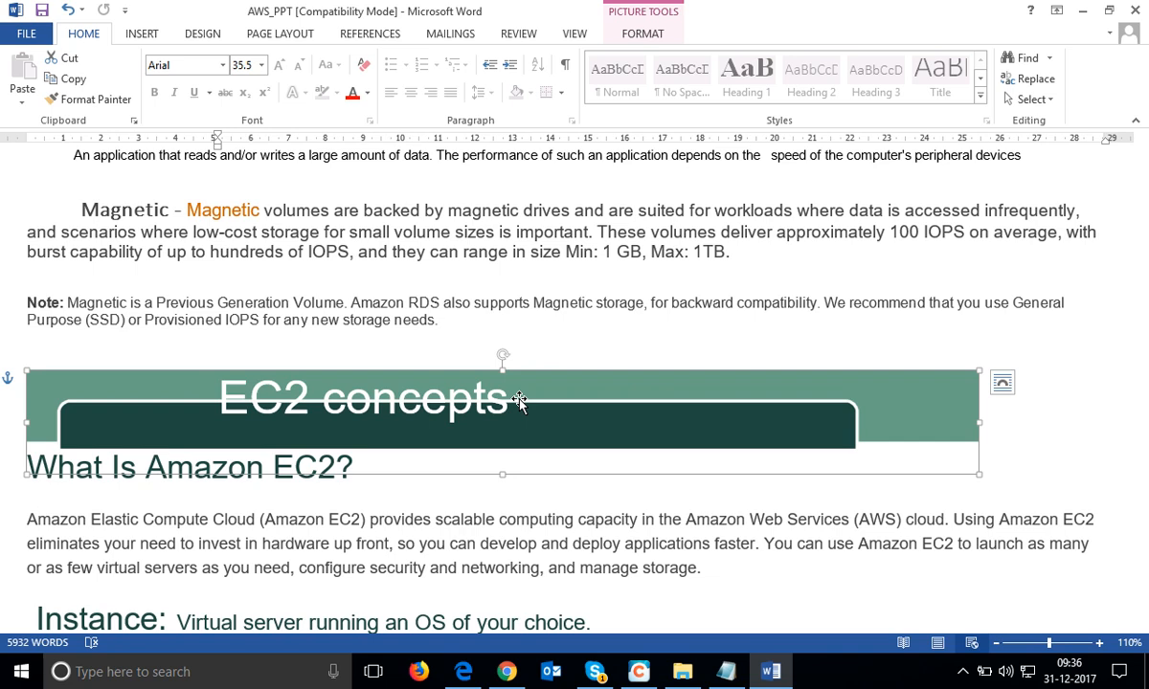
- Read the EC2 concepts section, covering What Is Amazon EC2? and the Instance definition
scroll(517, 402, "down", 5)
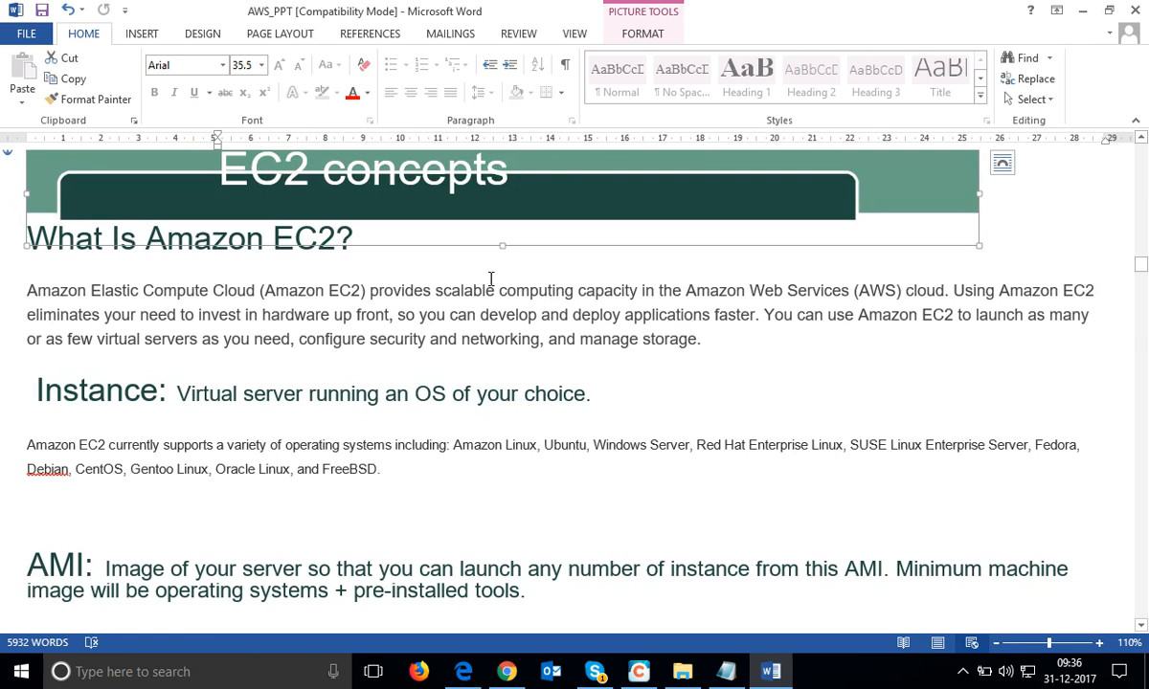
scroll(419, 378, "down", 5)
scroll(422, 376, "up", 7)
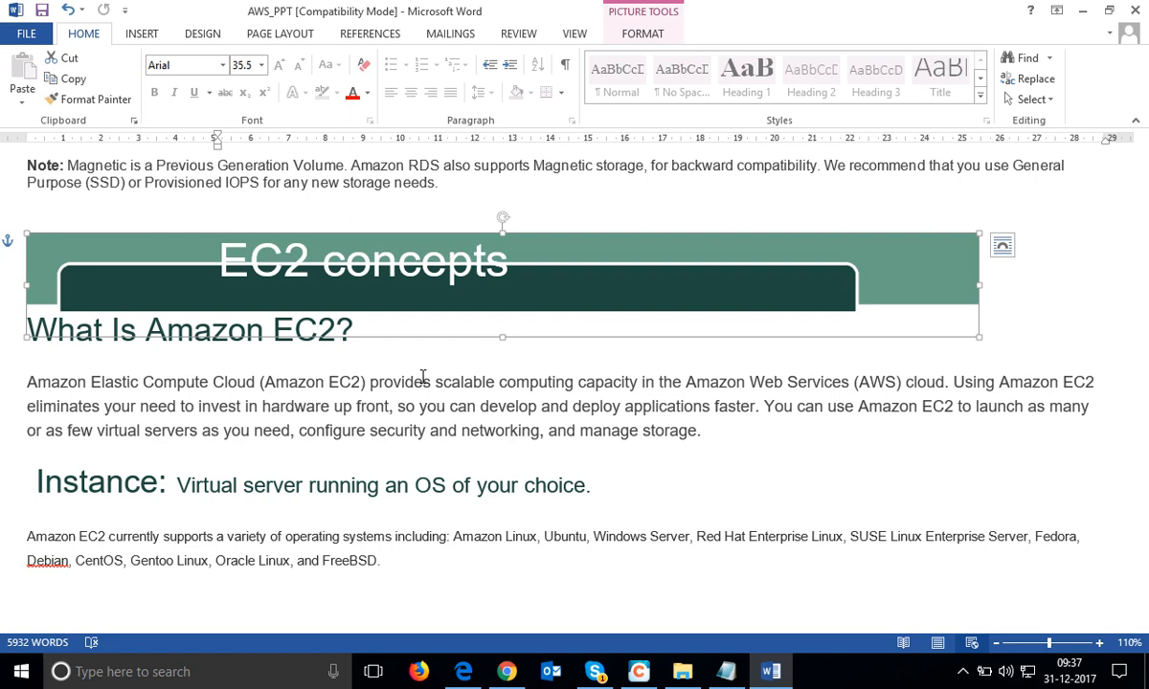
scroll(422, 376, "down", 5)
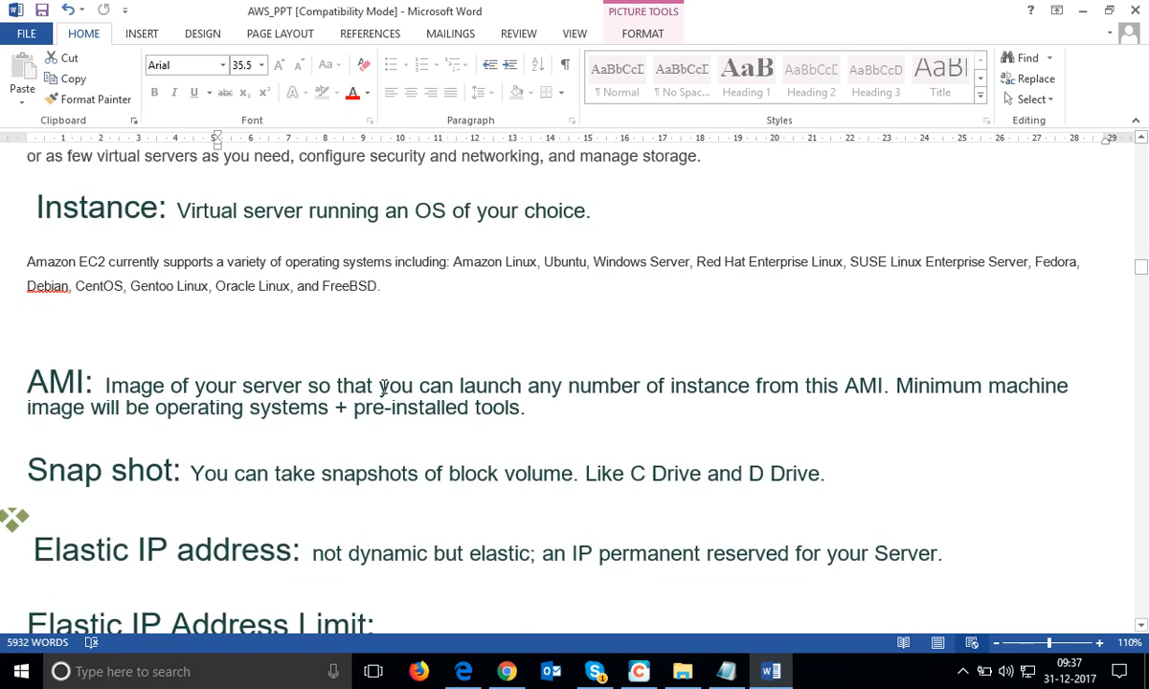
scroll(179, 348, "up", 3)
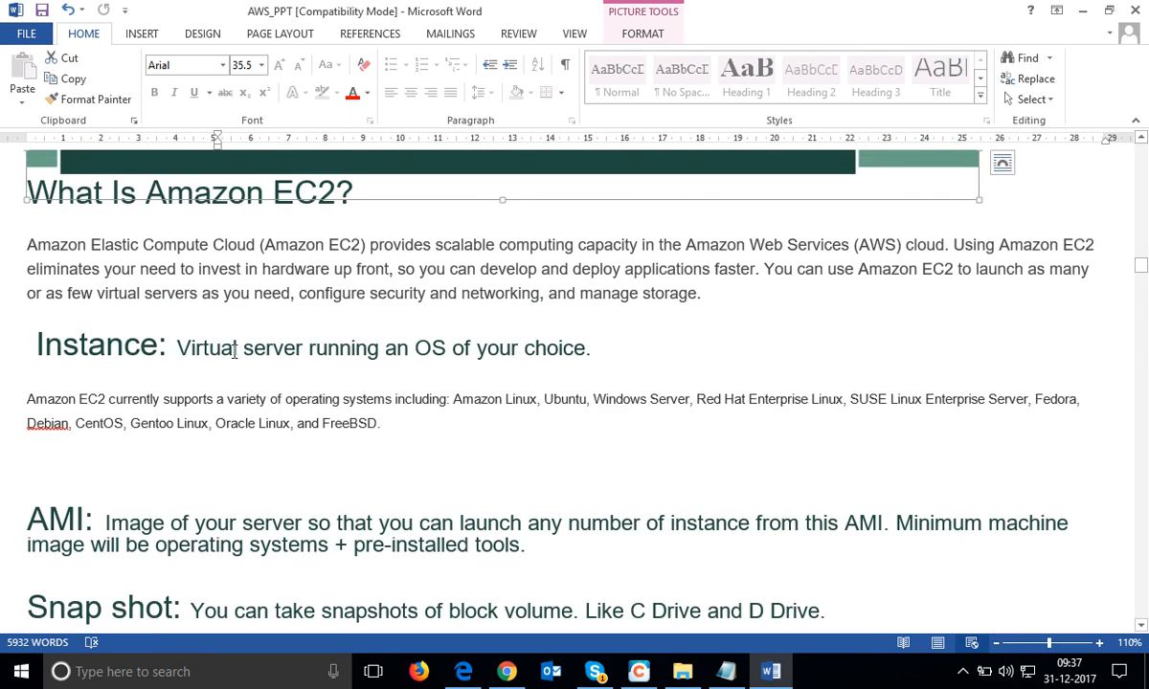
scroll(345, 393, "down", 2)
scroll(351, 400, "down", 1)
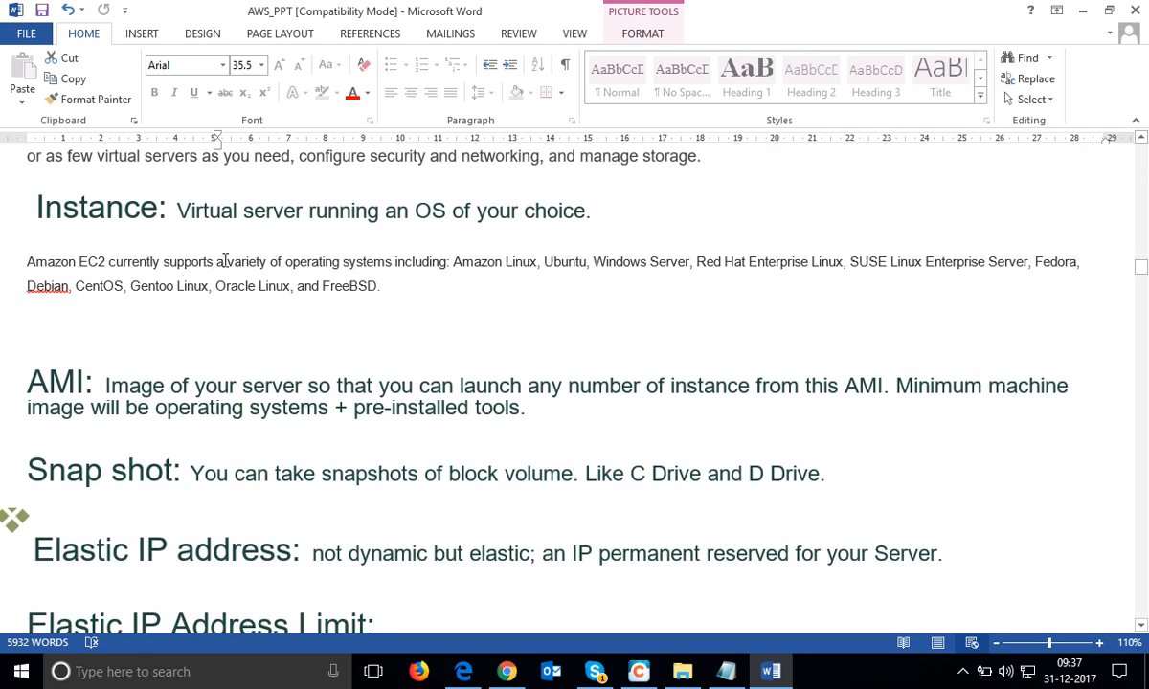
- Examine the operating systems listed under the Instance definition, selecting Amazon Linux in the paragraph
left_click(495, 262)
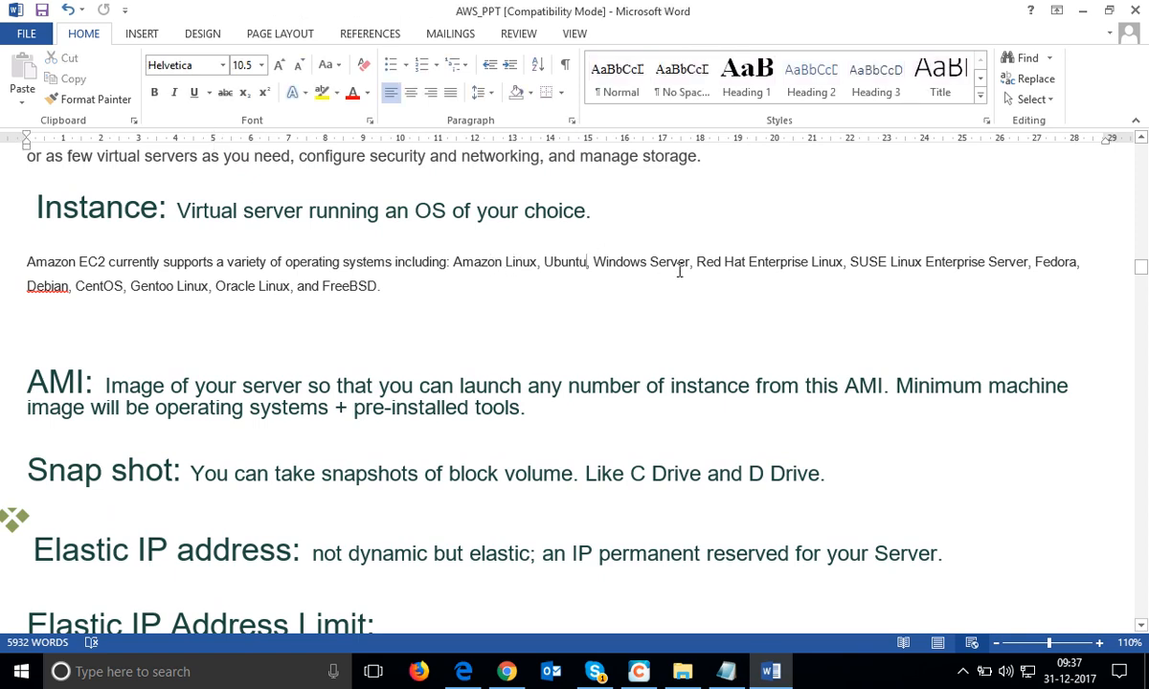
left_click_drag(451, 259, 537, 262)
left_click(600, 290)
right_click(50, 281)
left_click(292, 336)
- Read the AMI, Snap shot and Elastic IP address definitions in the EC2 concepts section
scroll(311, 335, "down", 2)
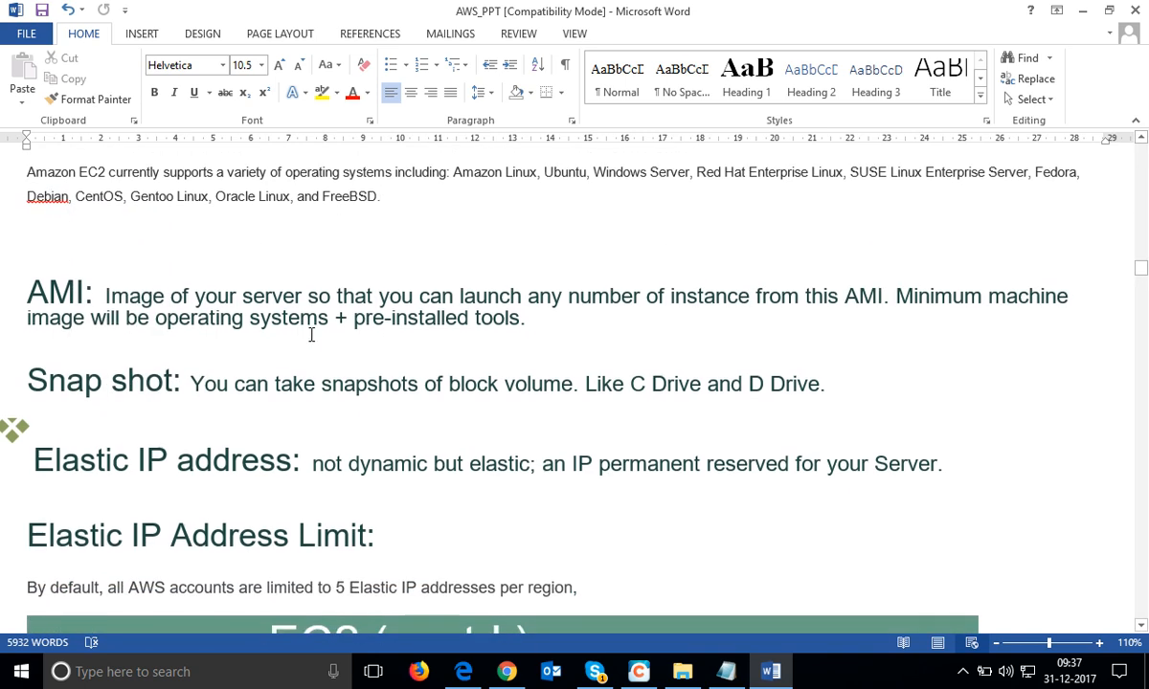
scroll(322, 334, "down", 2)
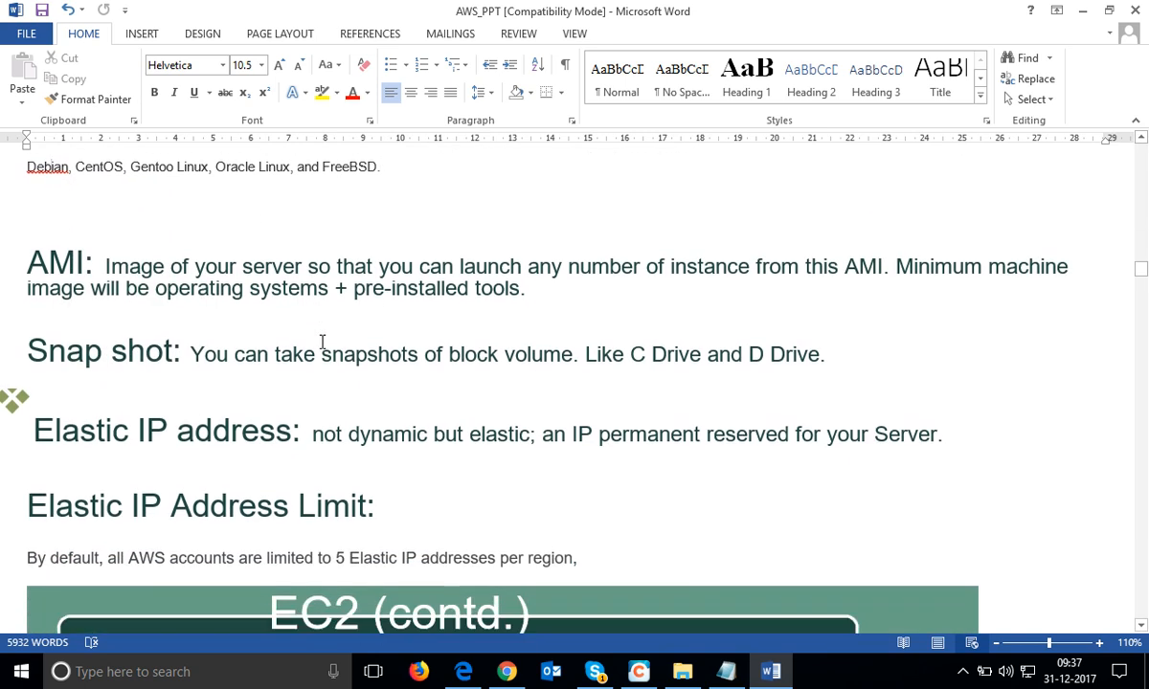
scroll(322, 342, "up", 1)
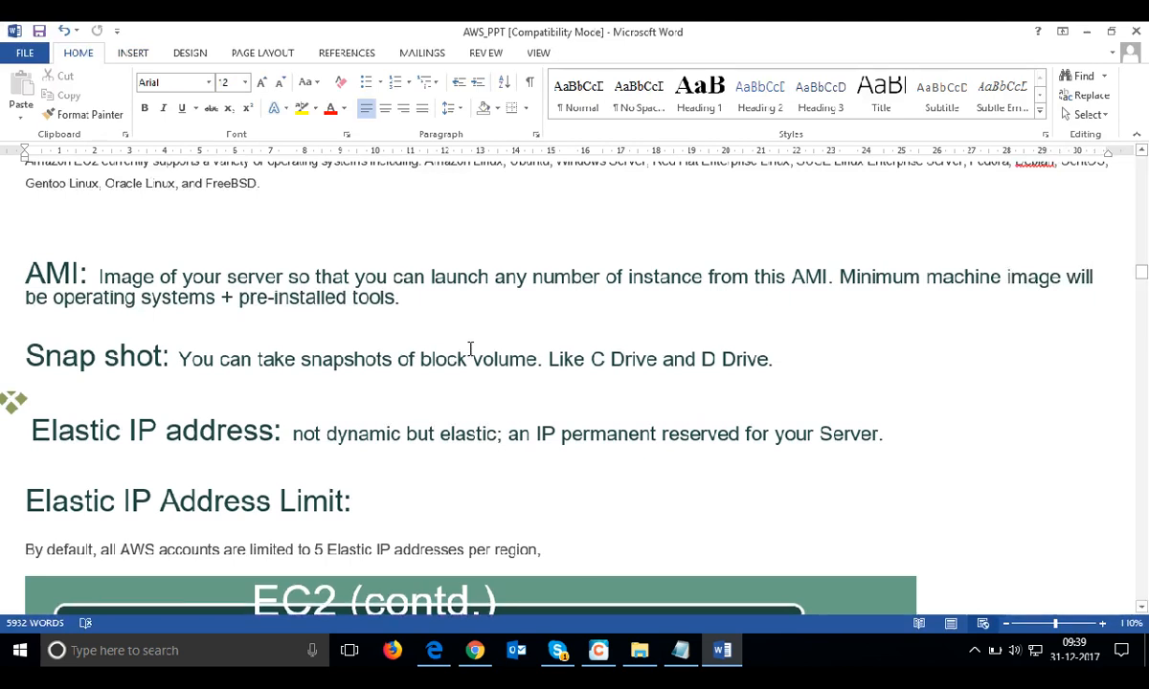
- Set the document zoom to 100% and place the cursor in the EC2 (contd.) heading
scroll(569, 416, "down", 3)
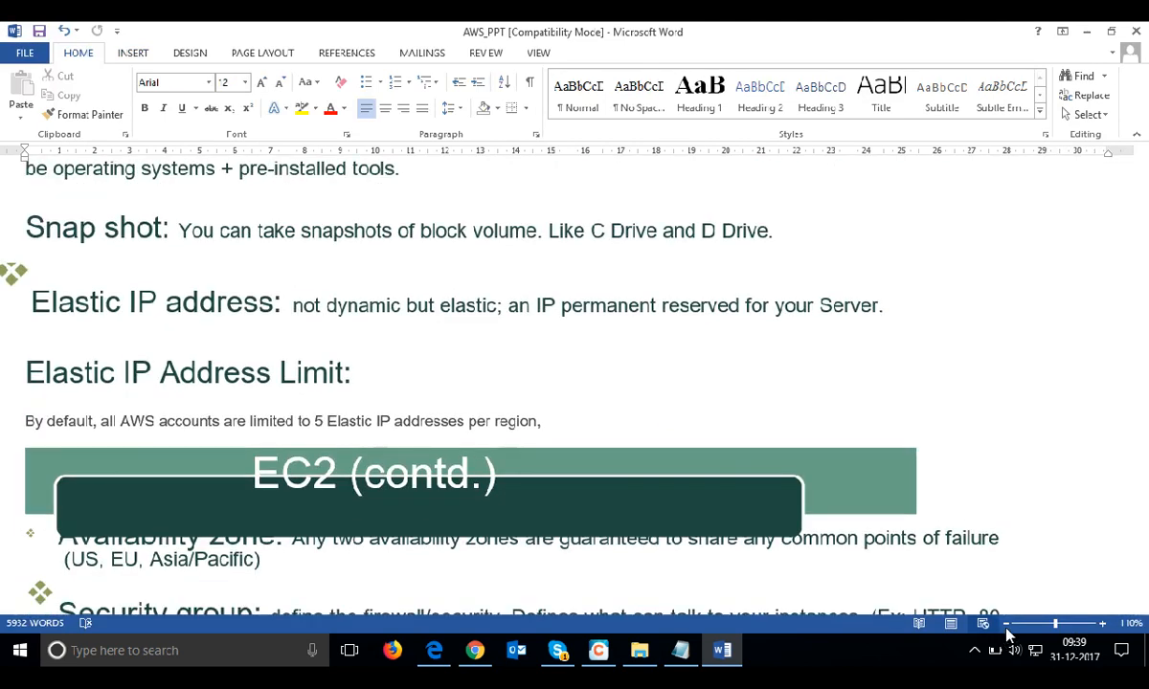
left_click(1006, 624)
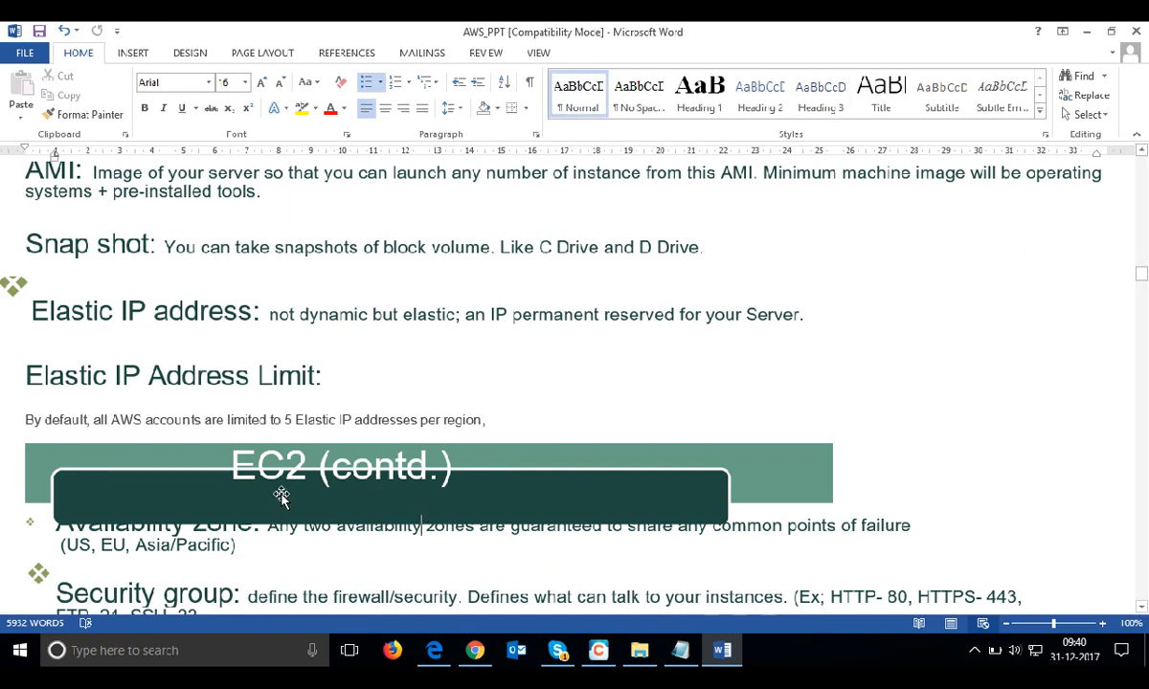
left_click(234, 460)
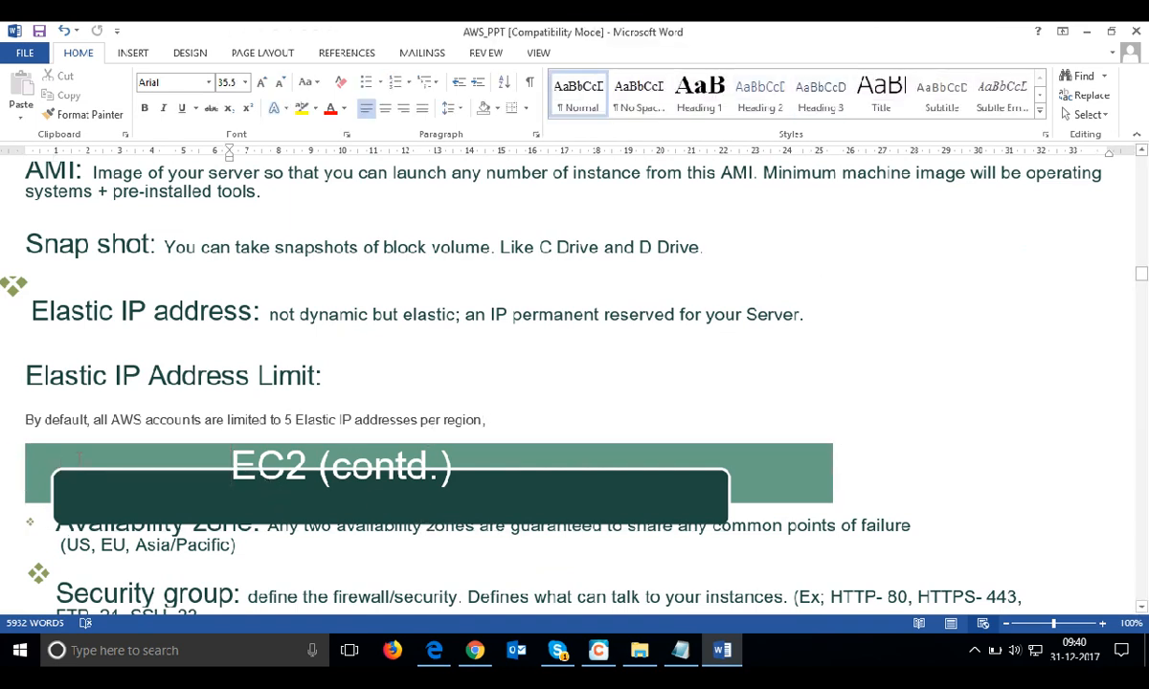
left_click(284, 508)
left_click(295, 485)
scroll(536, 491, "down", 2)
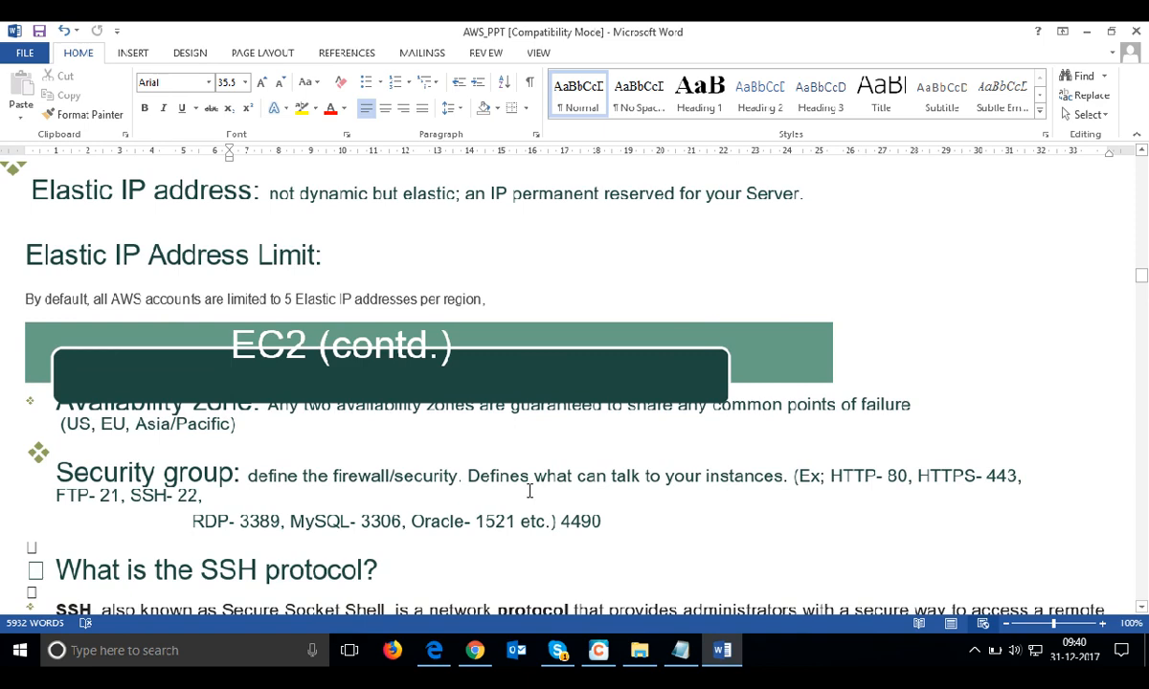
- Look through the document from the Instance definition to the S3 Storage Classes section and return to the EC2 definitions
scroll(292, 374, "up", 6)
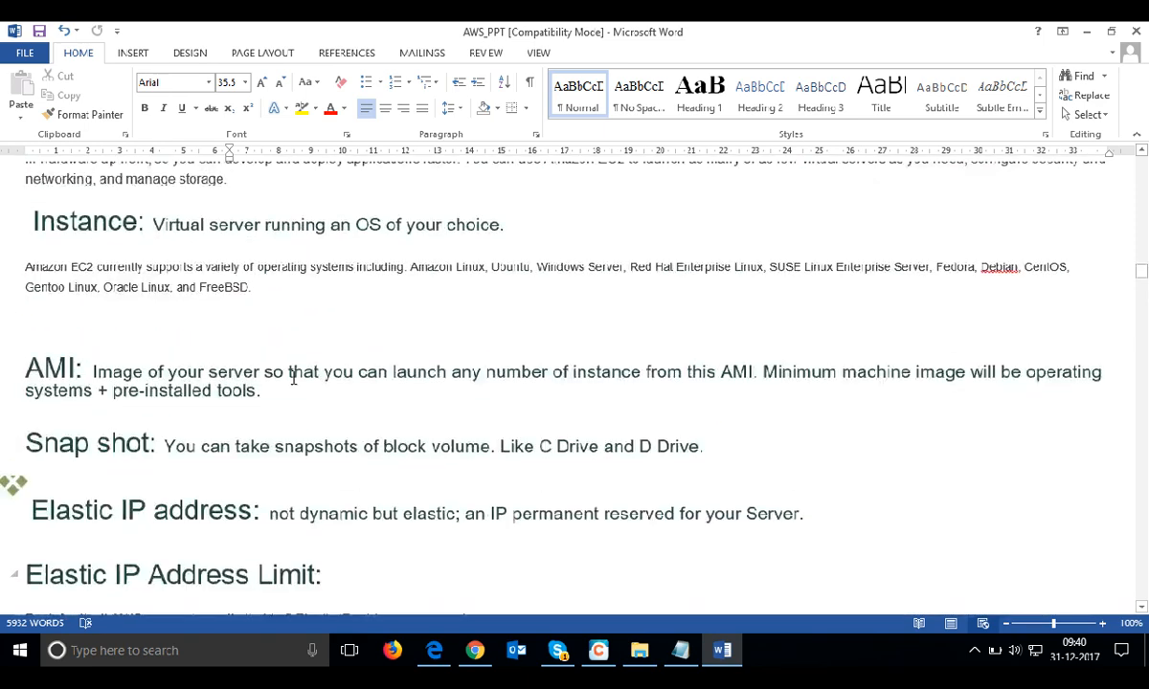
scroll(299, 386, "down", 20)
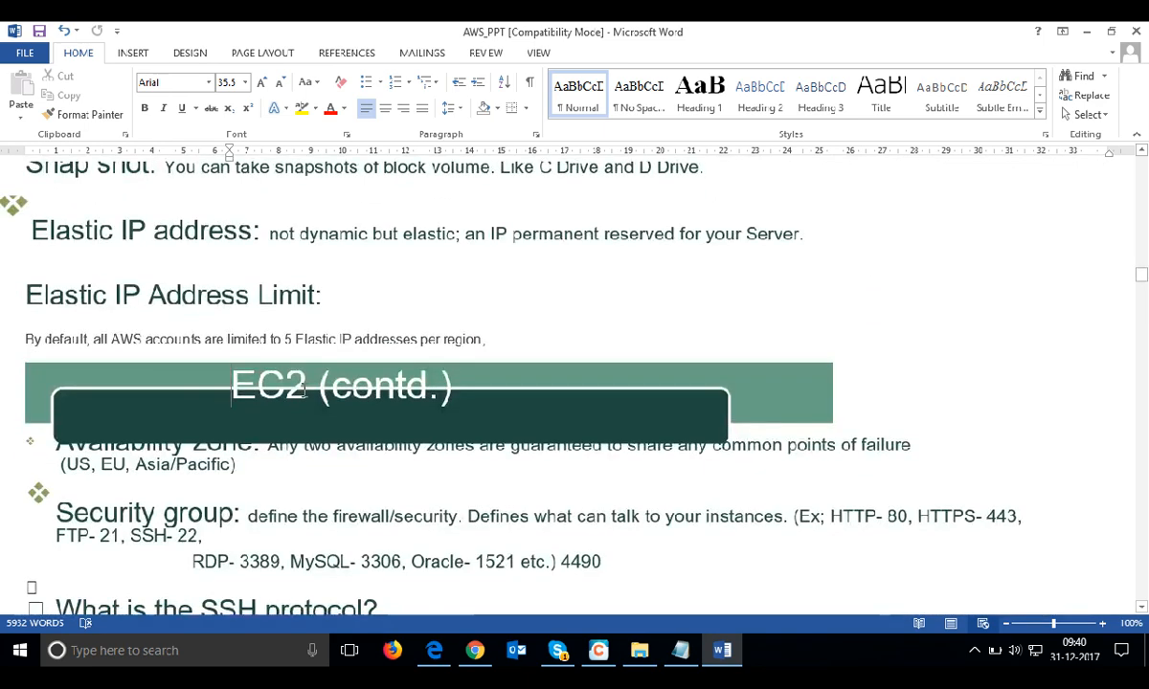
scroll(314, 398, "down", 6)
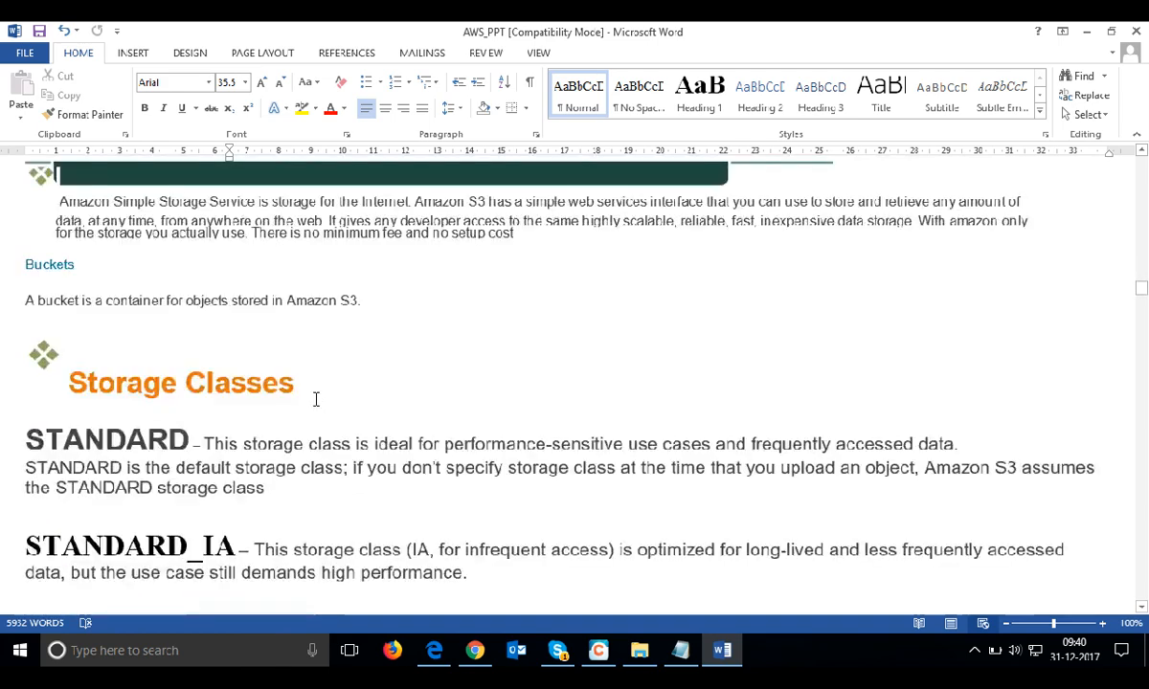
scroll(314, 394, "up", 3)
scroll(314, 393, "up", 12)
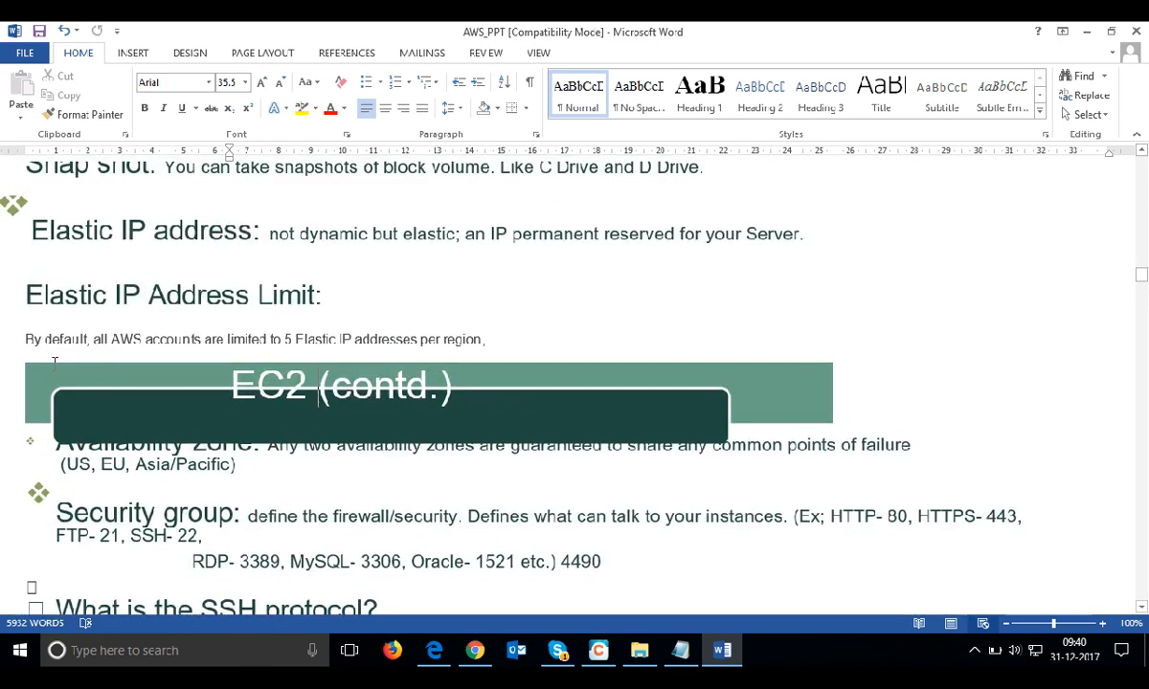
left_click(34, 373)
scroll(128, 390, "down", 2)
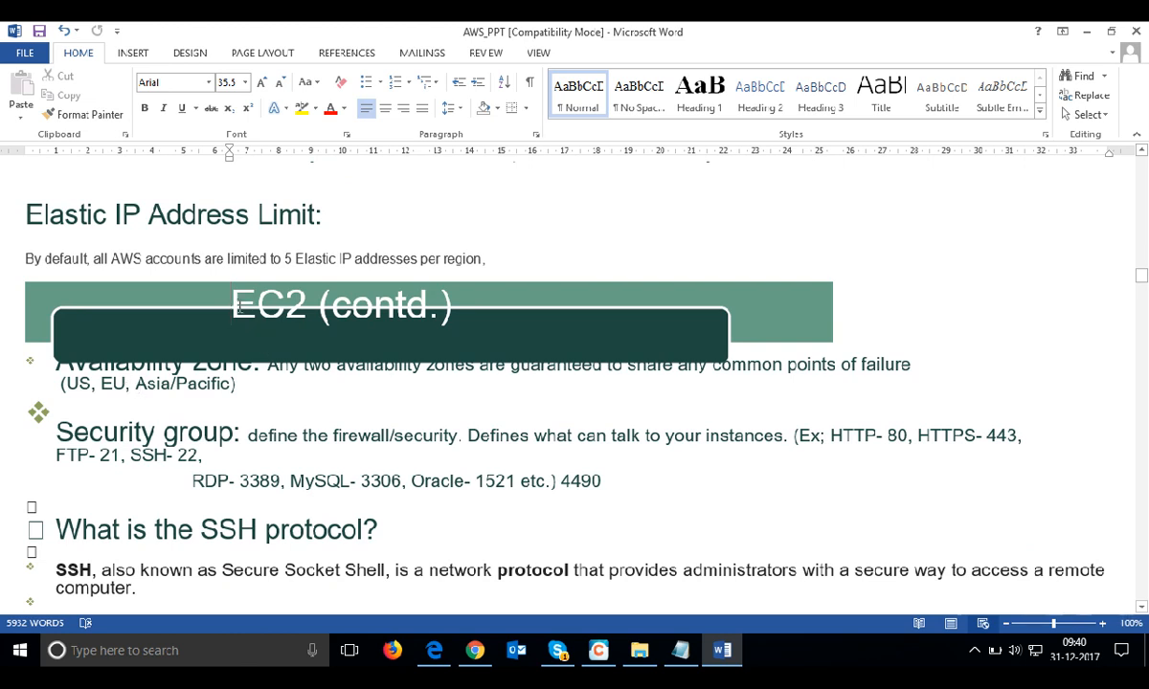
scroll(428, 346, "up", 7)
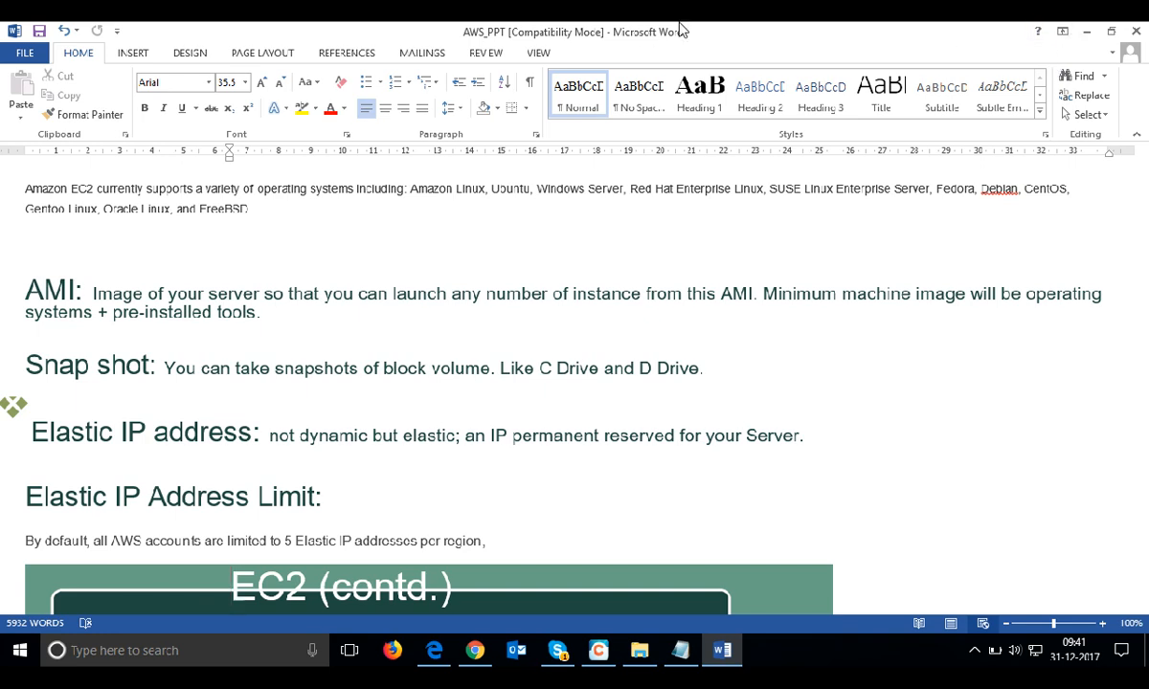
- Highlight the Elastic IP address definition while reading it, and clear the selection
scroll(723, 383, "down", 2)
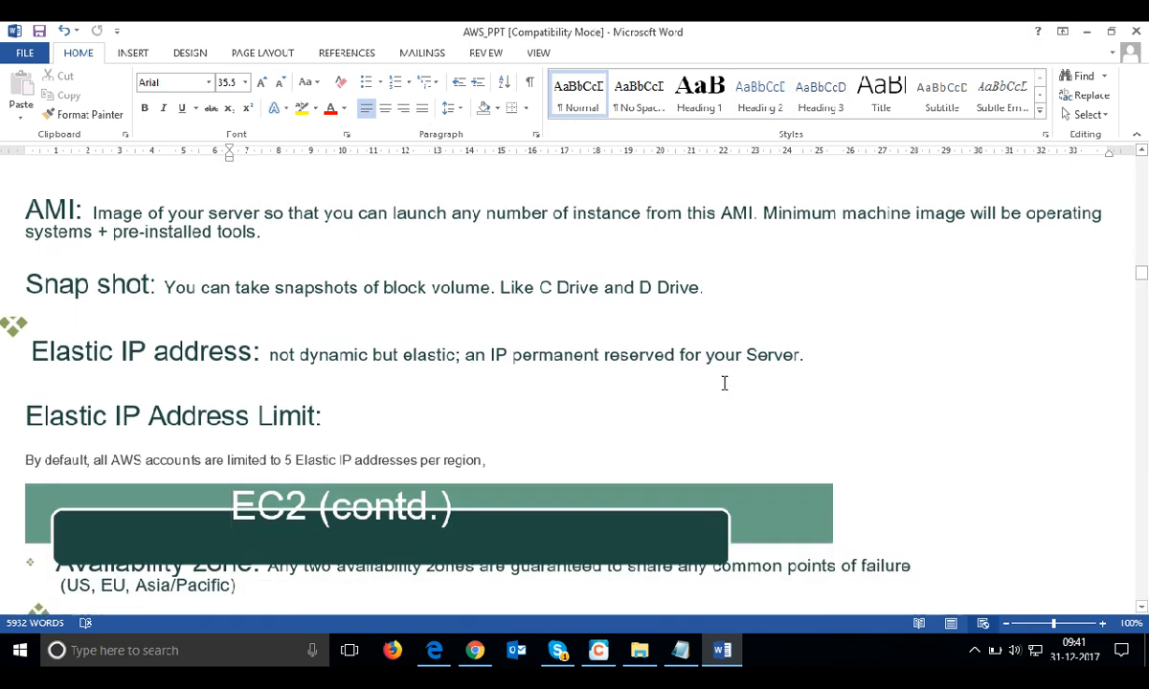
left_click_drag(35, 347, 792, 362)
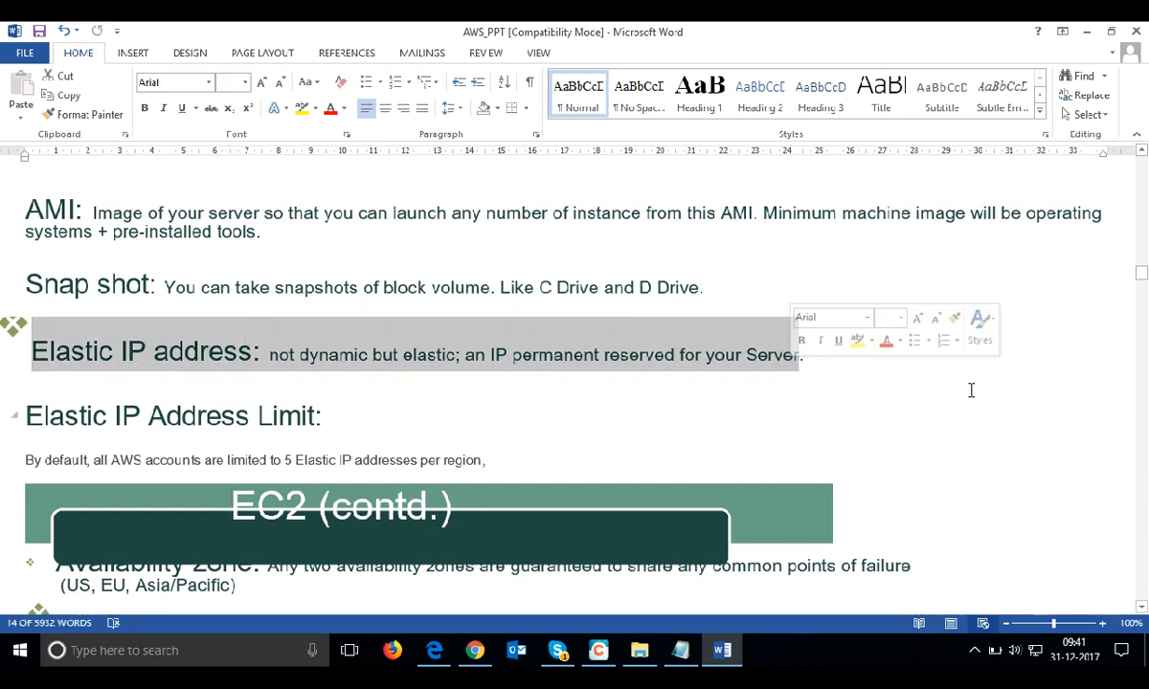
left_click(783, 410)
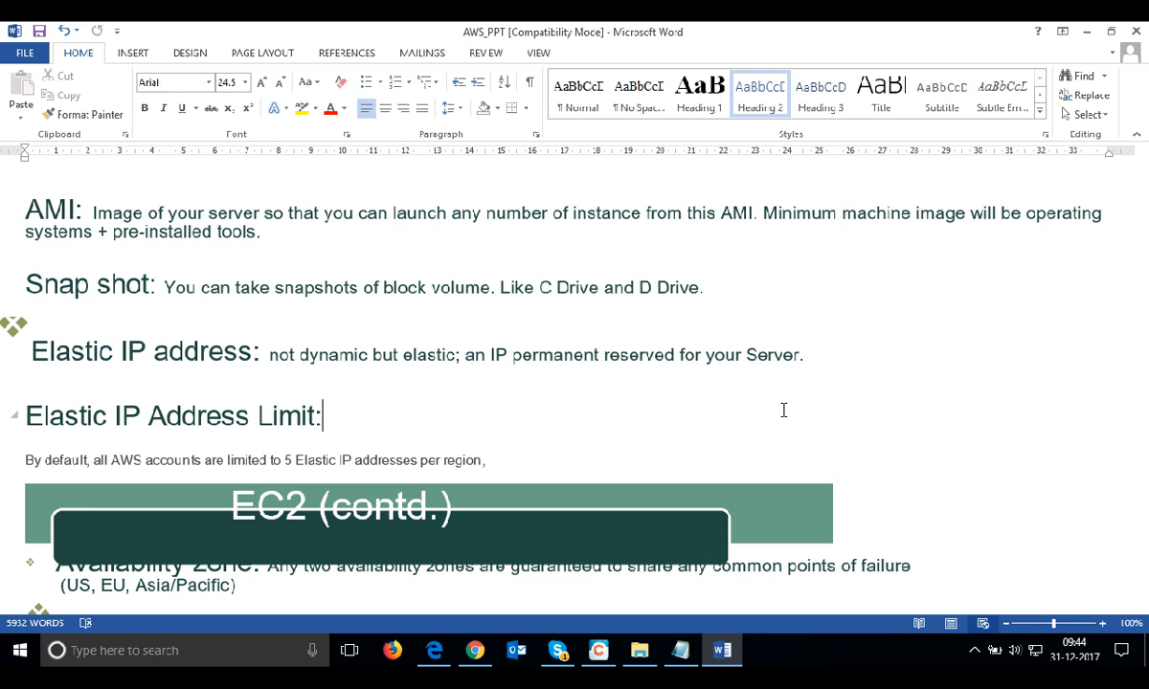
- Read the Availability zone and Security group definitions under EC2 (contd.)
scroll(298, 218, "down", 5)
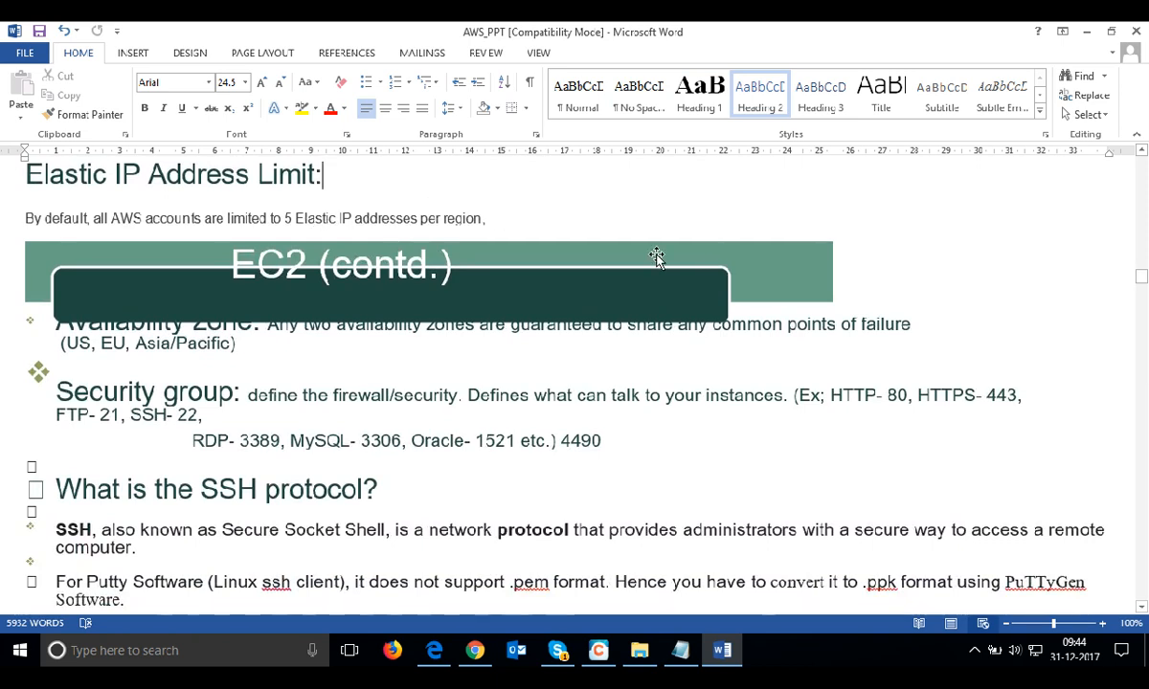
scroll(850, 257, "down", 3)
scroll(849, 257, "up", 1)
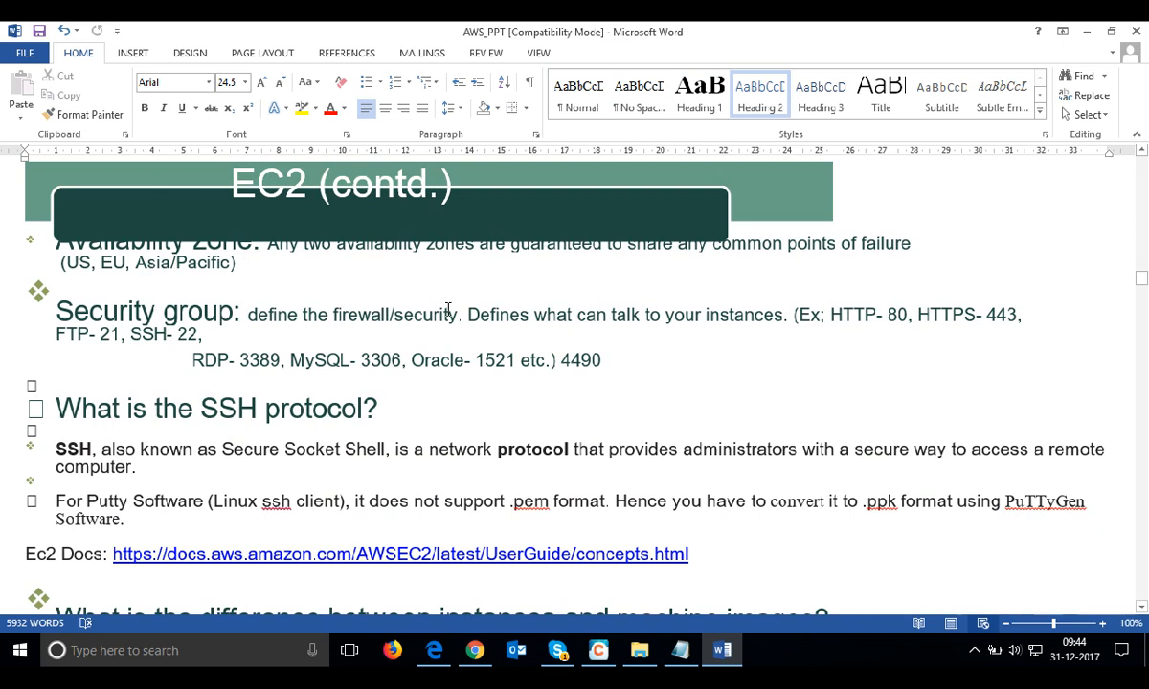
scroll(447, 309, "down", 1)
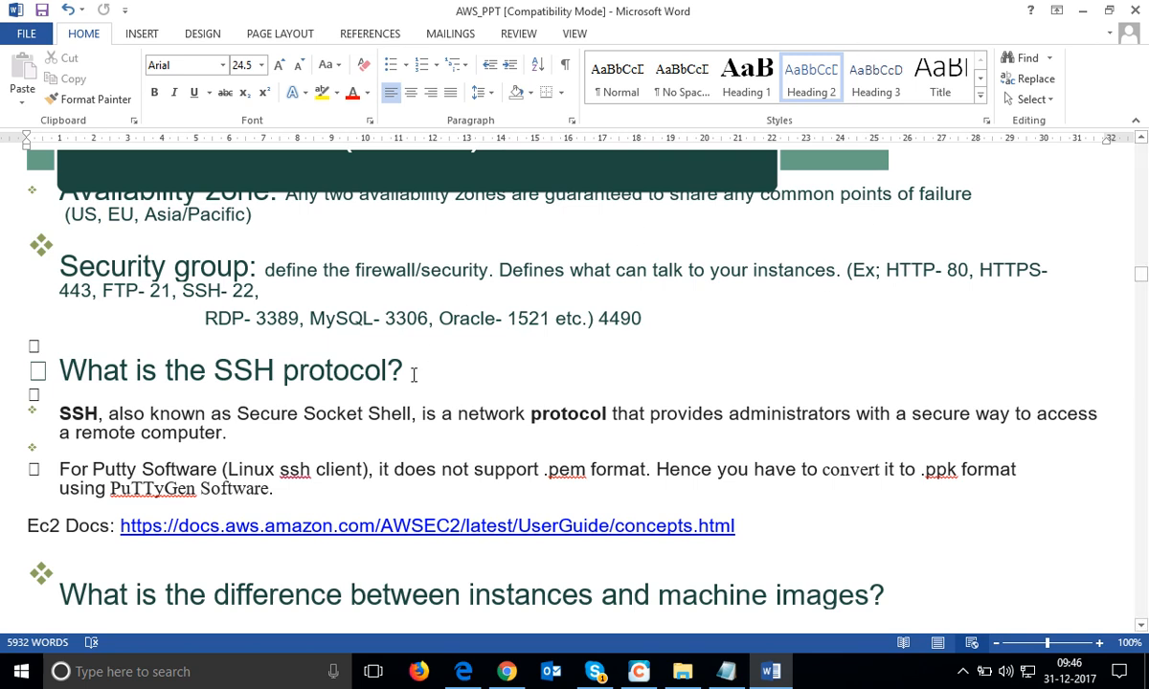
- Highlight the Putty Software phrase and the question on instances versus machine images while reading them, and clear the selection
left_click_drag(377, 471, 57, 471)
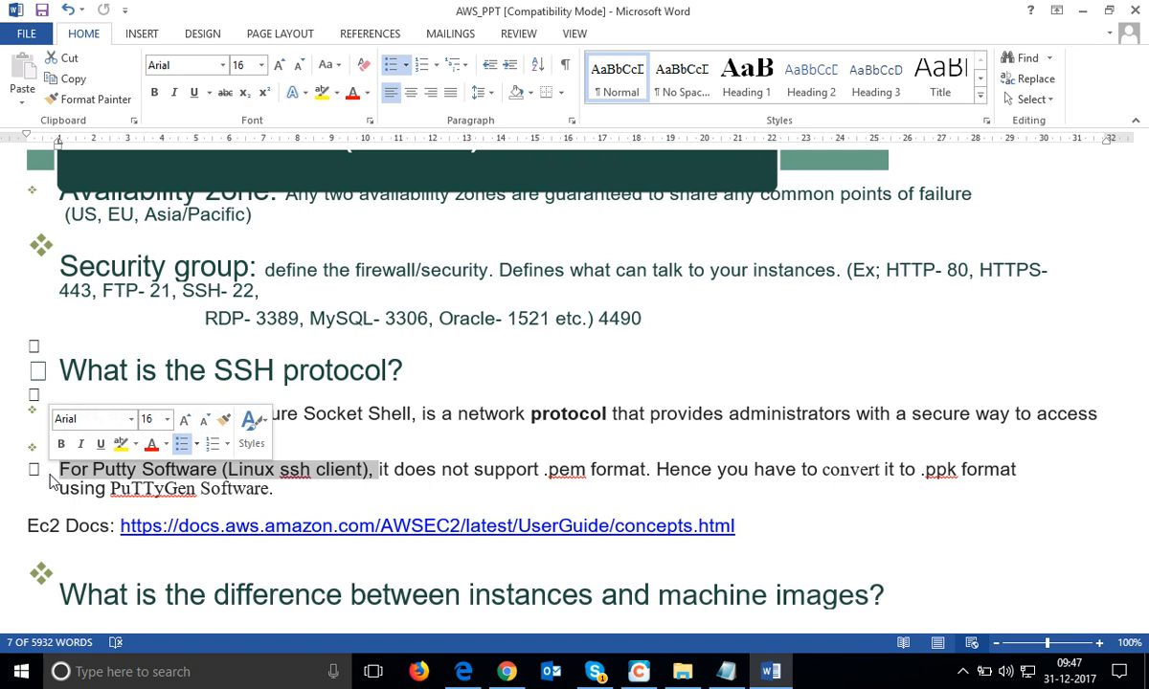
scroll(124, 532, "down", 5)
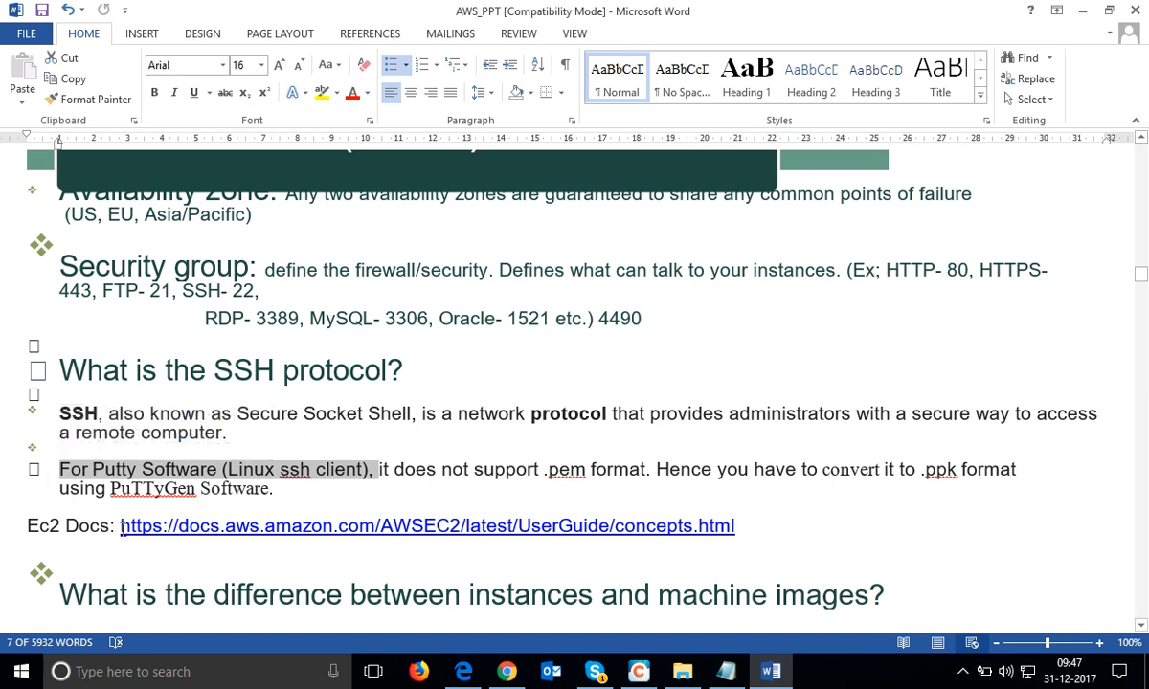
scroll(124, 530, "up", 2)
scroll(125, 529, "up", 1)
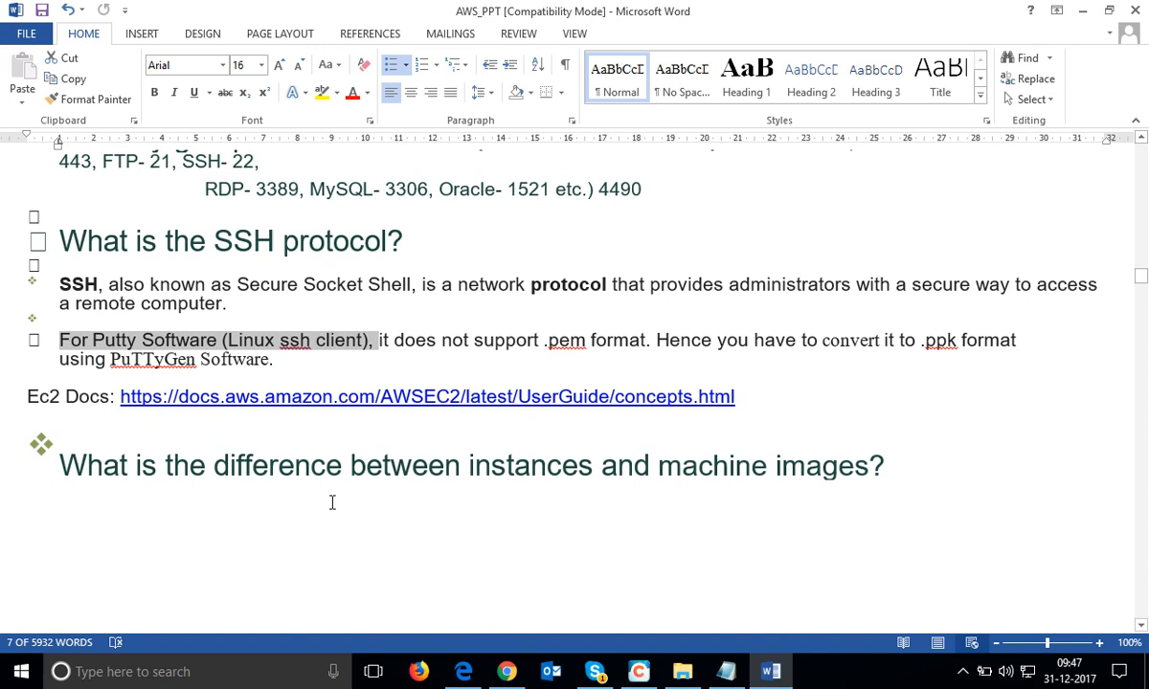
left_click_drag(847, 456, 91, 464)
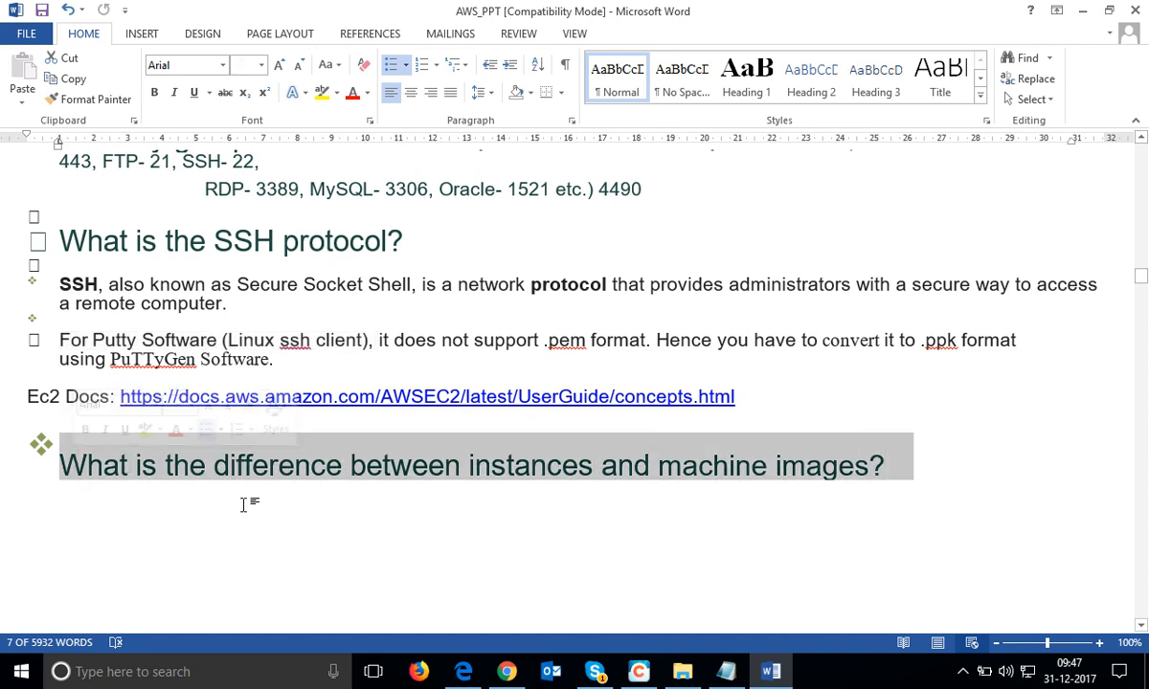
left_click(390, 542)
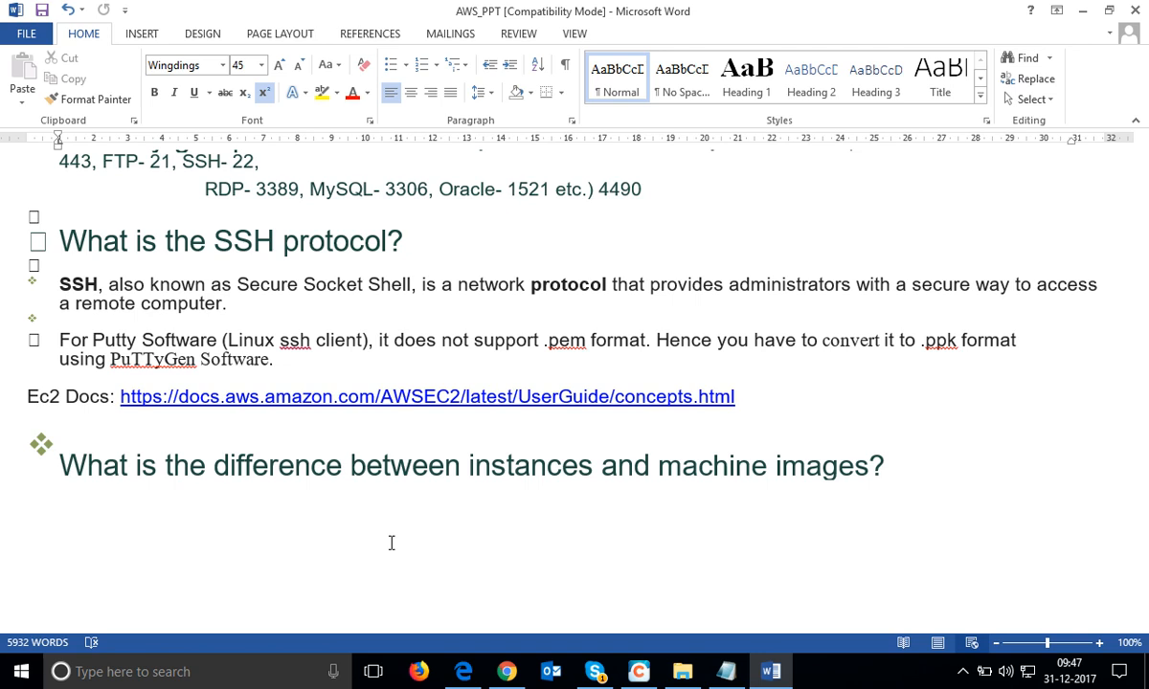
- Review the EC2 (contd.) section from Elastic IP Address Limit to the question about instances and machine images
scroll(670, 402, "down", 3)
scroll(715, 431, "up", 3)
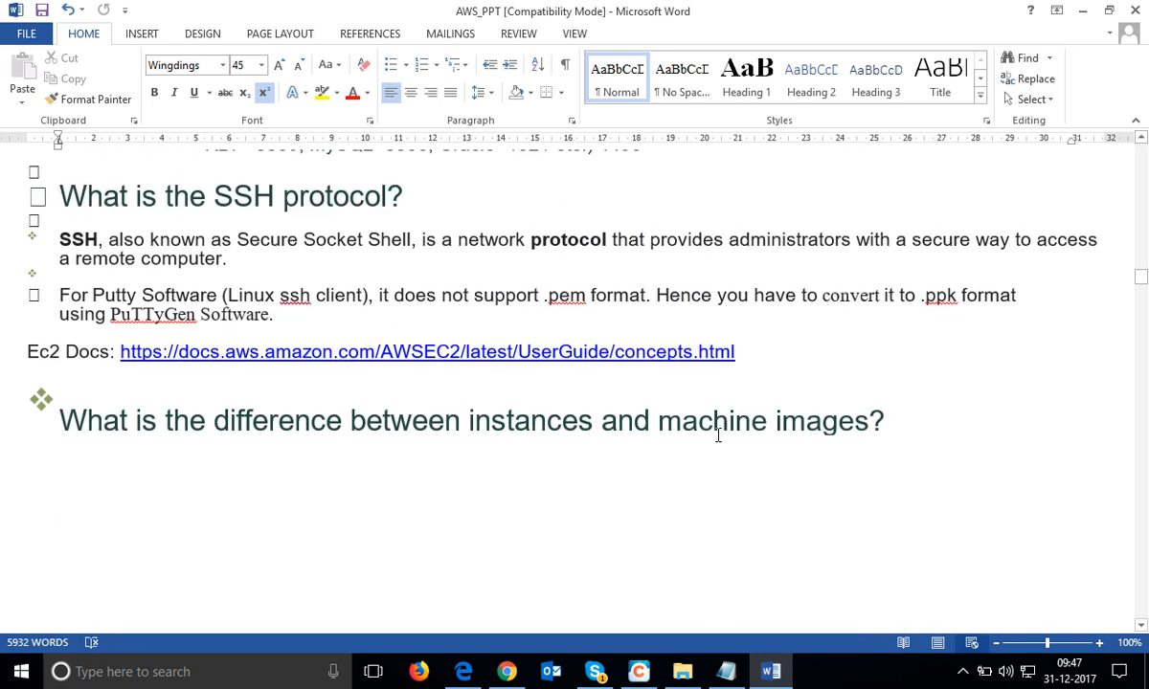
scroll(715, 431, "up", 5)
scroll(713, 433, "down", 3)
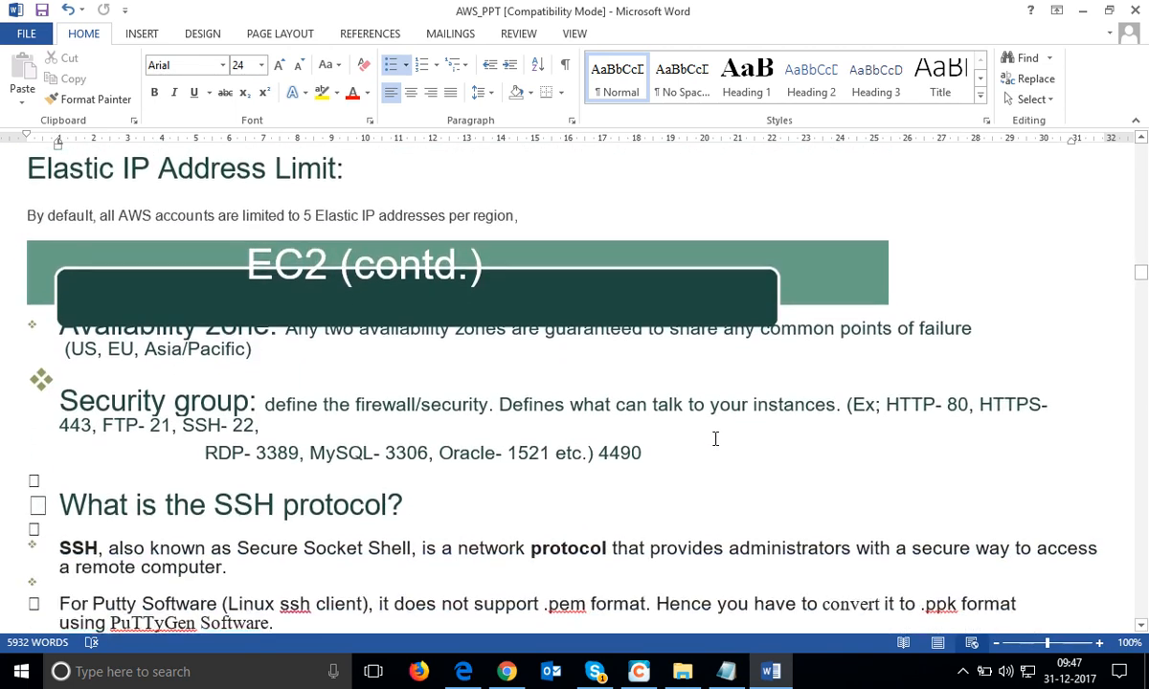
scroll(715, 443, "down", 2)
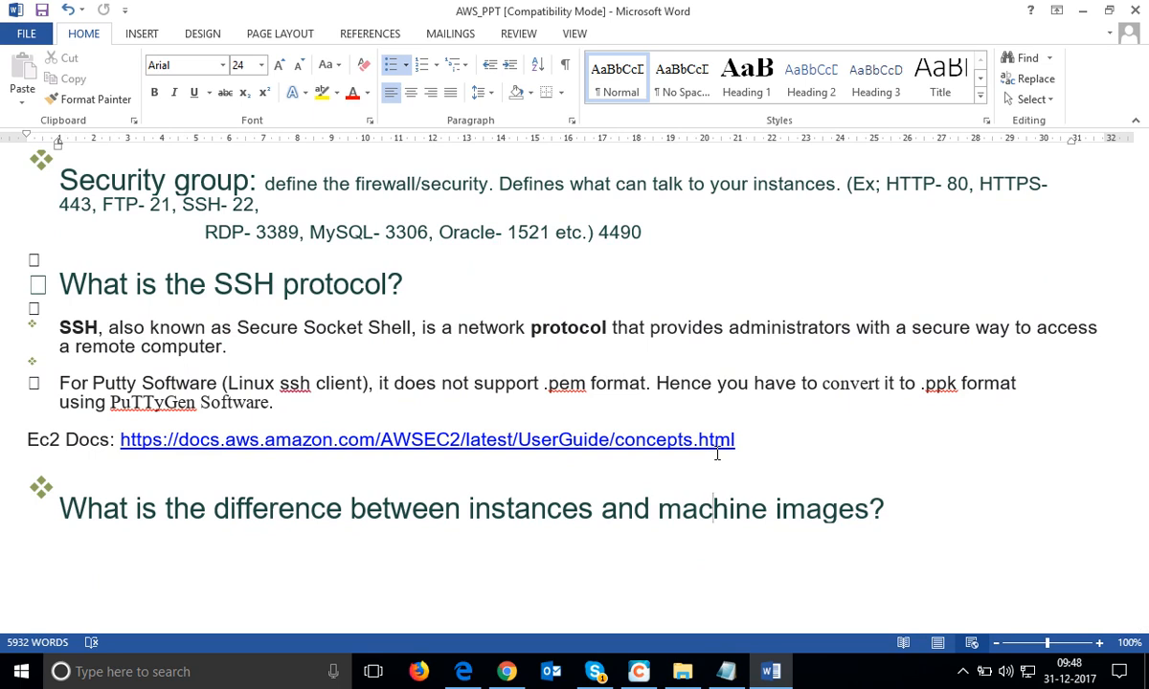
- Connect the computer to the "Airtel top floor" Wi-Fi network
left_click(1043, 678)
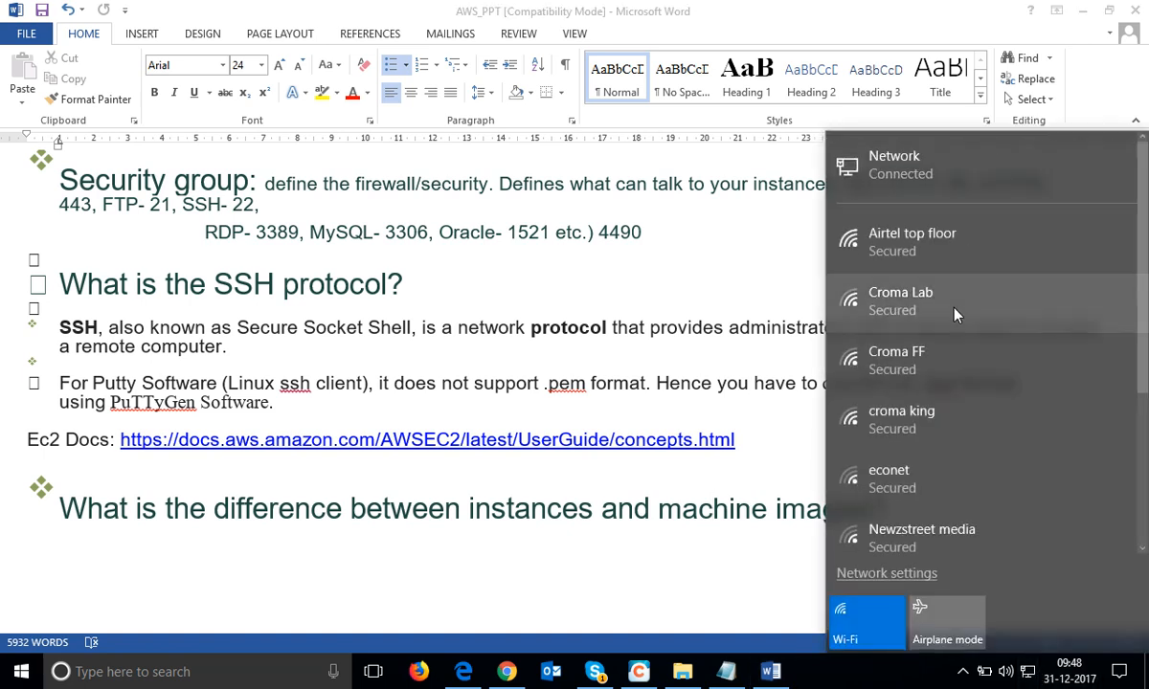
left_click(911, 234)
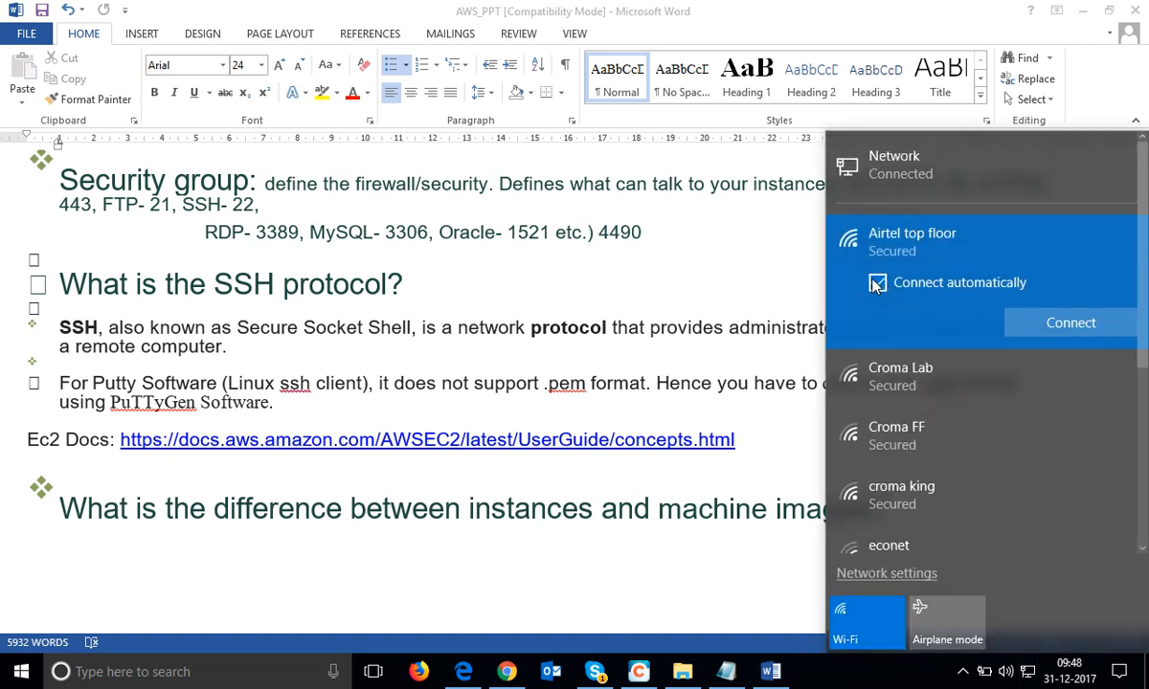
left_click(1058, 323)
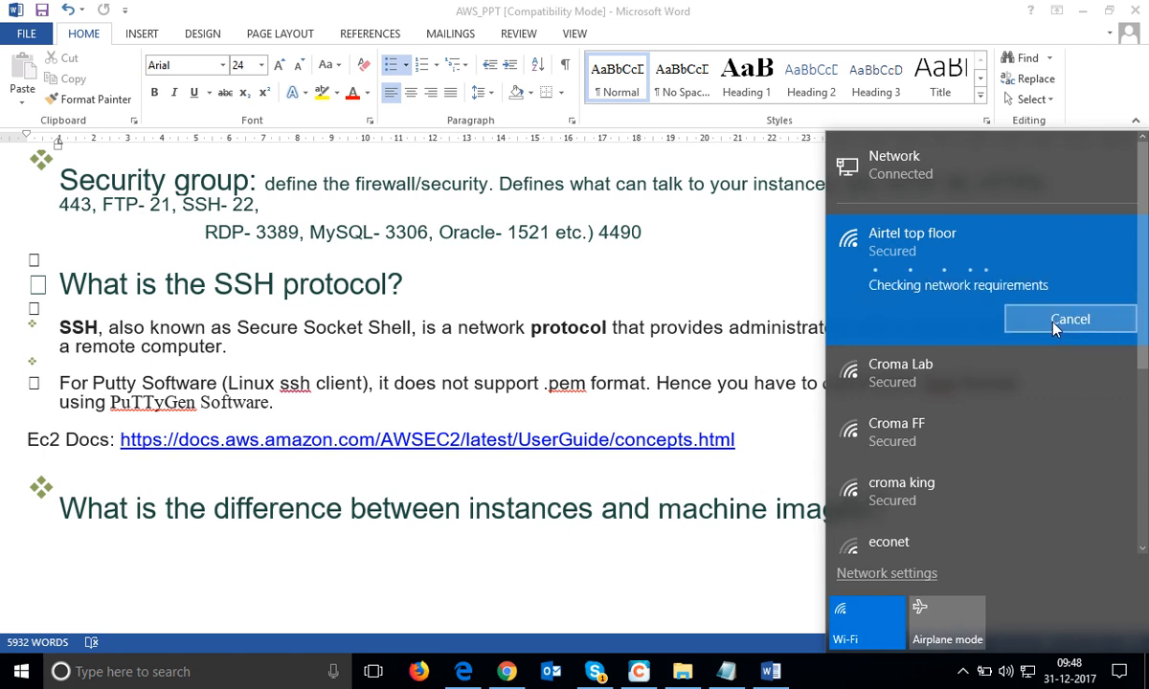
- Switch to the Croma Password note in Notepad to look up the Wi-Fi credentials
left_click(726, 671)
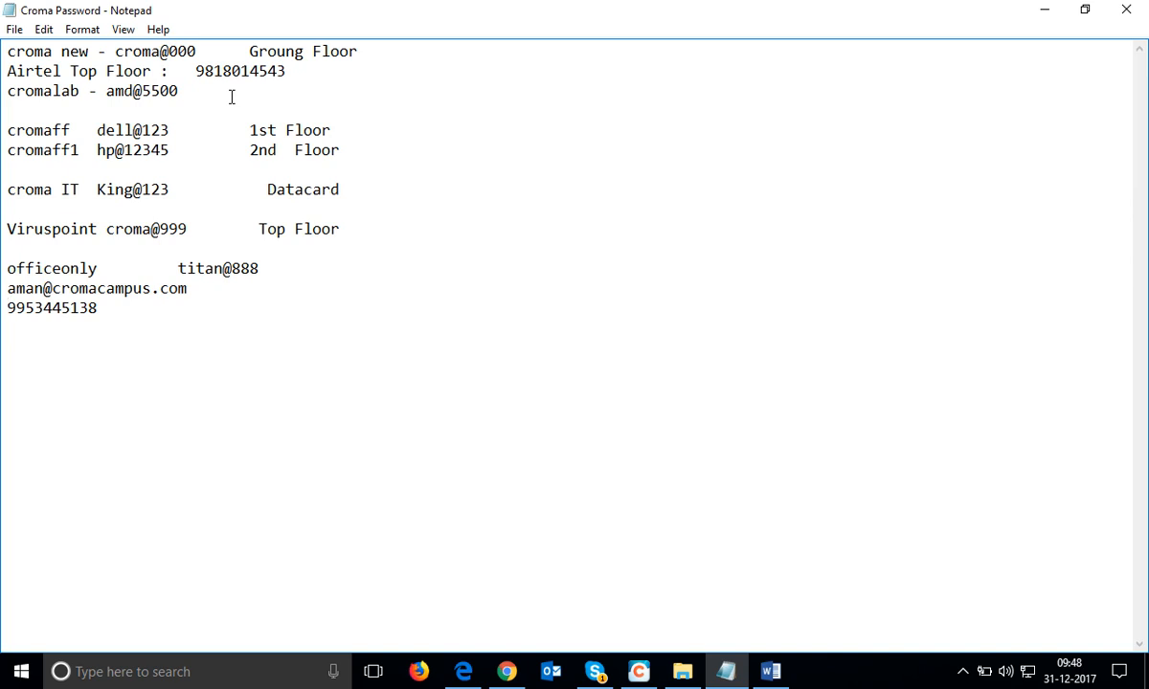
left_click(961, 673)
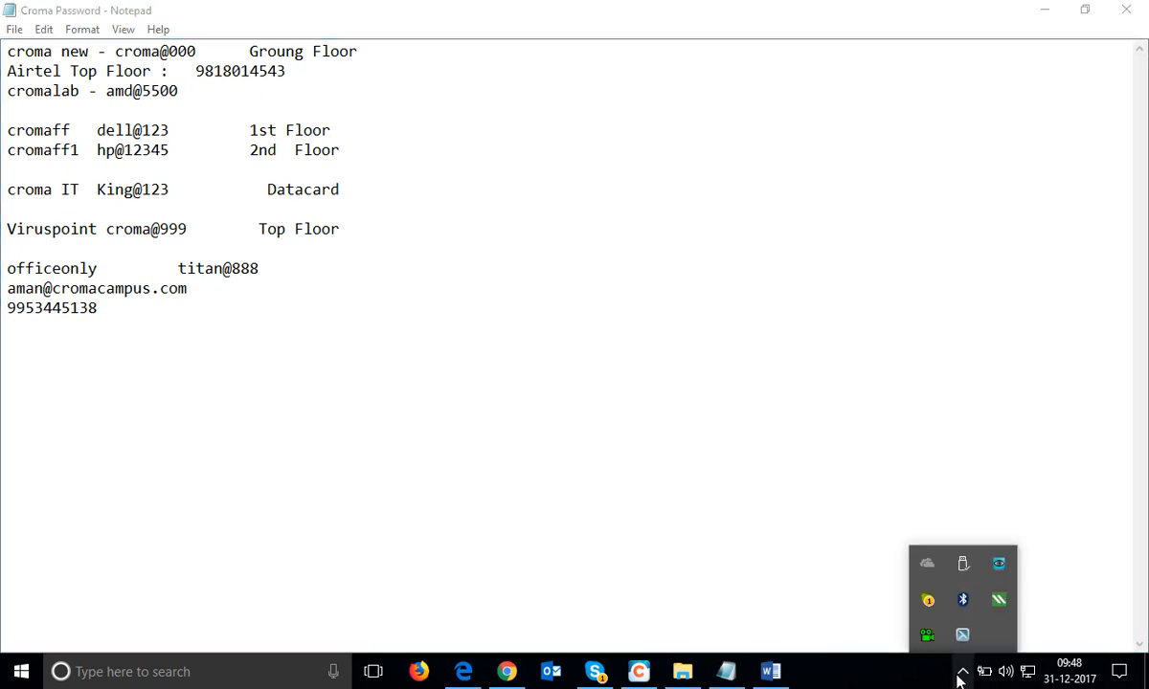
left_click(927, 635)
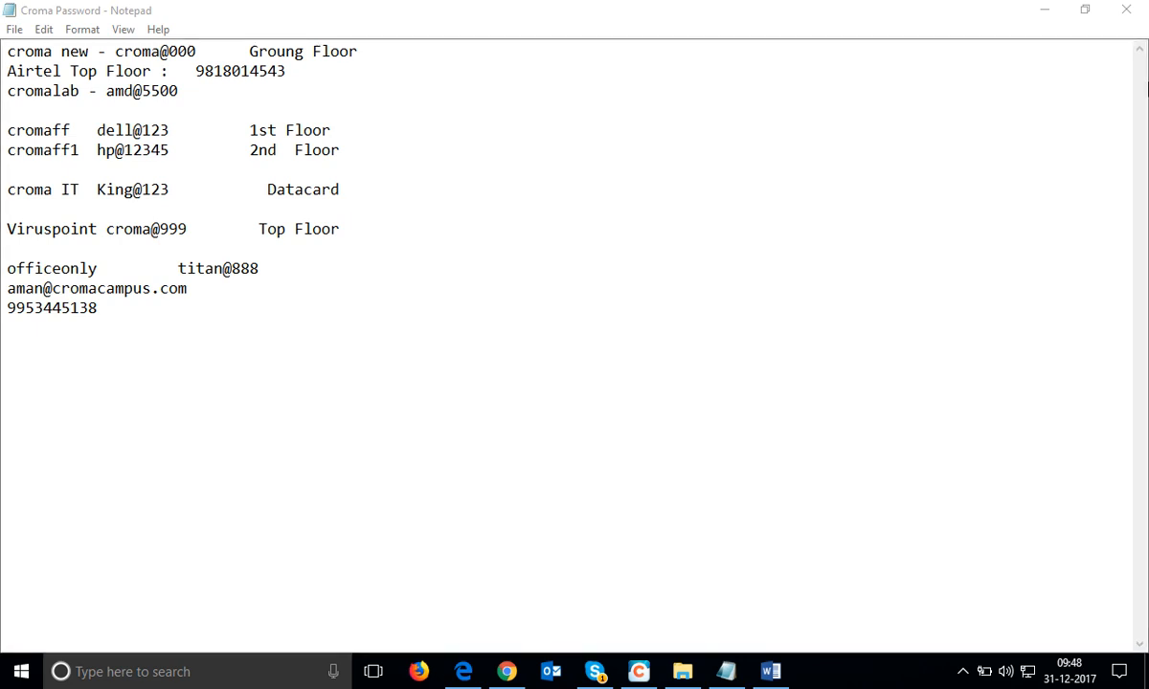
- Check the connection status of "Airtel top floor" in the list of available Wi-Fi networks
left_click(1030, 675)
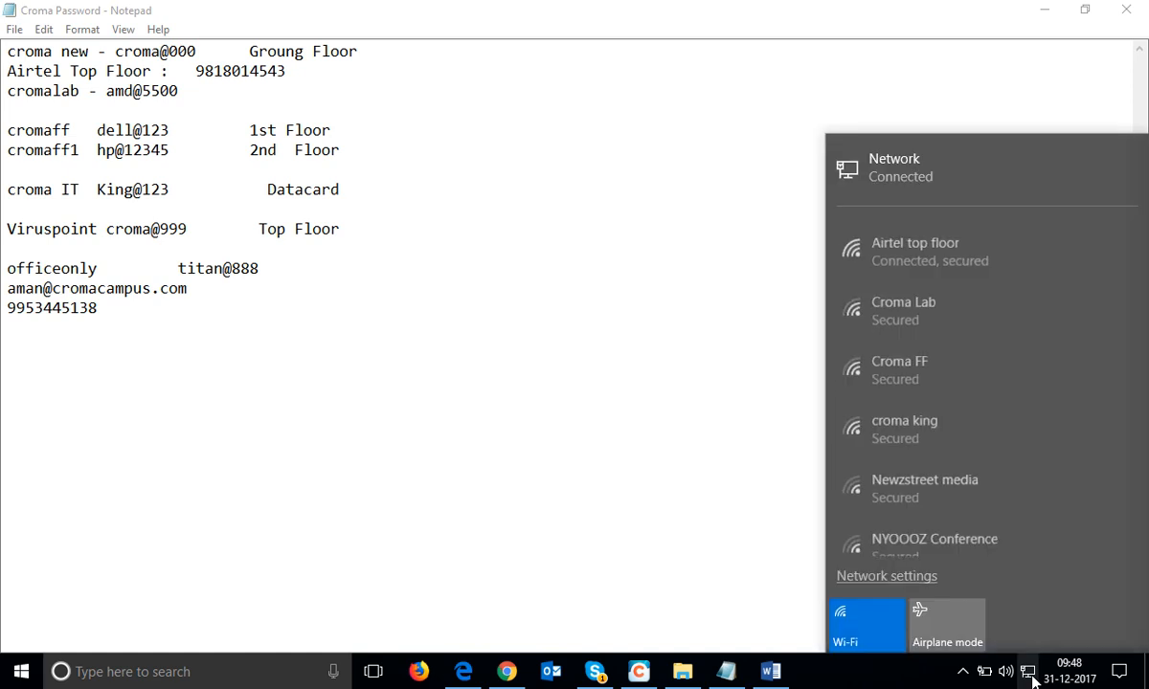
left_click(934, 244)
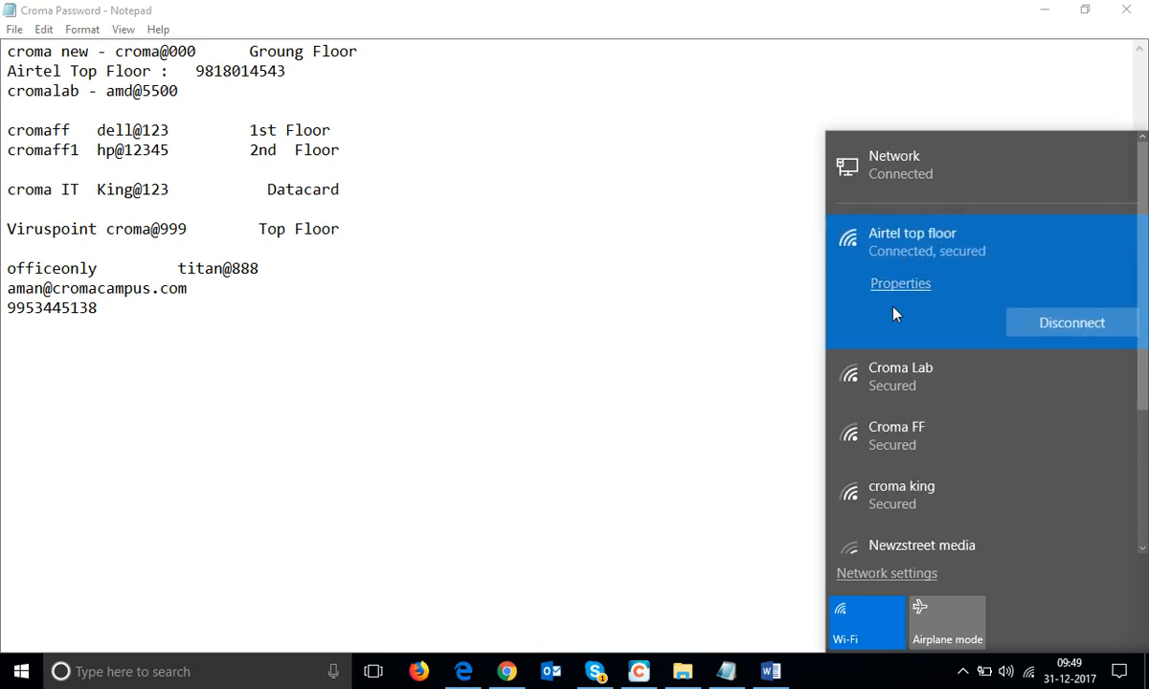
left_click(759, 375)
left_click(1027, 673)
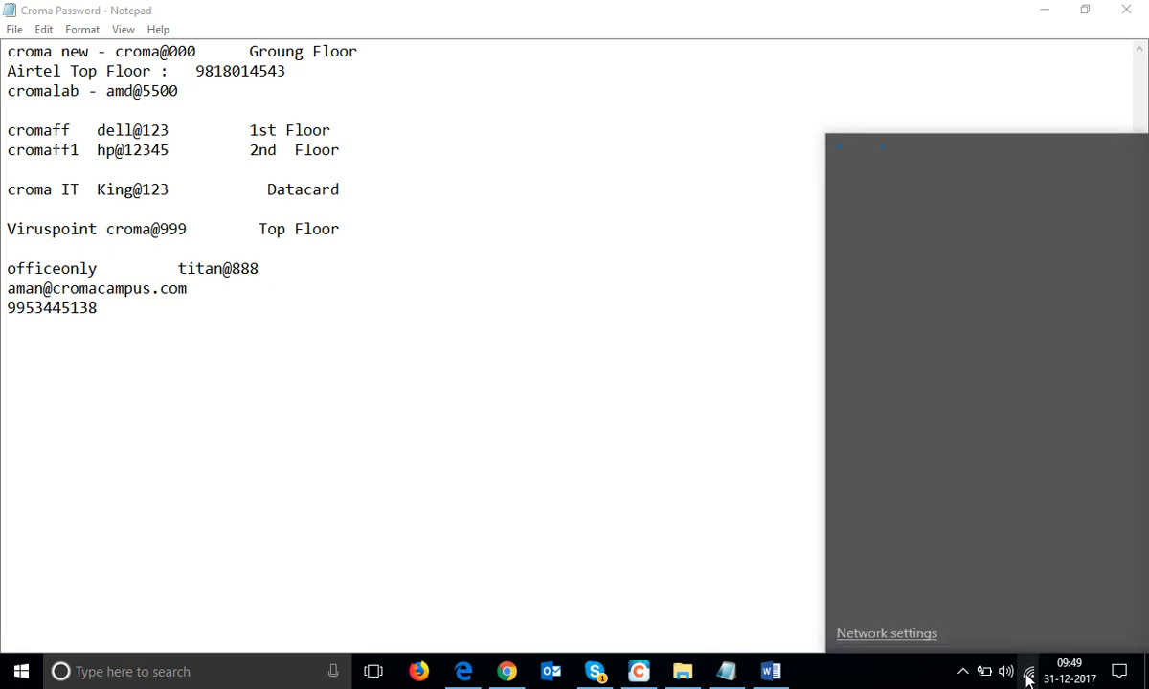
- Switch to Chrome and load google.com in a new tab to test the internet connection
left_click(507, 671)
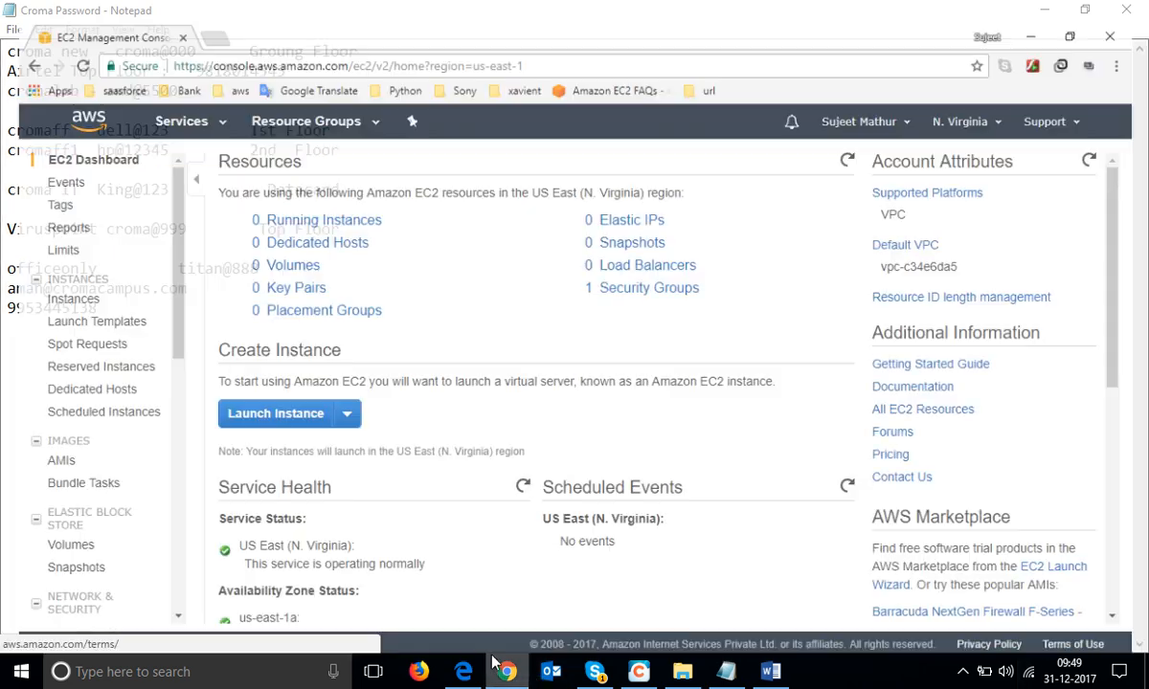
left_click(211, 14)
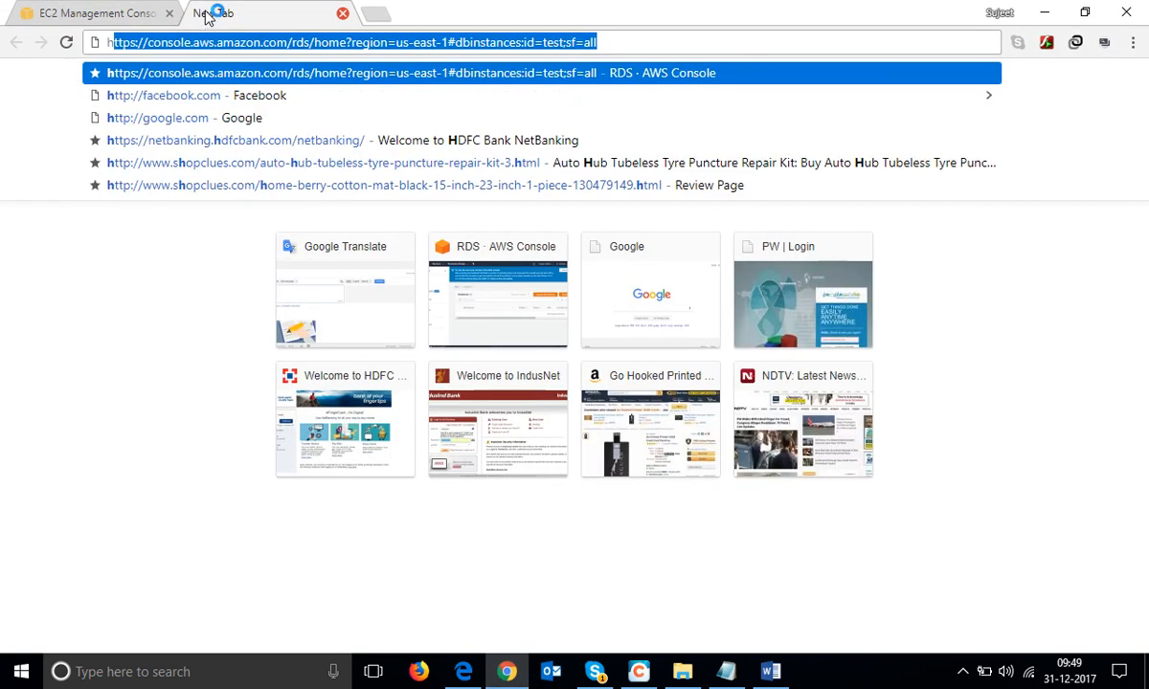
type("google.com")
key("Return")
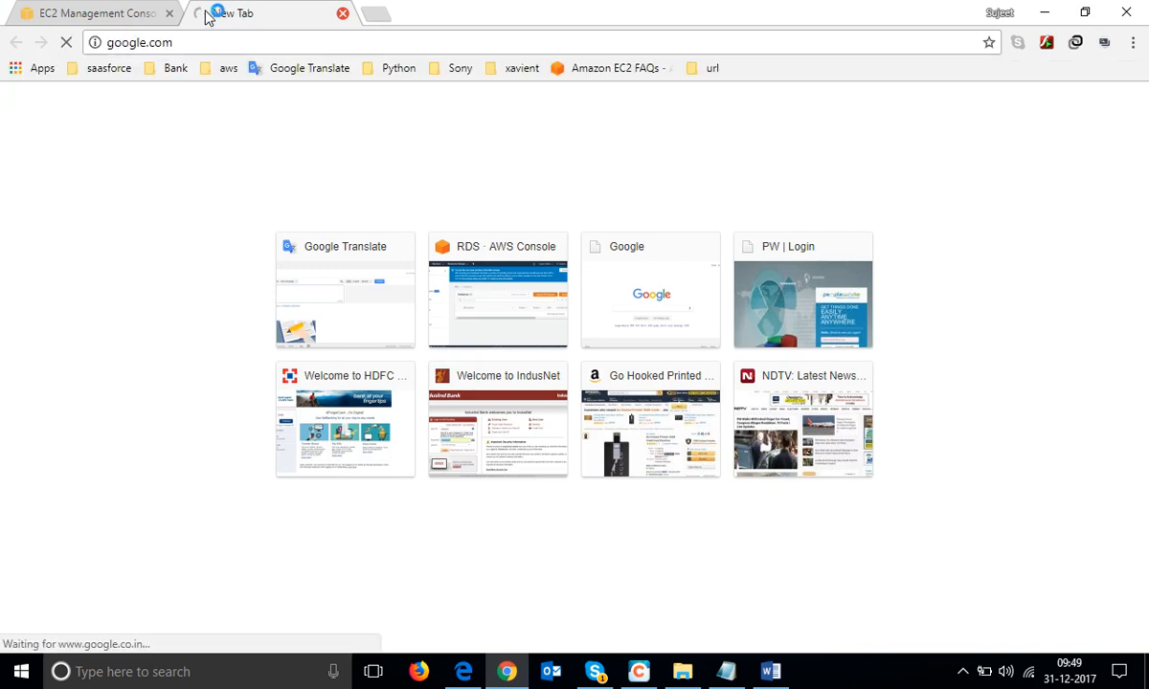
- Open the Wi-Fi adapter's properties through the Network and Sharing Center, examine its sharing and networking settings, and close them
left_click(1028, 672)
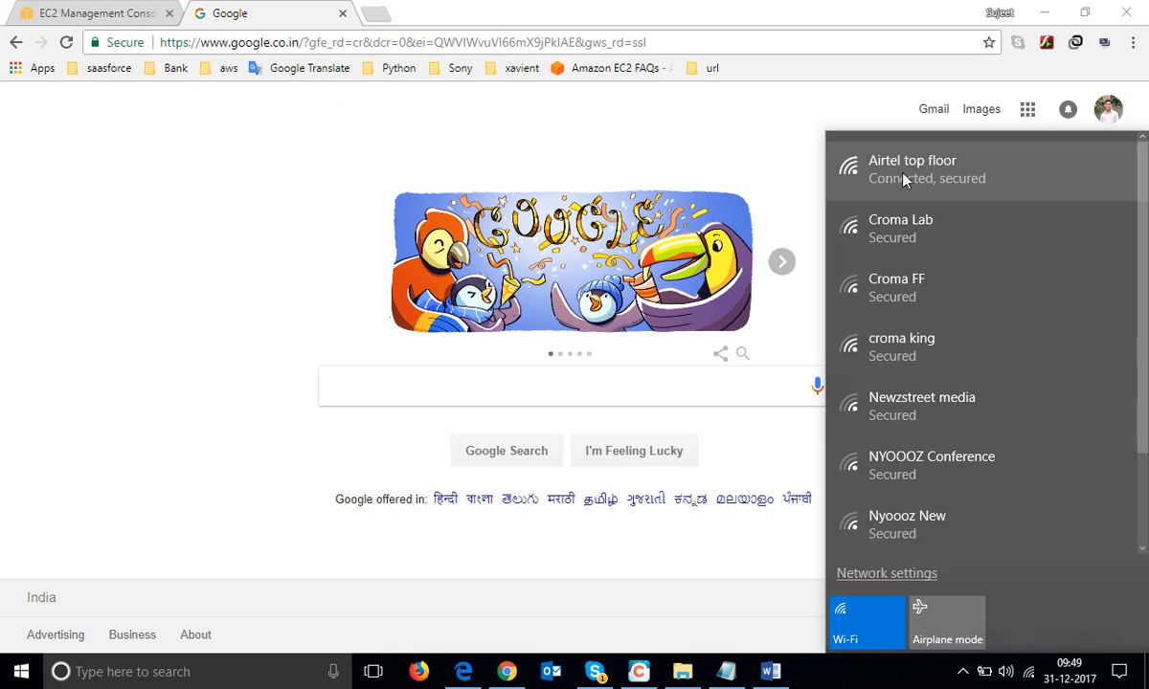
right_click(1024, 675)
left_click(1005, 657)
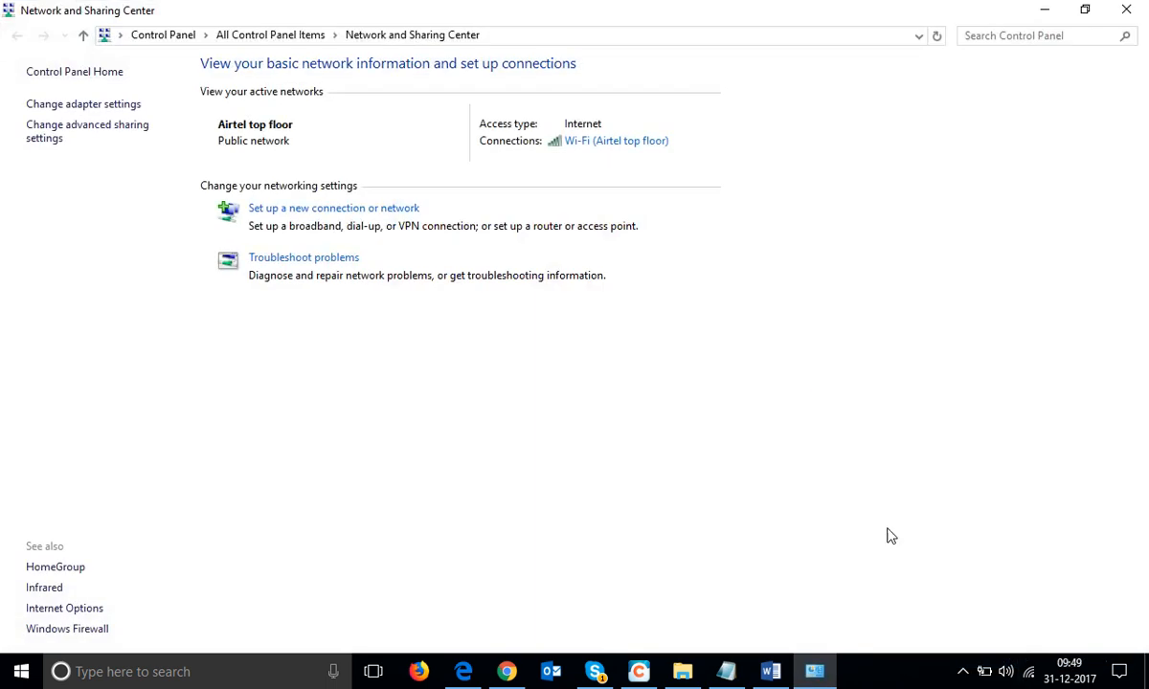
left_click(72, 105)
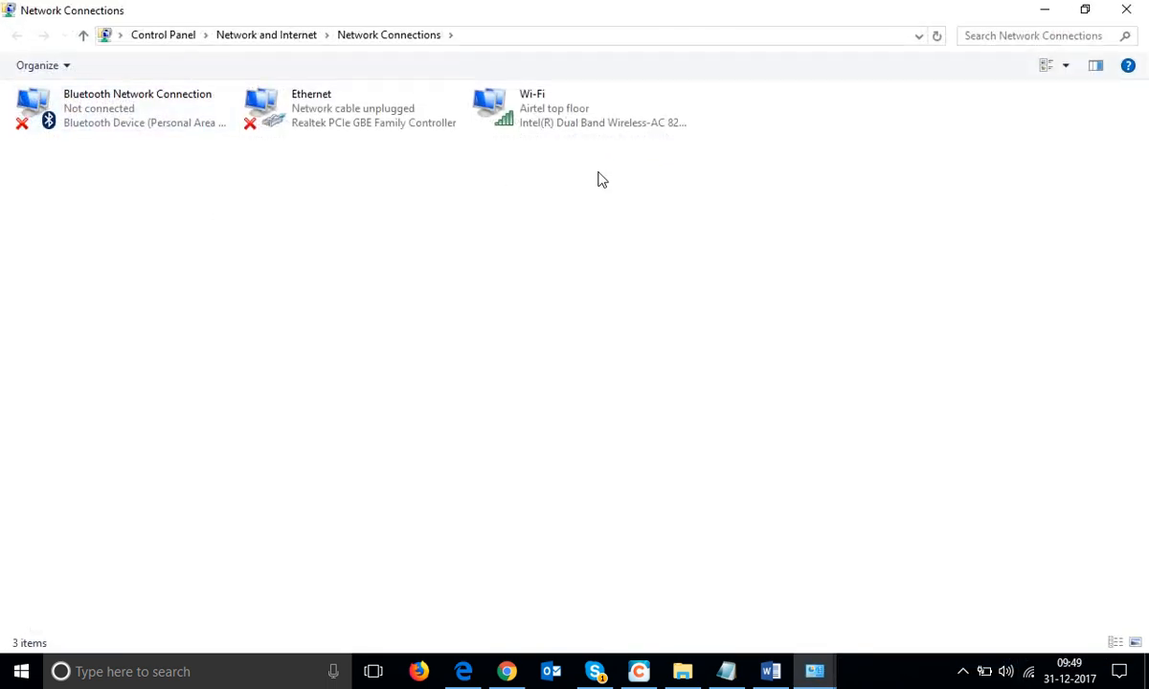
right_click(490, 97)
left_click(538, 278)
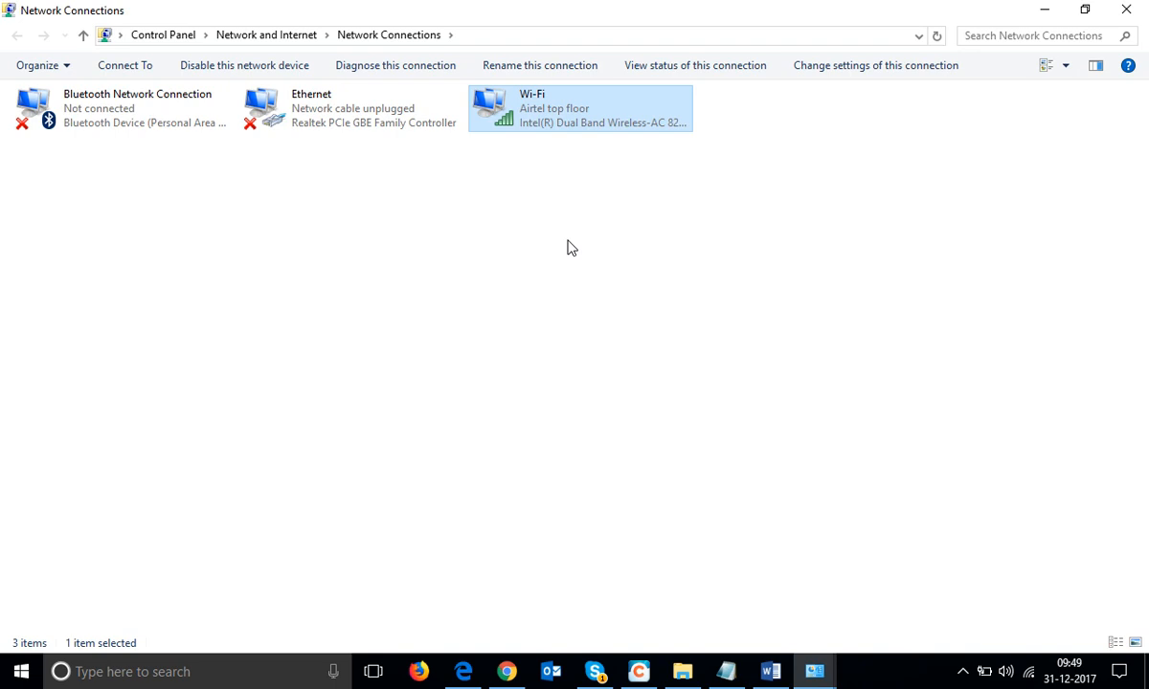
left_click(109, 112)
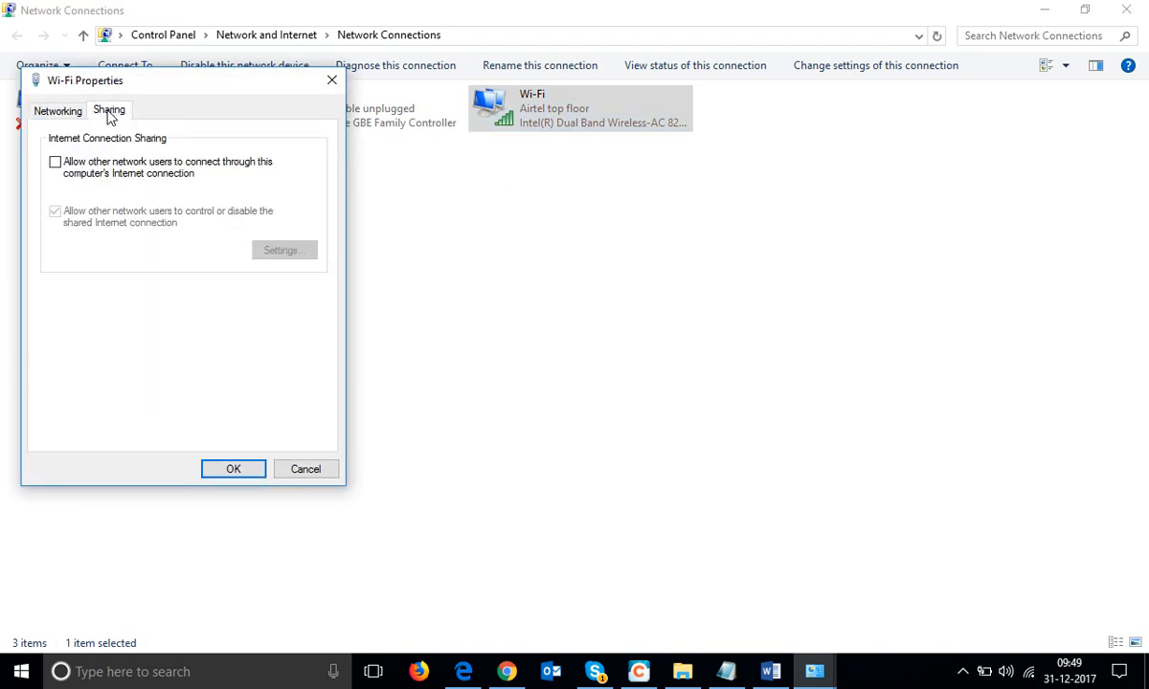
left_click(58, 111)
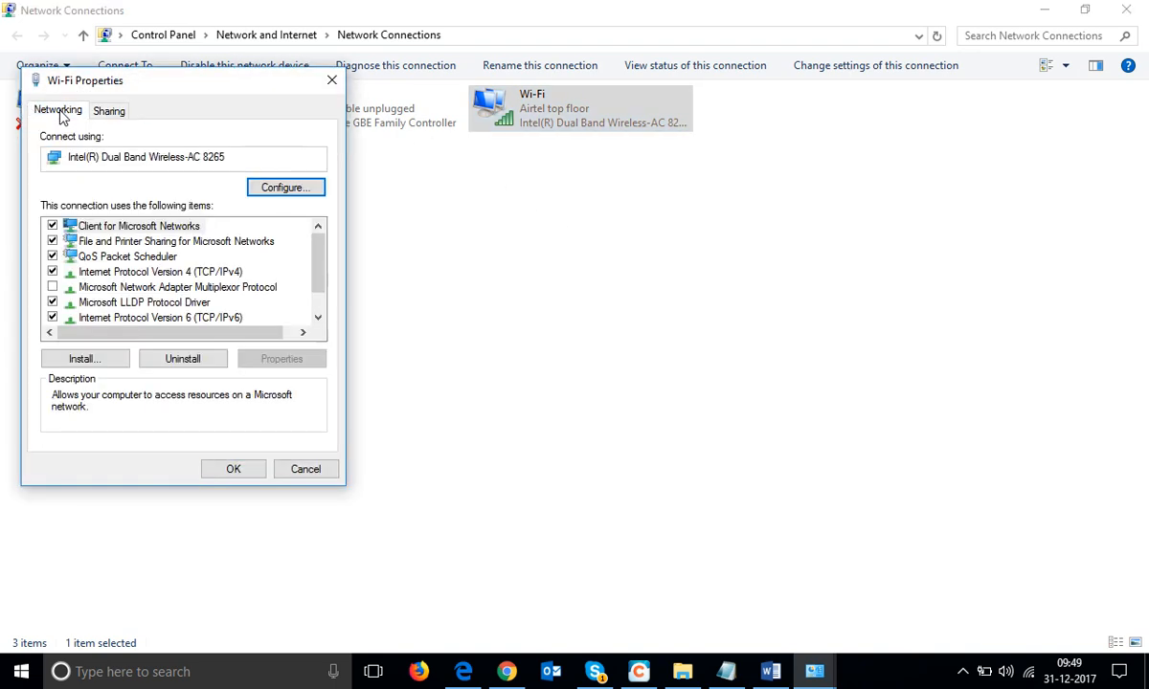
left_click(332, 81)
- Open the wireless security properties of "Airtel top floor" from the Wi-Fi status and reveal the characters of the network security key
right_click(495, 119)
left_click(538, 172)
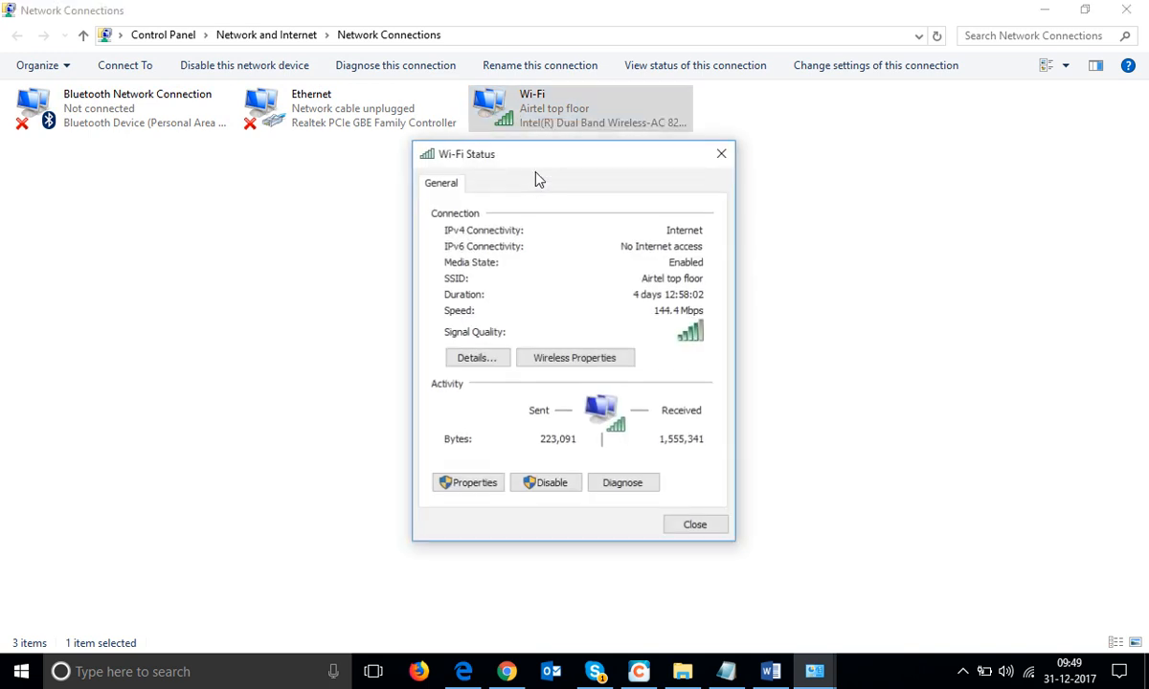
left_click(560, 359)
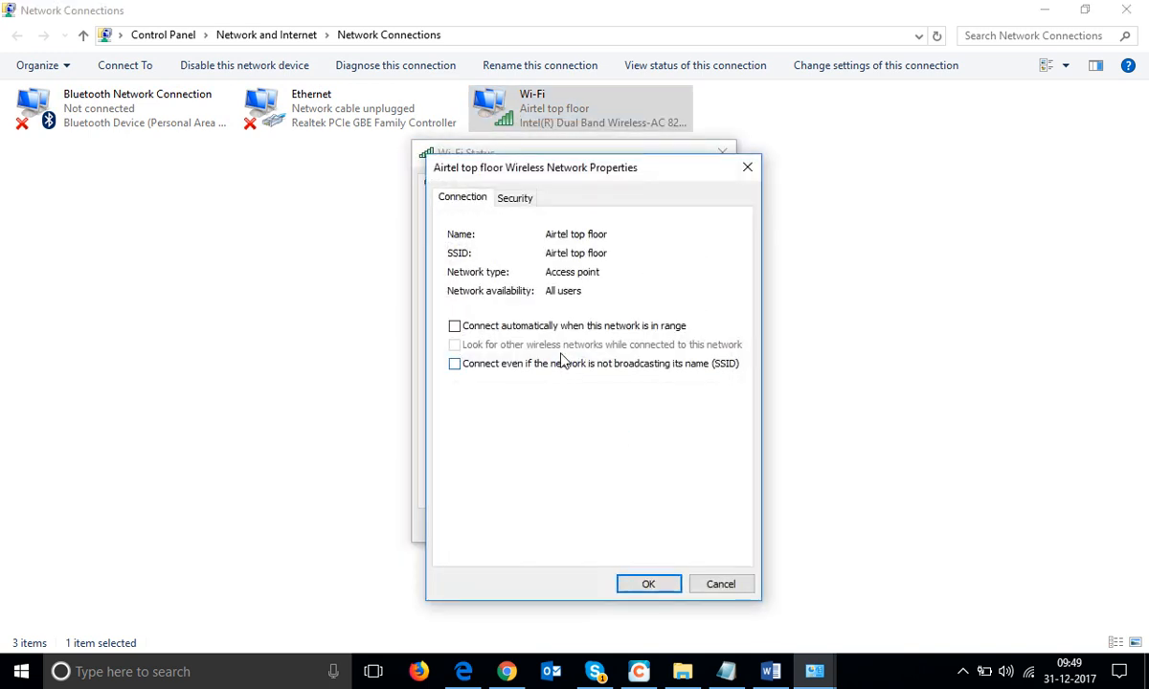
left_click(515, 198)
left_click(550, 323)
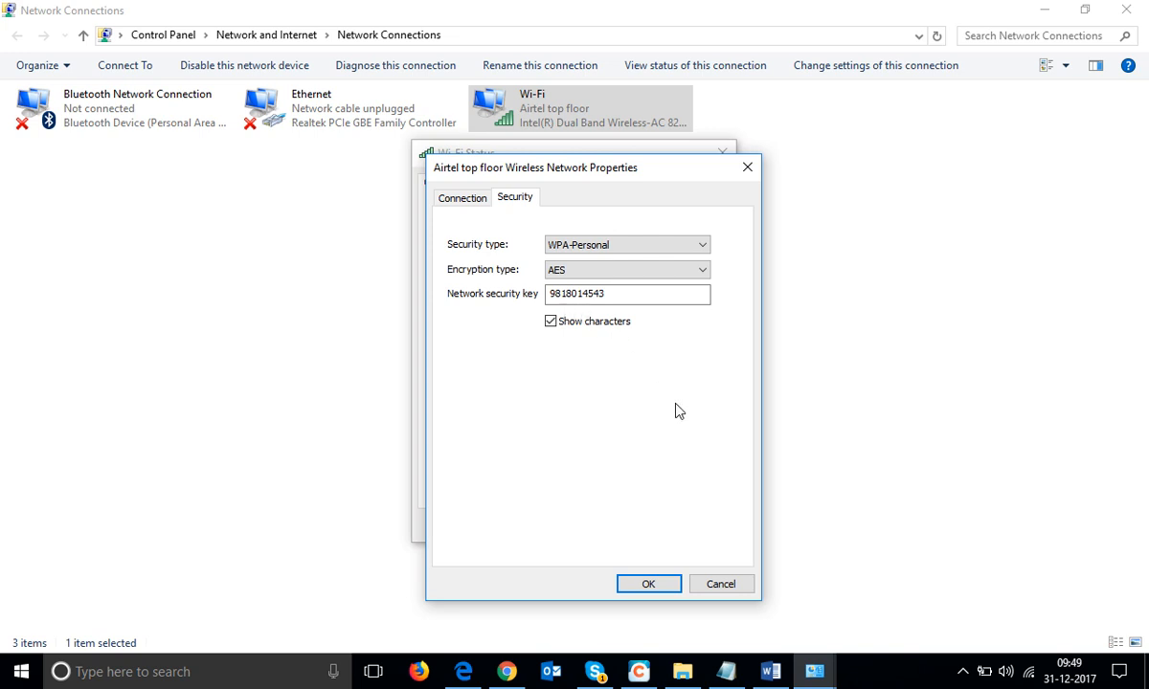
- Return to Chrome and reload the EC2 Management Console page
left_click(506, 671)
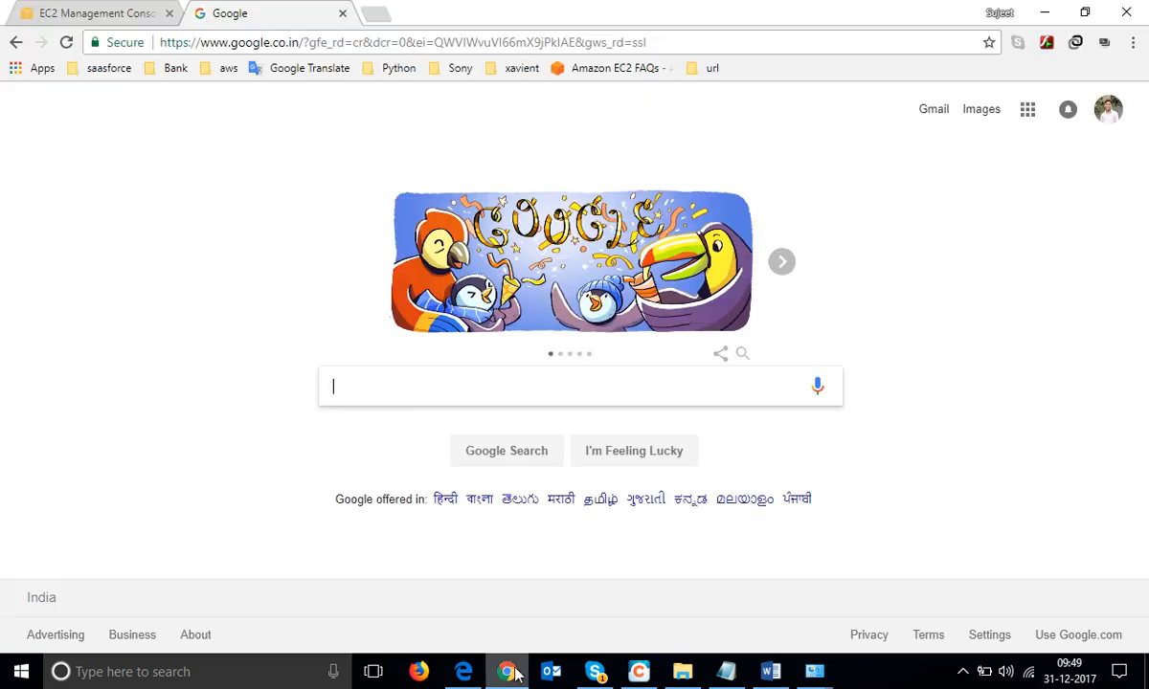
left_click(89, 17)
left_click(66, 42)
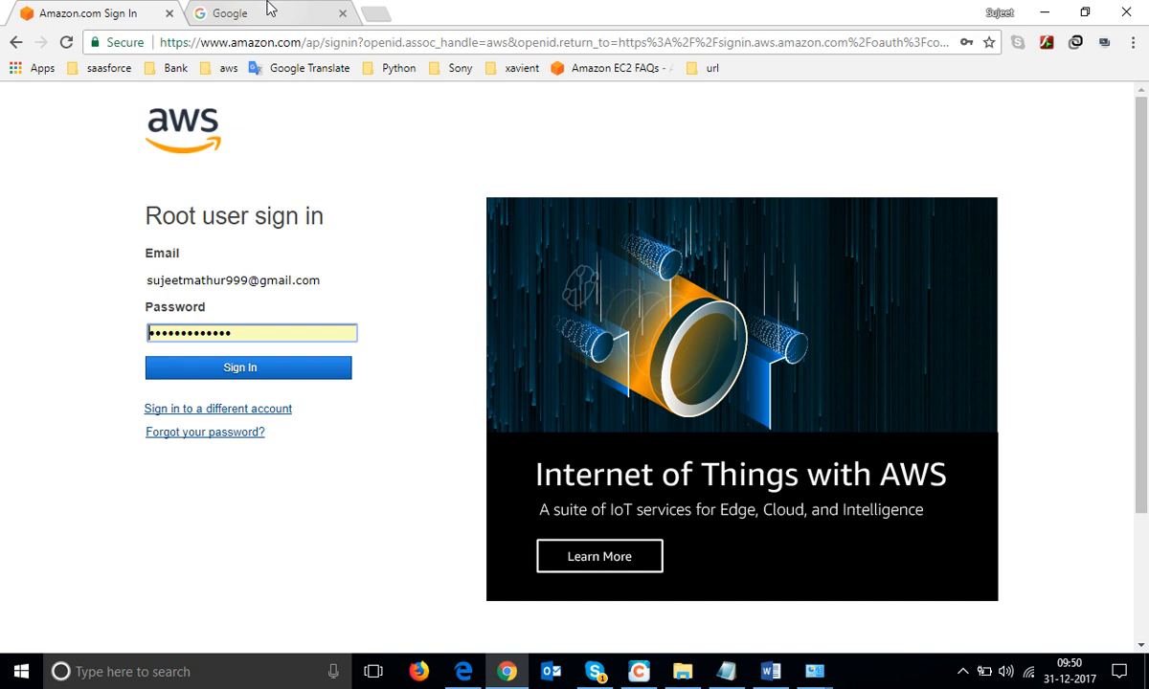
- Bring up the Croma Password note in Notepad, insert three line breaks, and minimize the note
left_click(727, 671)
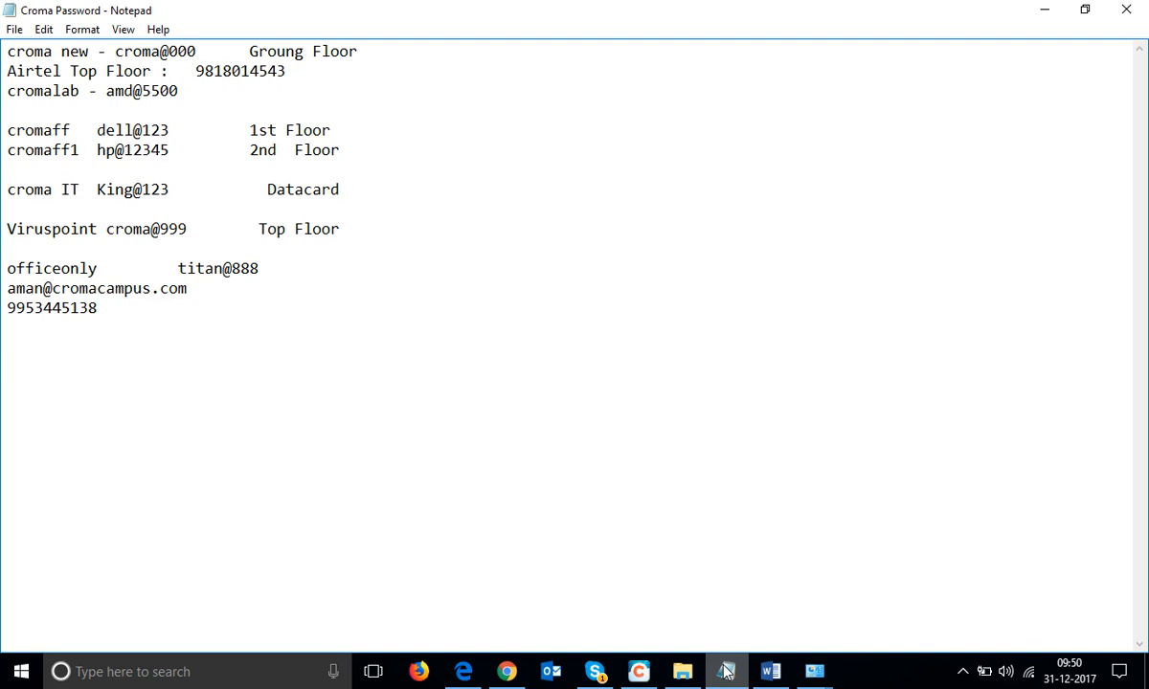
key("Return")
key("Return")
key("Return")
left_click(1043, 8)
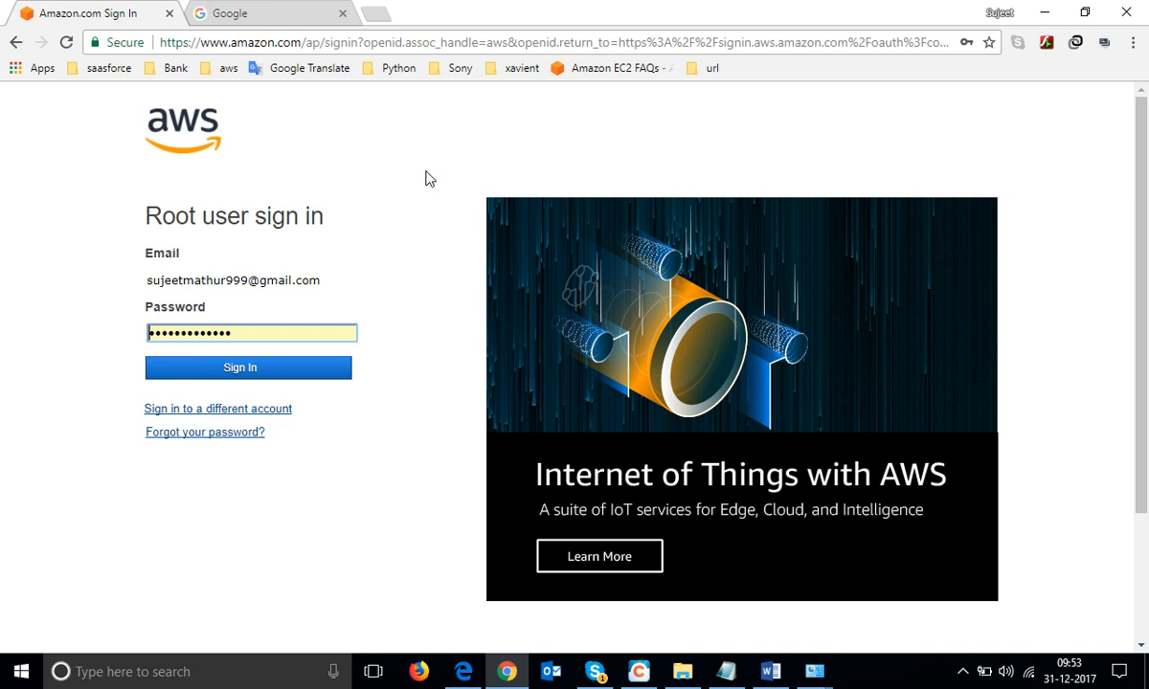
- Sign in to the AWS console as root user with the saved password, and close the Google tab
left_click(244, 10)
left_click(61, 10)
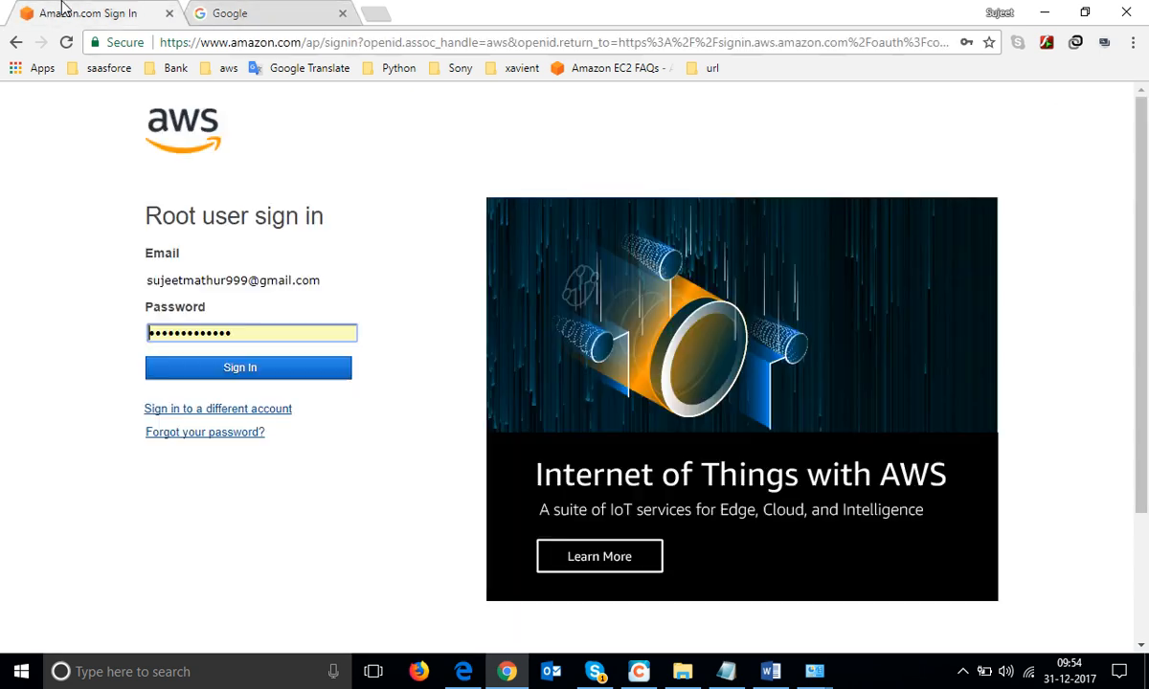
left_click(247, 376)
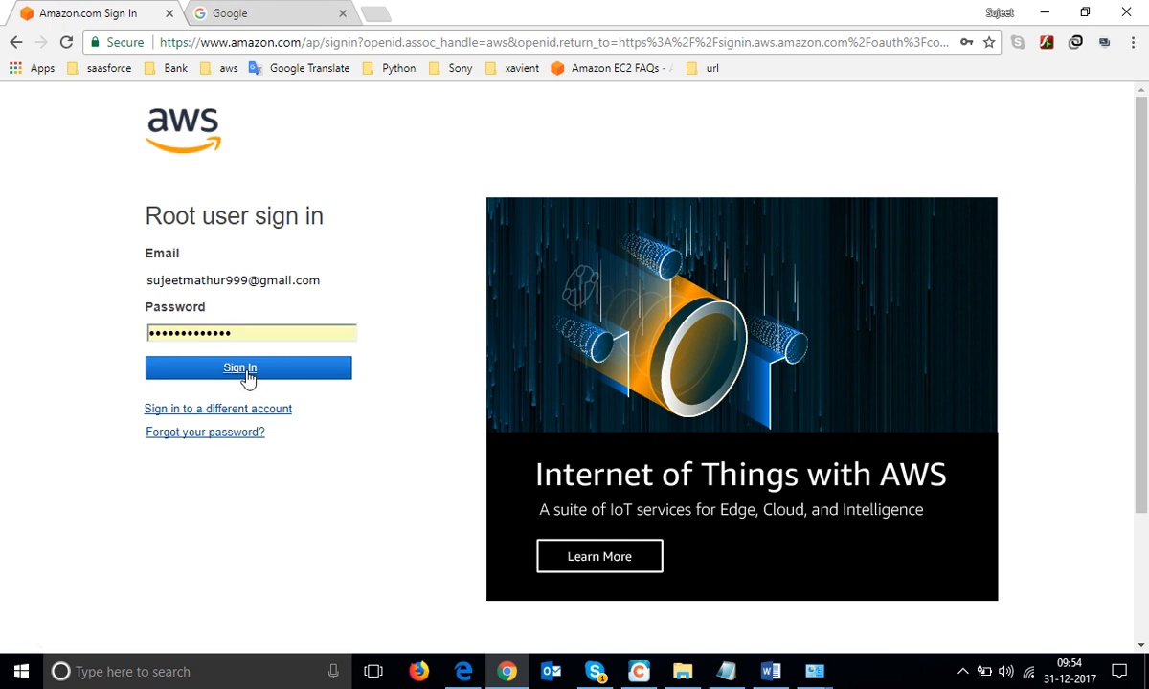
left_click(245, 9)
left_click(342, 14)
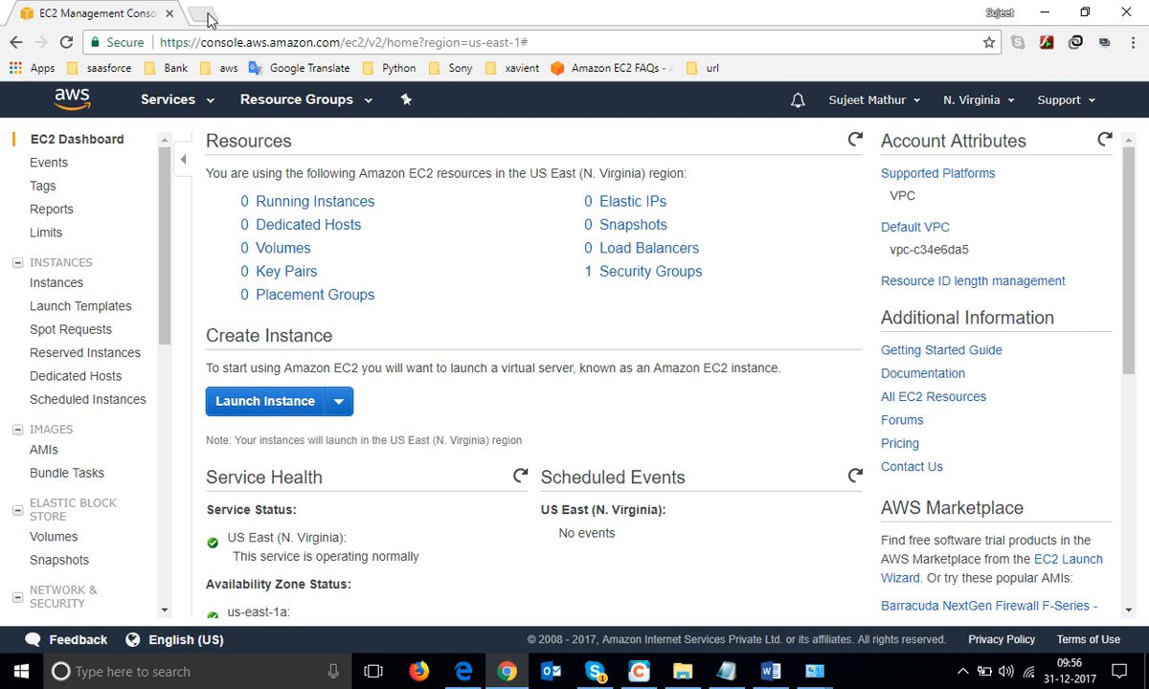
left_click(963, 674)
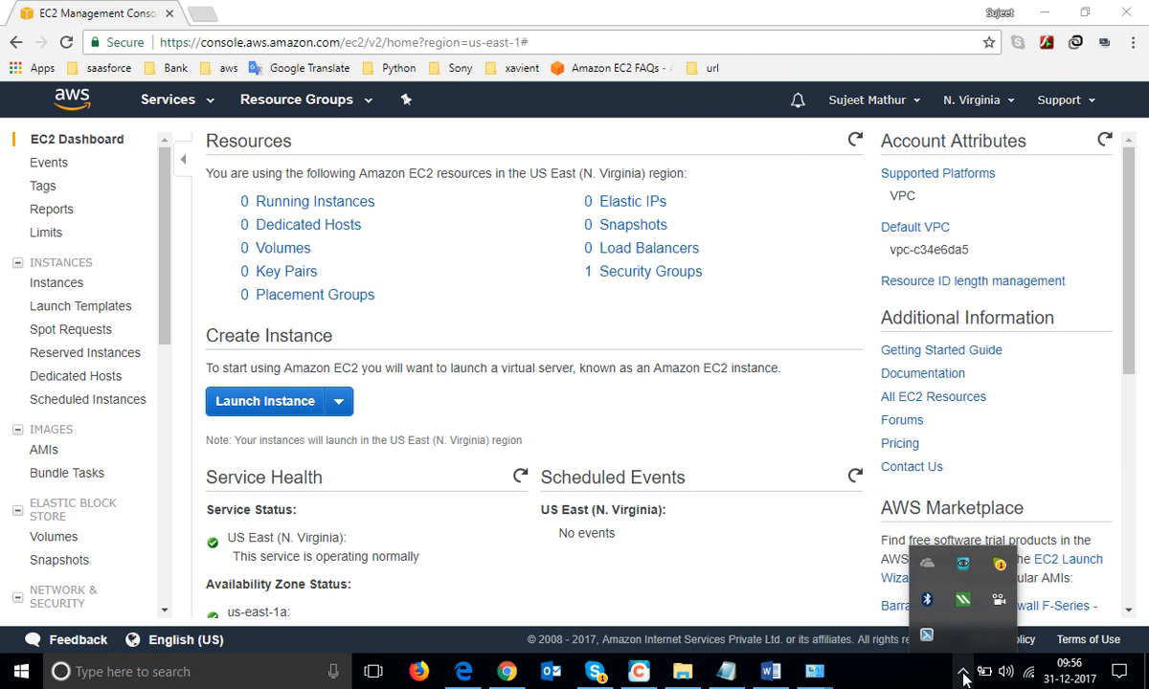
right_click(993, 601)
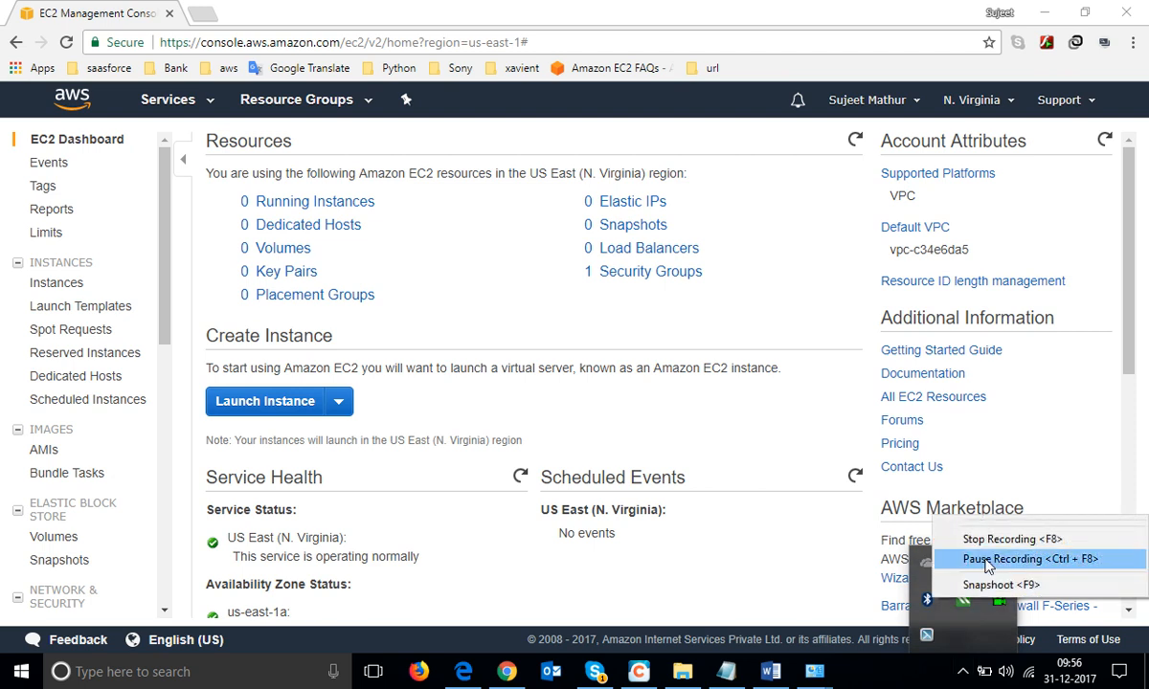
left_click(926, 563)
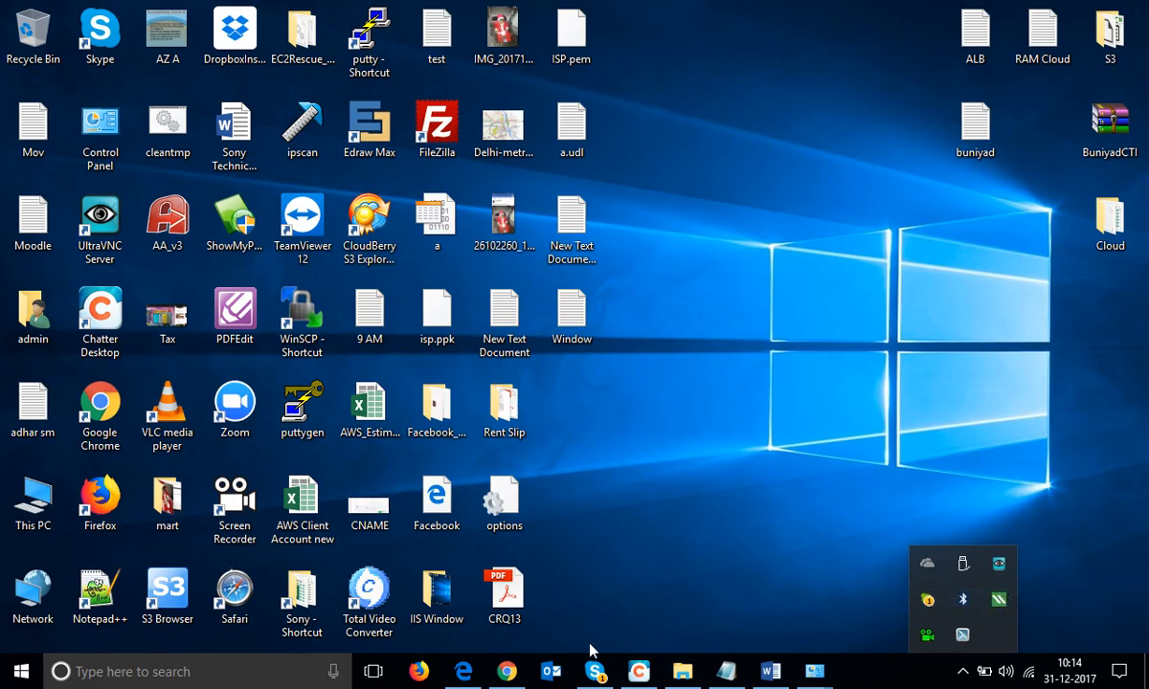
- Return to the AWS console in Chrome and open the EC2 service from the Compute group
left_click(506, 671)
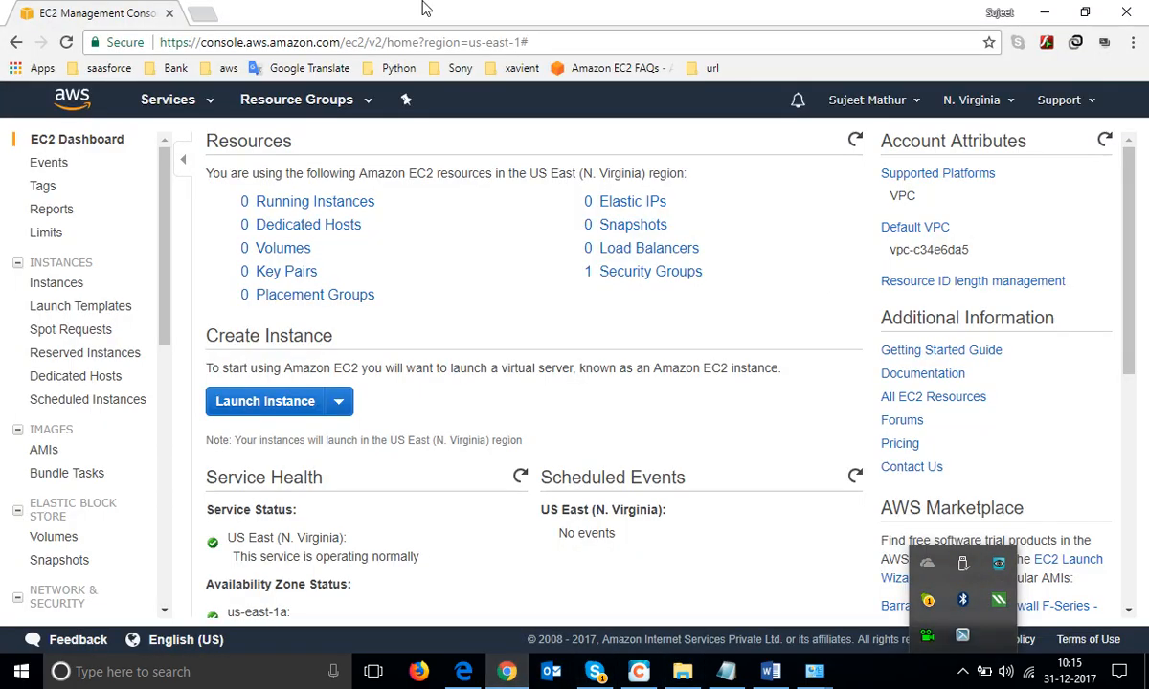
left_click(205, 103)
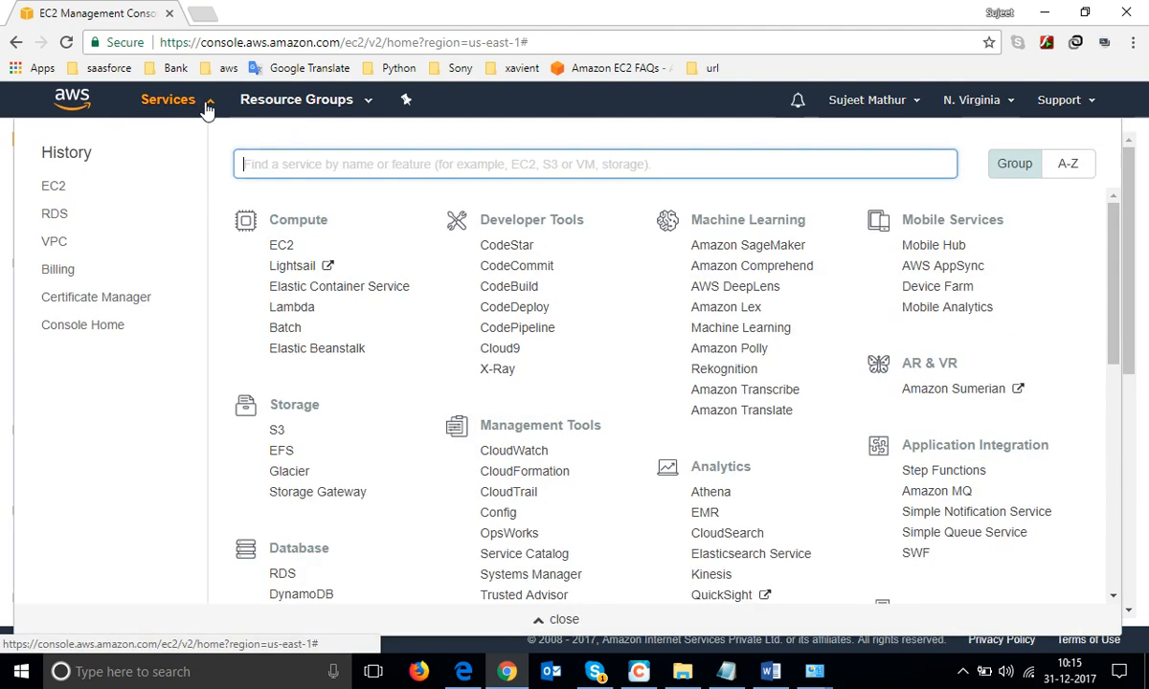
left_click(284, 251)
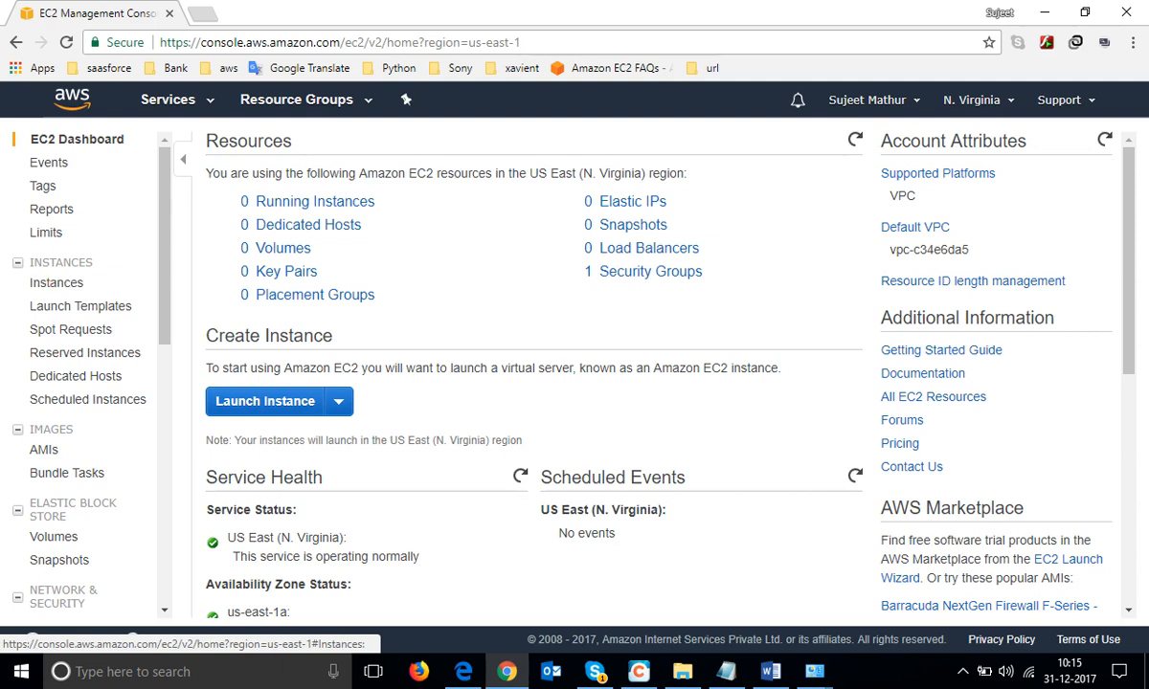
left_click(962, 671)
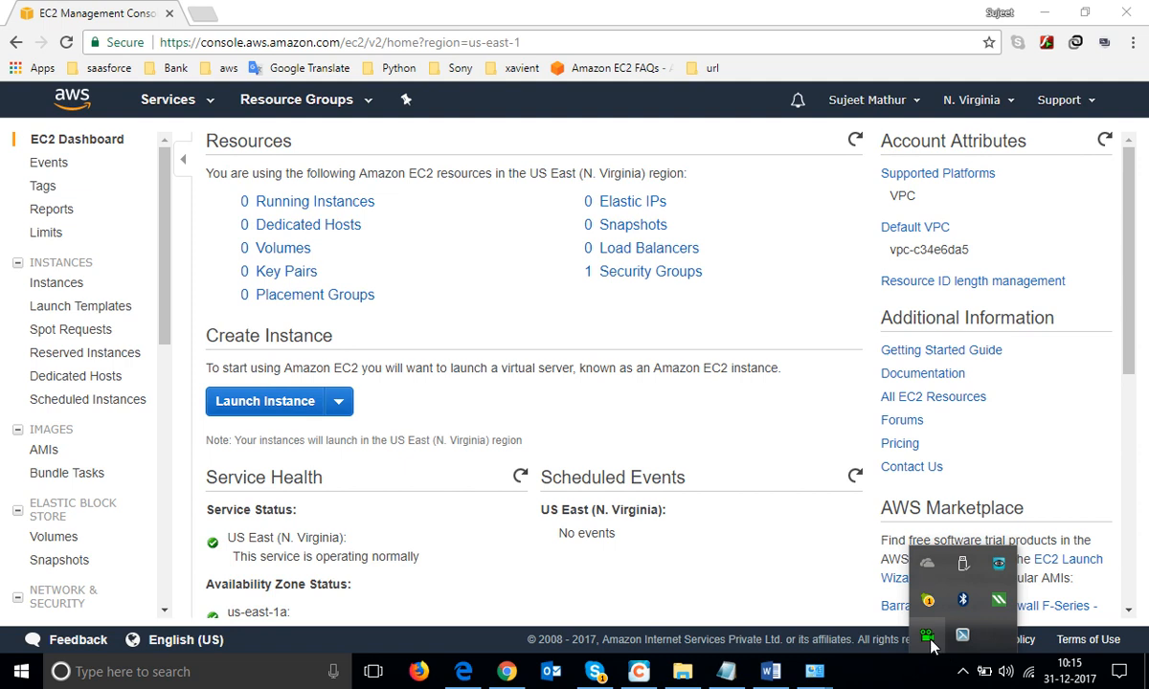
right_click(926, 635)
left_click(948, 602)
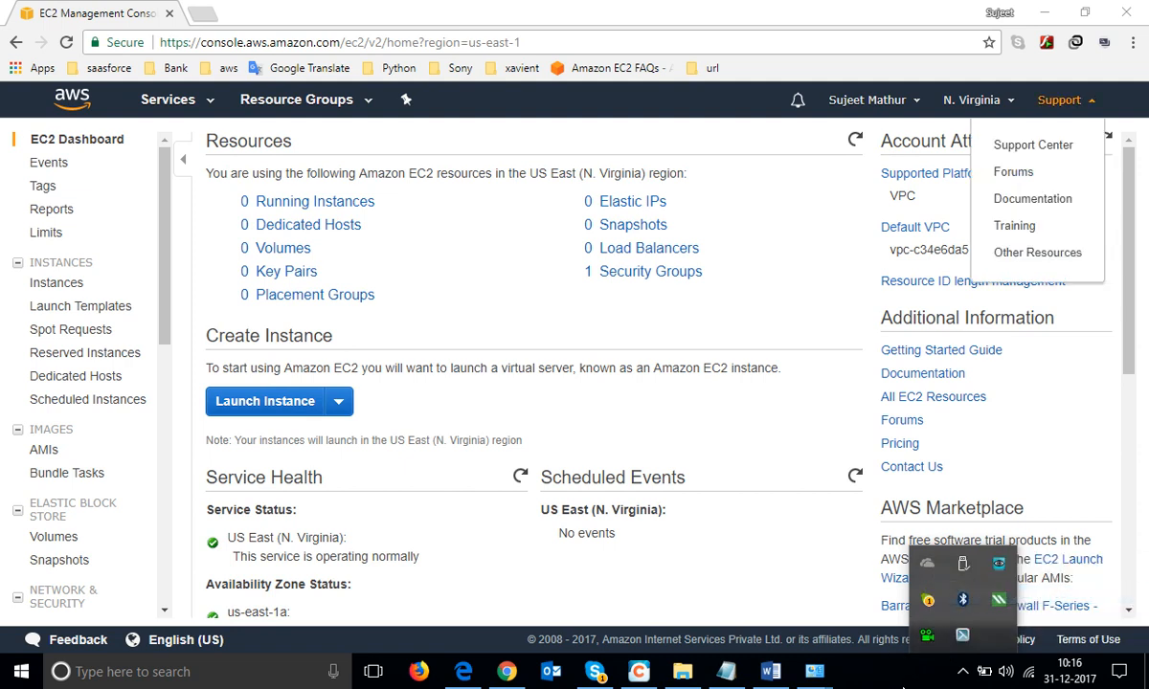
- Open the AWS Support Center in its own tab and start creating a new support case
left_click(1033, 146)
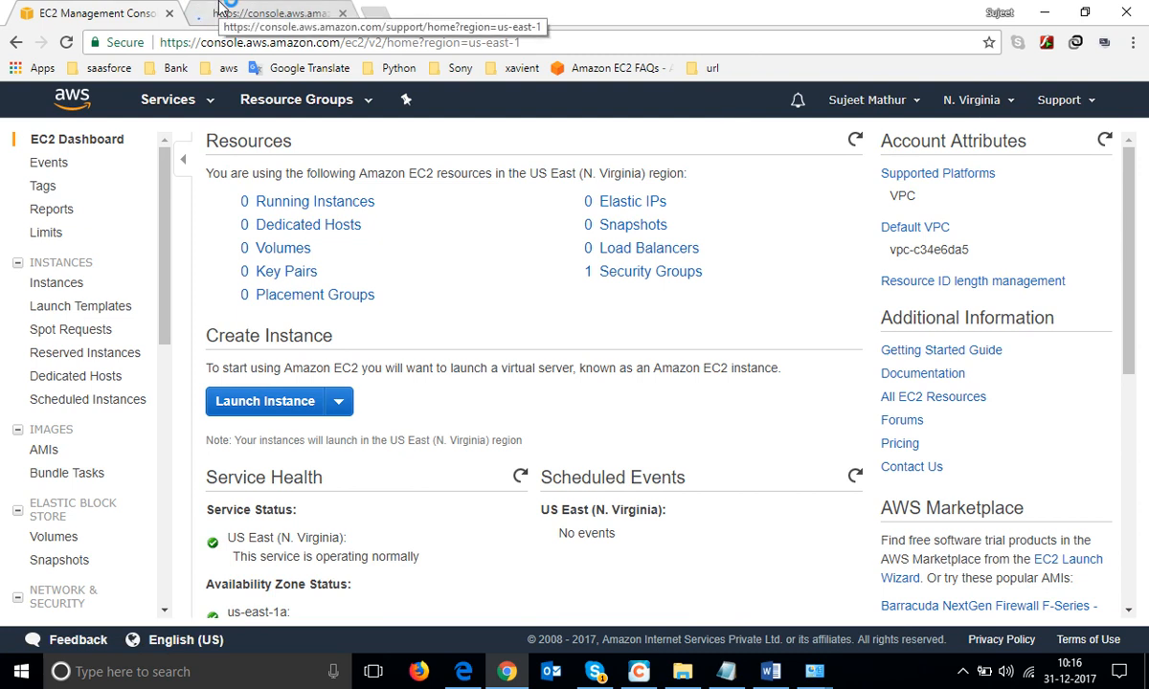
left_click(219, 7)
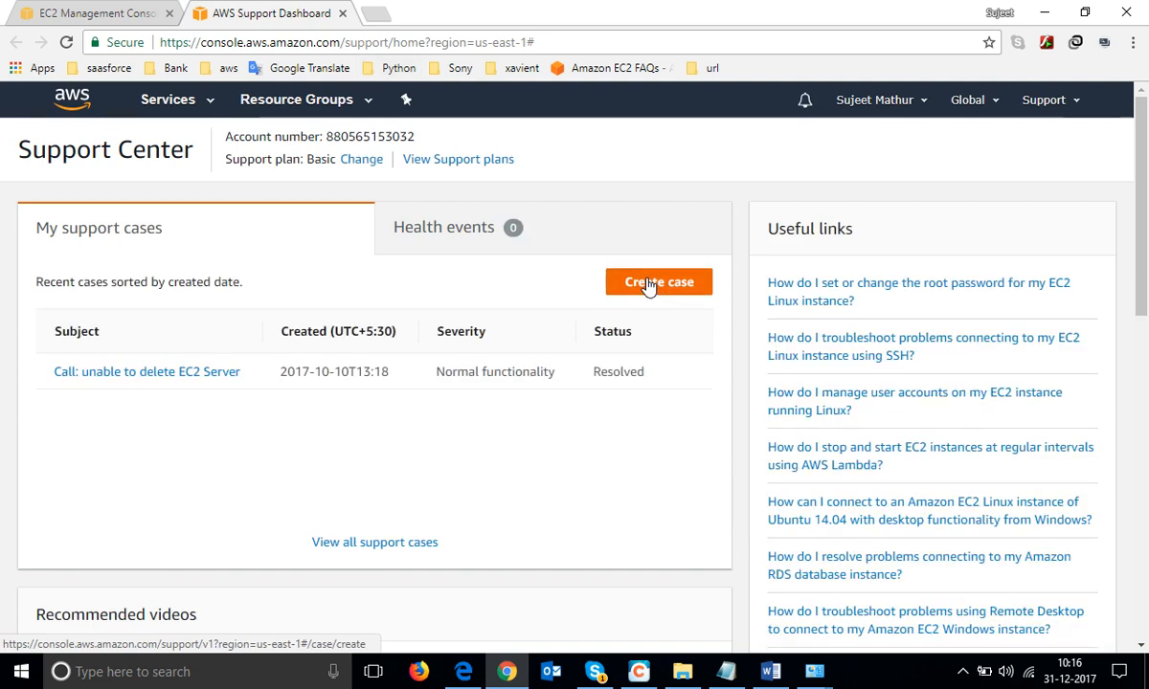
left_click(648, 284)
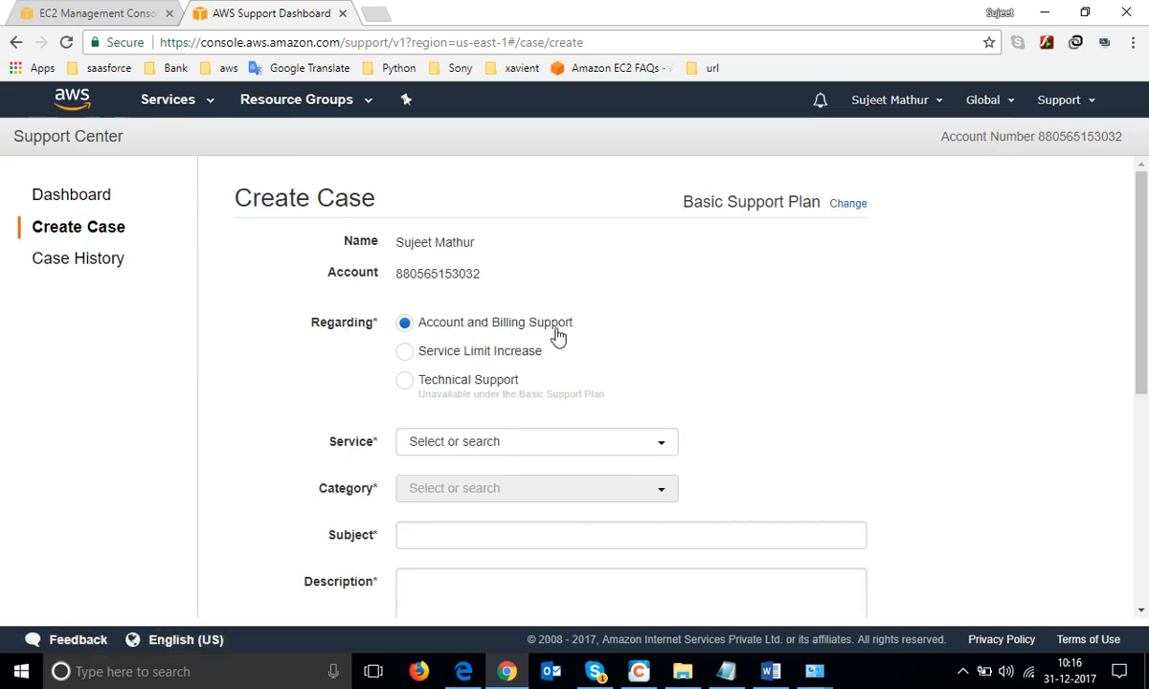
- Set the support case's service to Account and its category to Activation
left_click(546, 445)
scroll(670, 403, "down", 2)
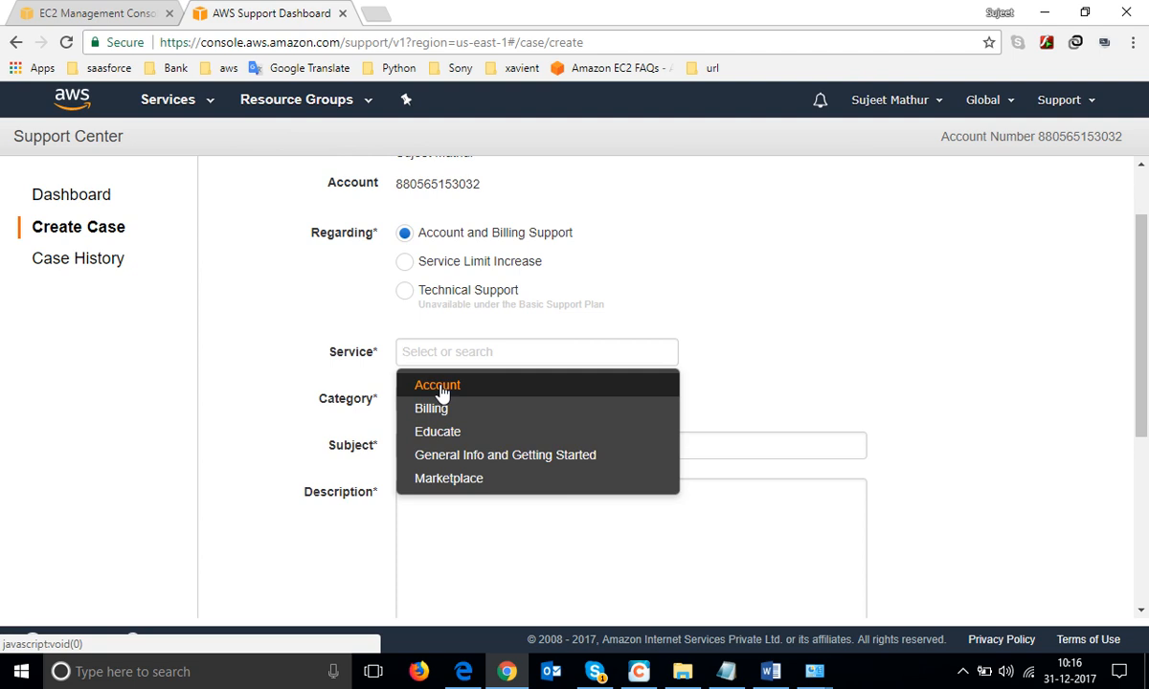
left_click(441, 393)
left_click(524, 403)
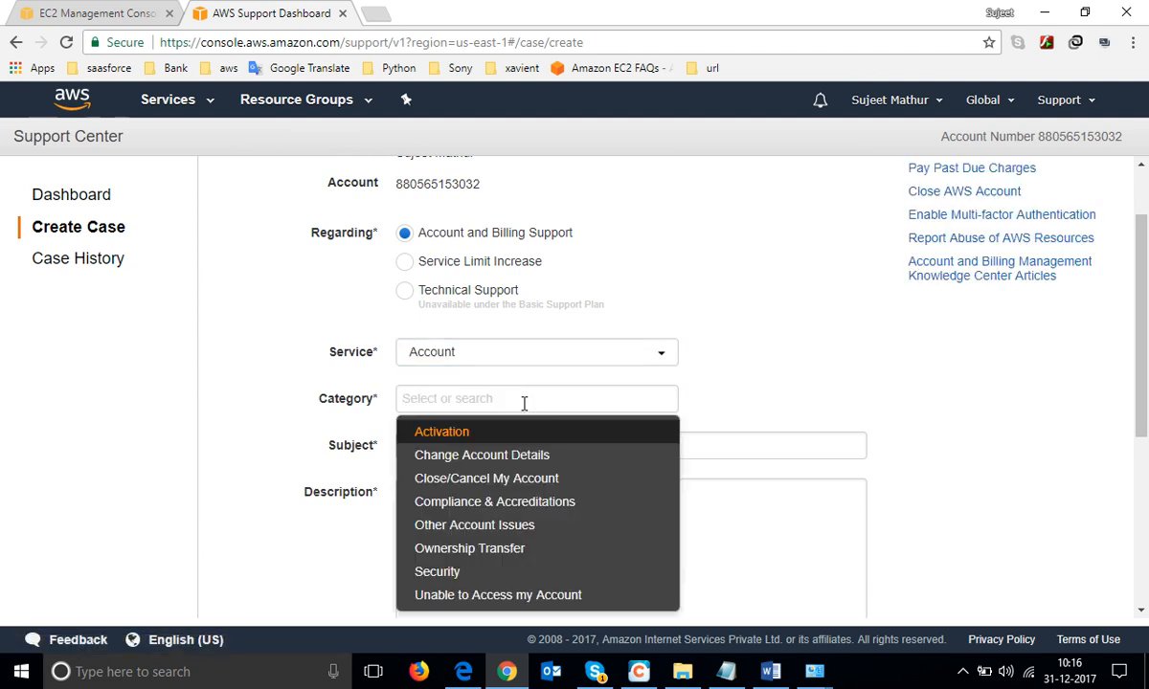
left_click(447, 435)
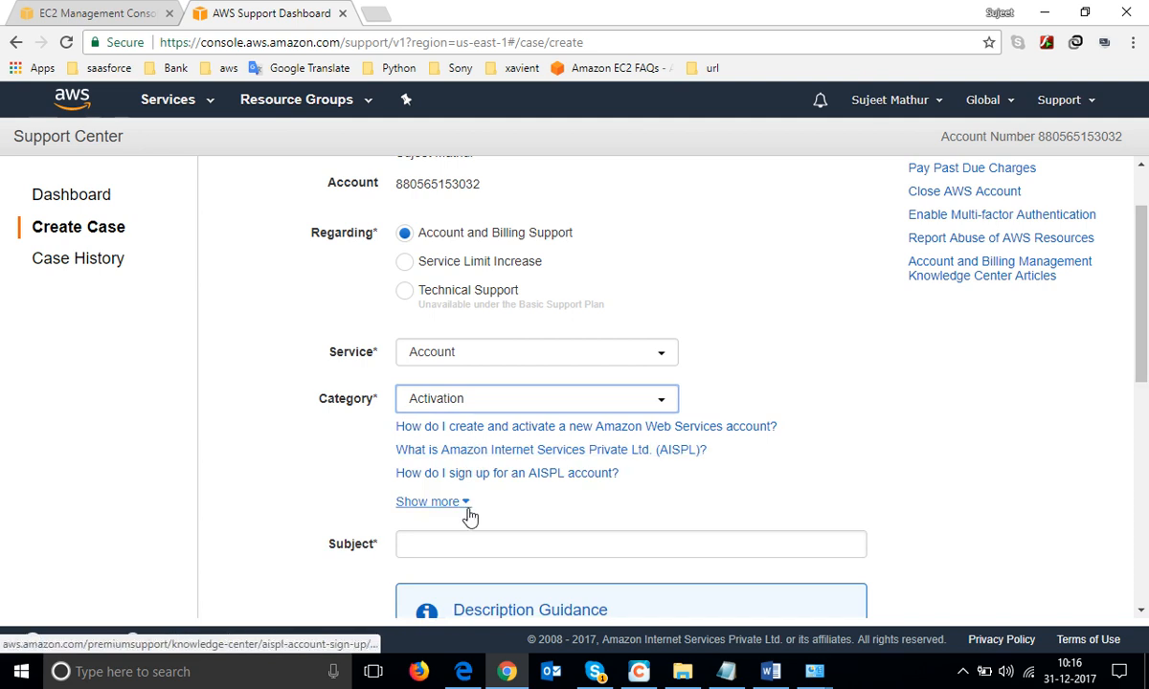
- Enter "Account access problem" as the subject of the support case
scroll(452, 466, "down", 1)
left_click(456, 458)
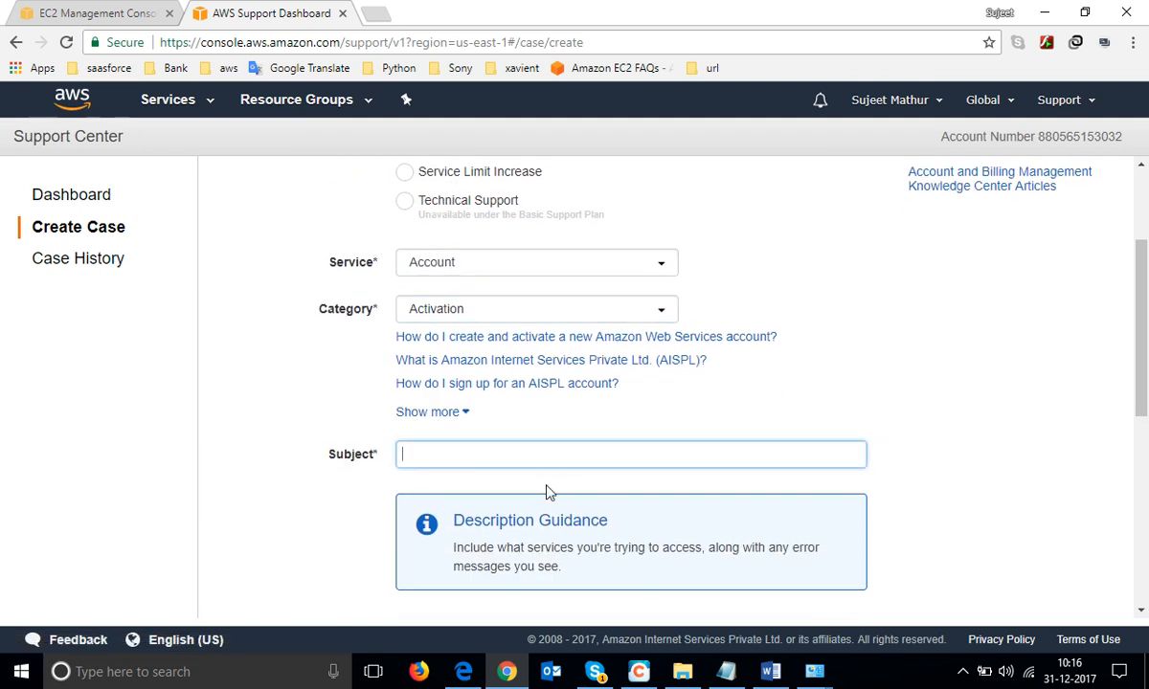
type("a")
key("BackSpace")
type("Account aC")
key("BackSpace")
type("ccess problem")
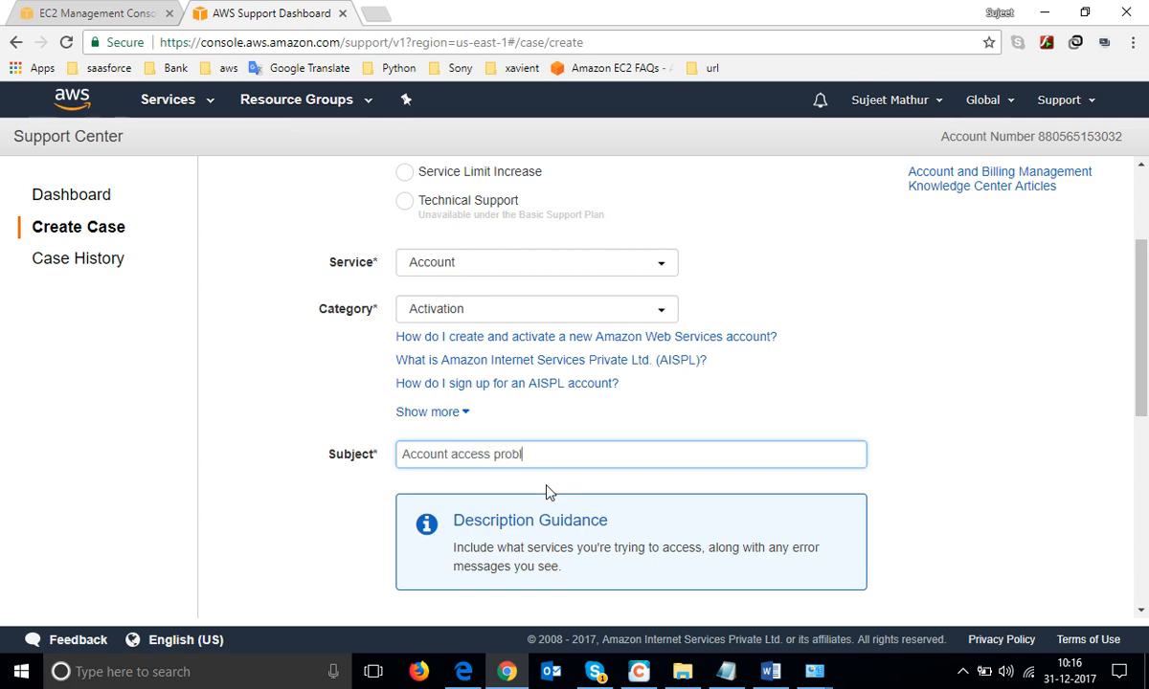
key("Tab")
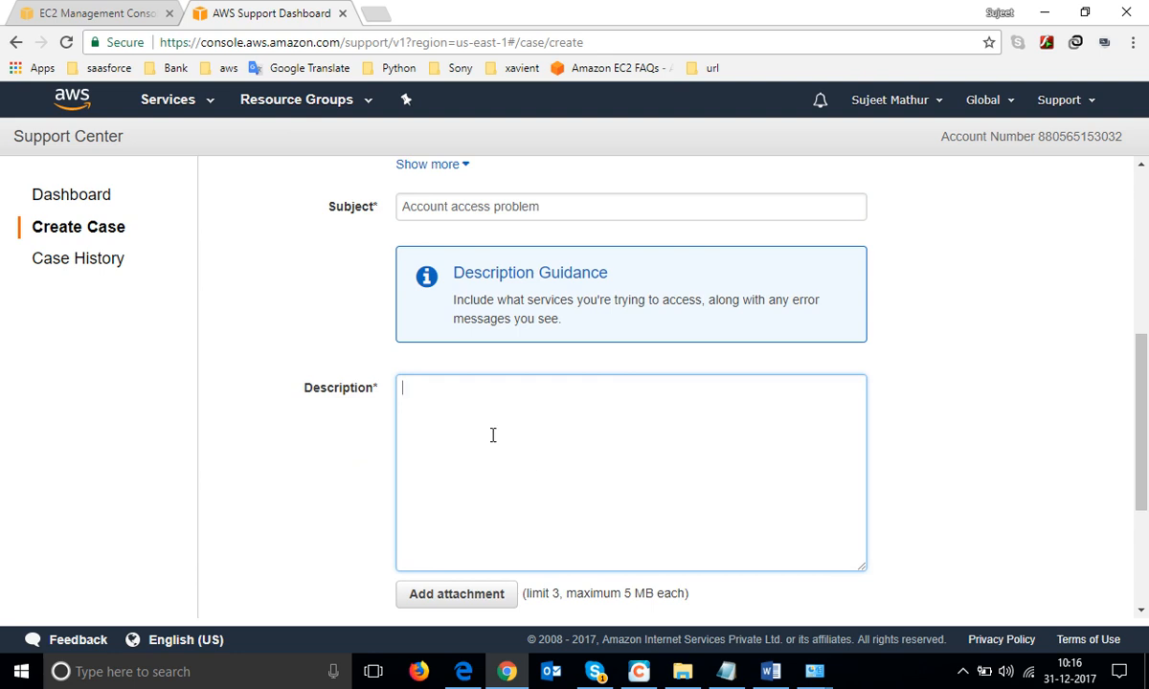
- Choose Phone as the contact method, set the country to India, and fill in the contact's phone number
scroll(493, 436, "down", 2)
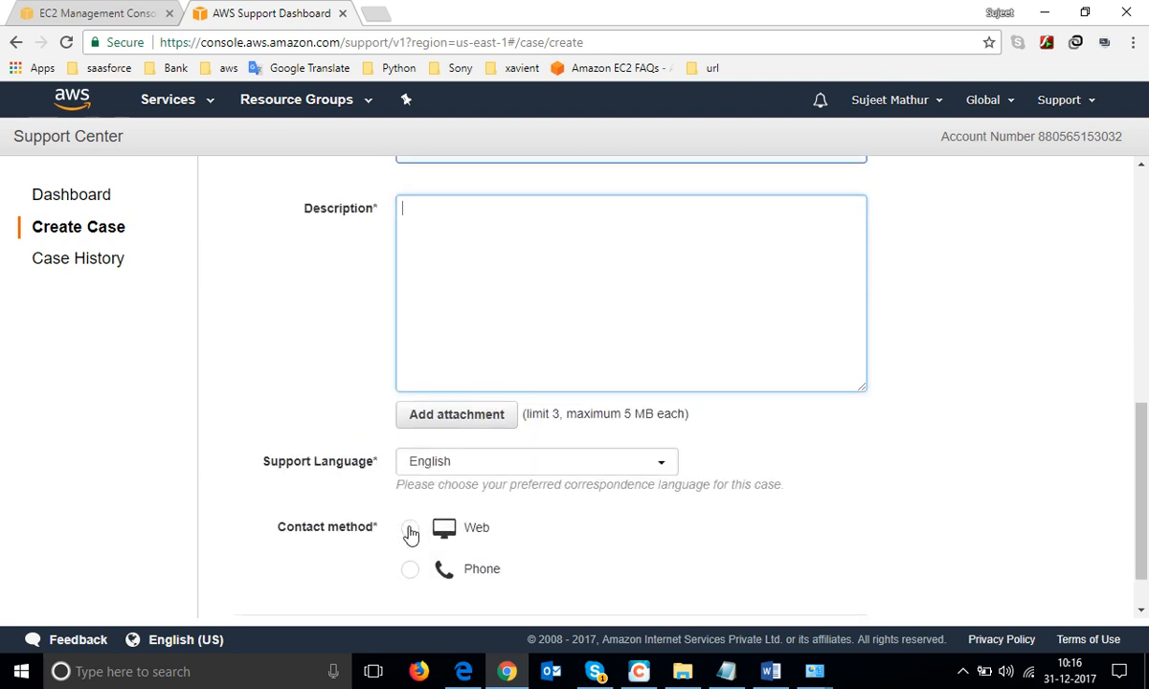
left_click(410, 571)
scroll(533, 561, "down", 2)
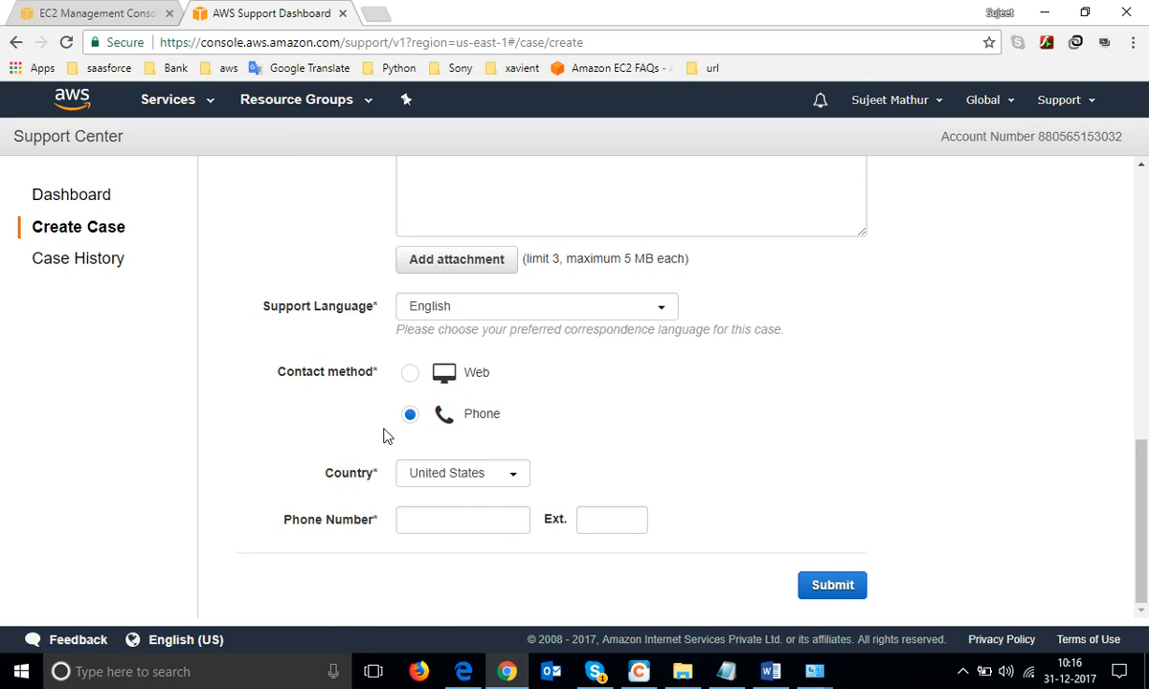
left_click(481, 474)
type("indi")
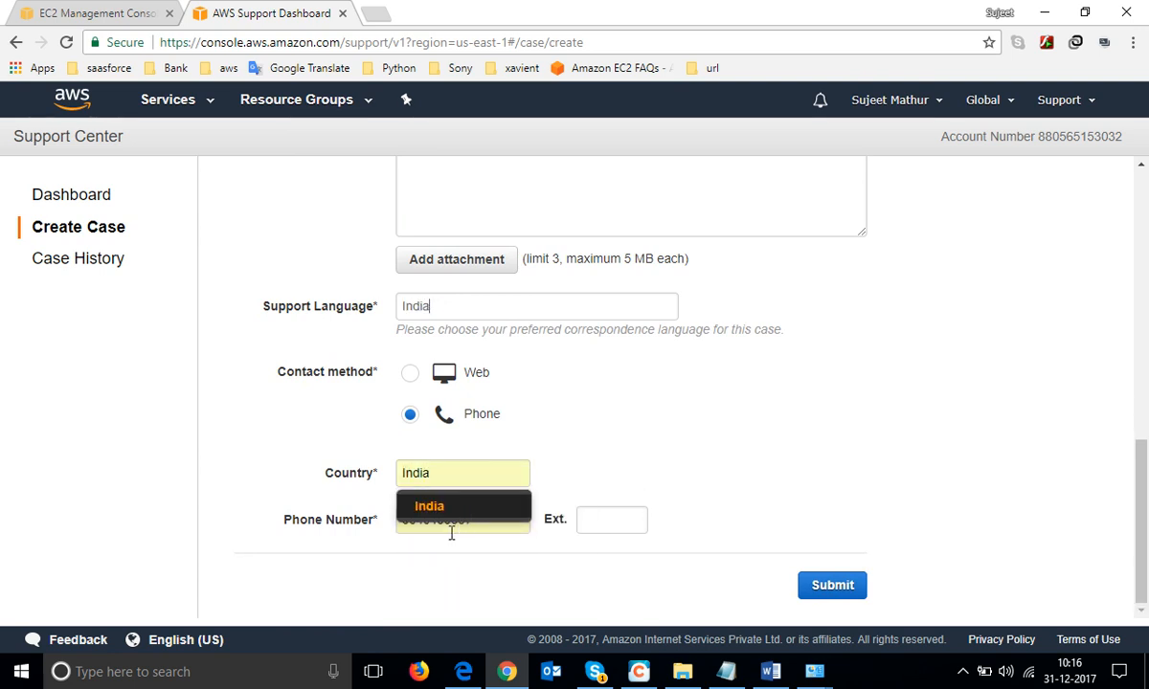
left_click(436, 507)
left_click(484, 524)
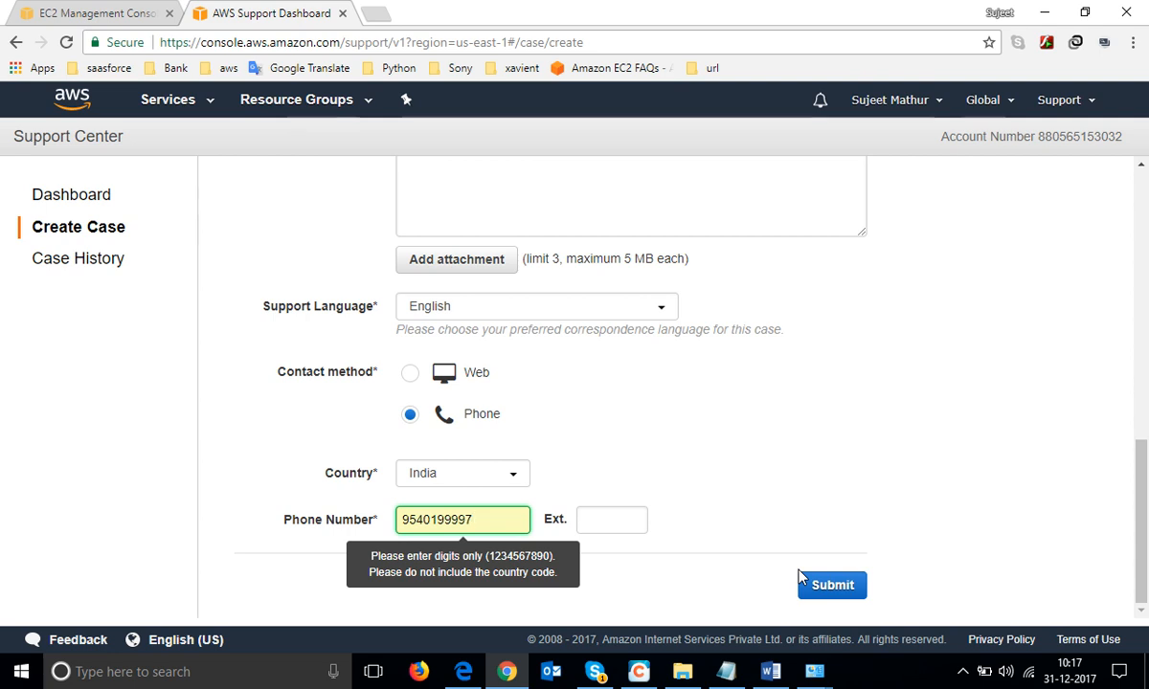
- Try to submit the support case without a description, and go back to the Support Center home page
left_click(831, 588)
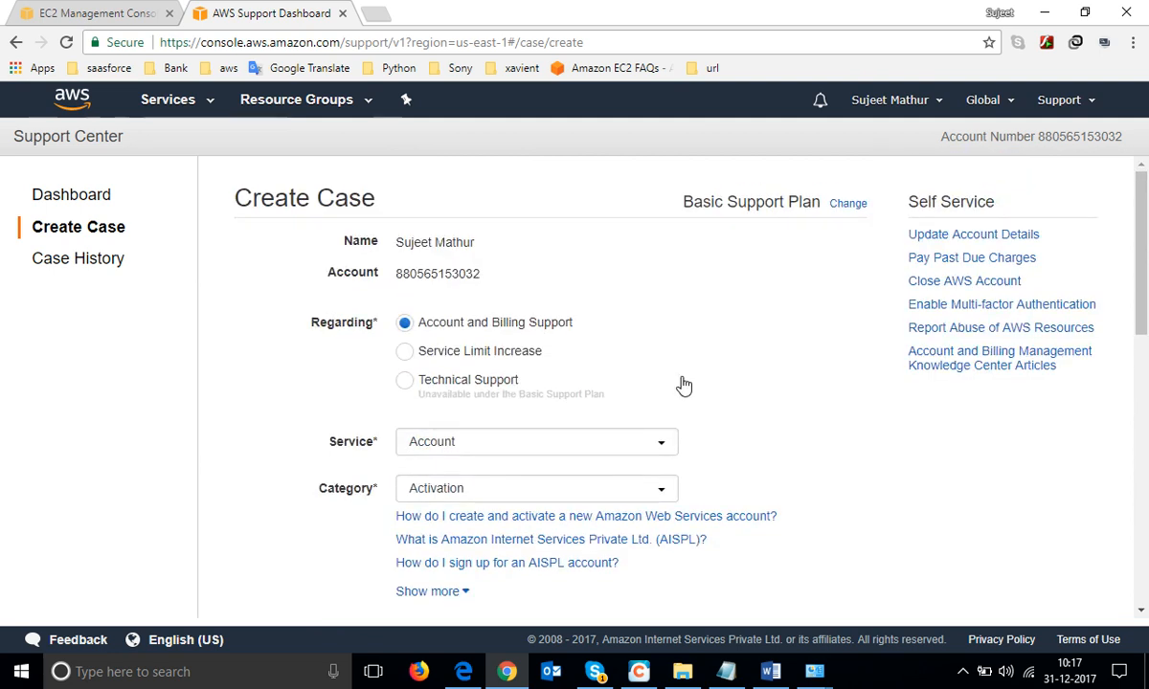
left_click(13, 45)
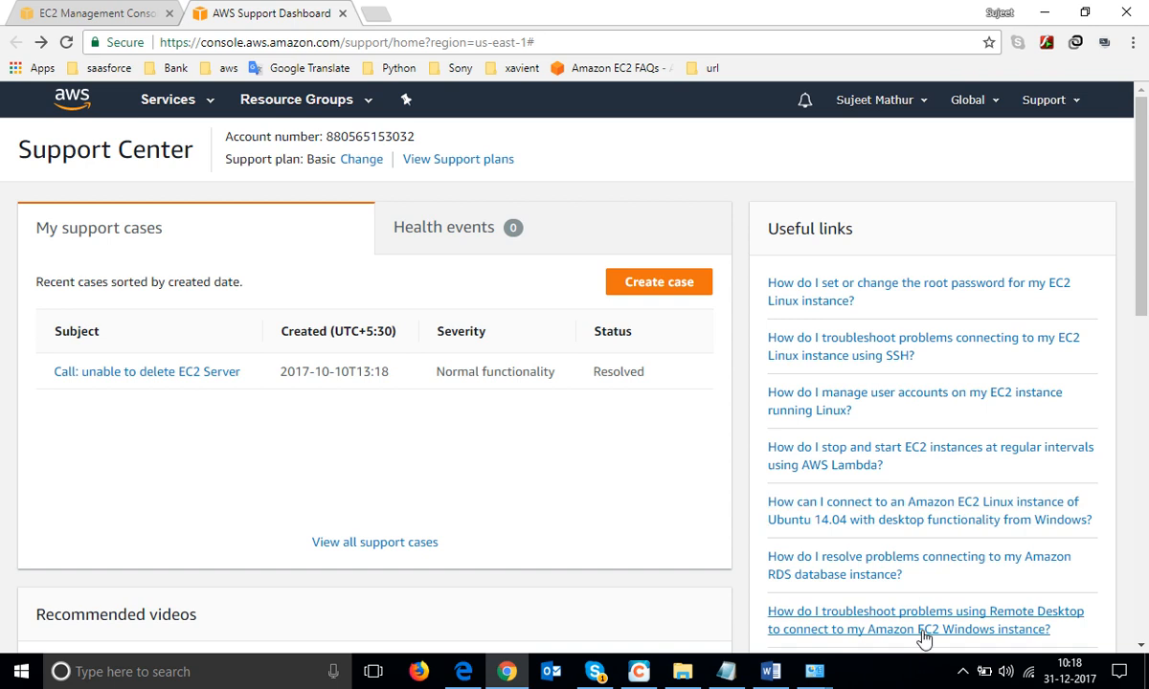
left_click(964, 676)
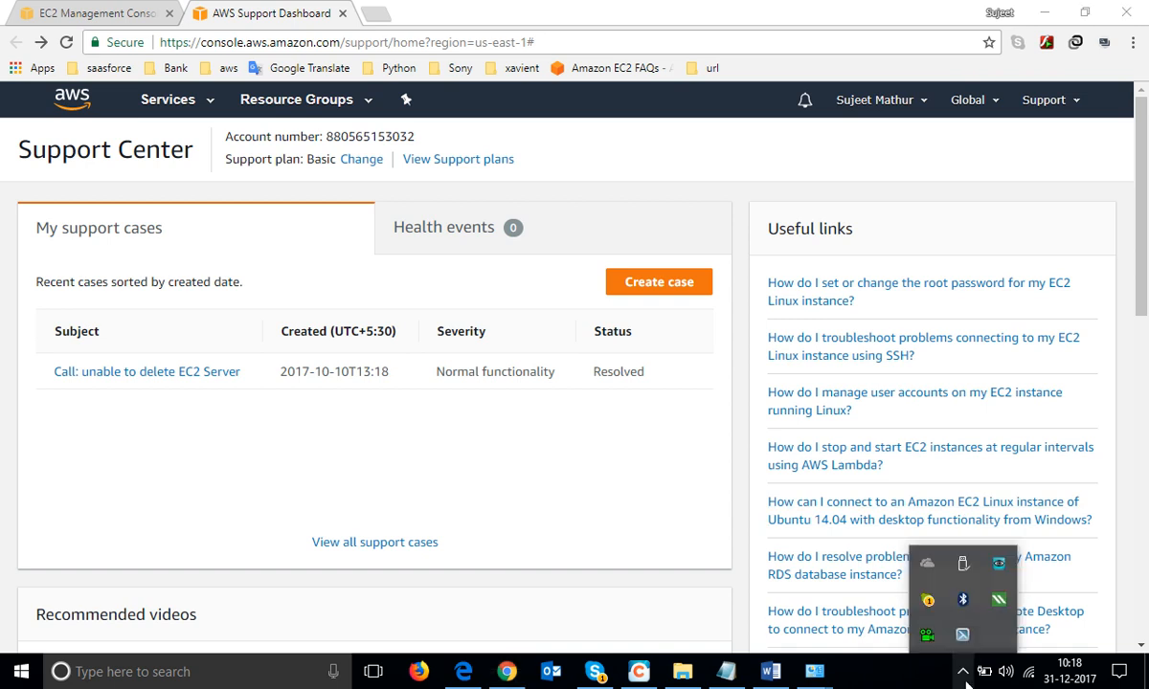
right_click(927, 635)
left_click(974, 601)
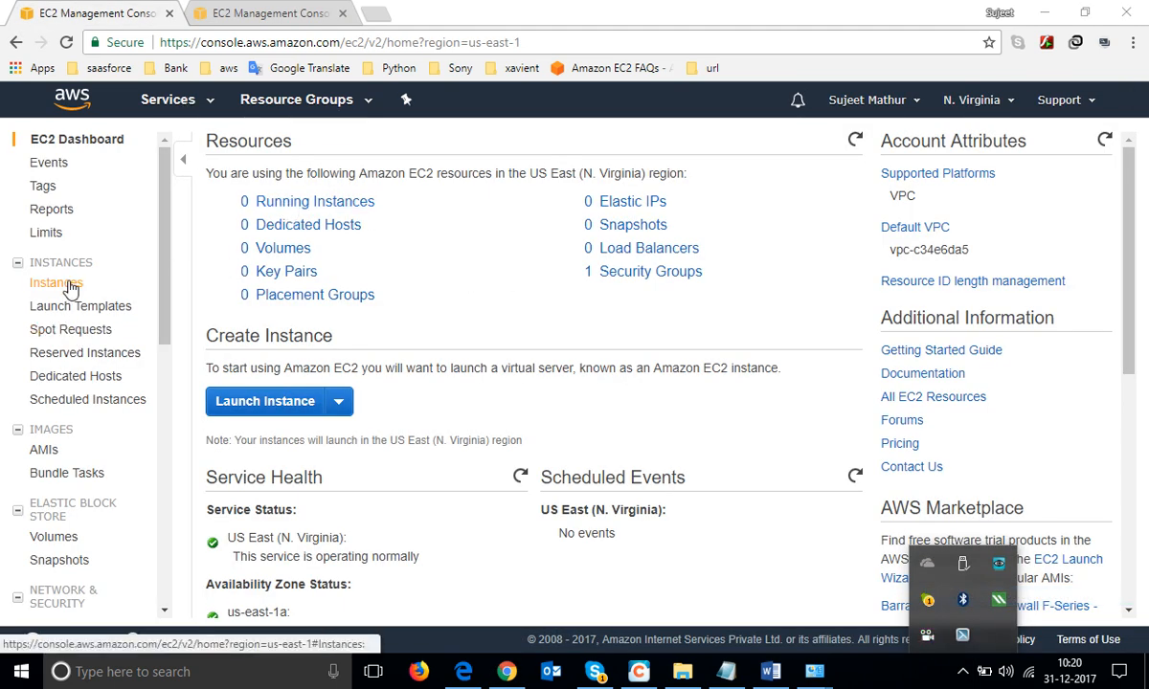
- Open the Instances list in the EC2 console and start the wizard for launching a new instance
left_click(68, 285)
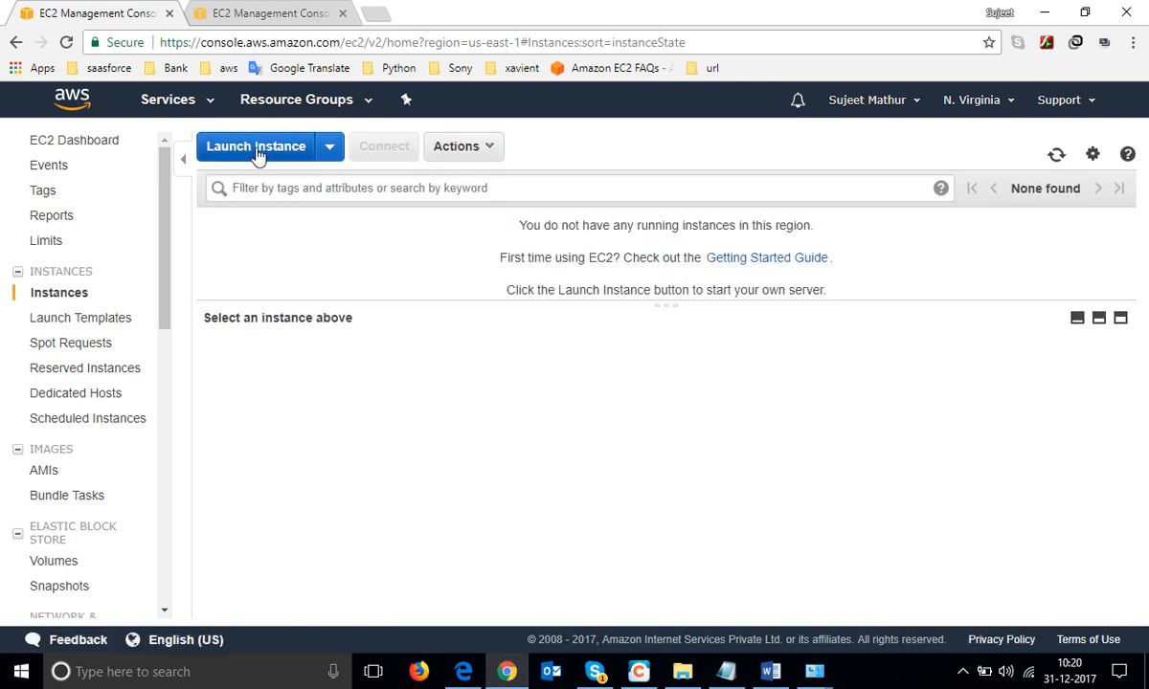
left_click(256, 148)
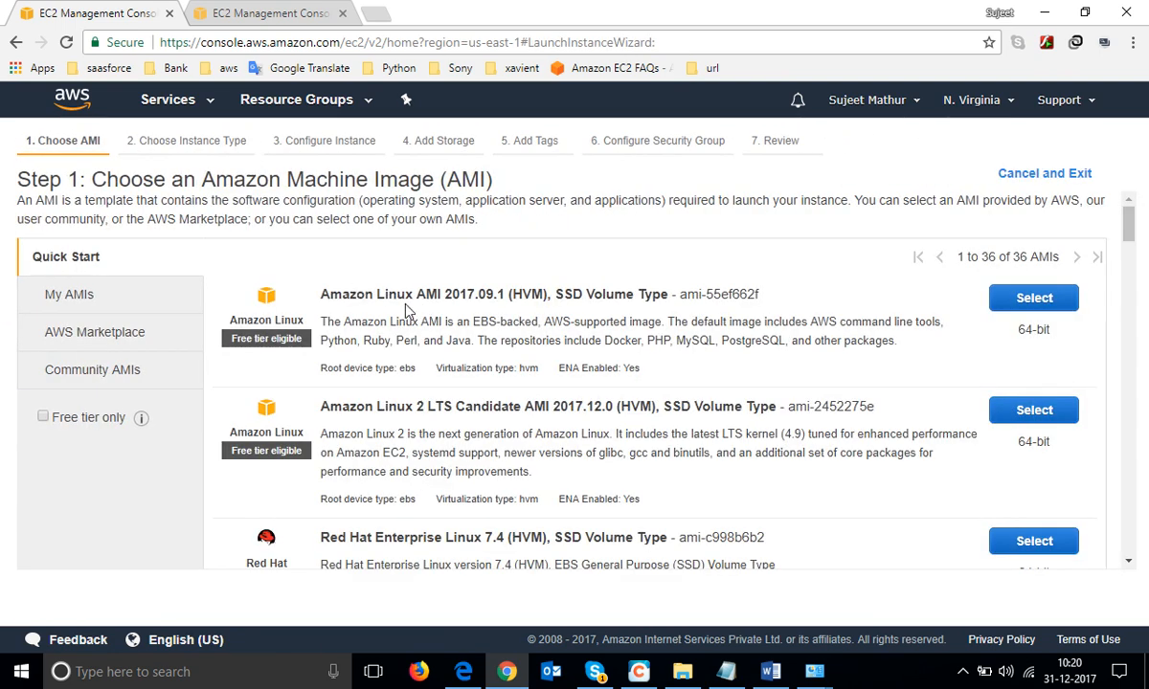
- Look through the Quick Start machine images, checking the available operating systems and which ones are free tier eligible
scroll(479, 402, "down", 3)
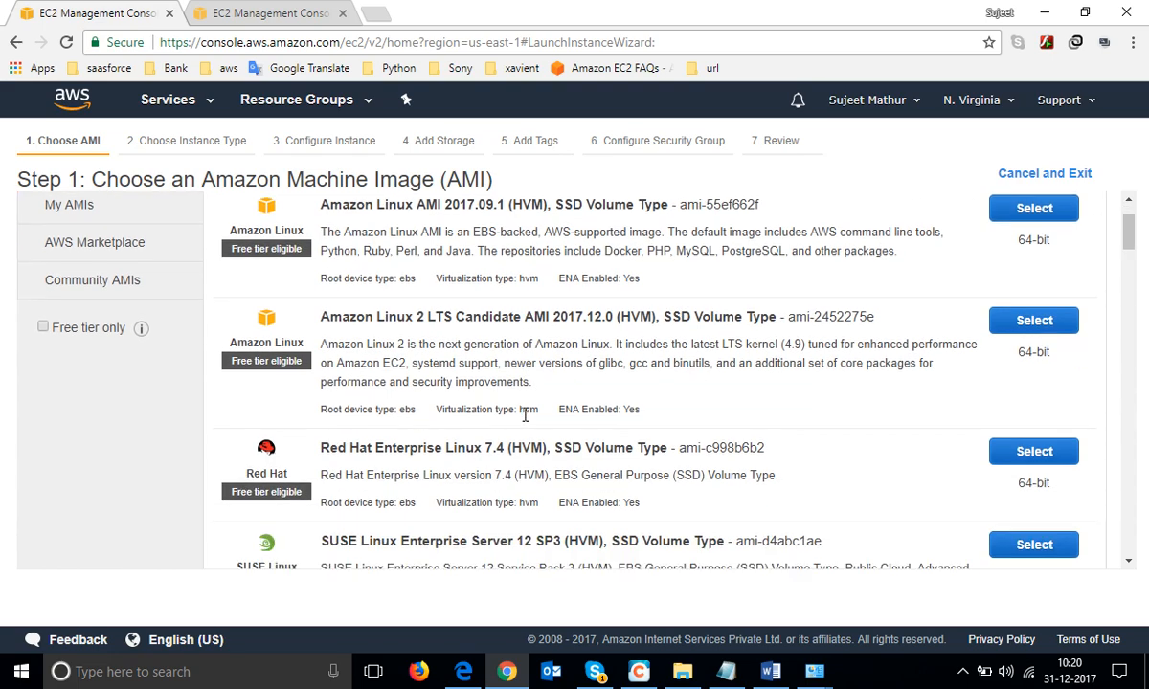
scroll(525, 423, "down", 2)
scroll(524, 424, "down", 5)
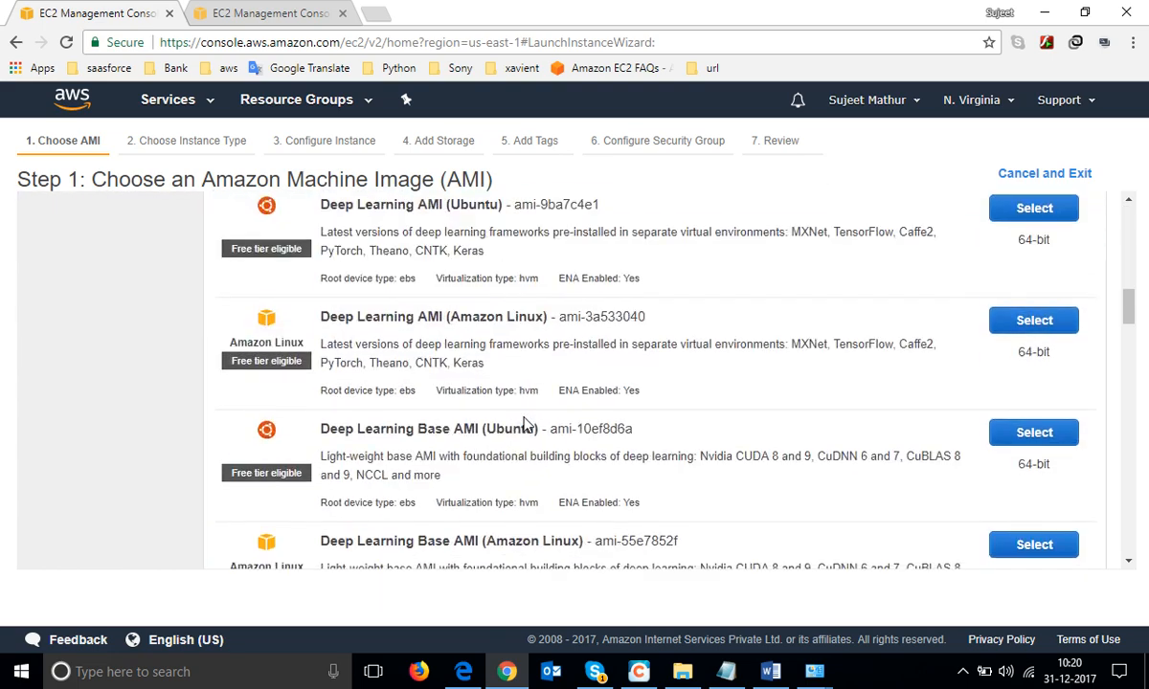
scroll(527, 412, "up", 10)
scroll(533, 406, "up", 5)
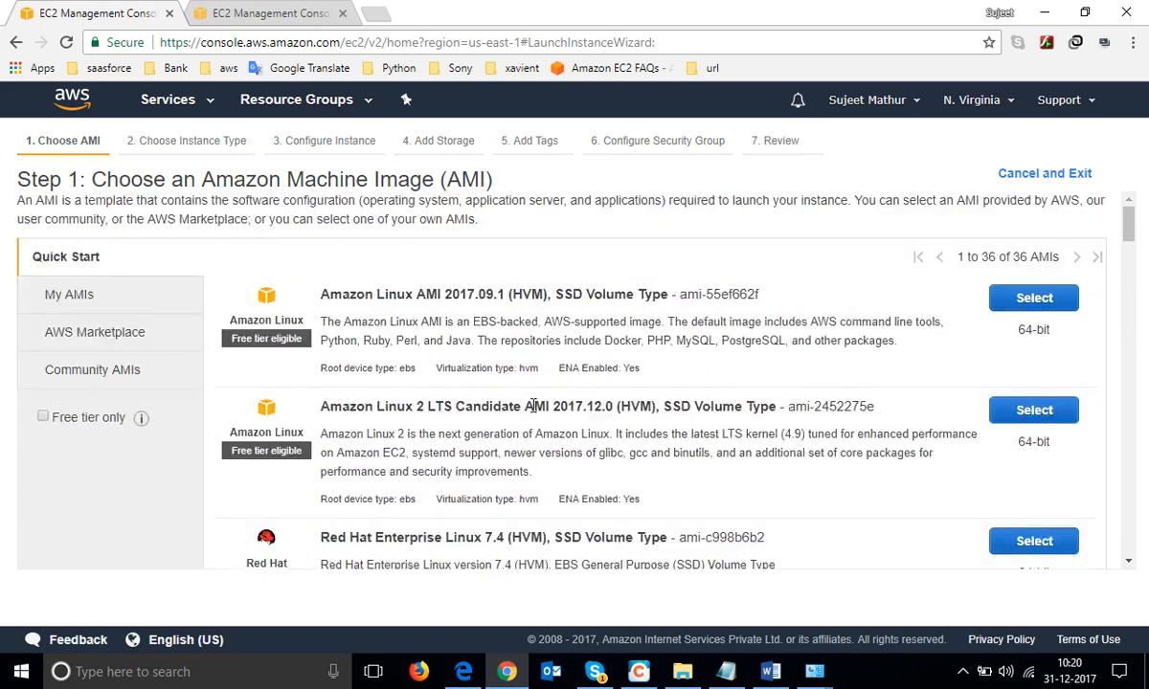
left_click_drag(226, 335, 302, 352)
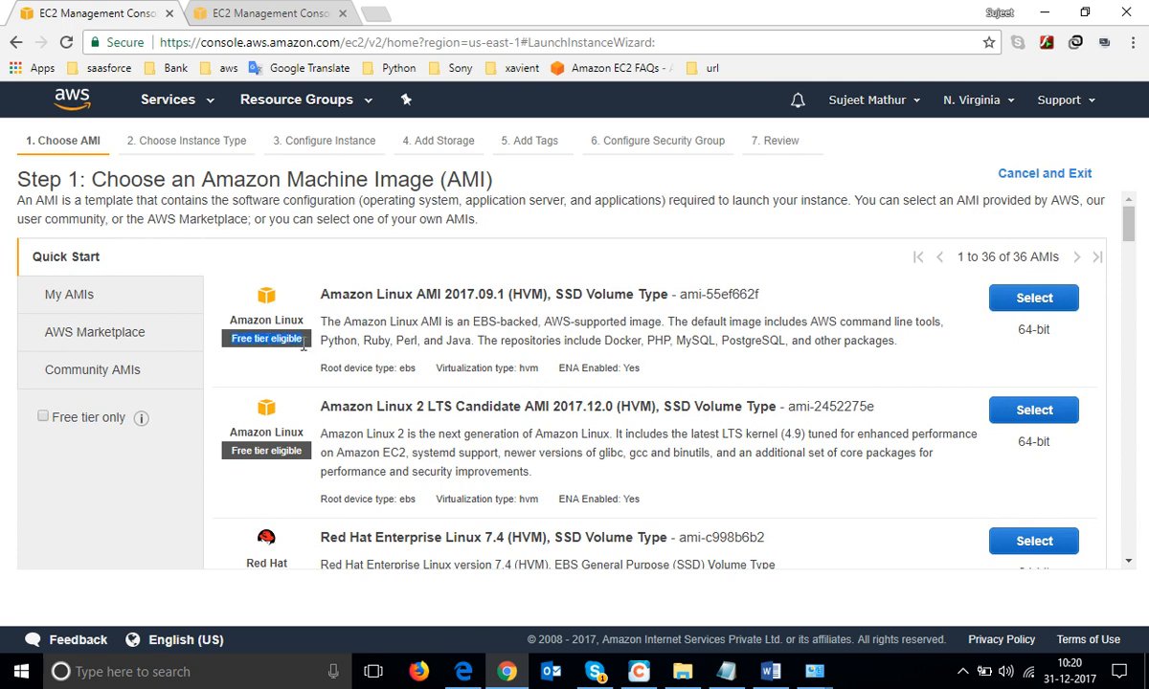
scroll(378, 362, "down", 6)
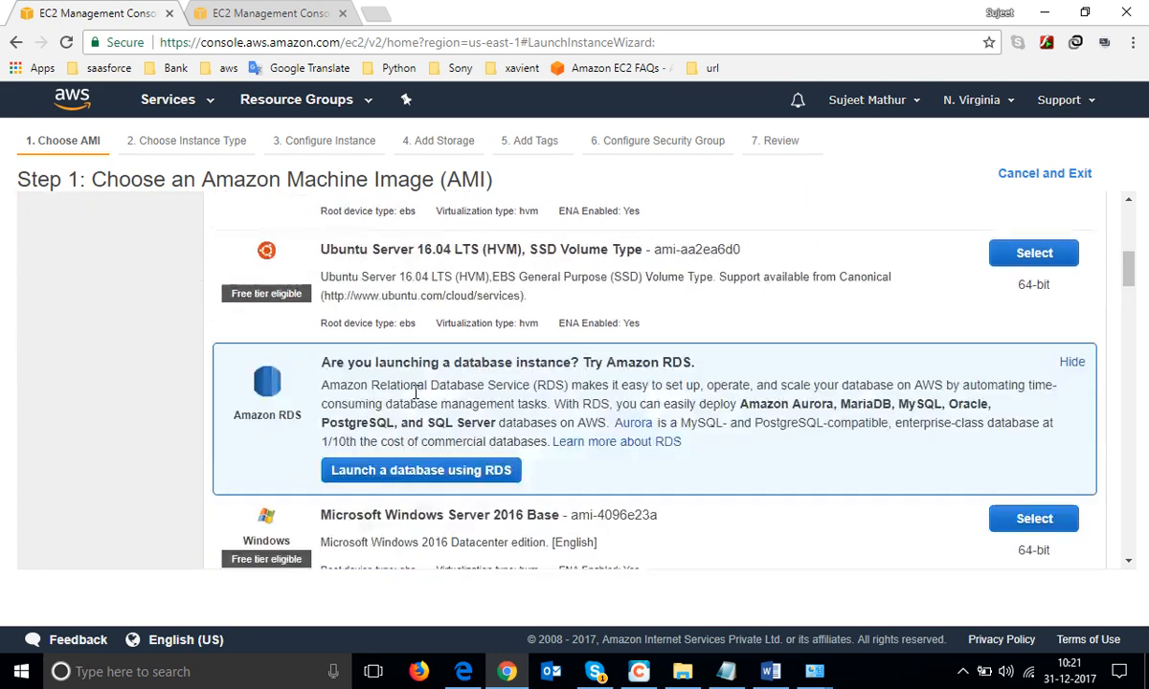
scroll(415, 393, "down", 5)
scroll(415, 411, "up", 4)
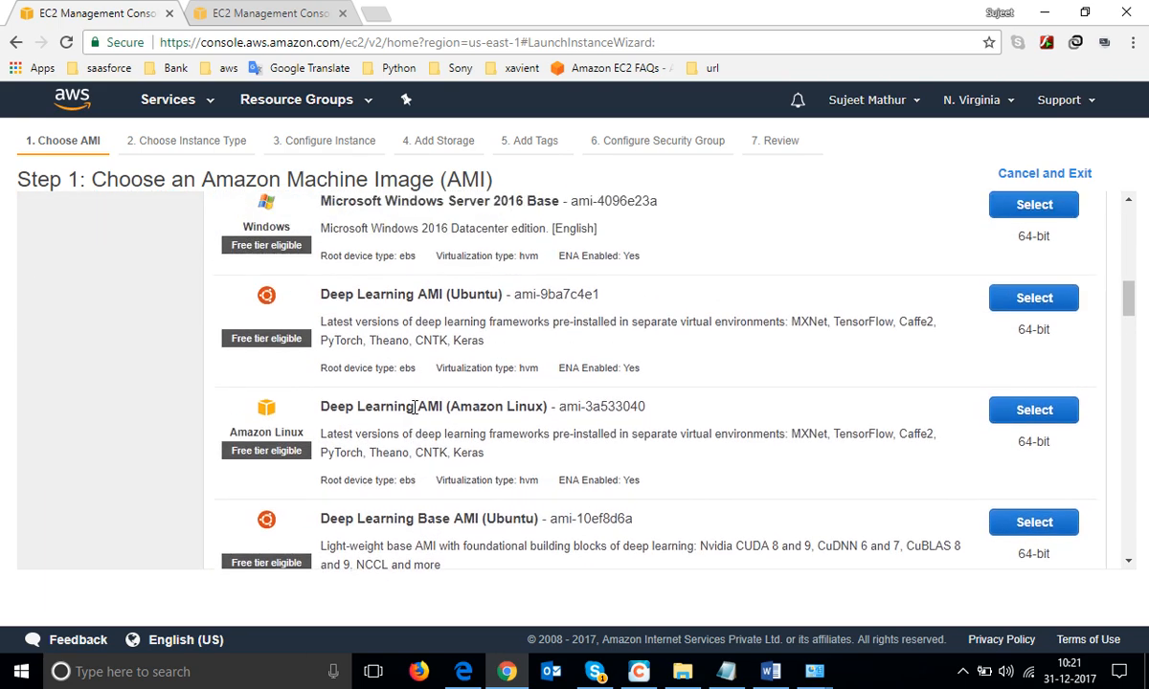
scroll(416, 416, "down", 5)
scroll(416, 416, "down", 8)
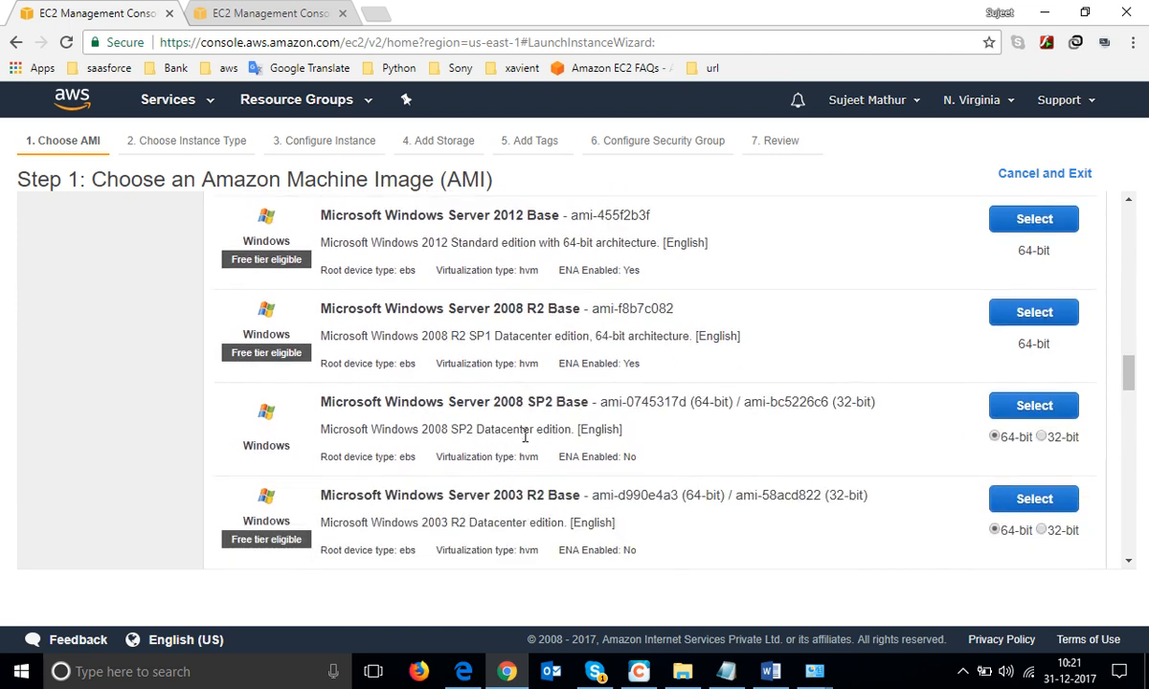
- Select the Microsoft Windows Server 2012 R2 Base image for the new instance
scroll(577, 449, "up", 2)
left_click_drag(329, 301, 579, 306)
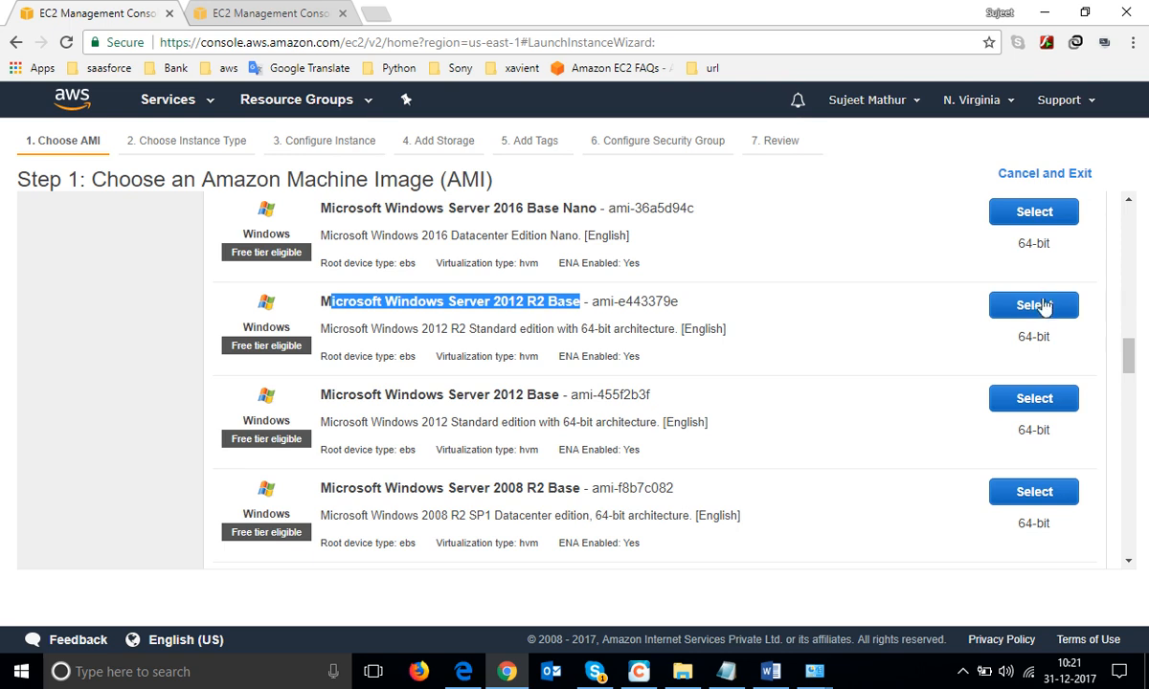
left_click(1007, 306)
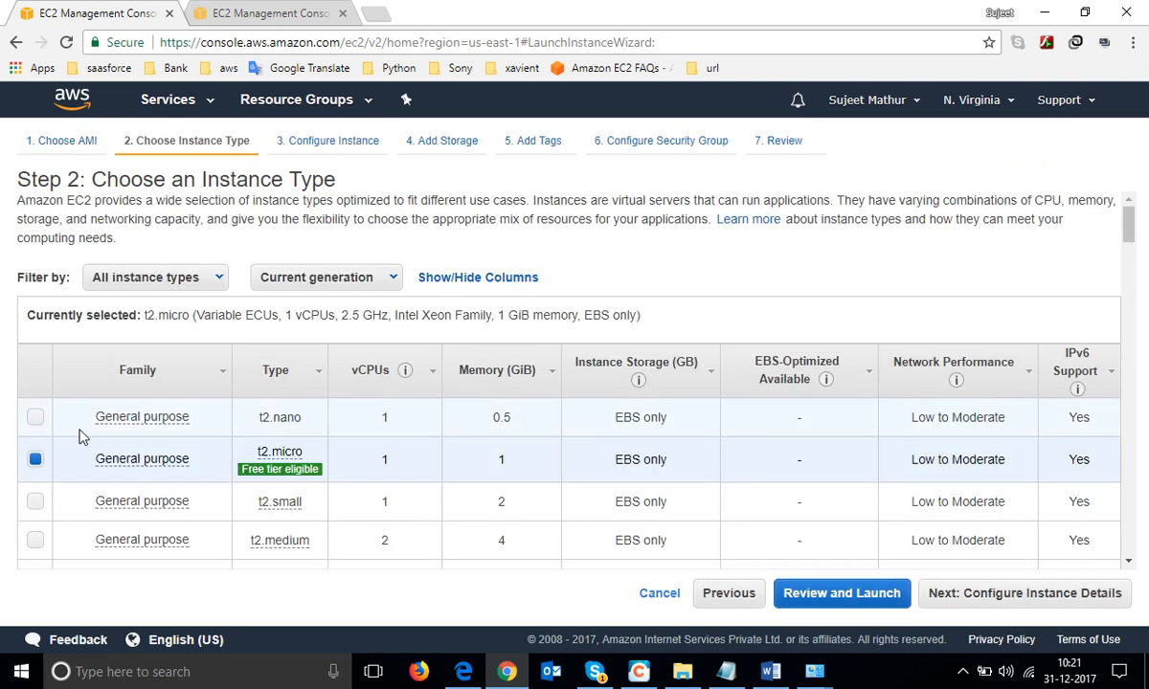
- Keep the free tier eligible t2.micro instance type and continue to configuring the instance details
left_click_drag(93, 460, 330, 475)
mouse_move(243, 471)
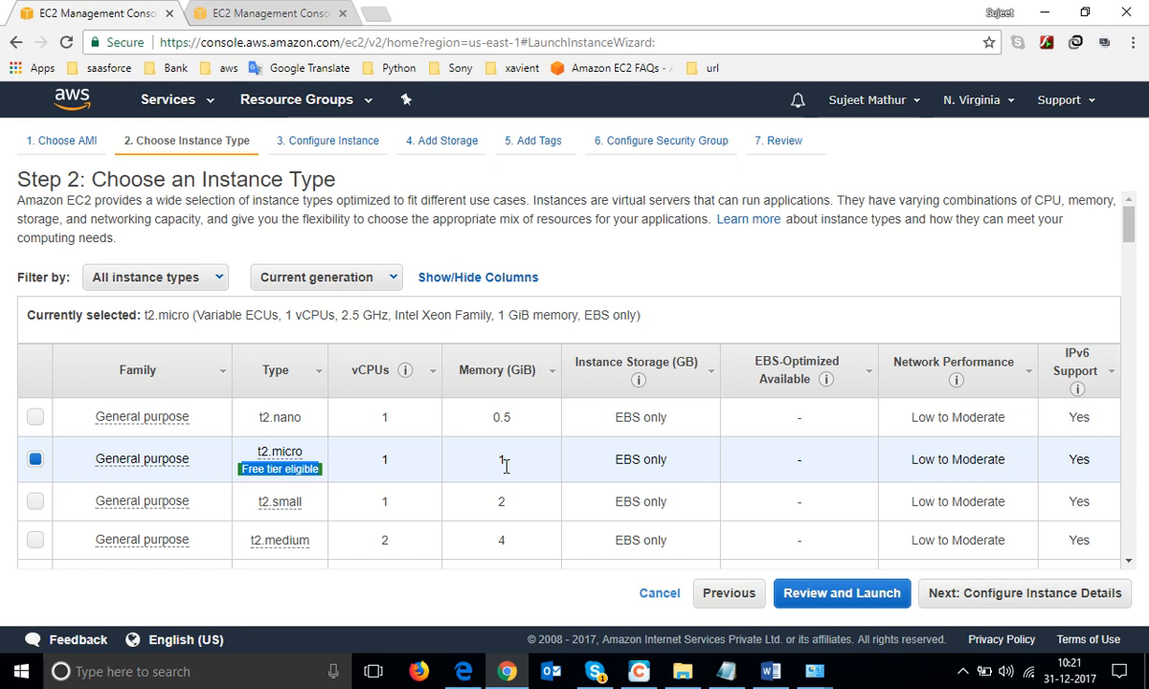
left_click(1012, 600)
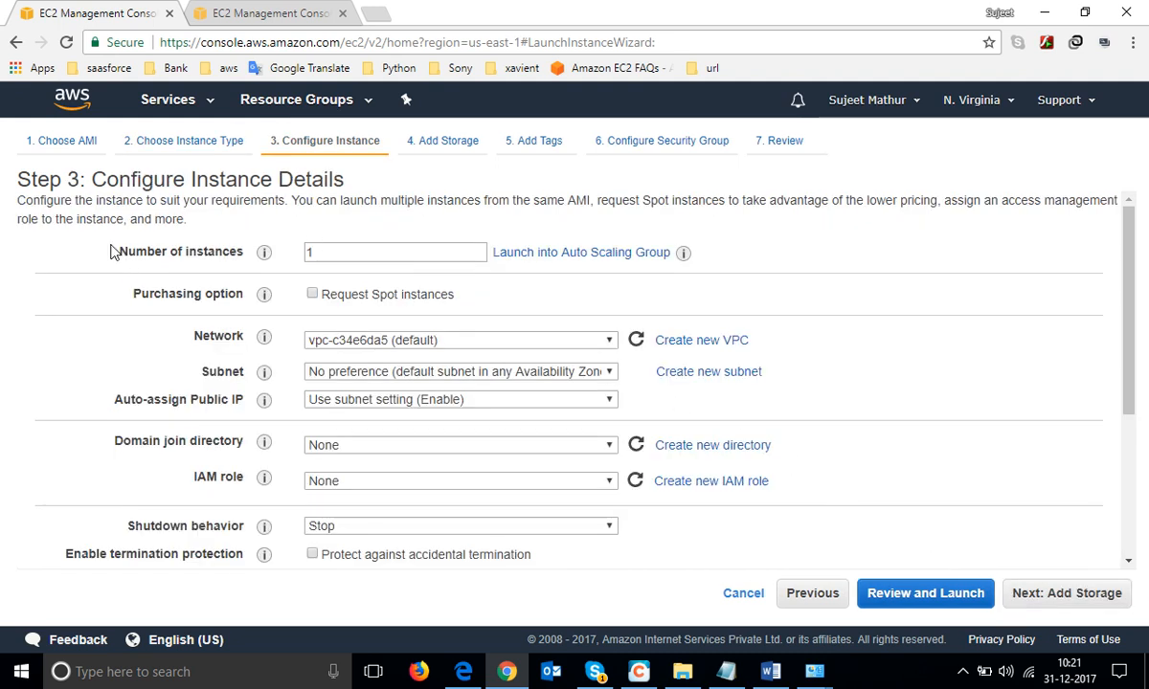
- Keep one instance in the default VPC and assign it to the default subnet in us-east-1a
left_click_drag(113, 251, 273, 258)
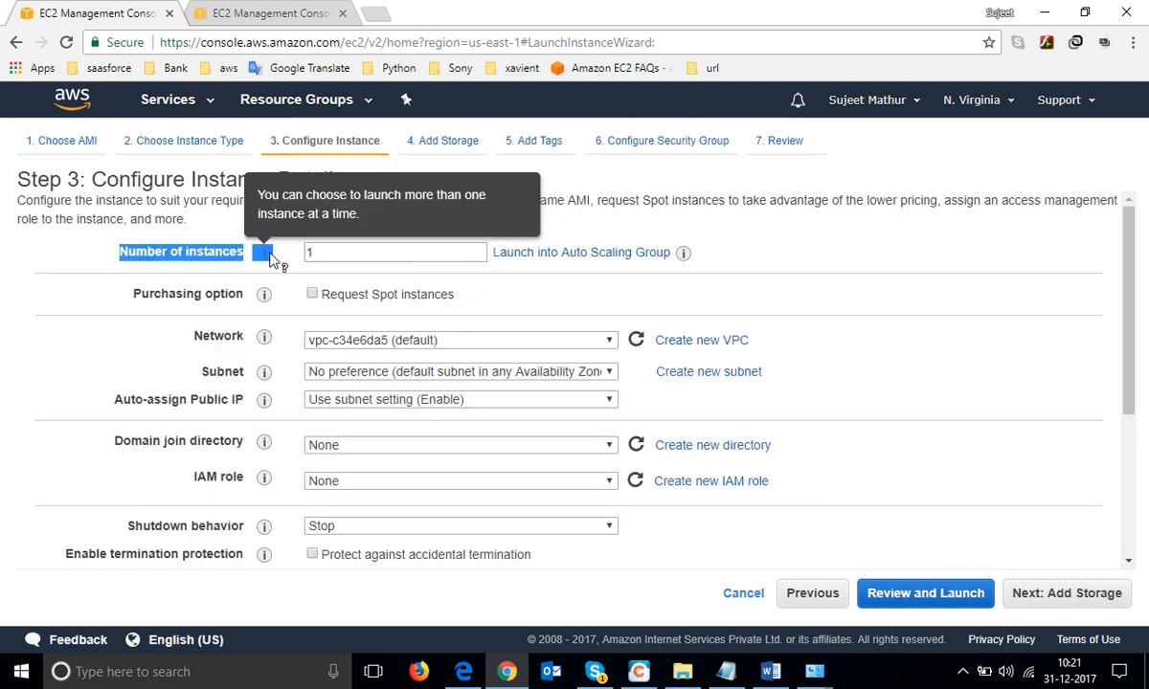
left_click(914, 308)
double_click(366, 253)
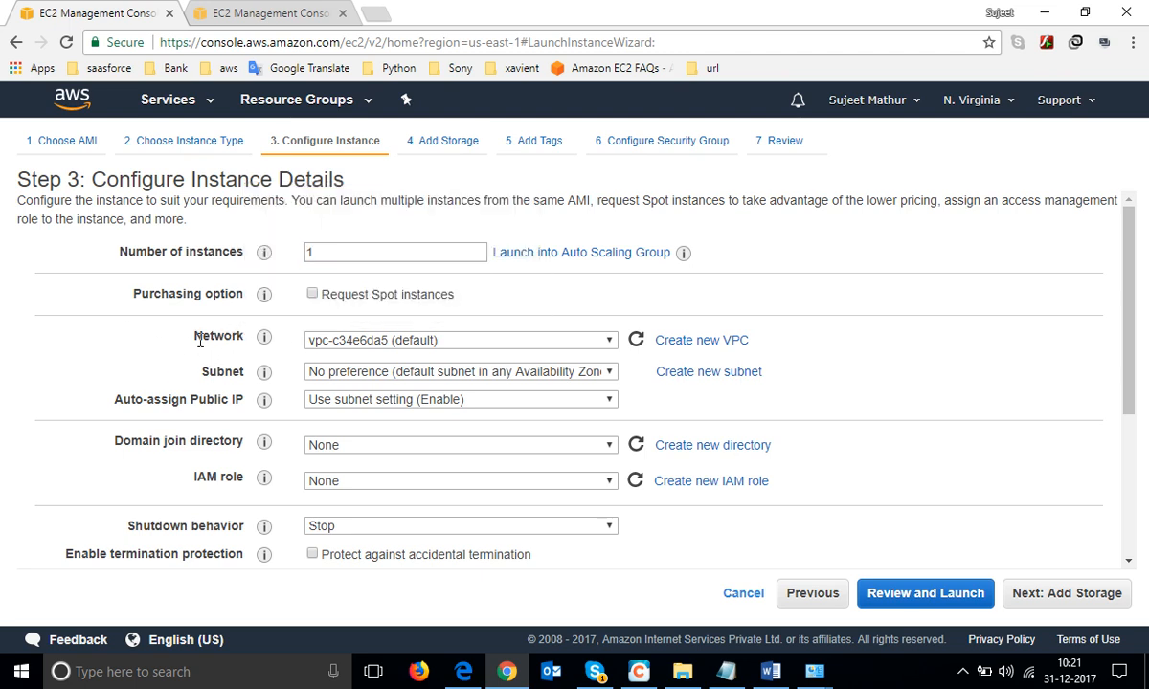
left_click(396, 342)
left_click(396, 343)
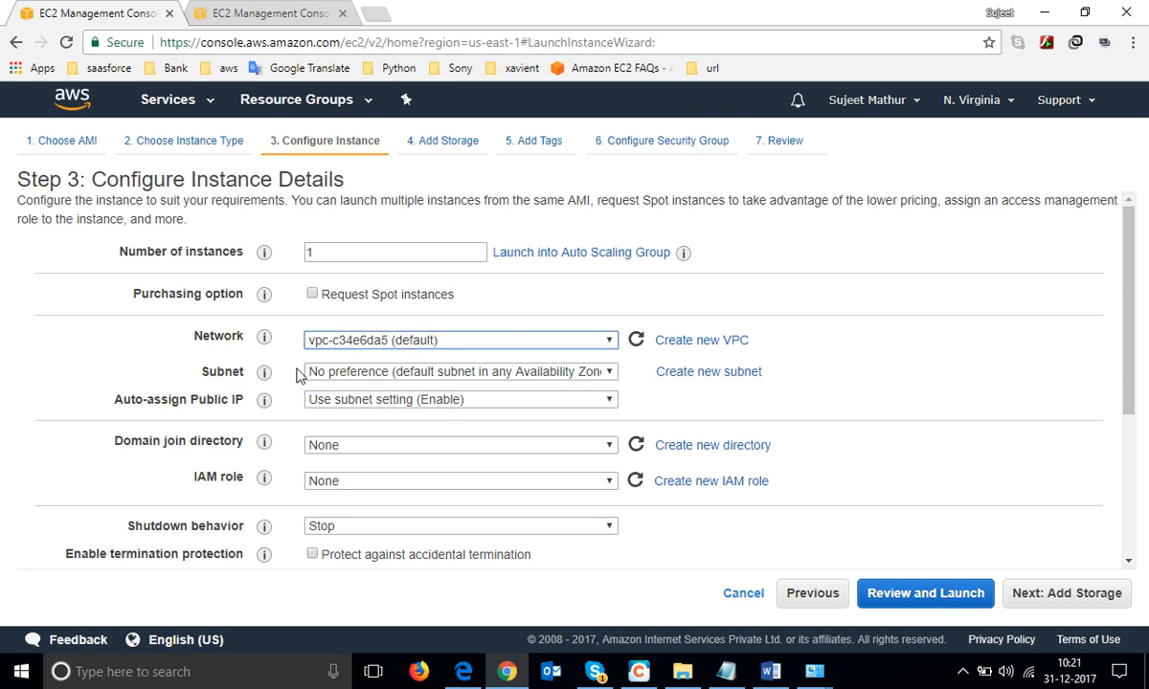
left_click(362, 373)
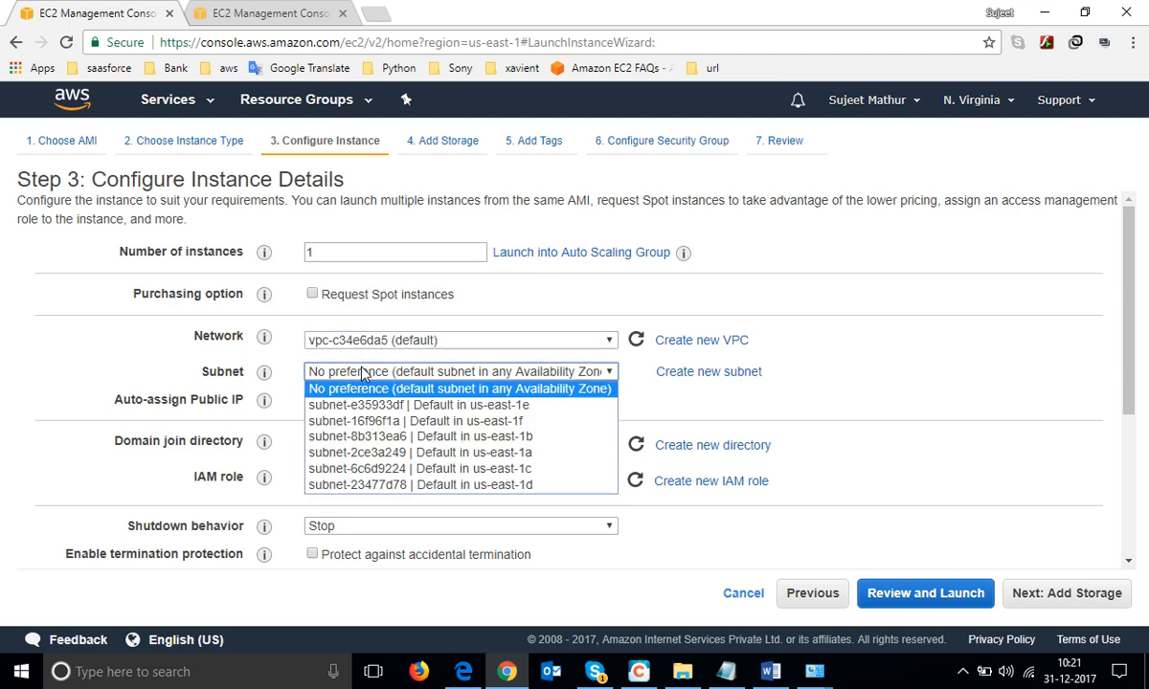
left_click(443, 453)
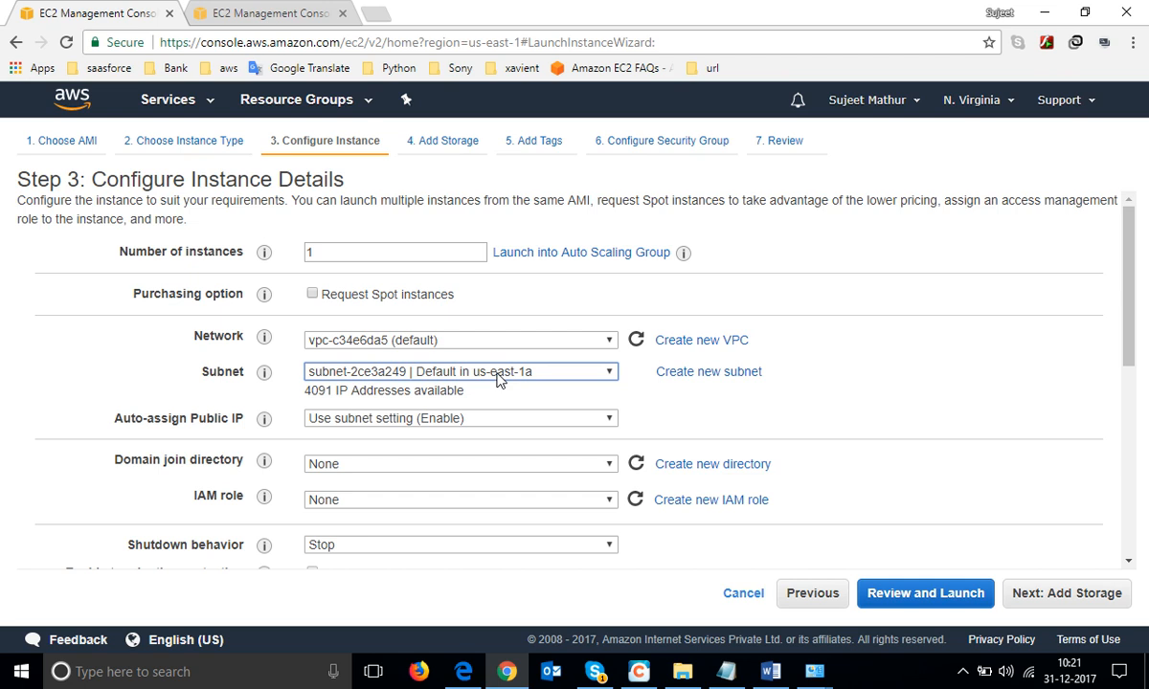
left_click(512, 376)
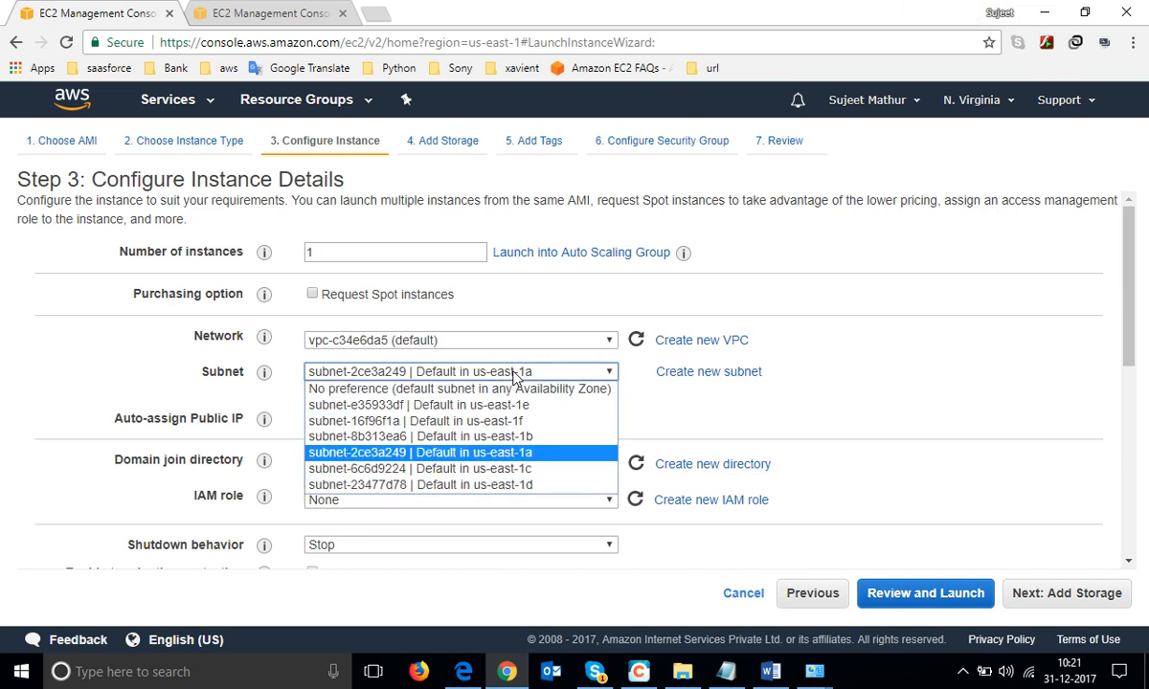
left_click(515, 376)
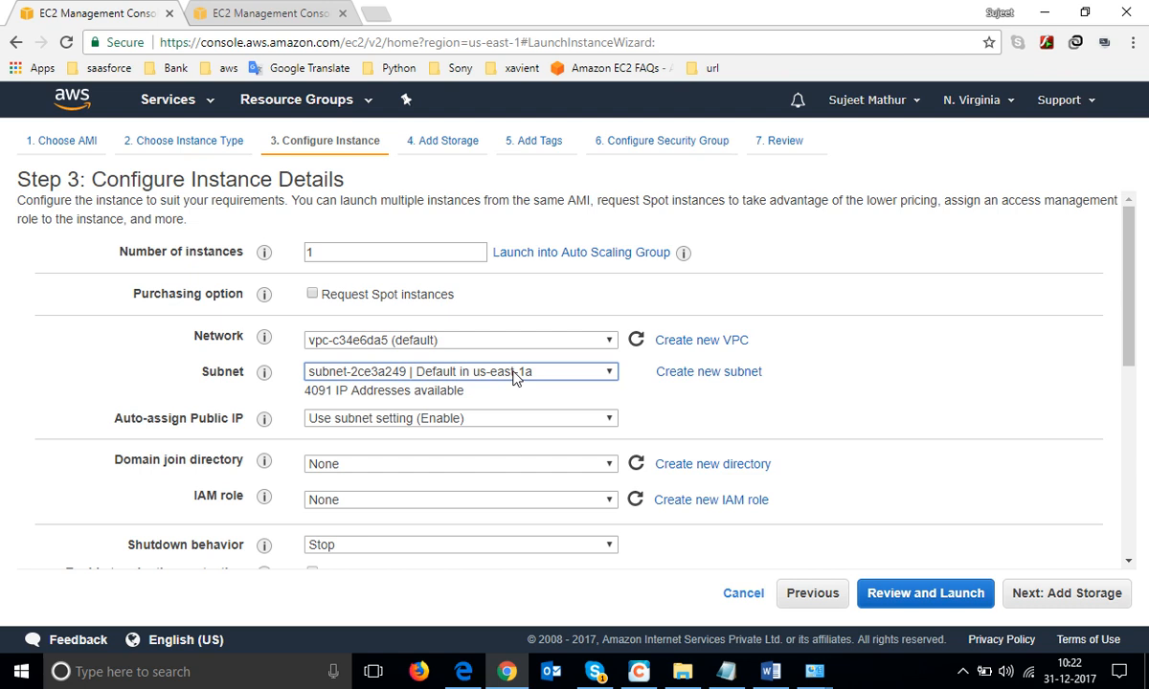
left_click(655, 393)
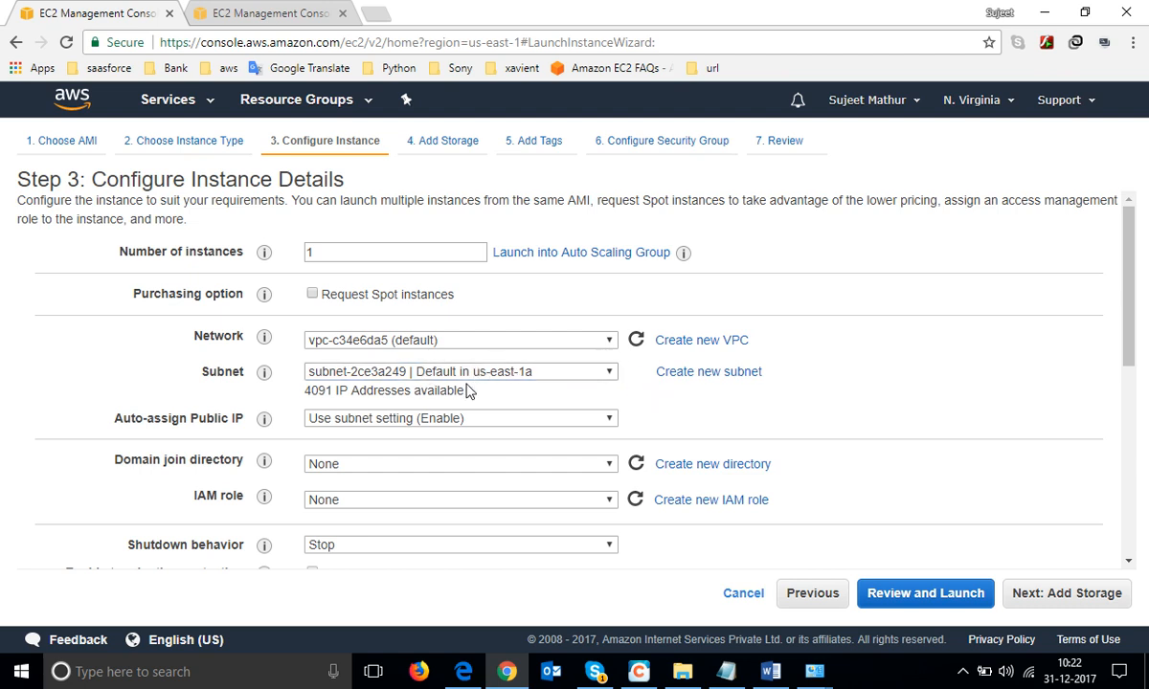
- Set Auto-assign Public IP to Enable and review the domain join directory and IAM role settings
left_click(407, 421)
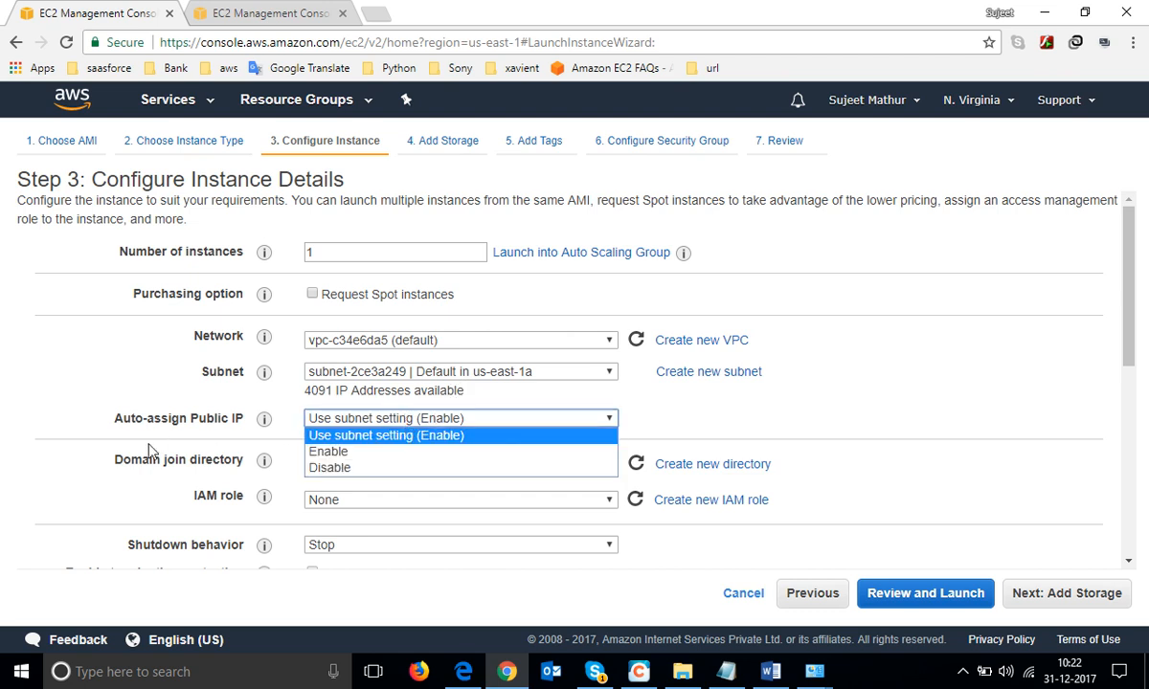
left_click(323, 450)
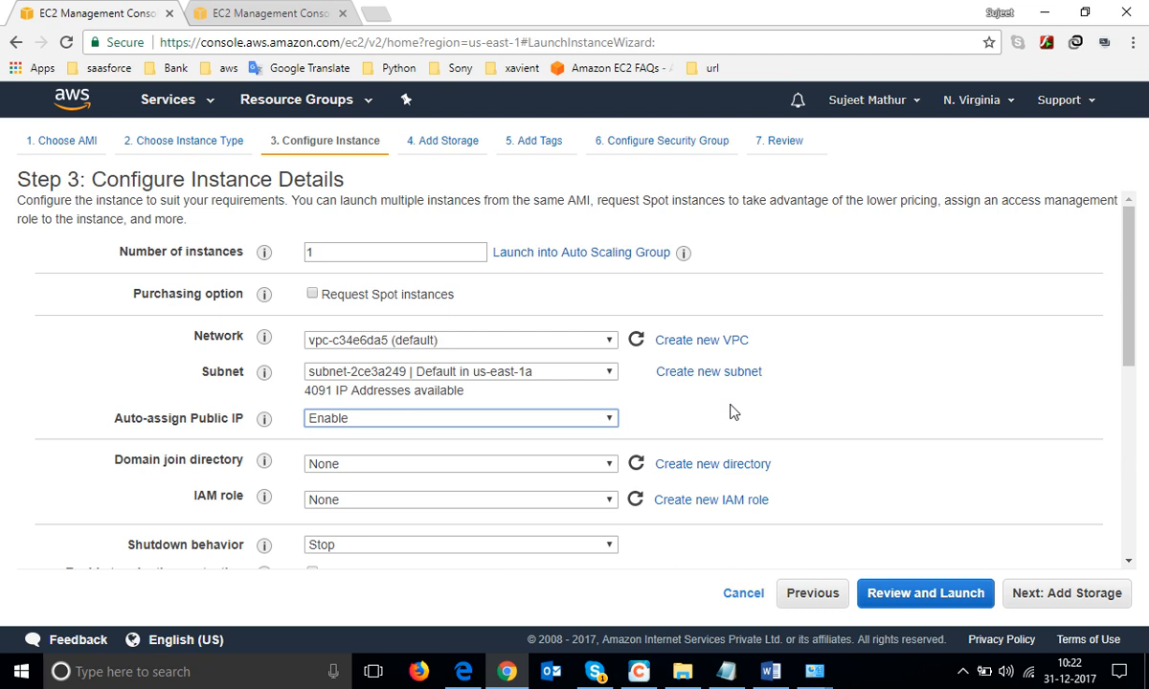
scroll(125, 474, "down", 1)
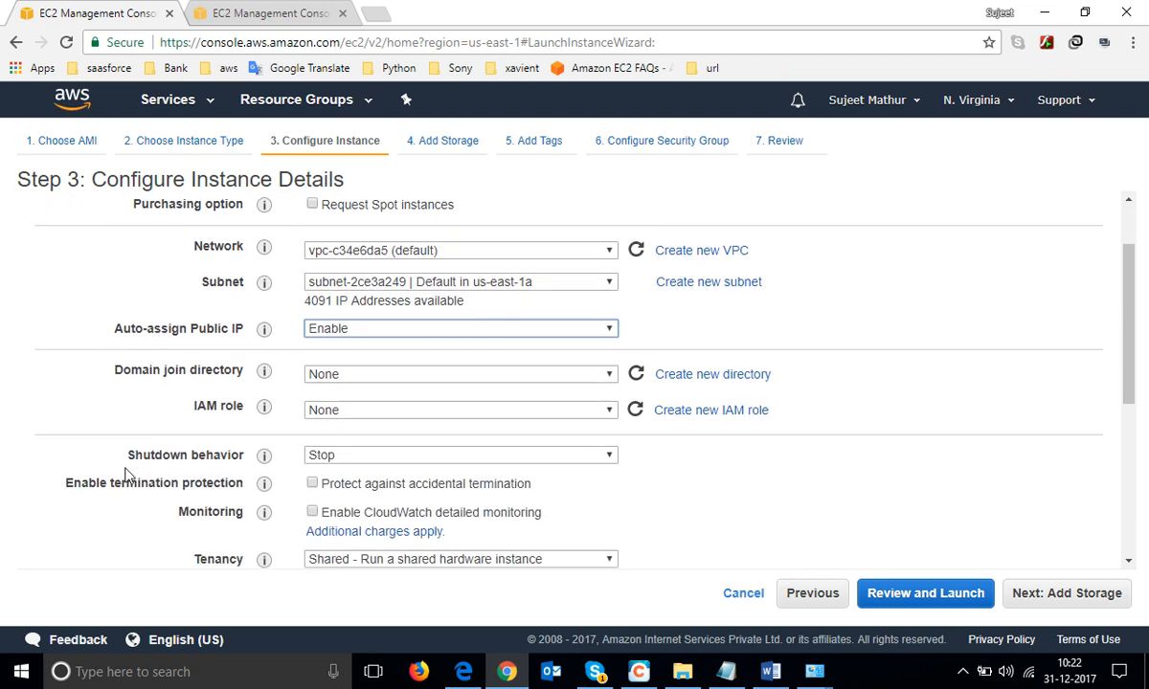
left_click_drag(108, 381, 273, 375)
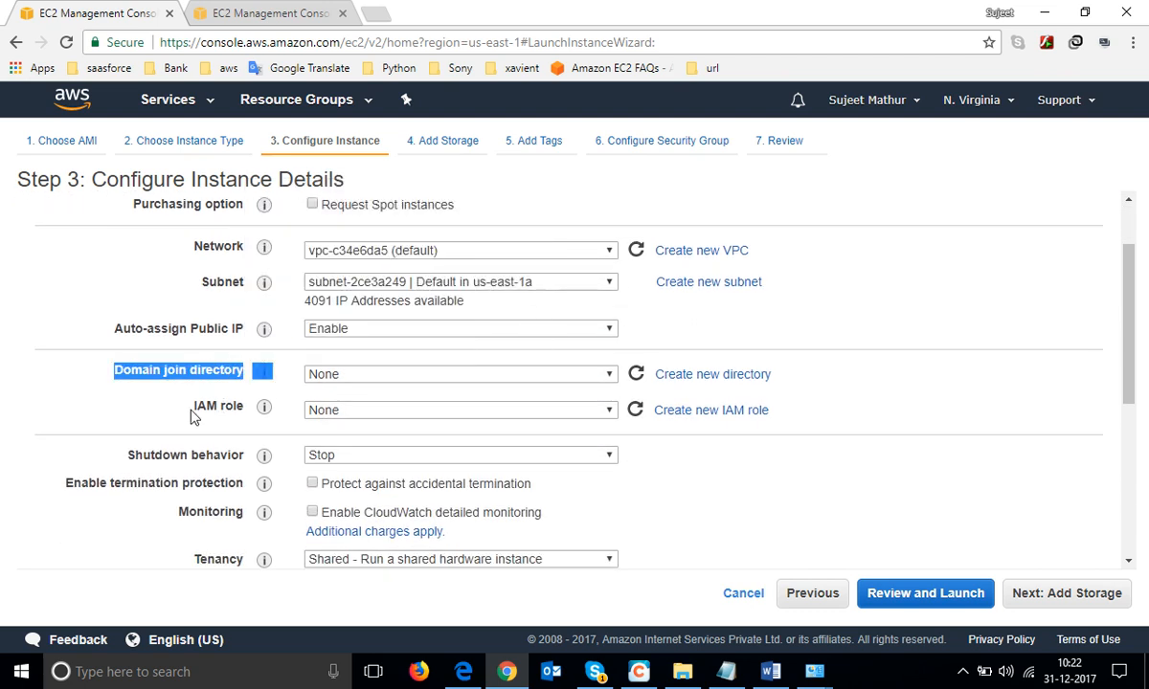
left_click_drag(192, 405, 268, 412)
left_click(814, 431)
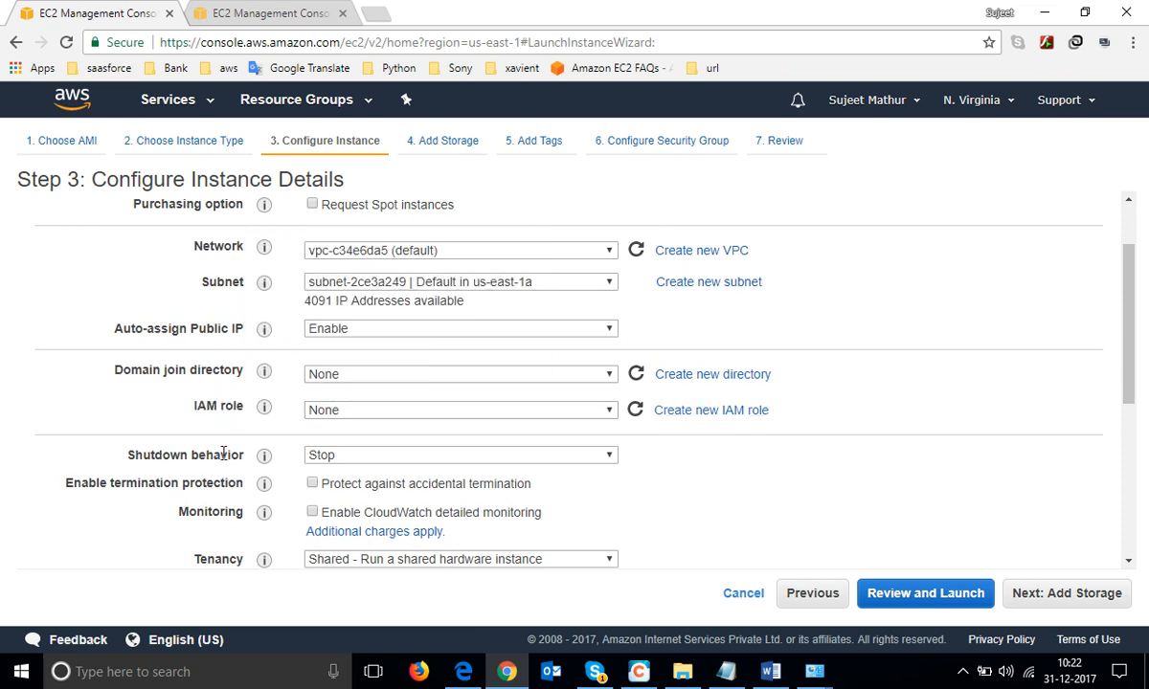
left_click_drag(189, 414, 266, 407)
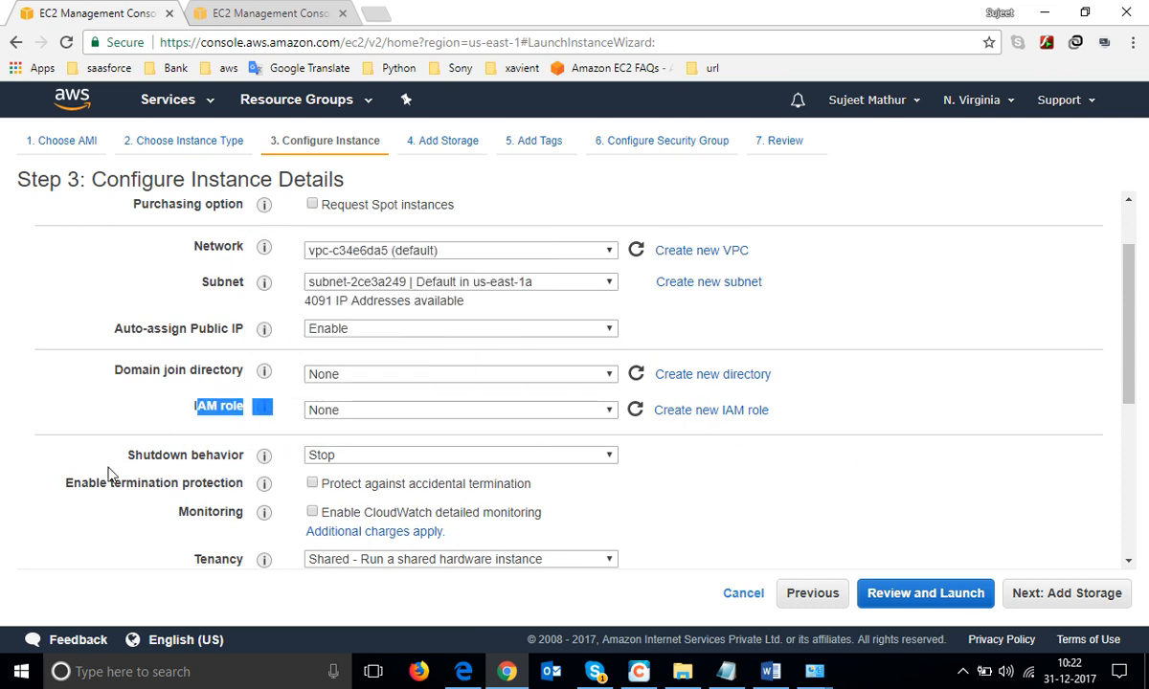
- Enable protection against accidental termination and keep the shutdown behavior set to Stop
scroll(152, 387, "down", 1)
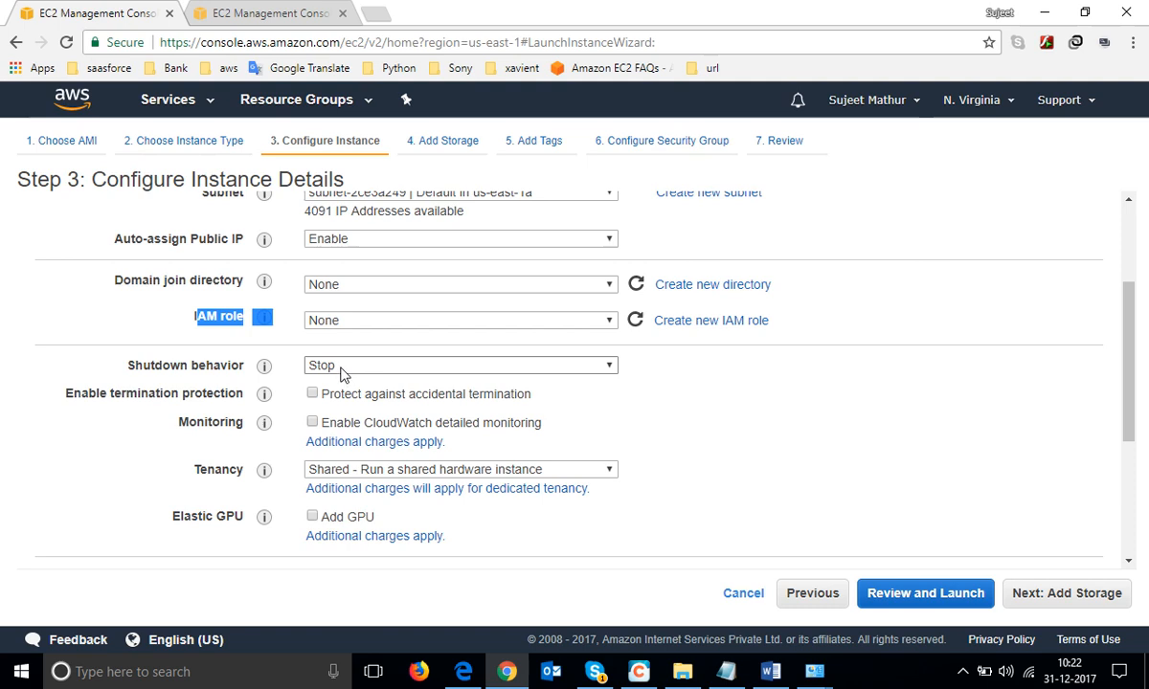
left_click_drag(57, 395, 245, 394)
left_click(312, 394)
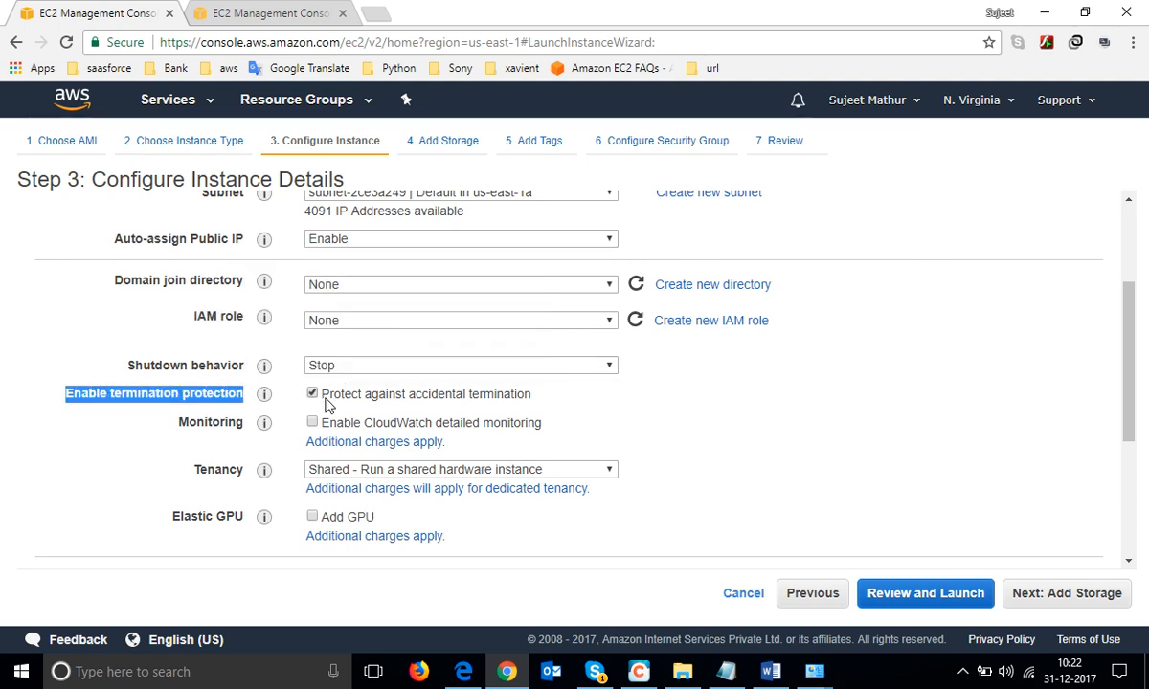
left_click(673, 390)
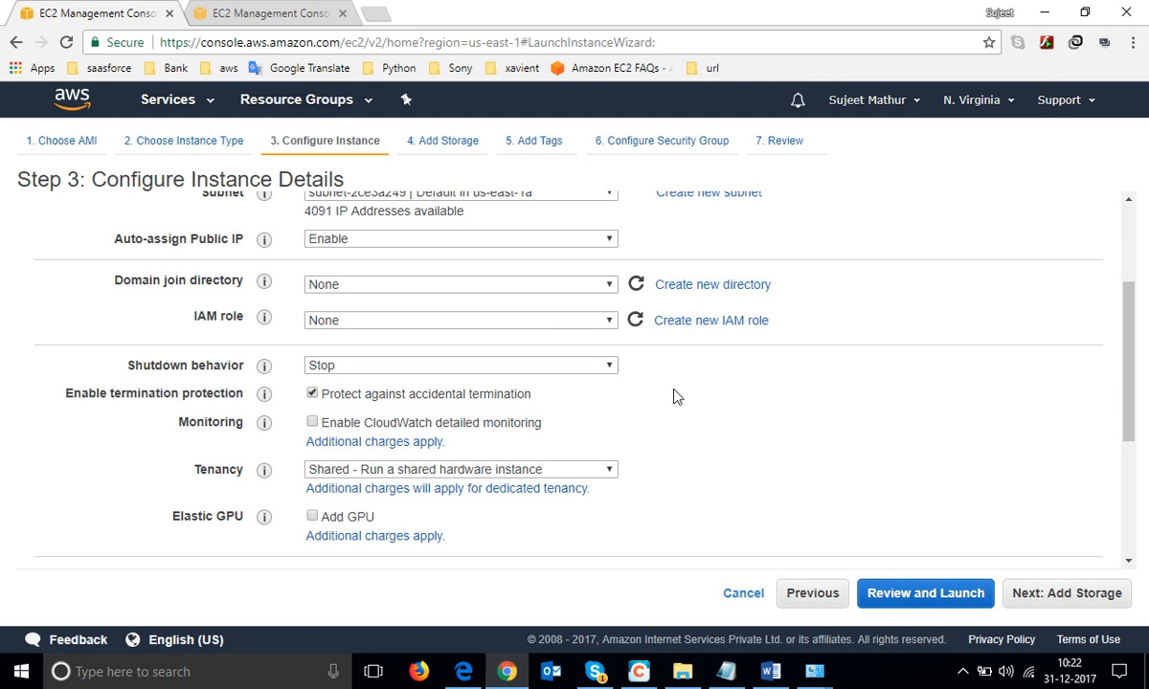
left_click(435, 364)
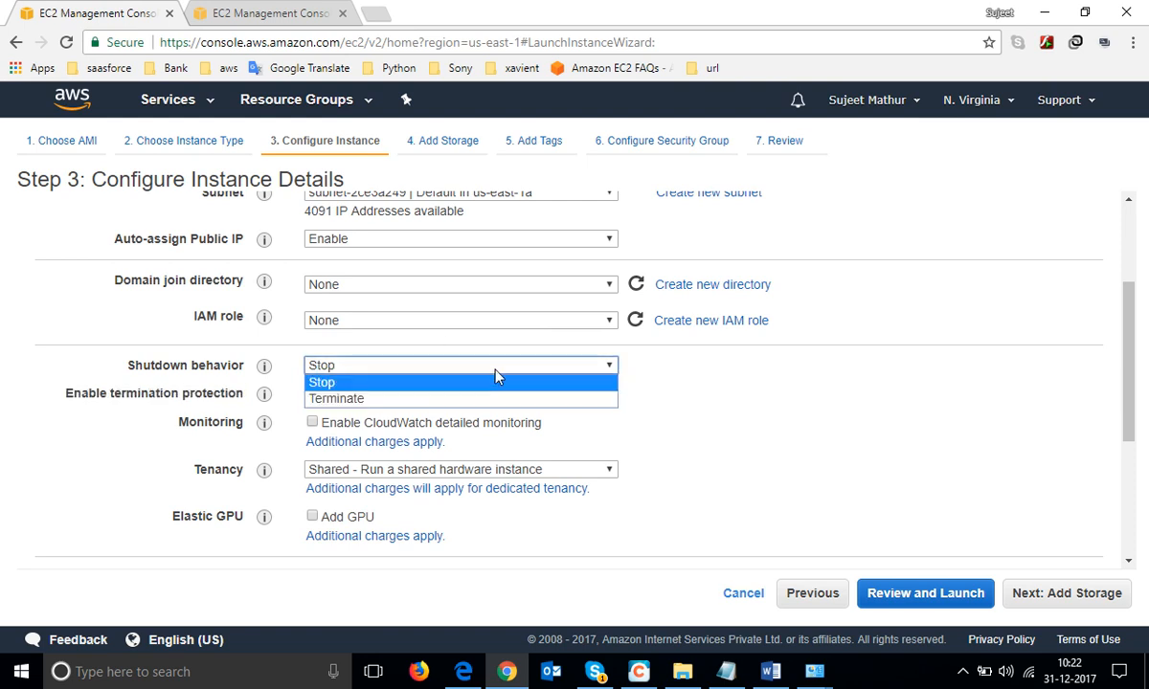
left_click(322, 382)
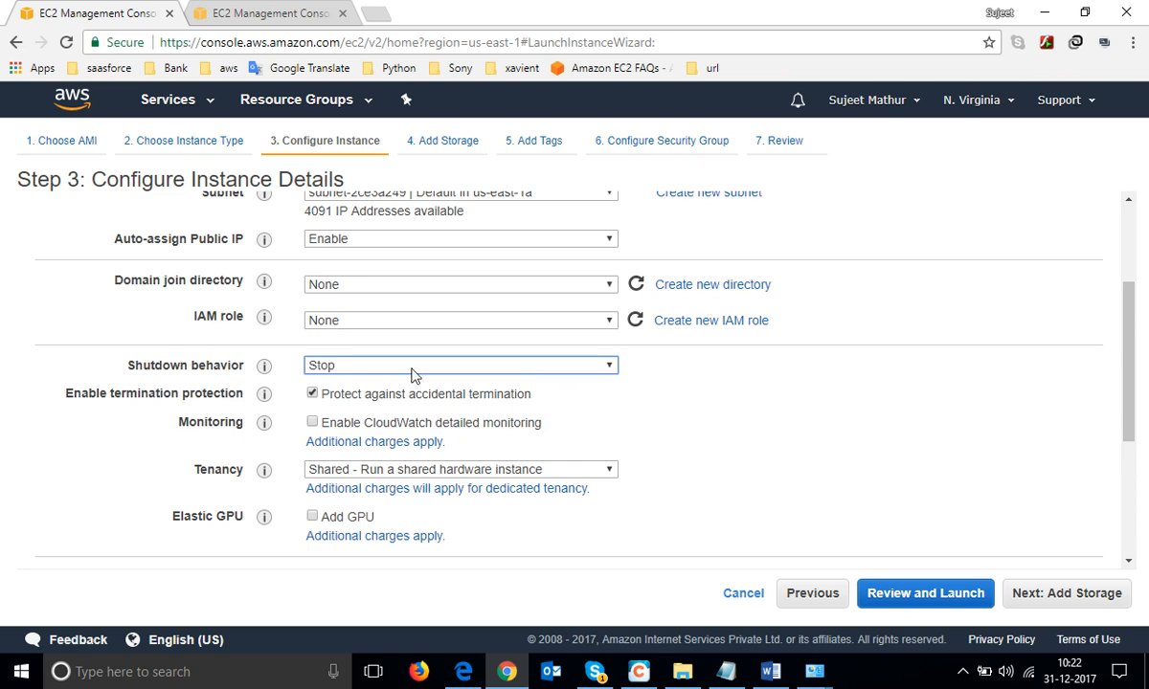
left_click_drag(60, 395, 551, 402)
left_click(565, 403)
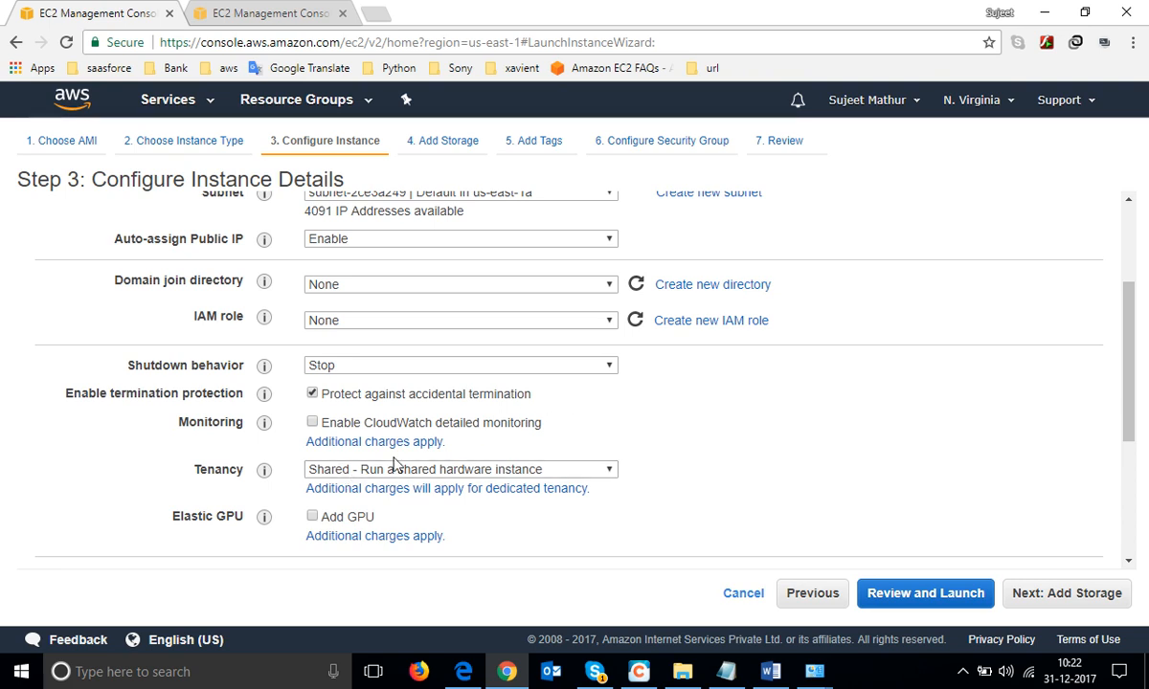
- Try the Dedicated tenancy option for the instance and return the tenancy to Shared
left_click_drag(554, 423, 317, 430)
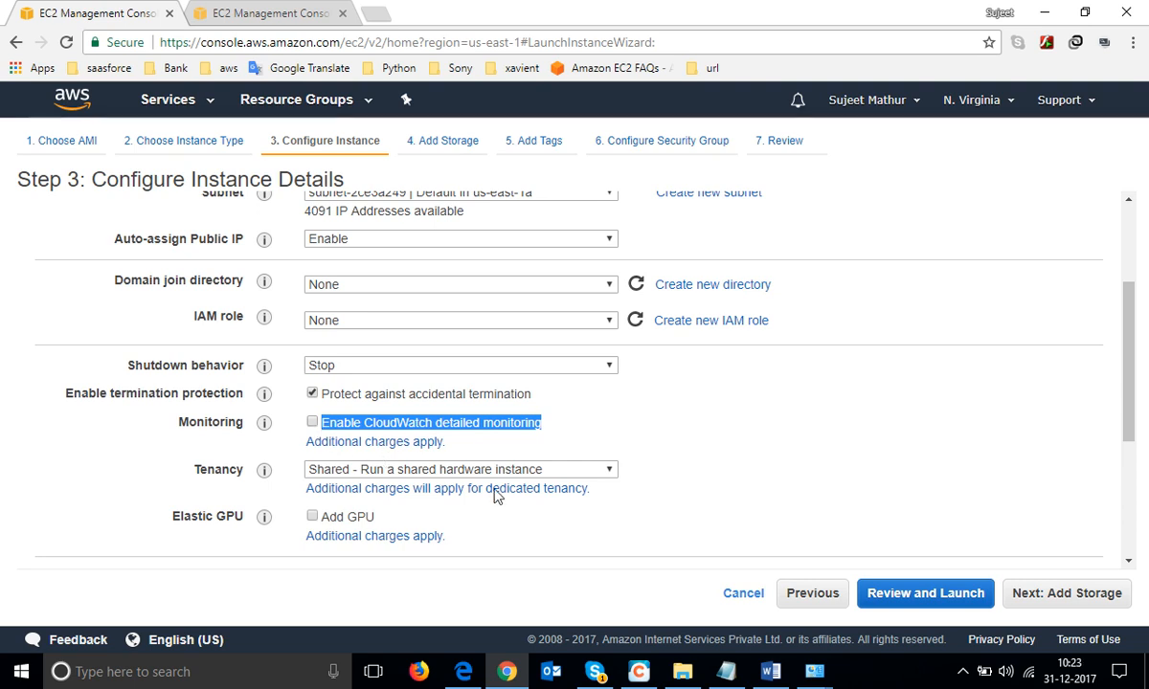
left_click(421, 339)
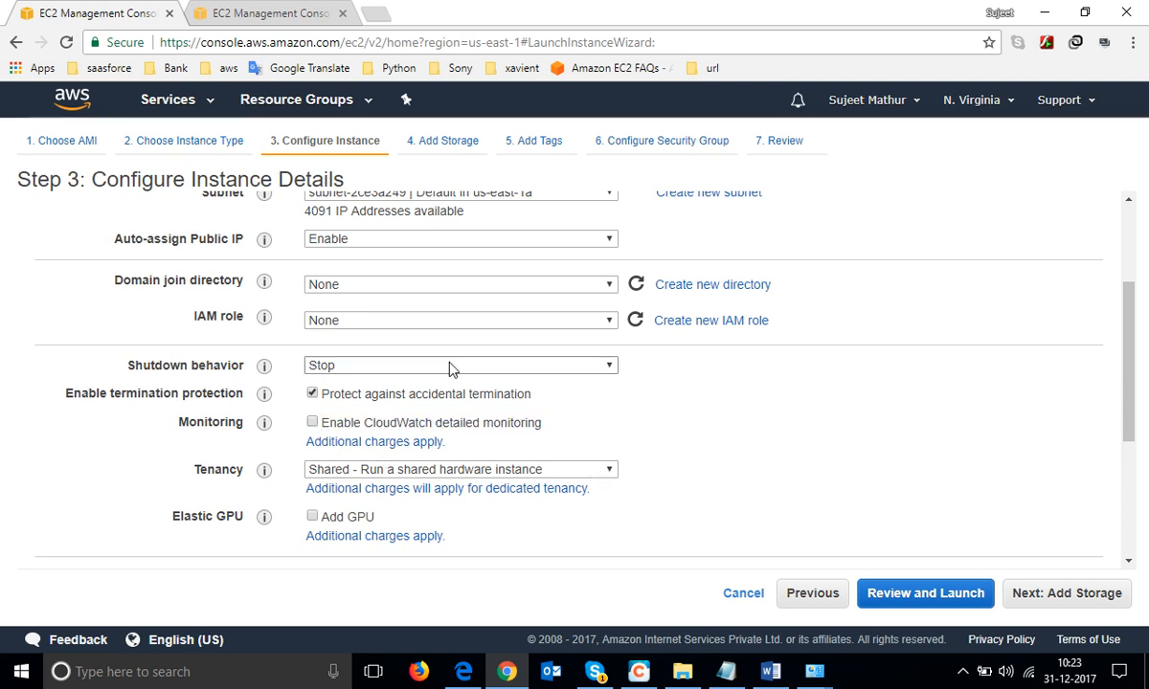
left_click(324, 469)
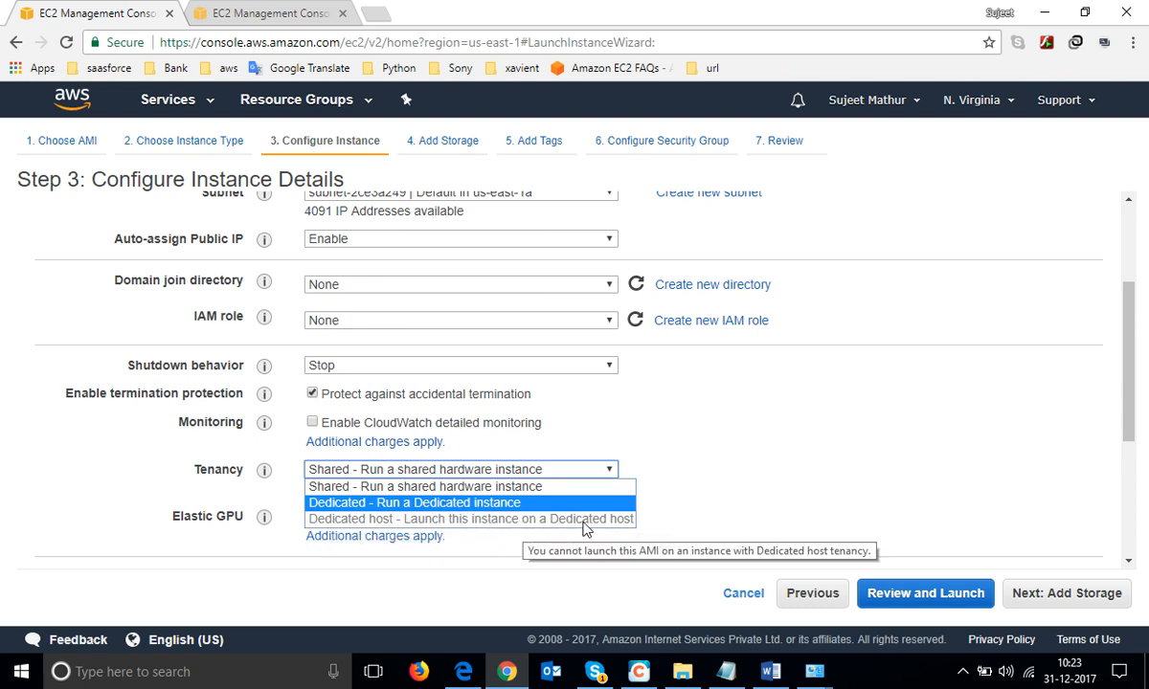
left_click(430, 478)
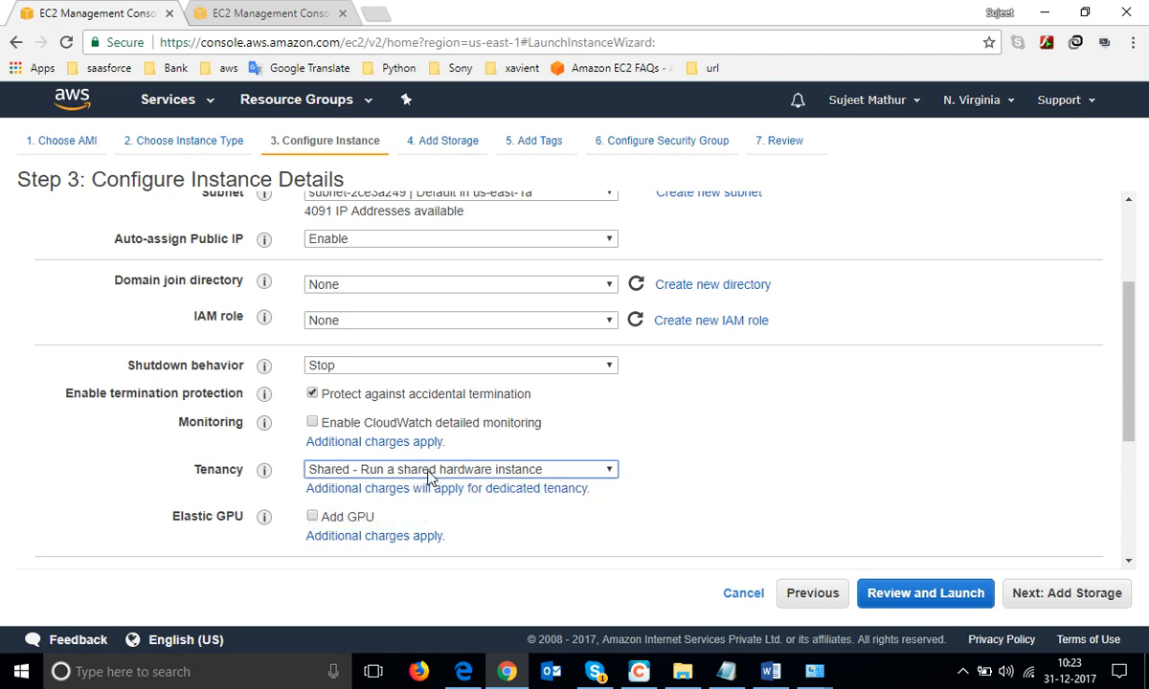
left_click(522, 472)
left_click(525, 476)
left_click(524, 473)
left_click(426, 502)
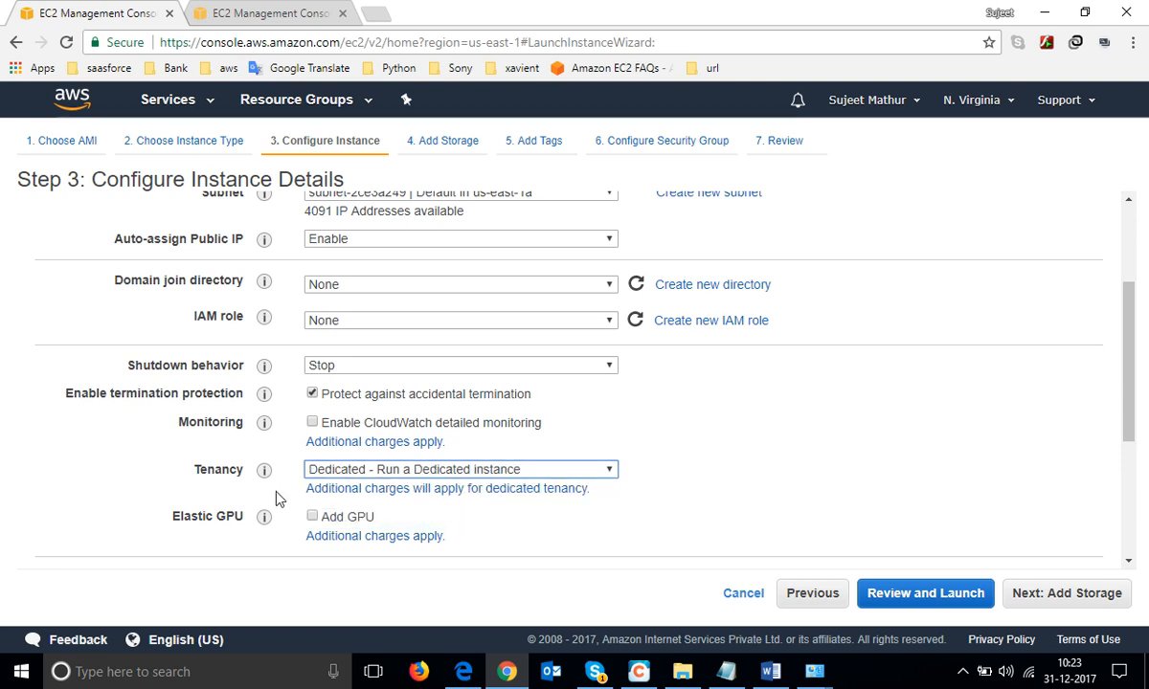
left_click(496, 469)
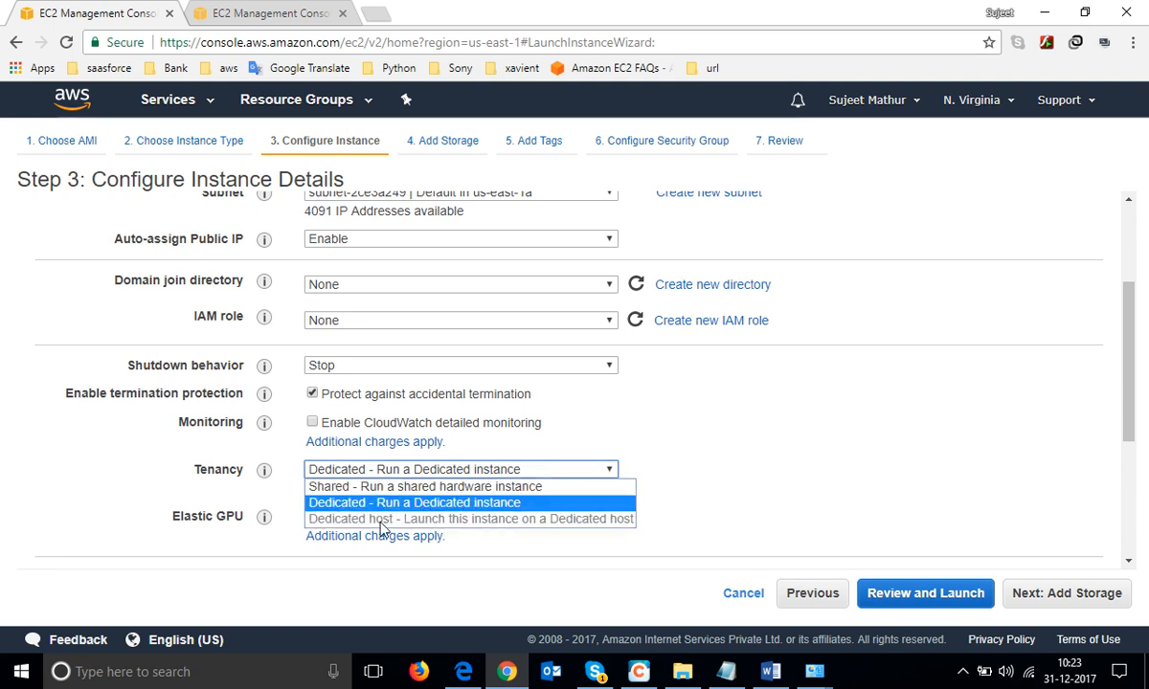
left_click(454, 487)
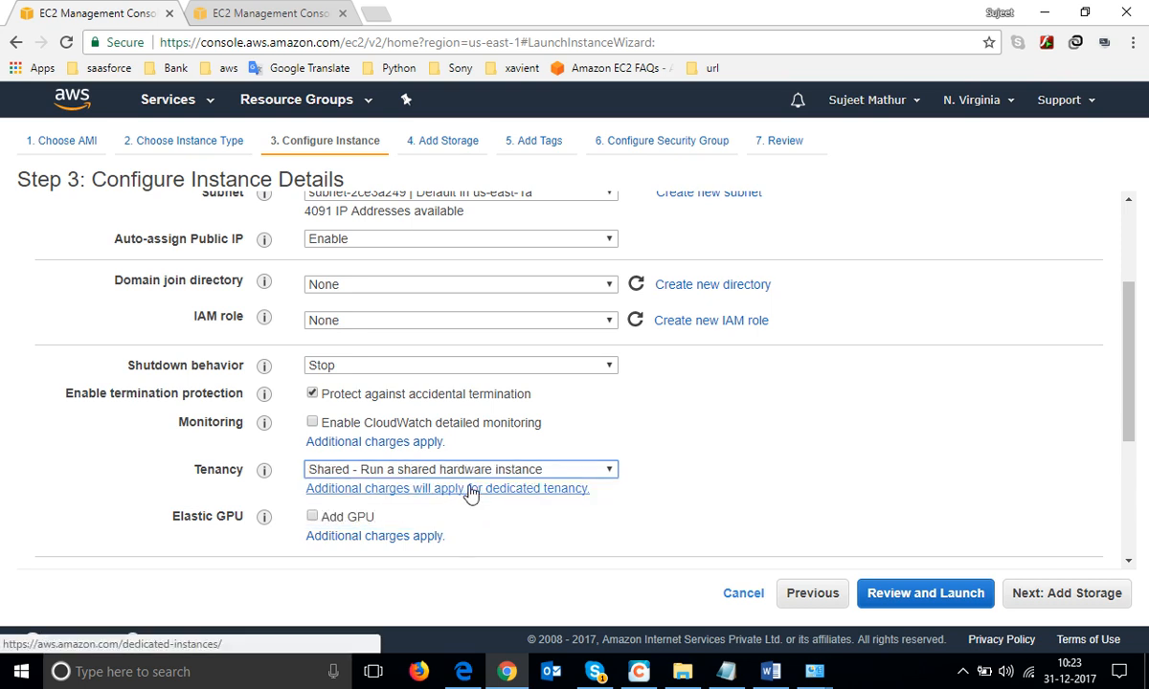
- Check the remaining GPU, T2 Unlimited and network interface settings and continue to adding storage
scroll(761, 407, "down", 2)
scroll(453, 437, "down", 1)
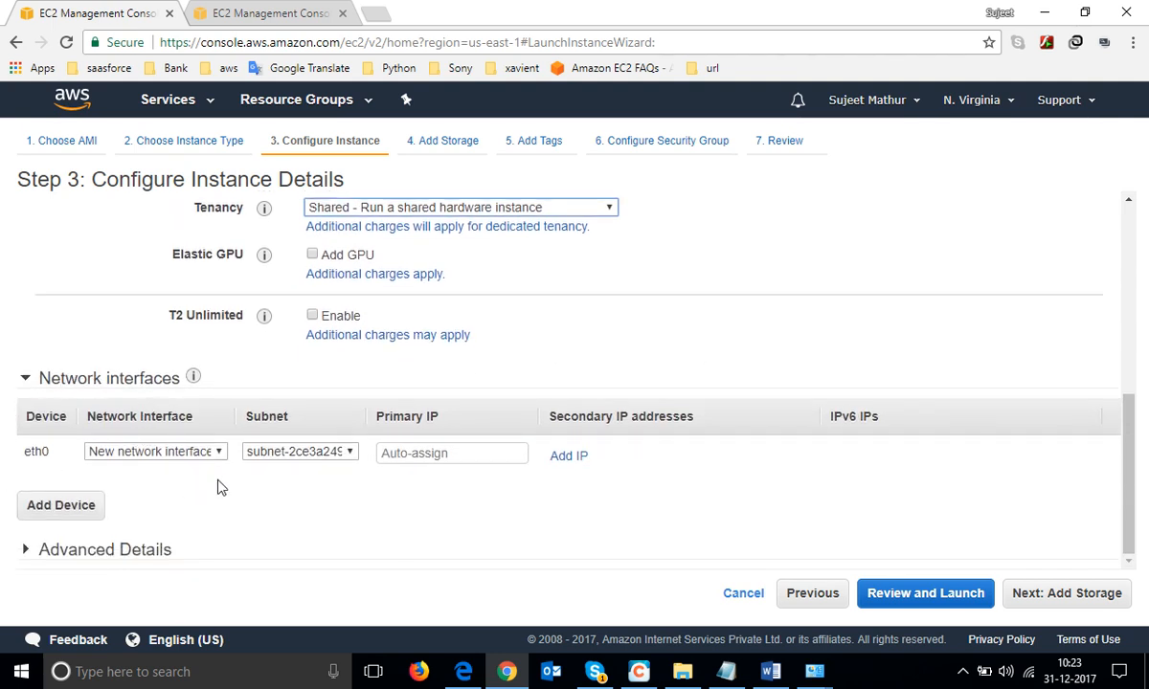
left_click(1092, 601)
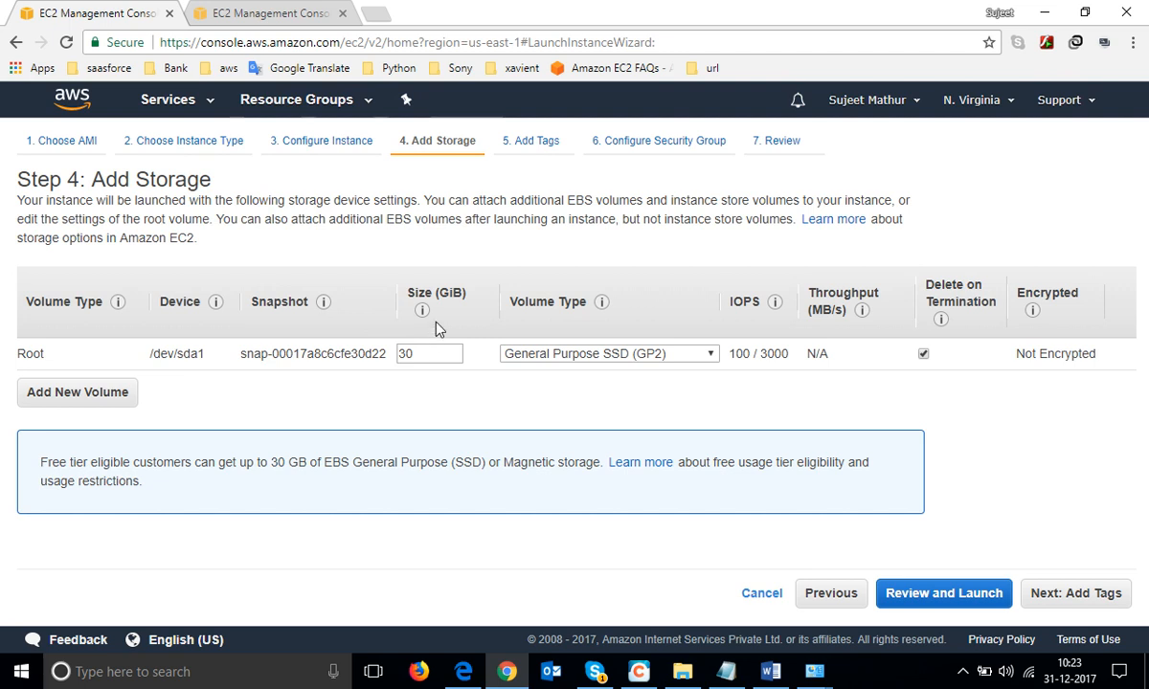
- Keep the root volume size at 30 GiB and try Provisioned IOPS SSD (IO1) as its volume type
left_click_drag(434, 353, 371, 355)
left_click(433, 357)
left_click(602, 354)
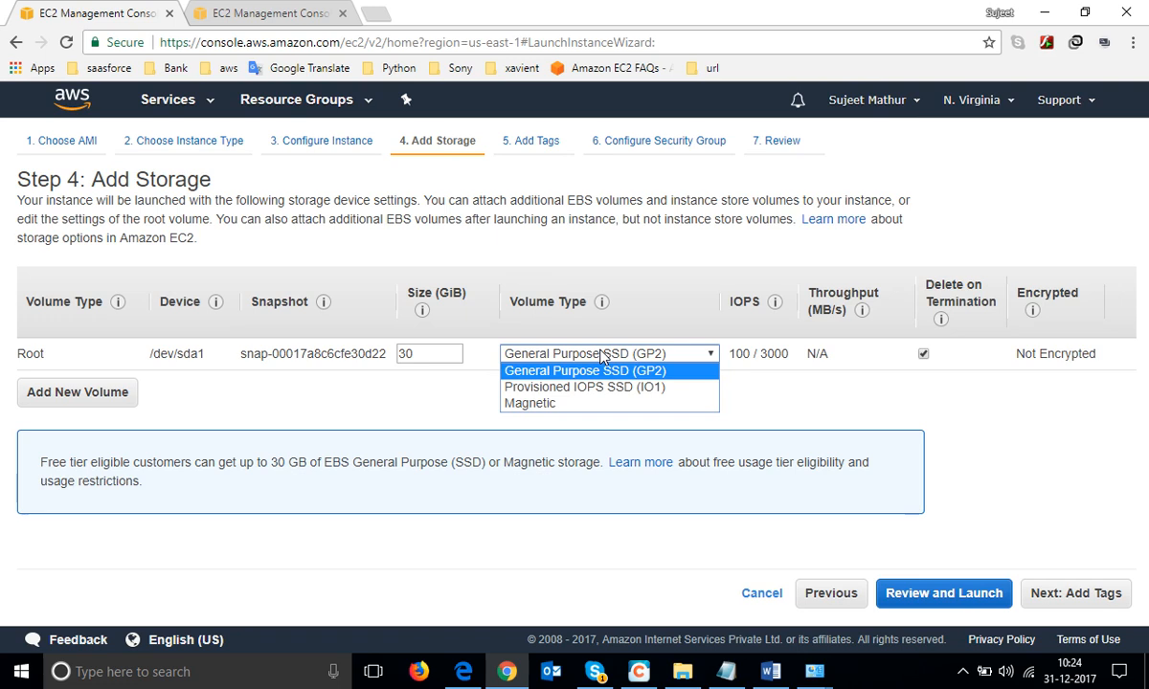
left_click(602, 356)
left_click(602, 355)
left_click(605, 355)
left_click(607, 356)
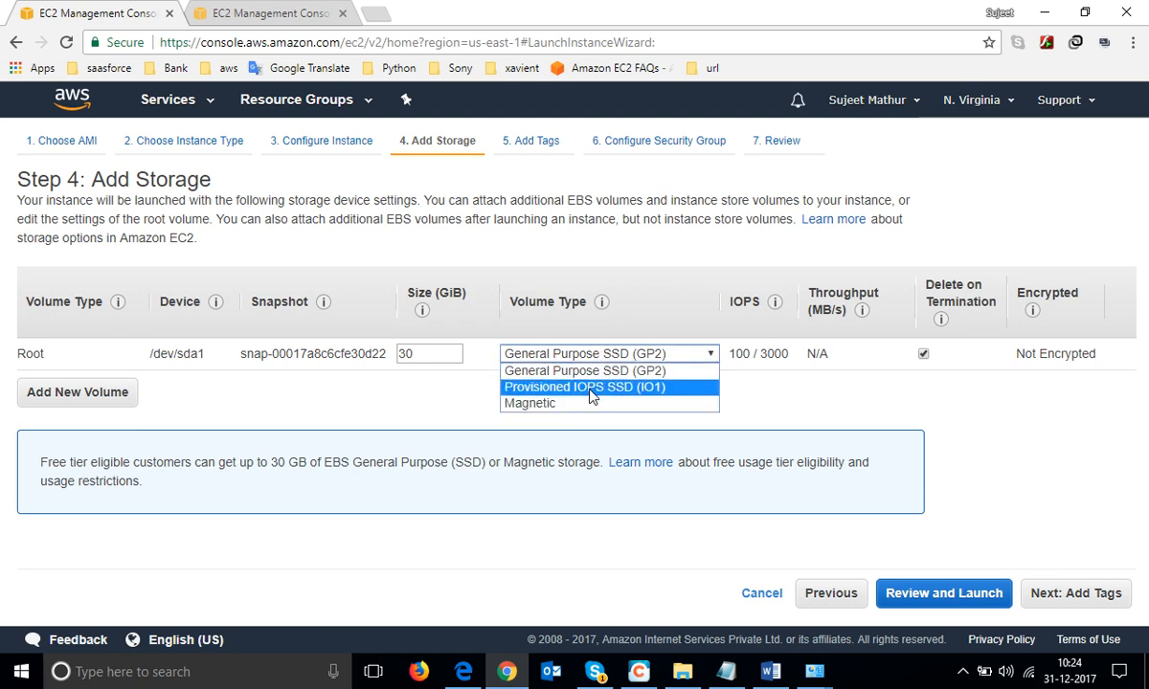
left_click(598, 387)
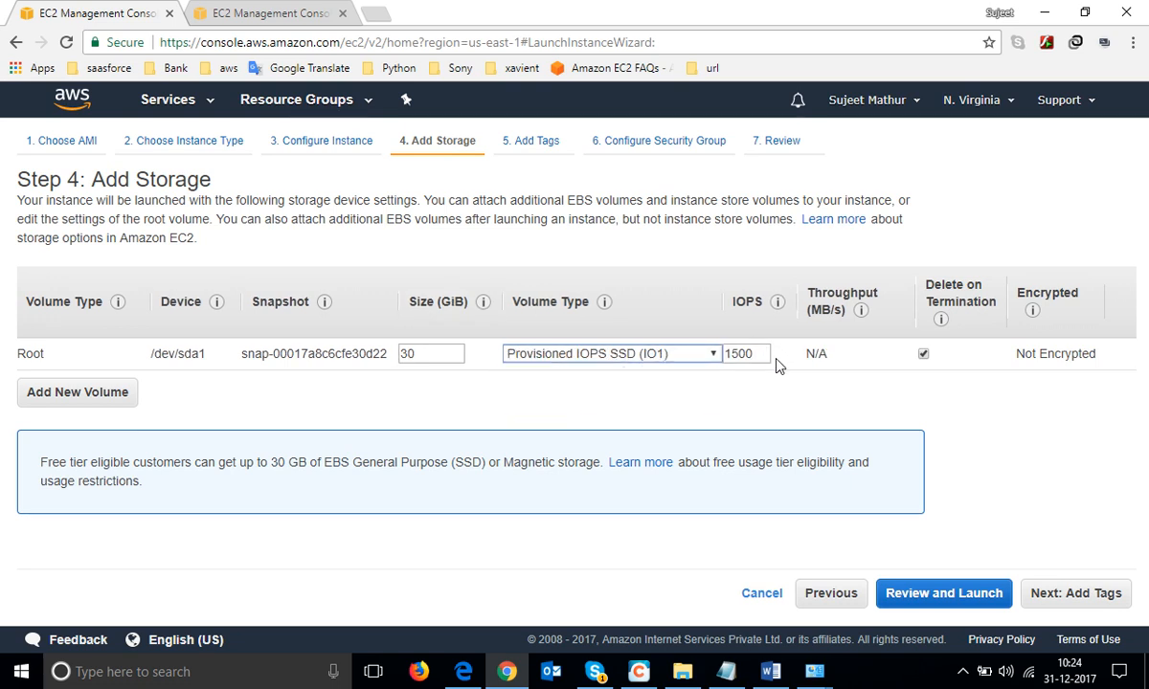
- Set the root volume's provisioned IOPS to 20002
double_click(756, 353)
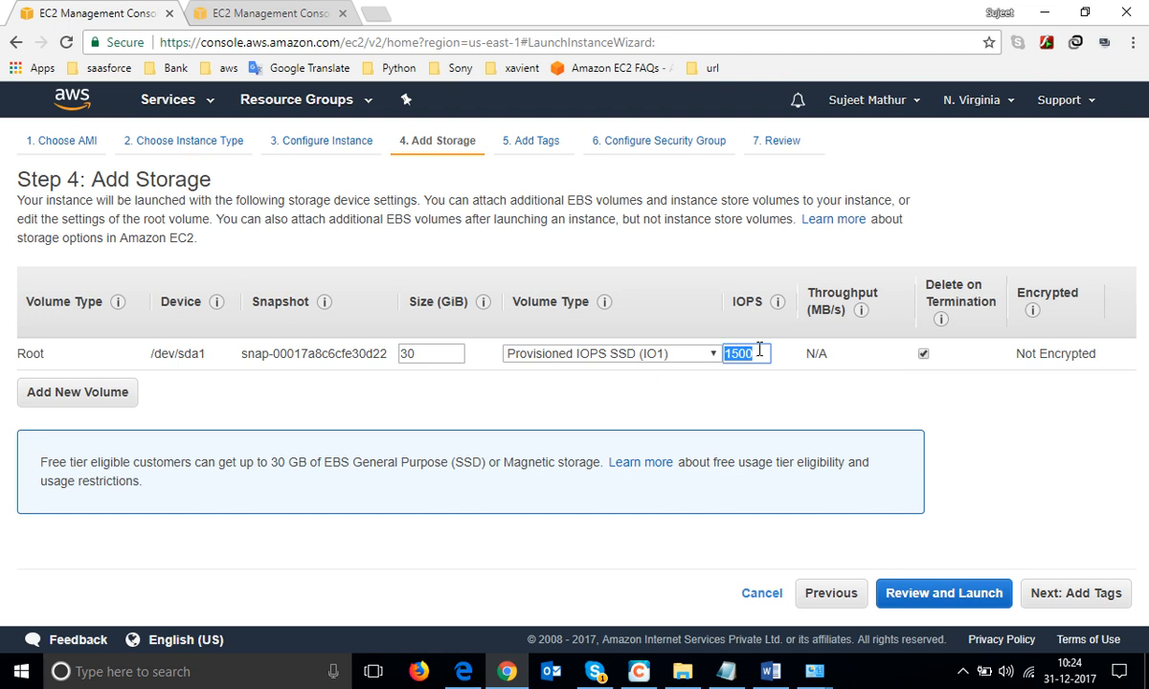
type("20000")
key("BackSpace")
type("2")
double_click(766, 354)
- Change the root volume's type to Magnetic and check its IOPS value
left_click(670, 354)
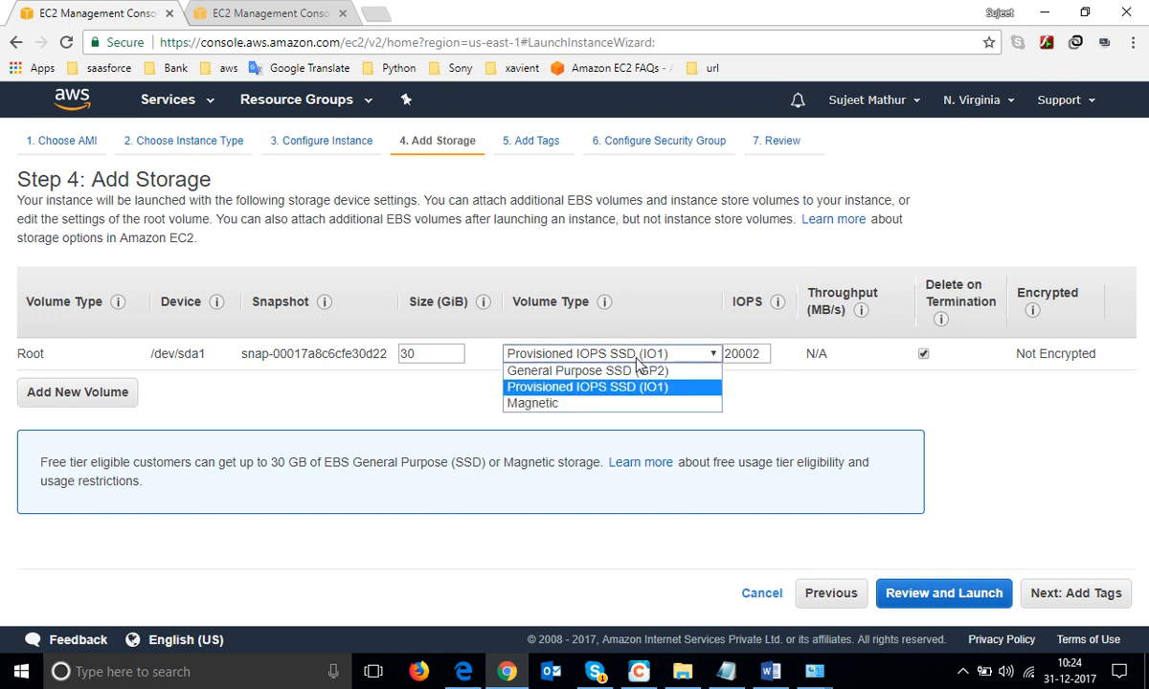
left_click(546, 403)
triple_click(730, 357)
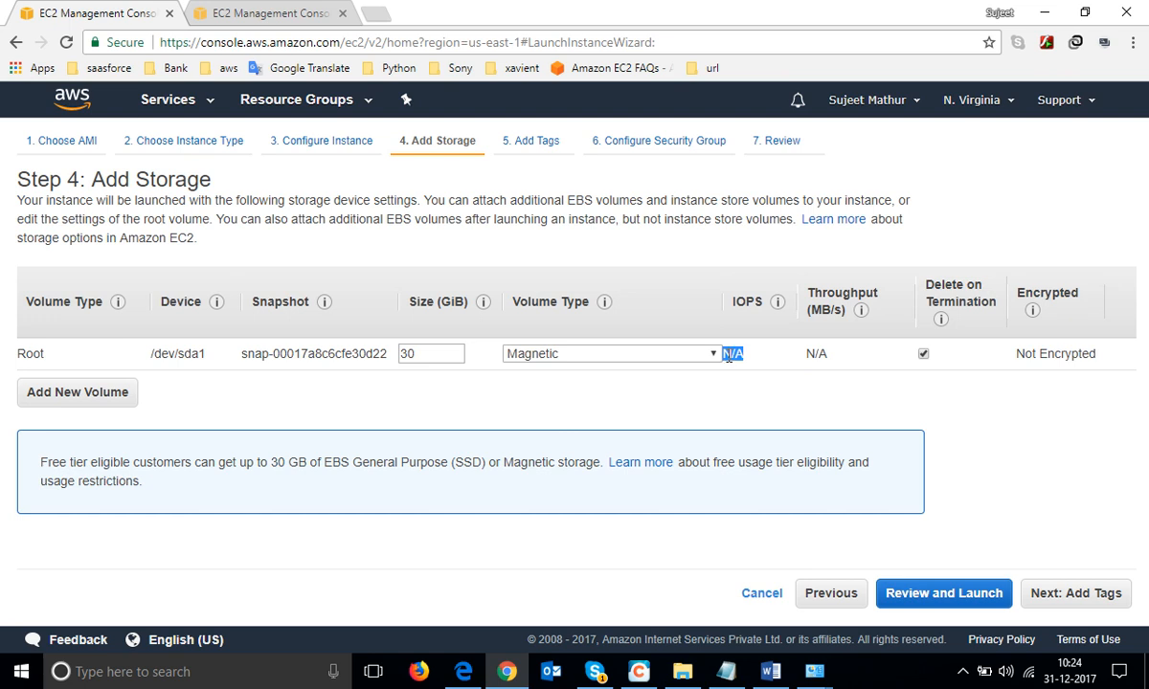
- Set the root volume's type back to General Purpose SSD (GP2)
left_click(554, 356)
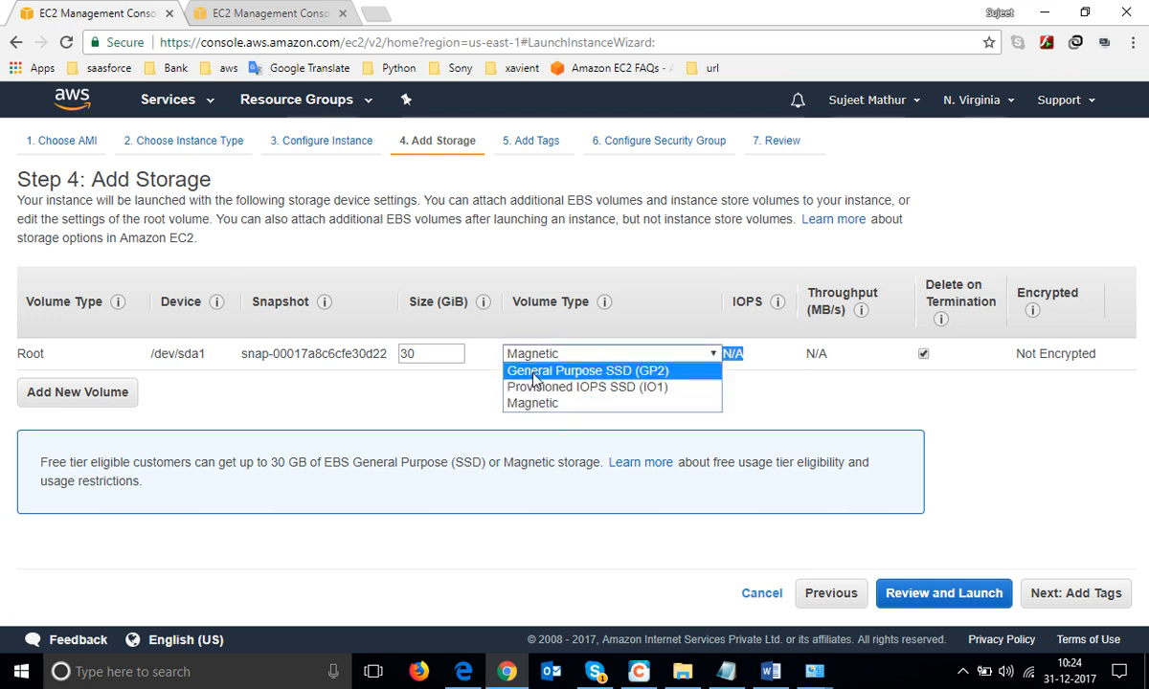
left_click(560, 368)
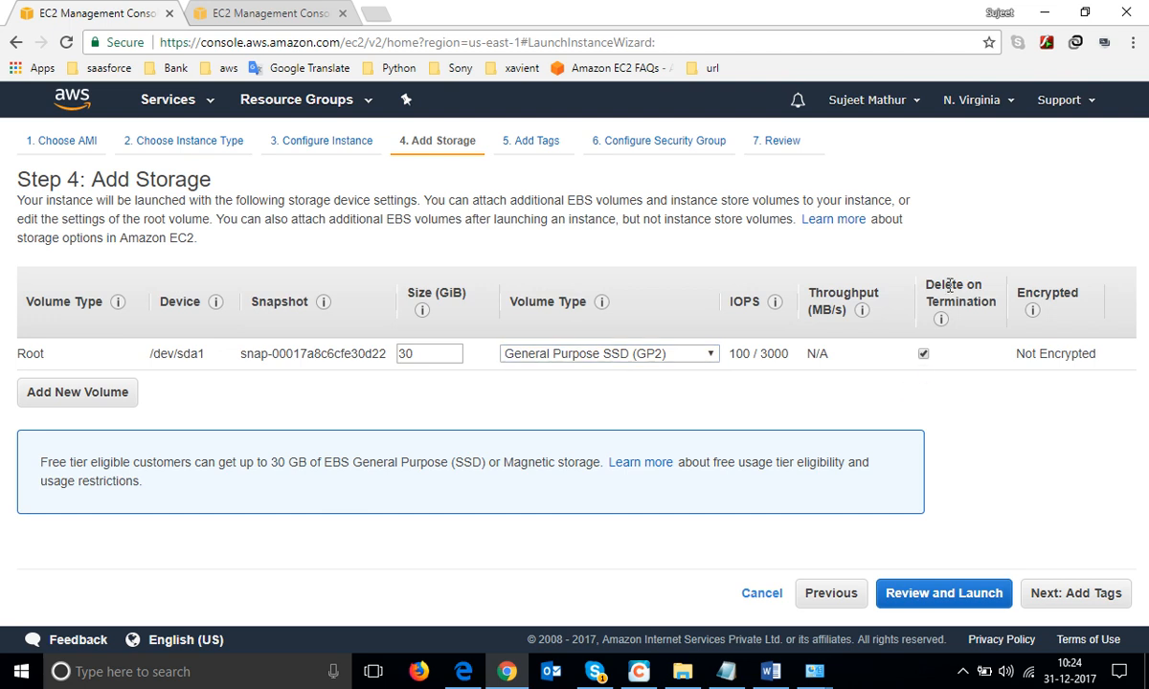
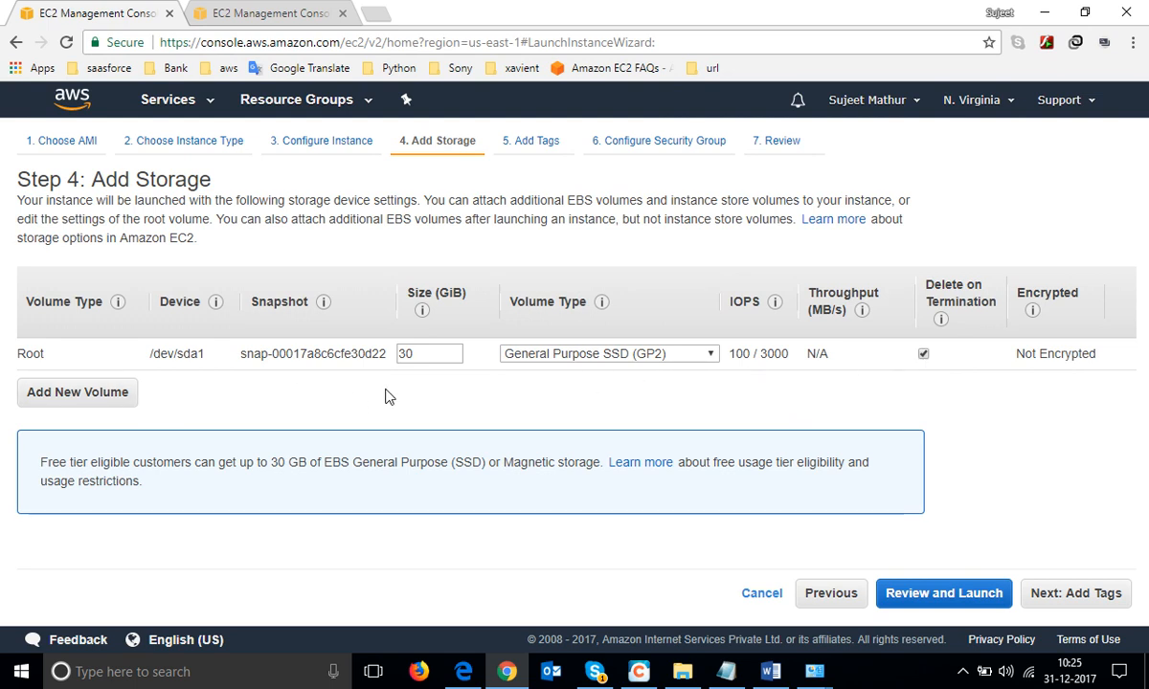
- Try adding an EBS volume of 100 GiB with delete on termination enabled
left_click(59, 394)
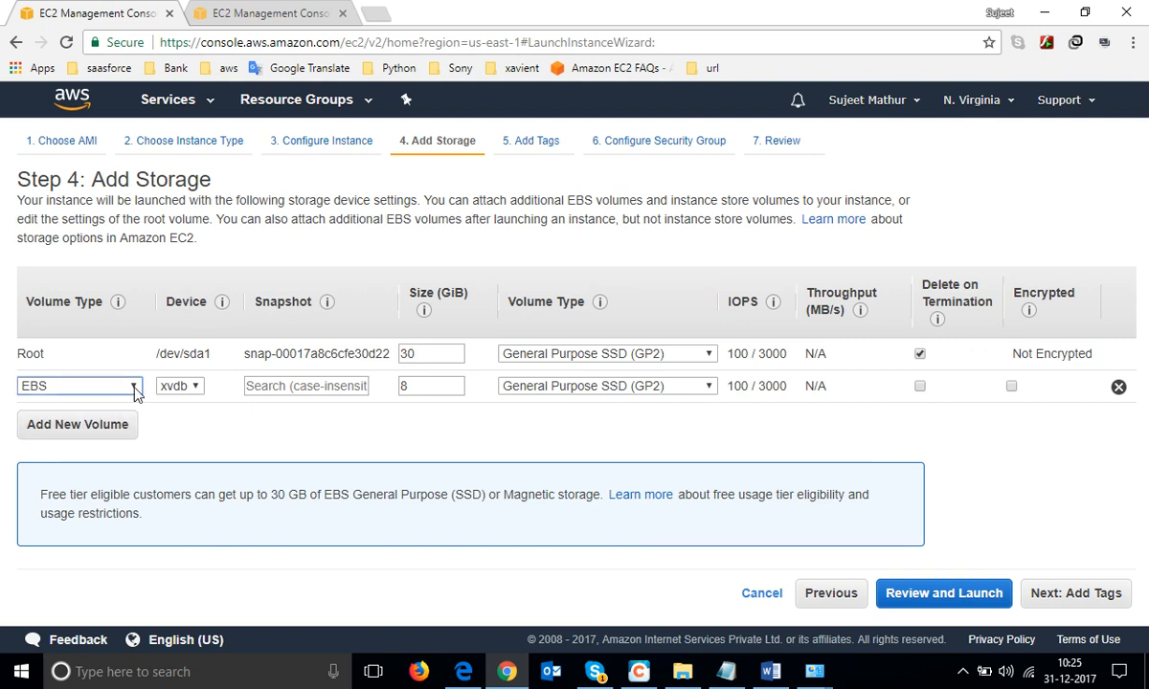
double_click(419, 388)
type("100")
left_click(920, 388)
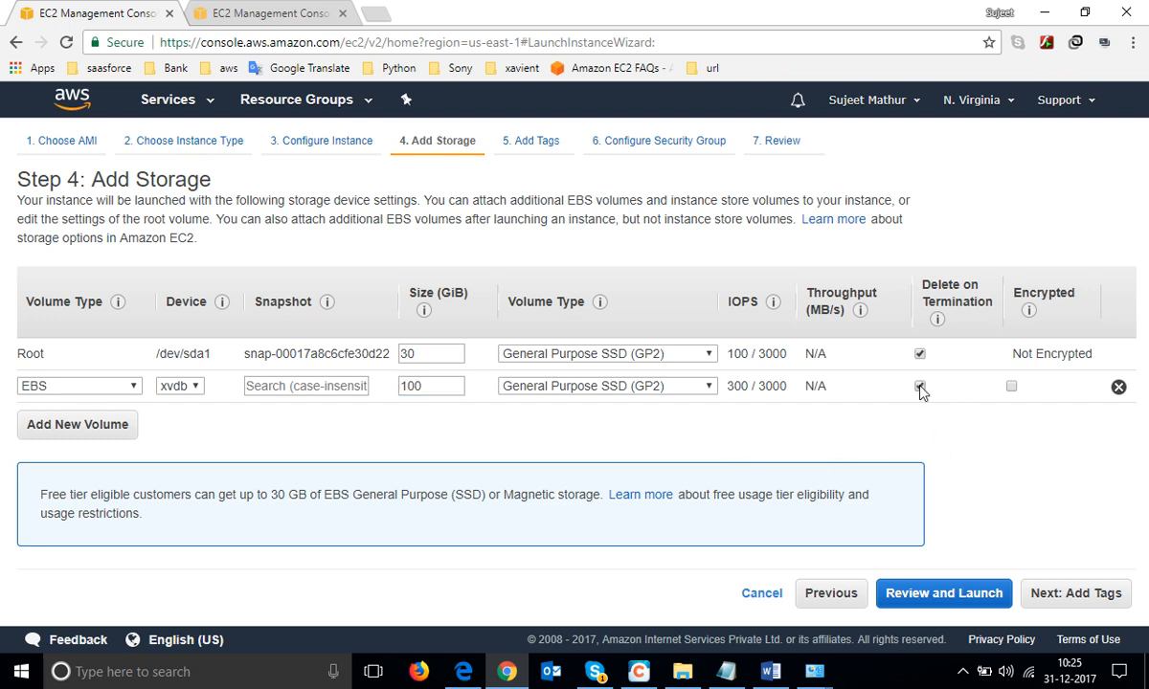
- Add one more EBS volume and remove both additional volumes, leaving only the root volume
left_click(60, 426)
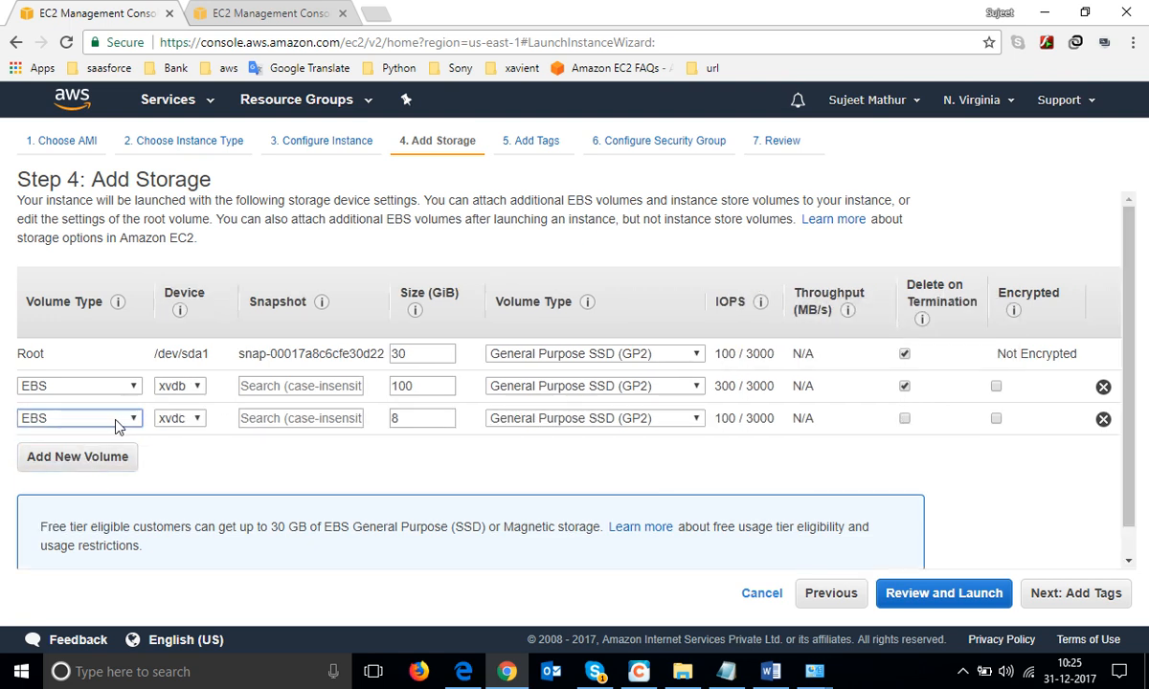
left_click(1103, 420)
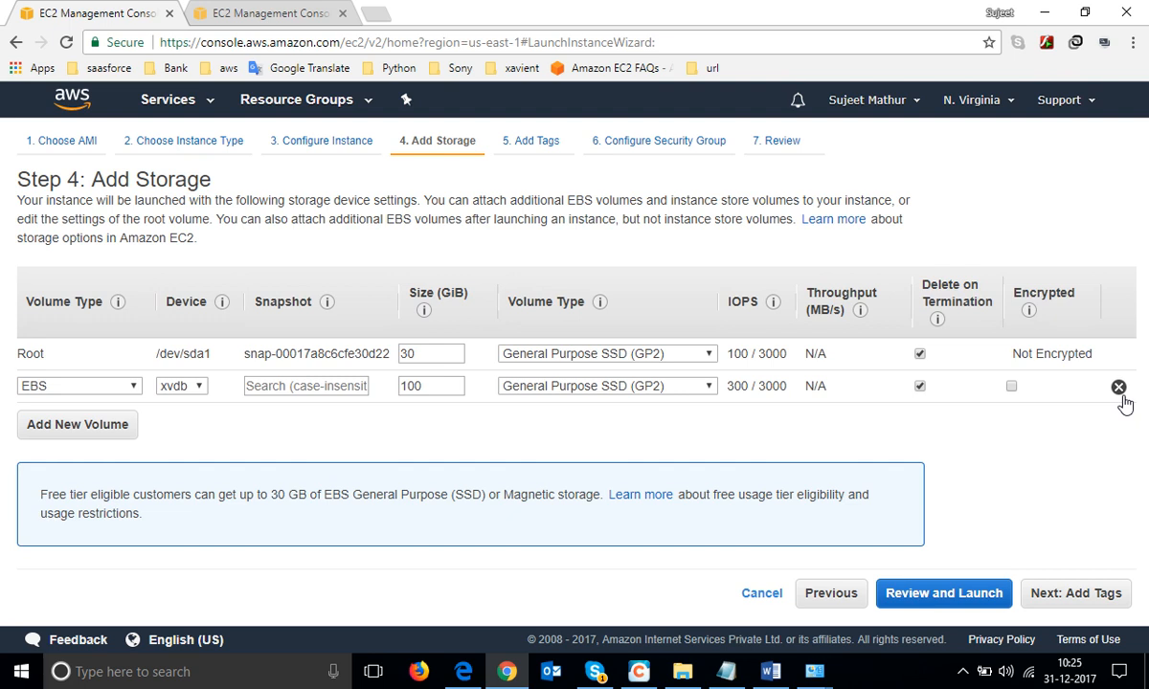
left_click(1119, 388)
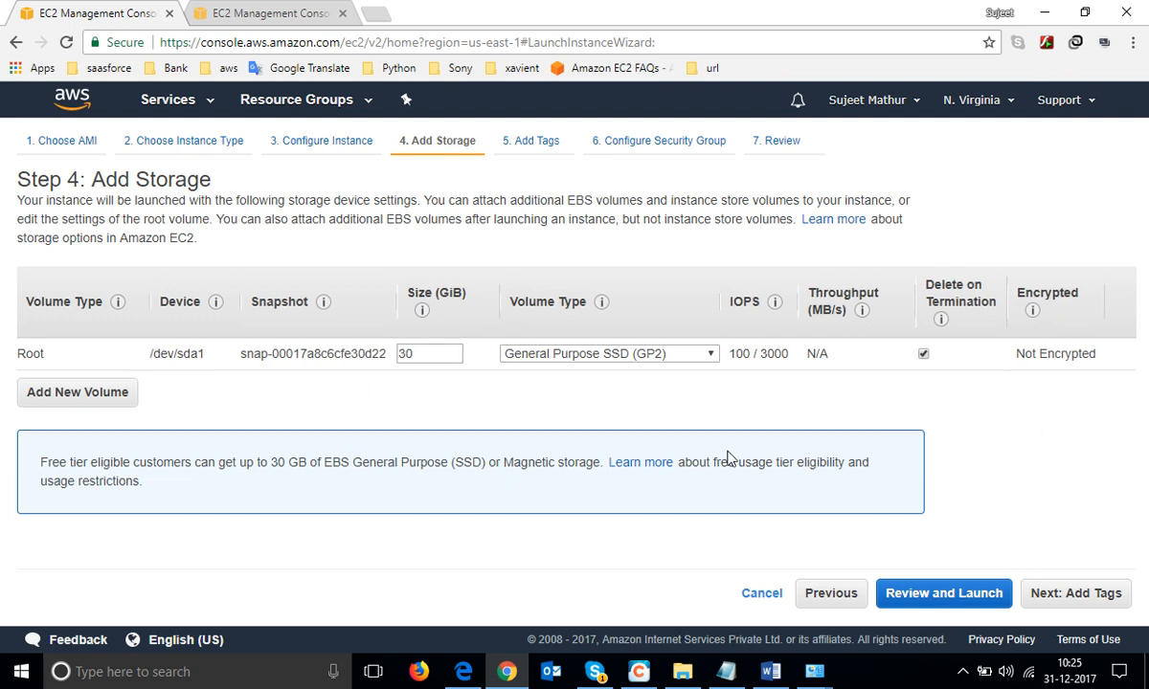
- Keep the root volume's size at 30 GiB and continue to adding tags
left_click_drag(440, 354, 378, 355)
left_click(884, 408)
left_click(1082, 605)
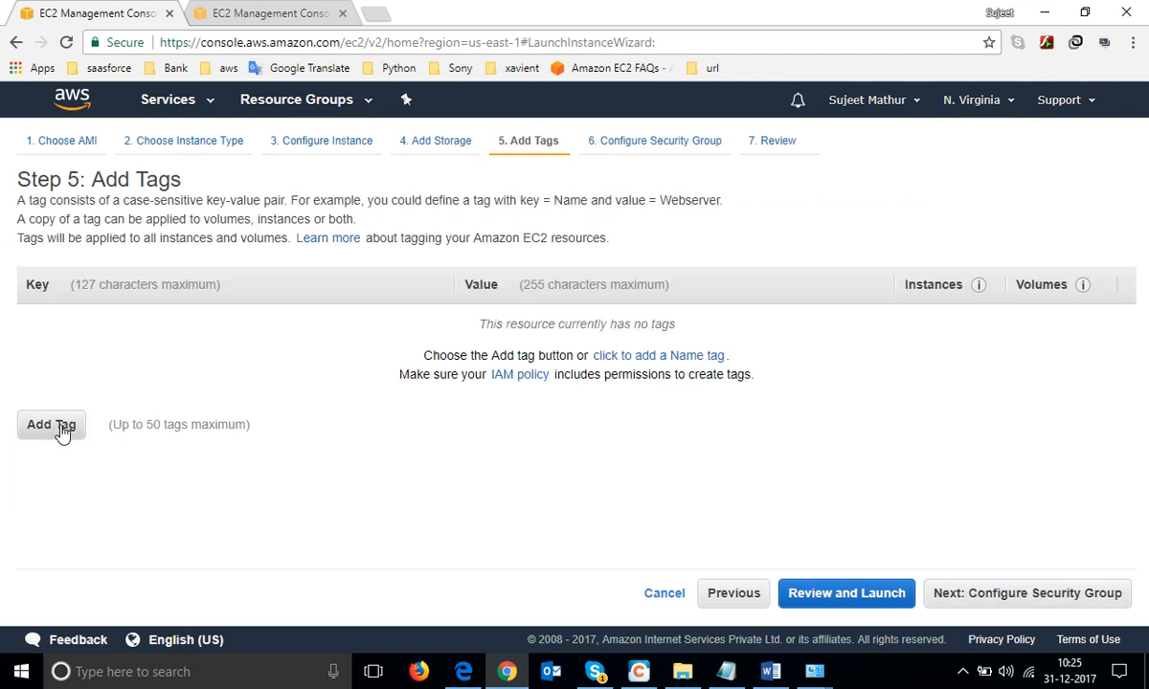
- Add a tag with key Name and value WindowServer, and continue to the security group configuration
left_click(57, 430)
left_click(200, 317)
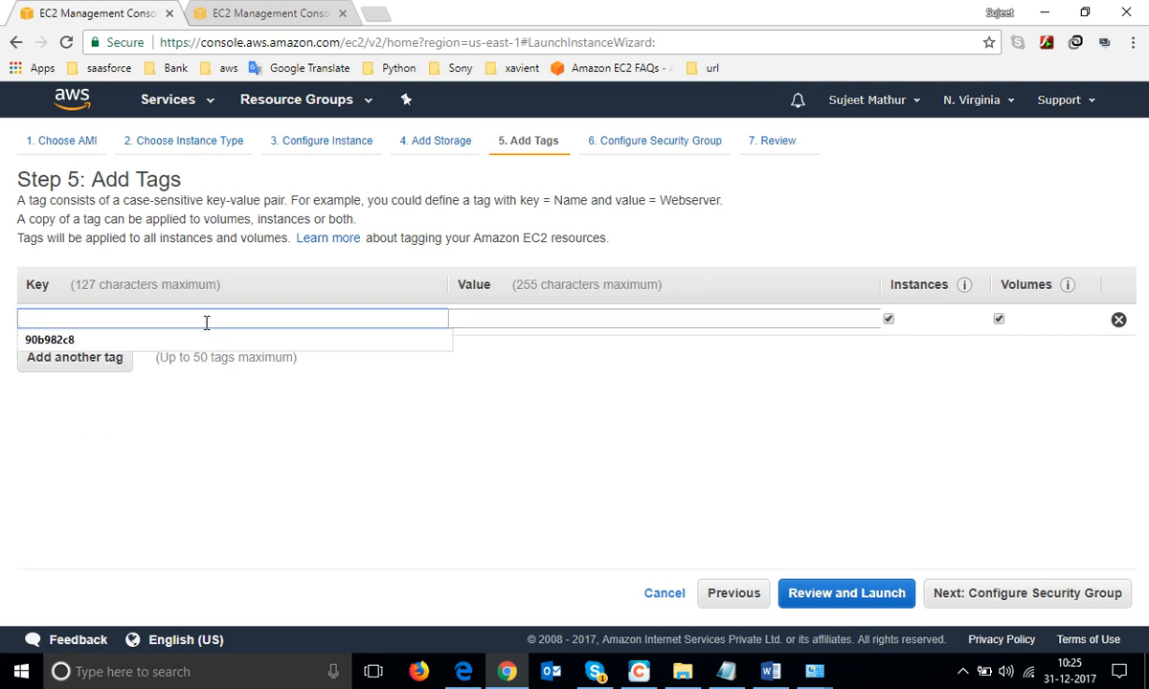
type("Name")
key("Tab")
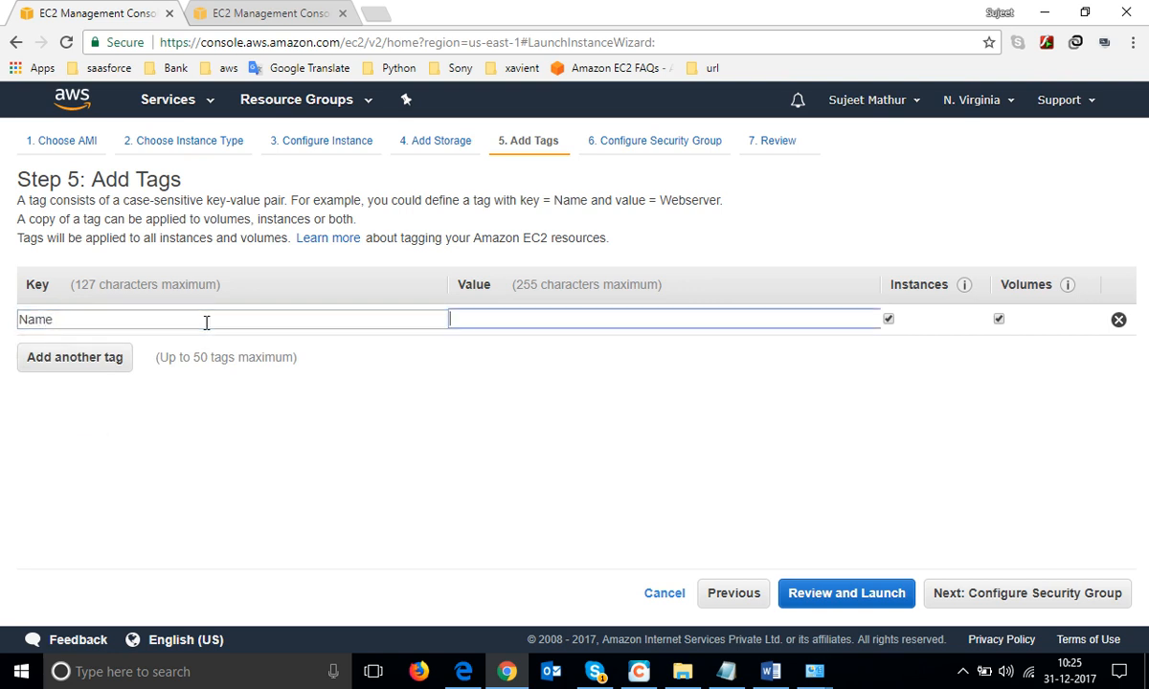
type("Window")
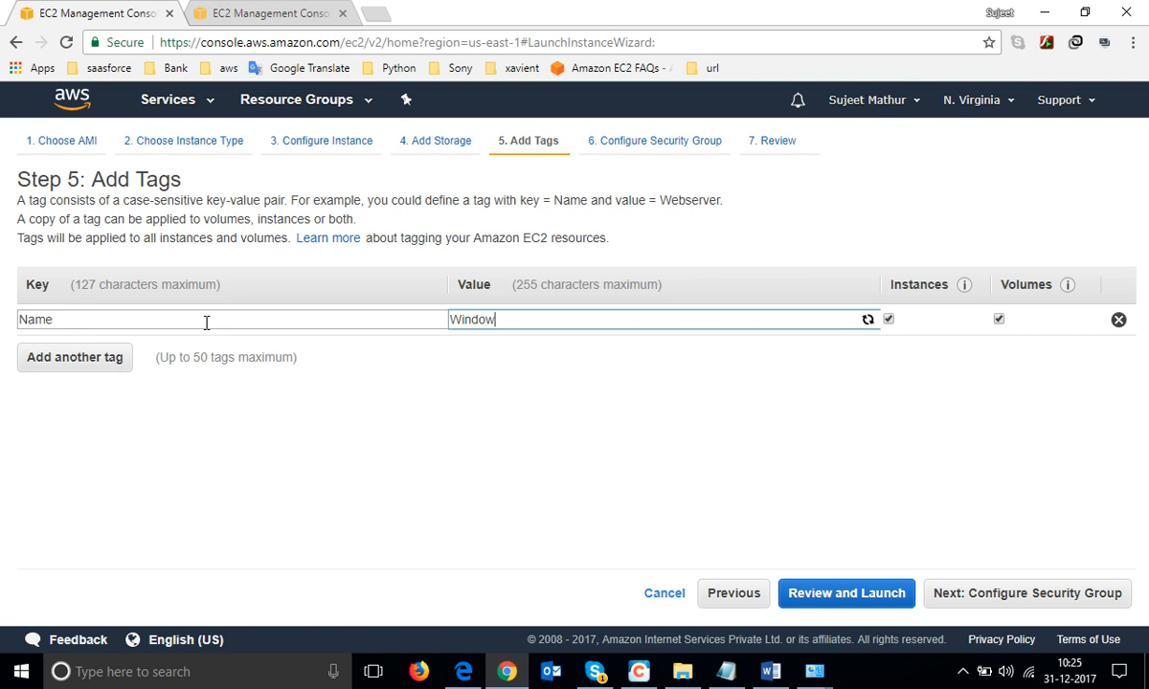
type("Server")
left_click(1015, 594)
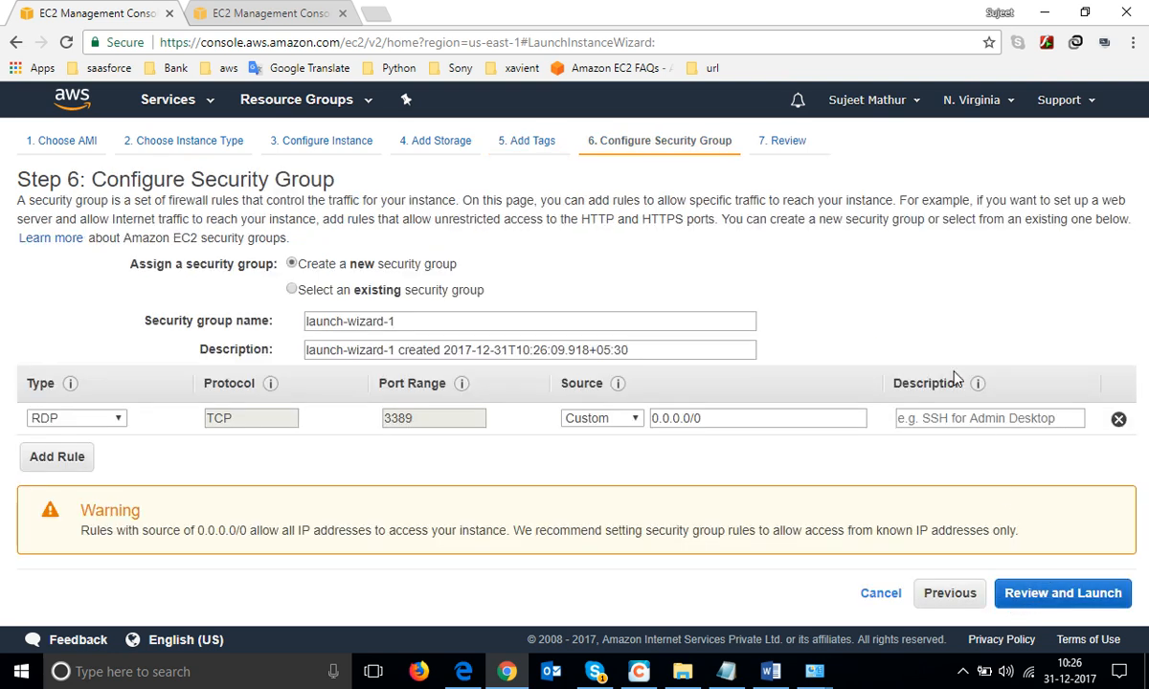
- Check the existing security groups, but choose to create a new one with WindowsSG as both its name and description
left_click(292, 289)
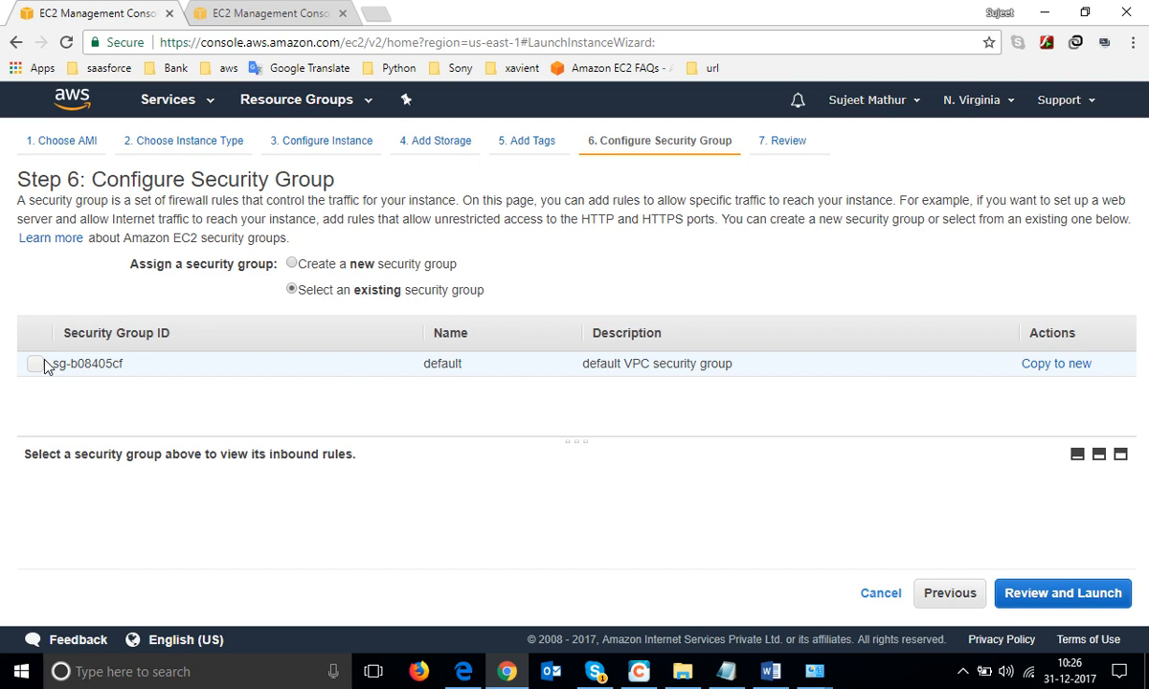
left_click(292, 265)
triple_click(374, 321)
type("Window")
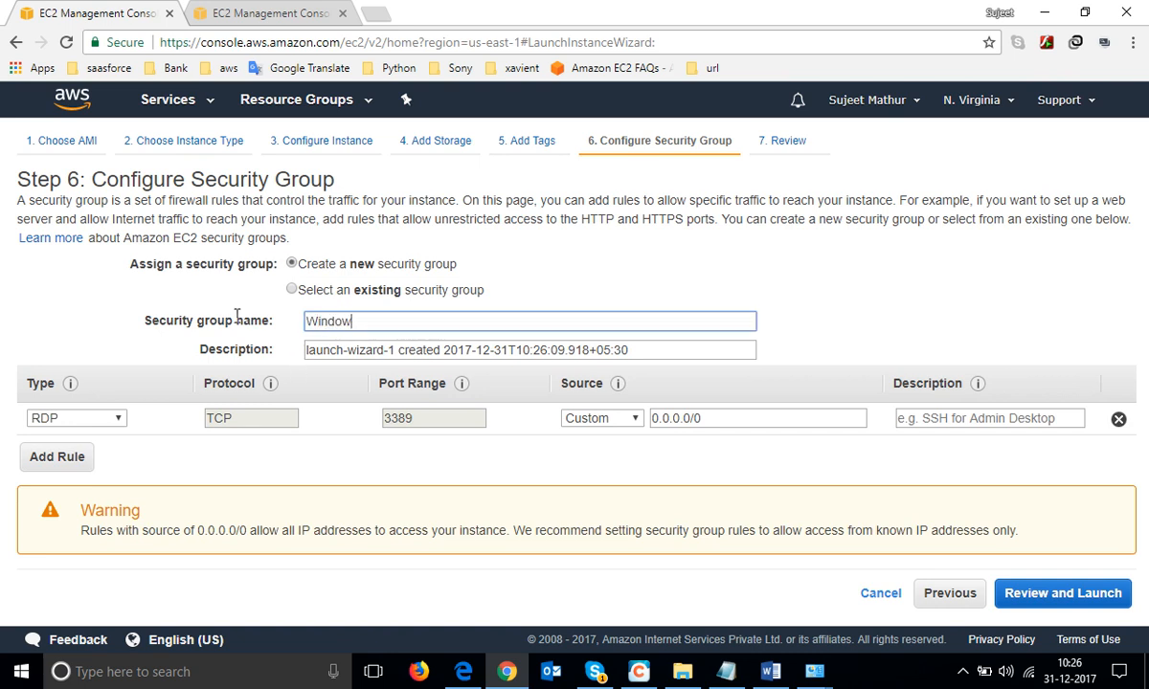
type("sSG")
key("ctrl+a")
key("ctrl+c")
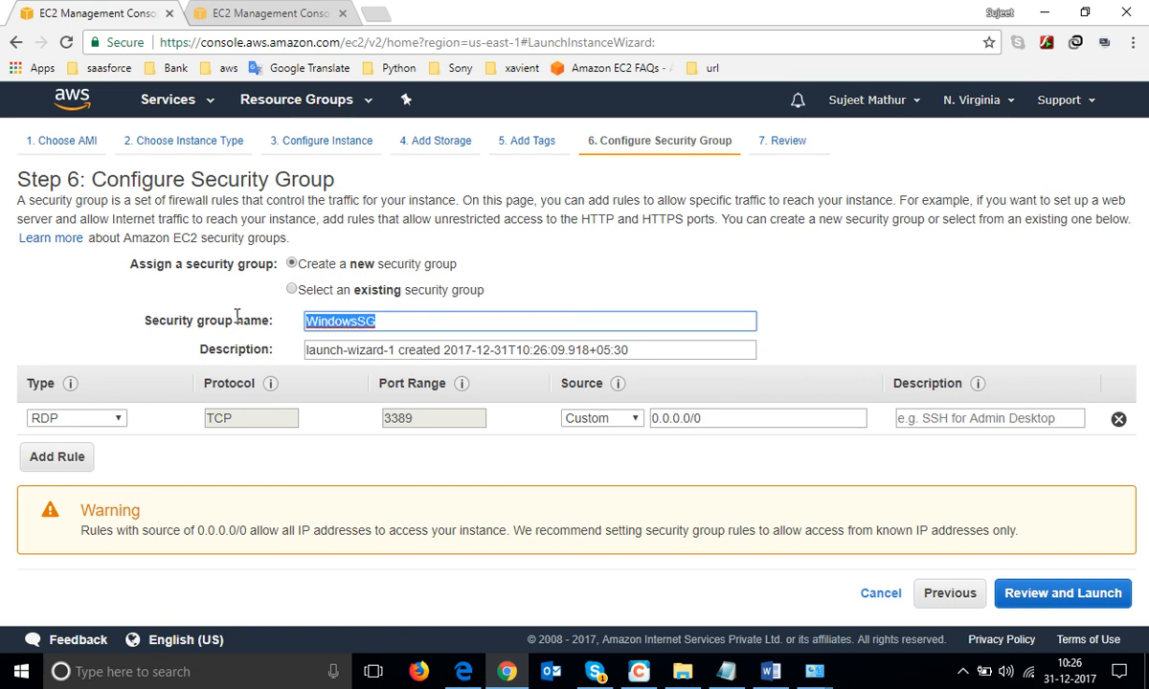
key("Tab")
key("ctrl+v")
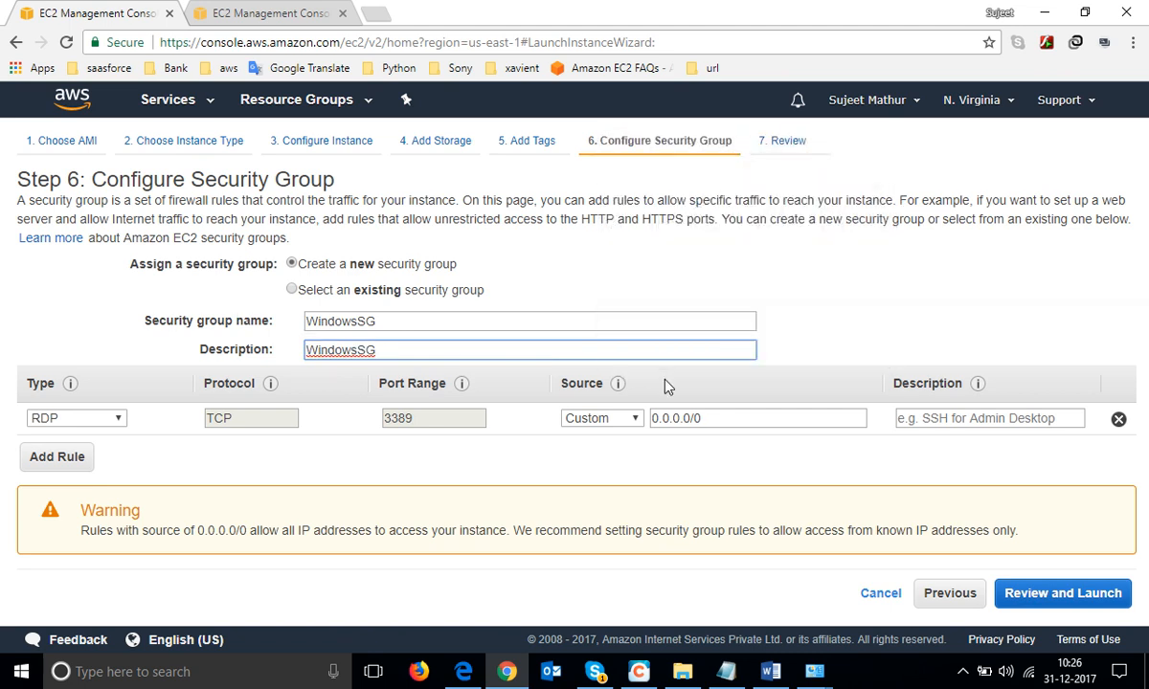
double_click(370, 321)
key("Tab")
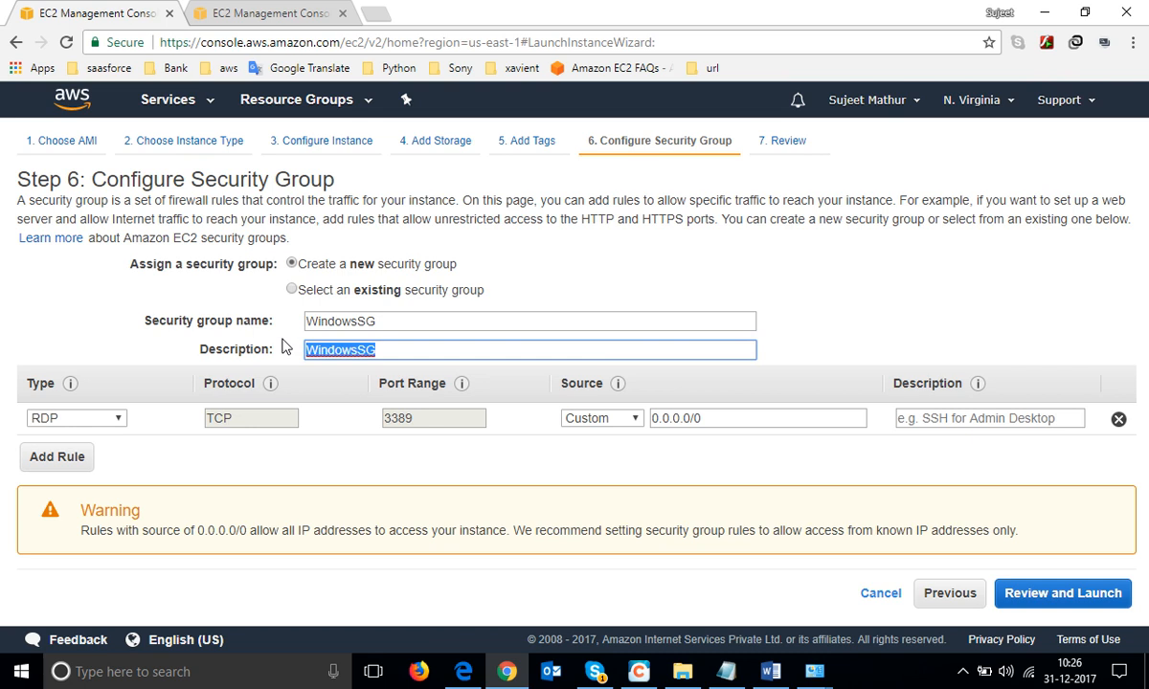
left_click(285, 347)
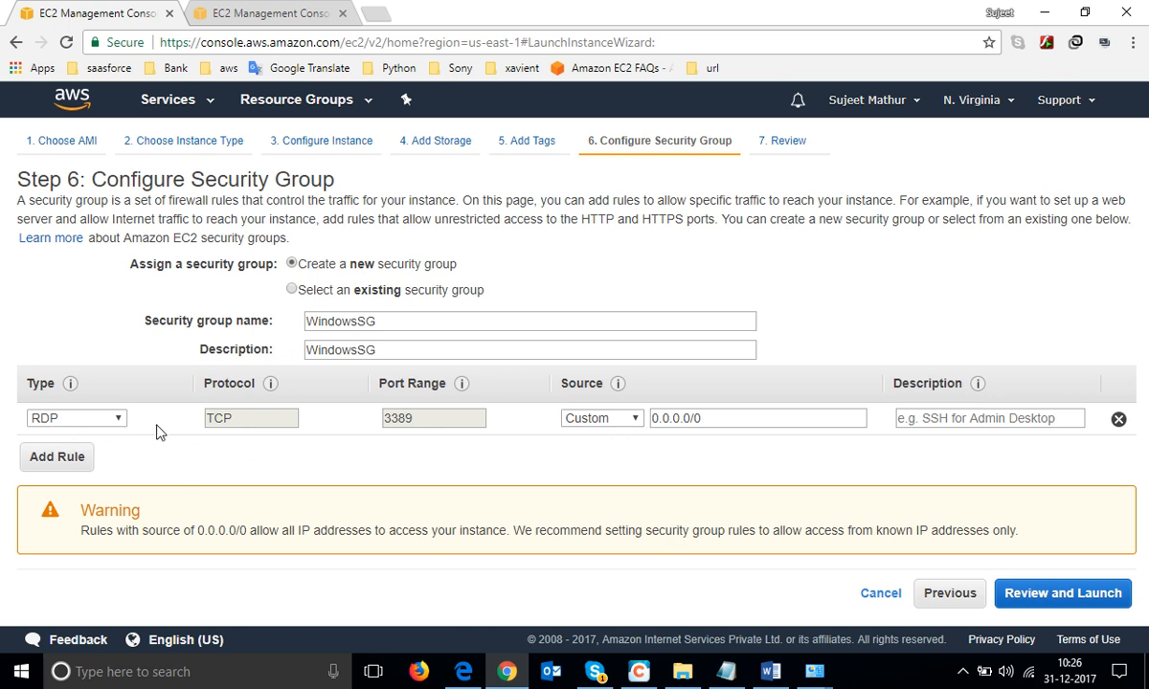
- Review the available types and source options for the inbound rule, keeping RDP and Custom
left_click(116, 419)
left_click(117, 420)
left_click(115, 419)
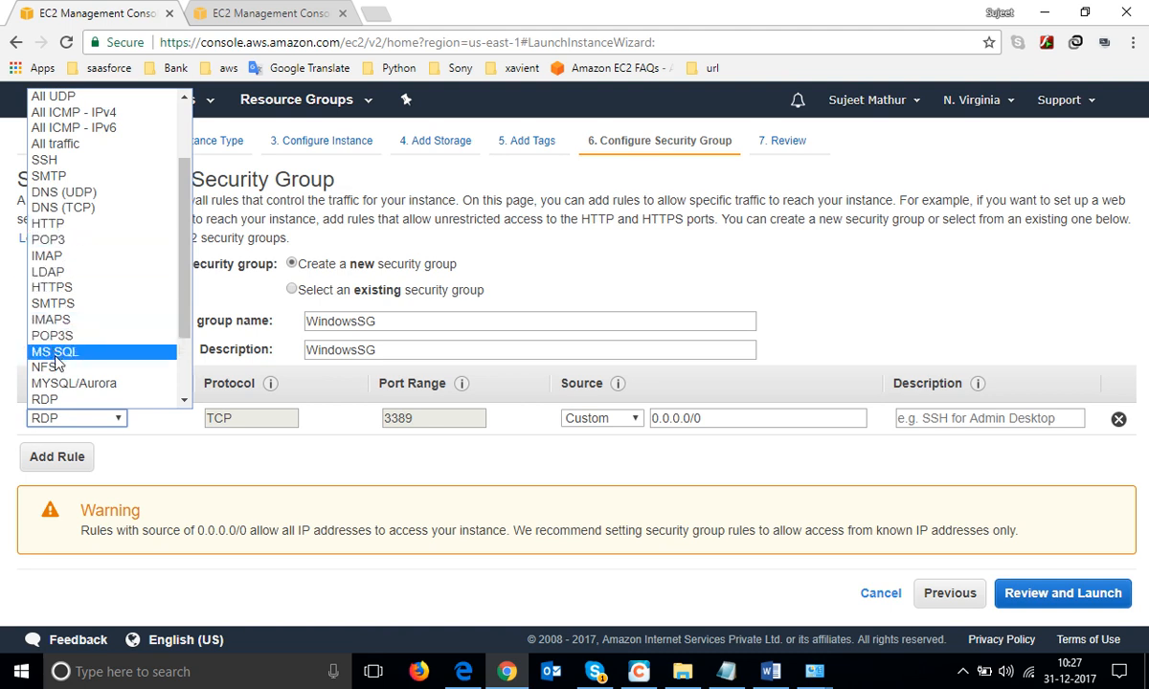
left_click(179, 464)
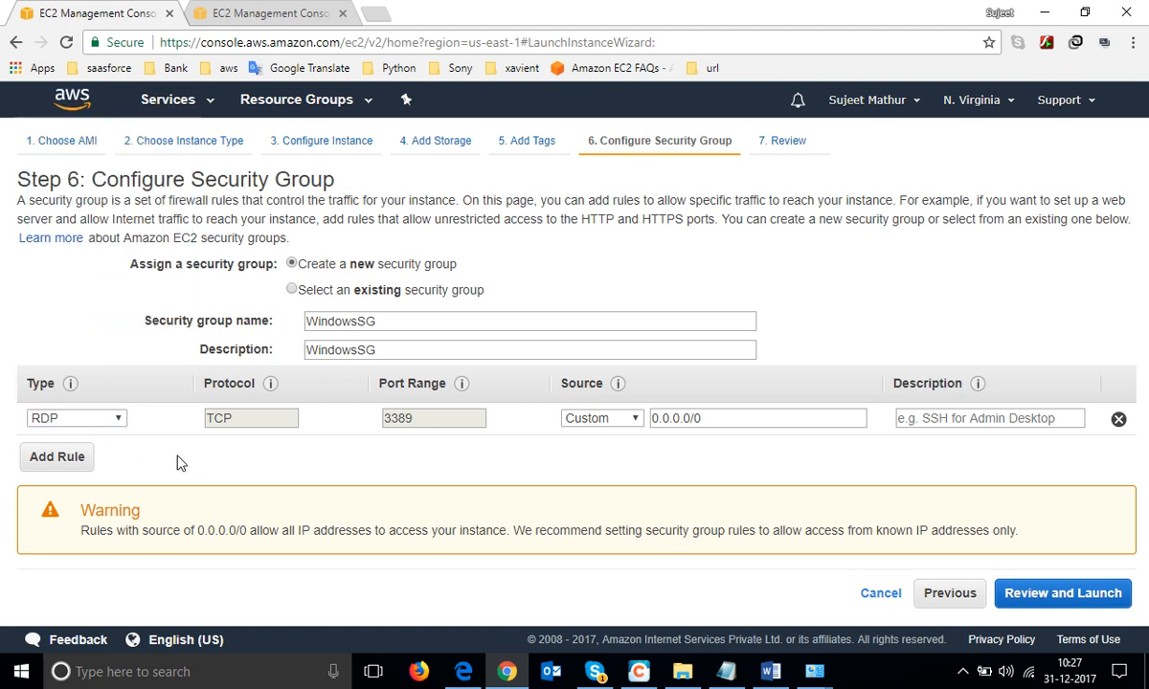
left_click(104, 424)
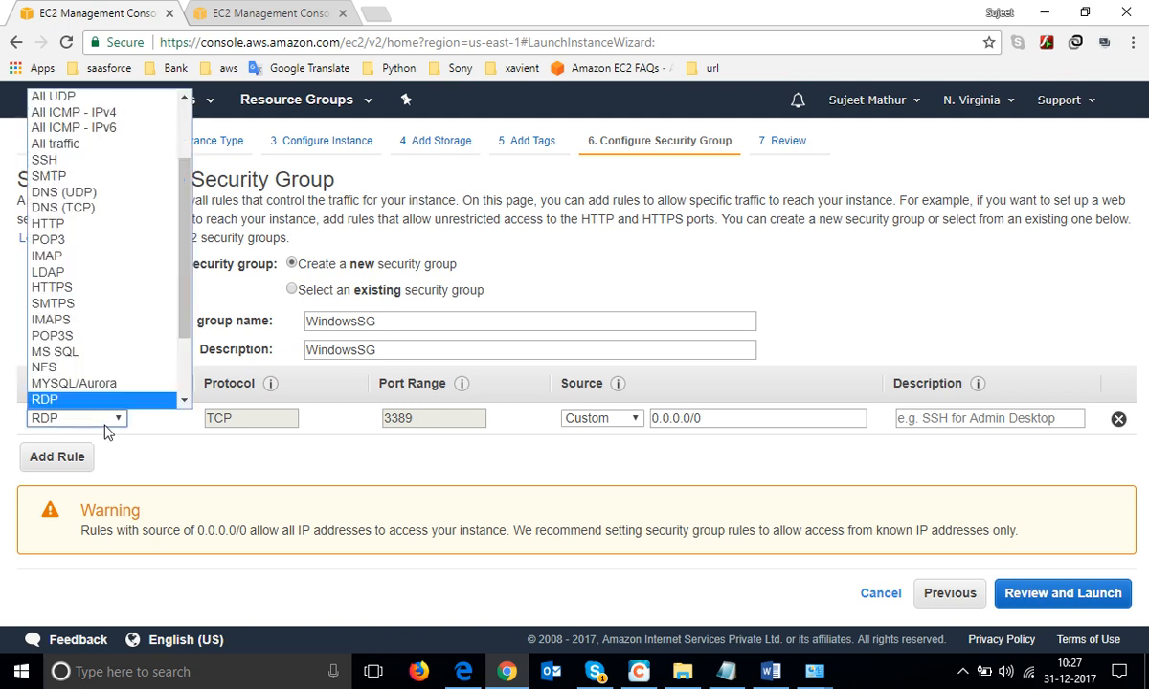
left_click(103, 424)
left_click(601, 421)
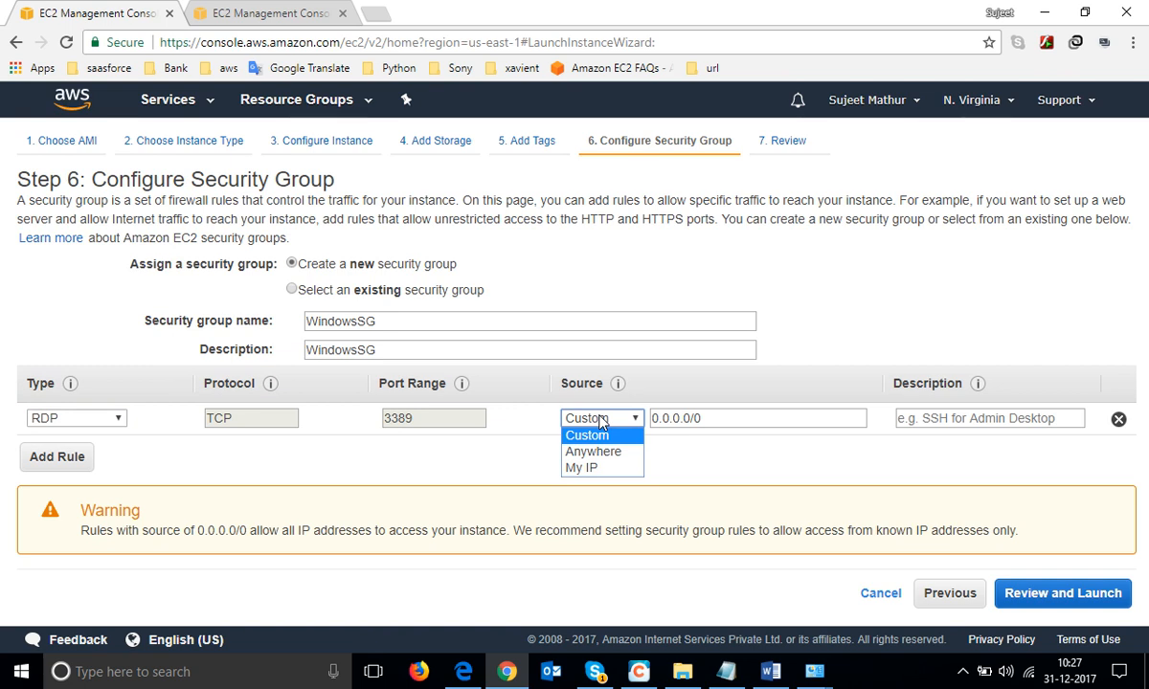
- Search the web for "show my ip" in a new browser tab, open whatismyipaddress.com and copy the public IPv4 address
double_click(773, 420)
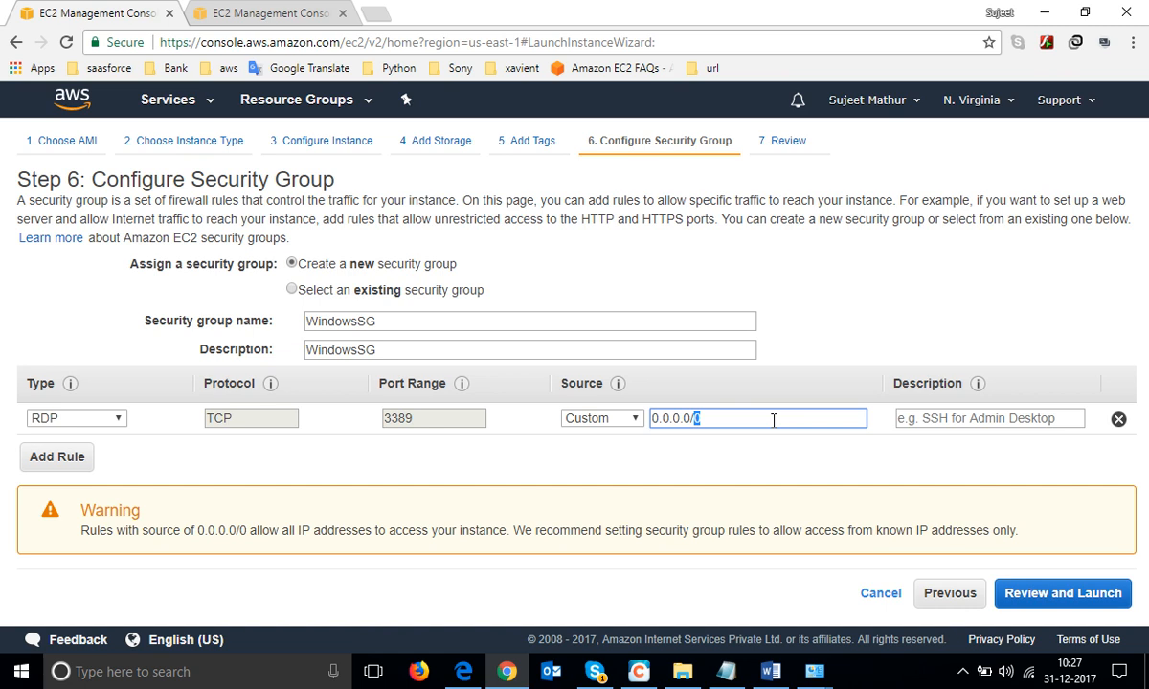
left_click(373, 16)
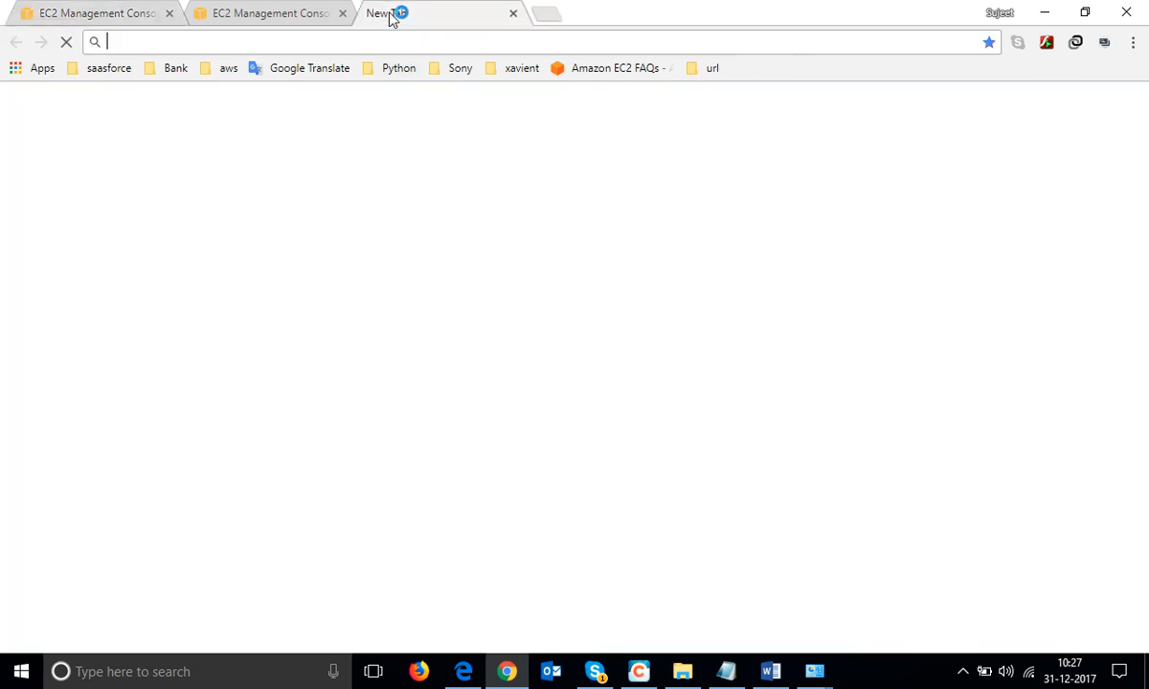
type("shiw")
key("BackSpace")
key("BackSpace")
key("BackSpace")
key("BackSpace")
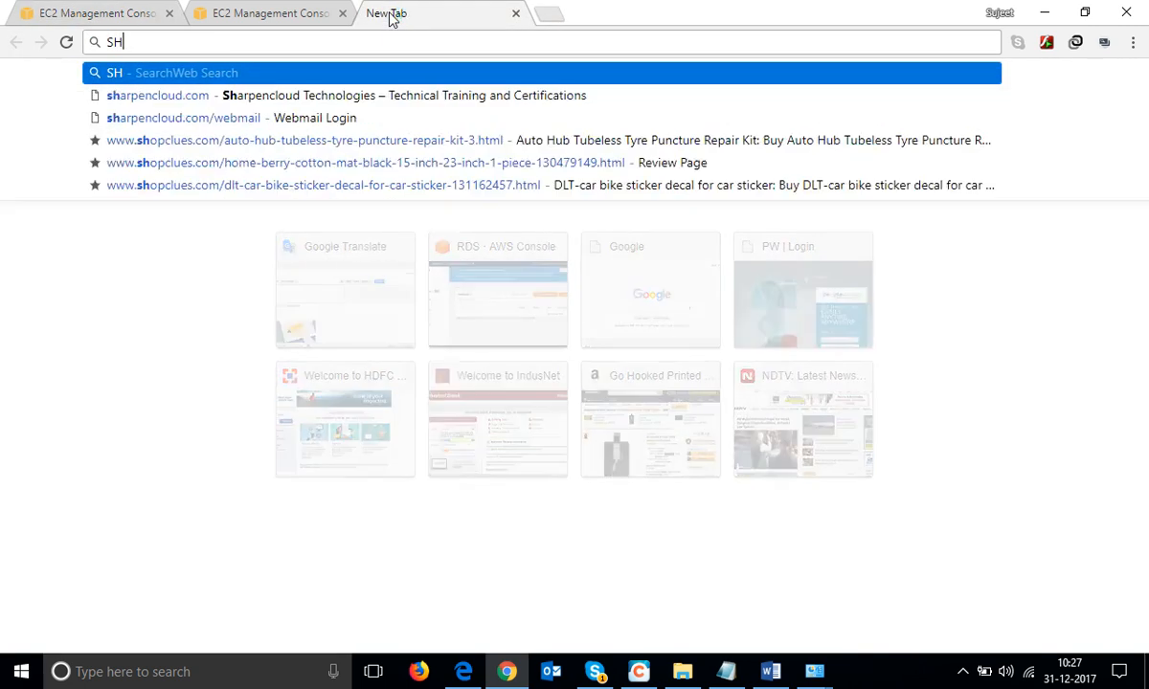
type("show my ip")
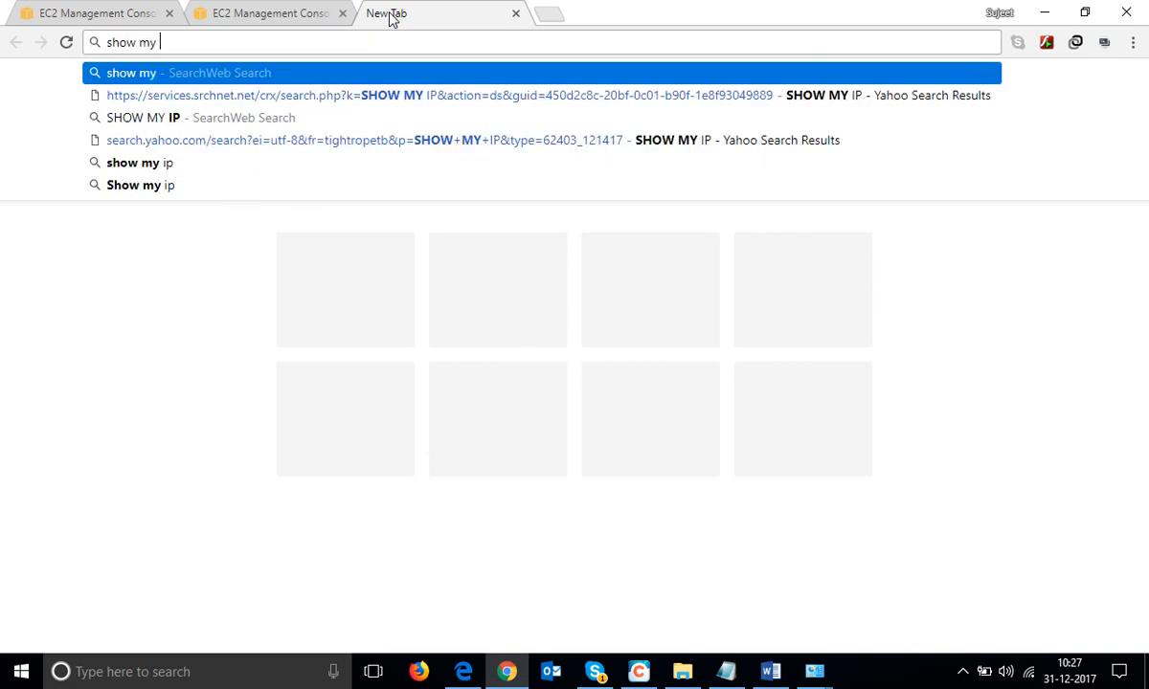
key("Return")
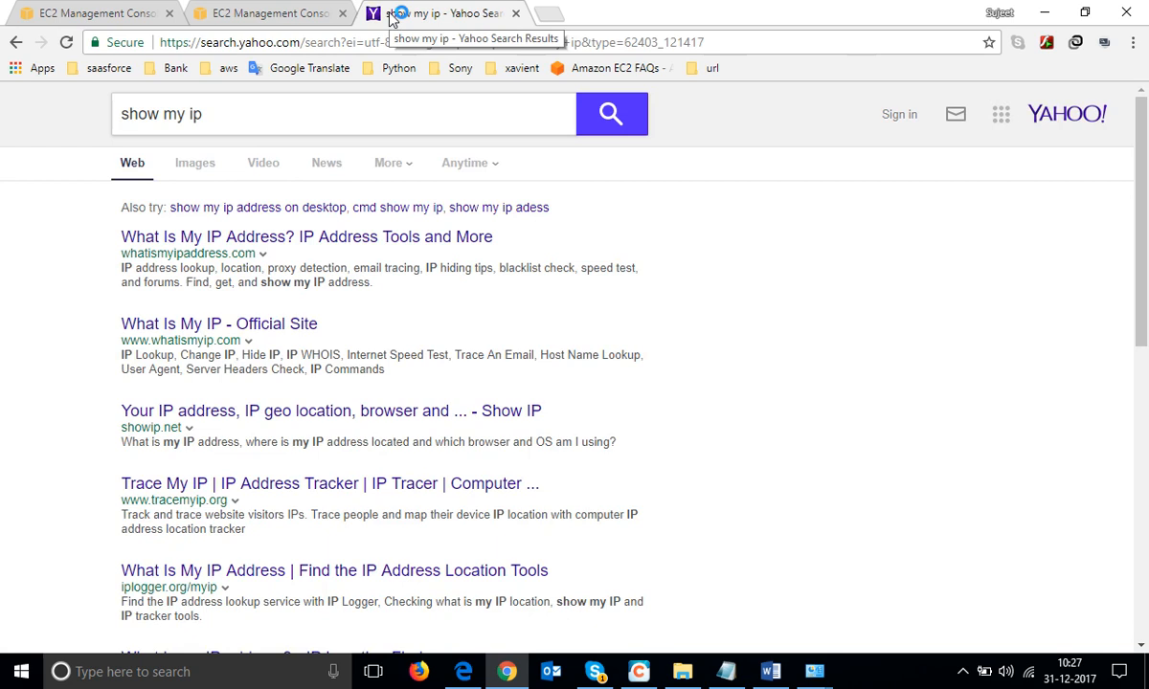
left_click(192, 240)
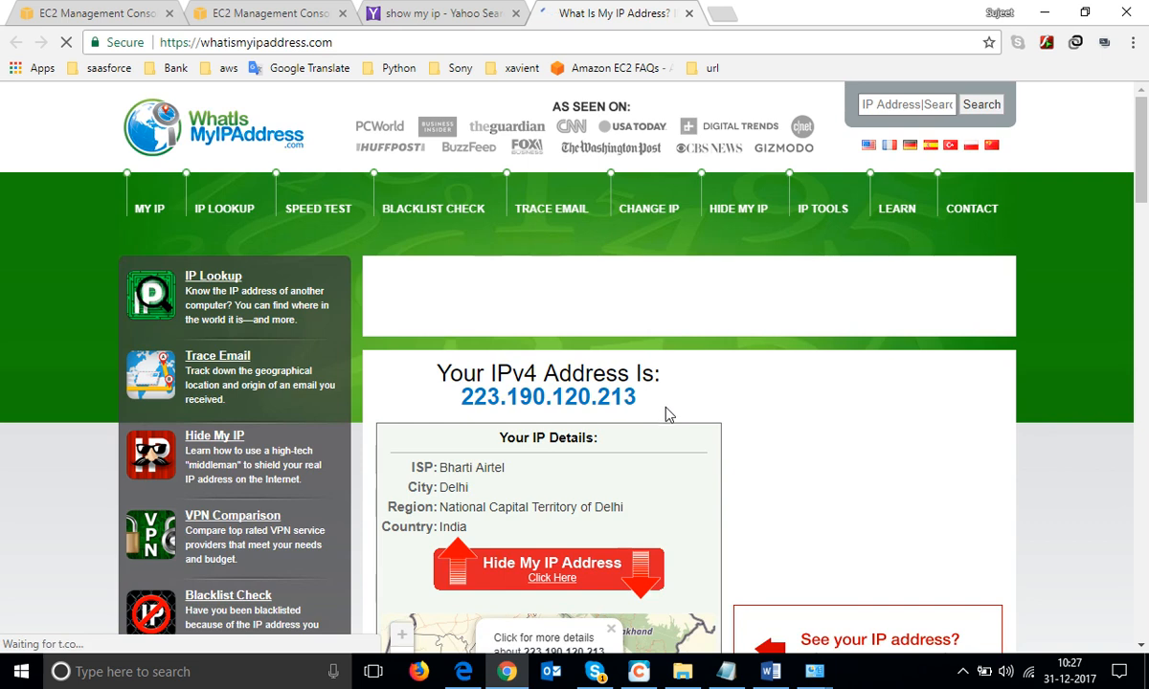
left_click_drag(638, 396, 466, 407)
key("ctrl+c")
- Return to the launch wizard and set the RDP rule's custom source to the copied public IP address
left_click(282, 13)
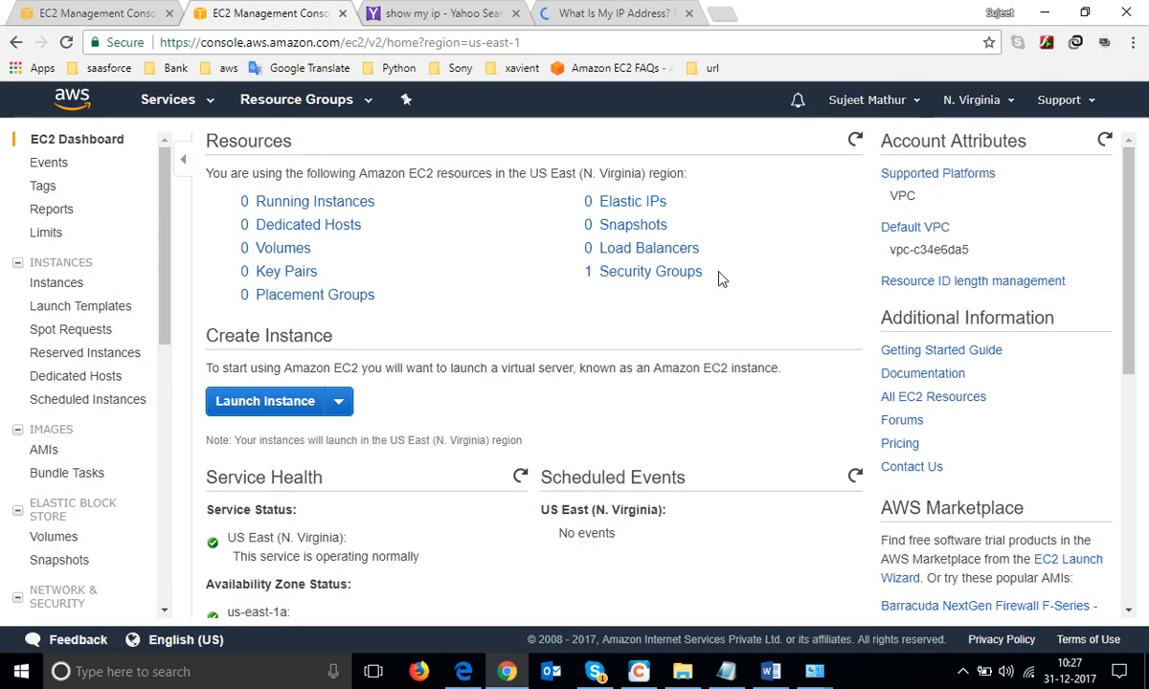
left_click(72, 9)
left_click_drag(746, 425, 612, 424)
key("ctrl+v")
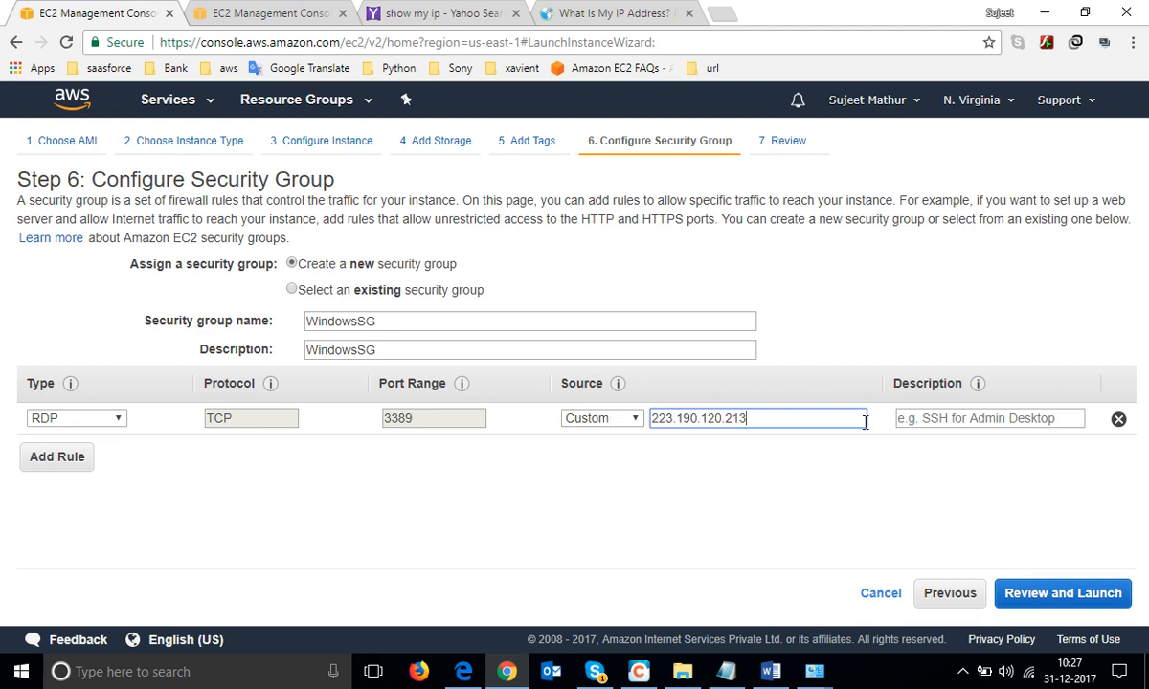
left_click(763, 467)
- Enter Croma Office as the RDP rule's description and set its source to Anywhere
left_click(943, 421)
type("Croma Offic")
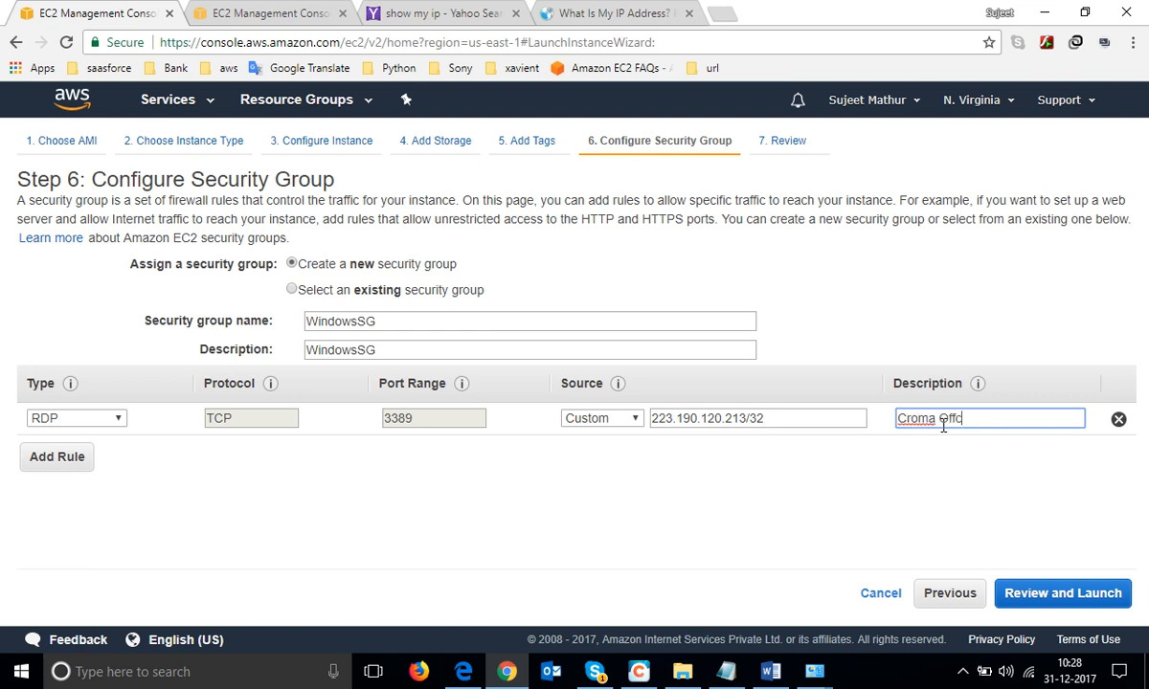
type("e")
left_click(551, 466)
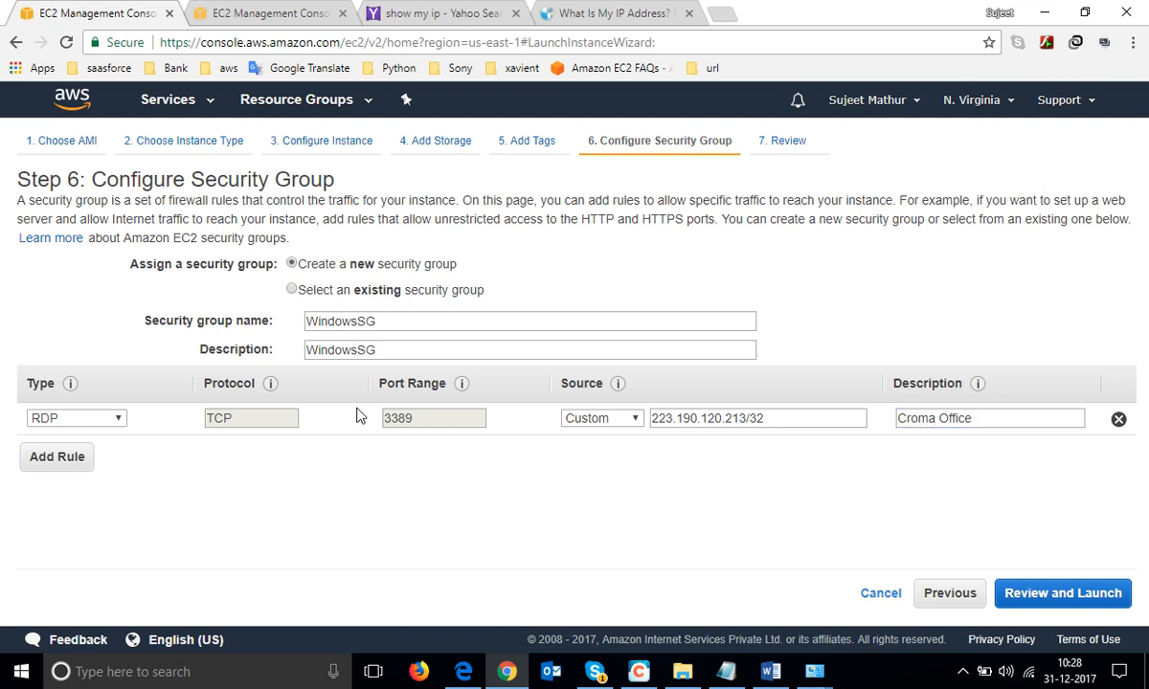
left_click(573, 418)
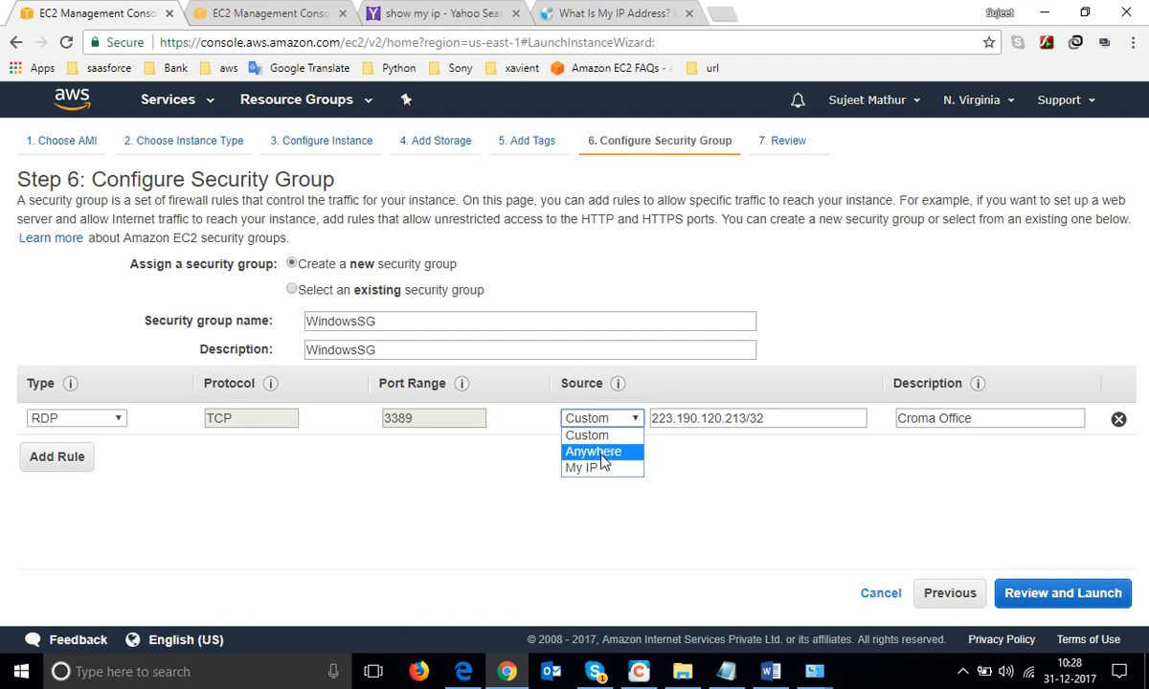
left_click(604, 453)
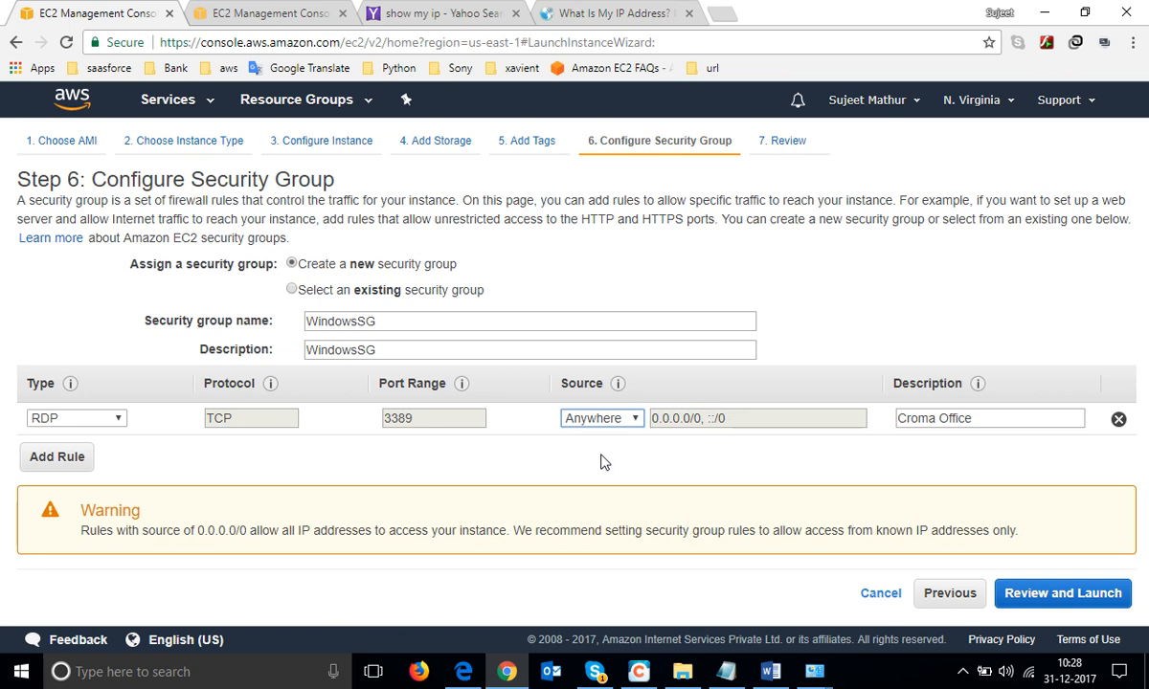
- Switch the RDP rule's source to My IP and back to an empty Custom source, and try to continue to the launch review
left_click(600, 419)
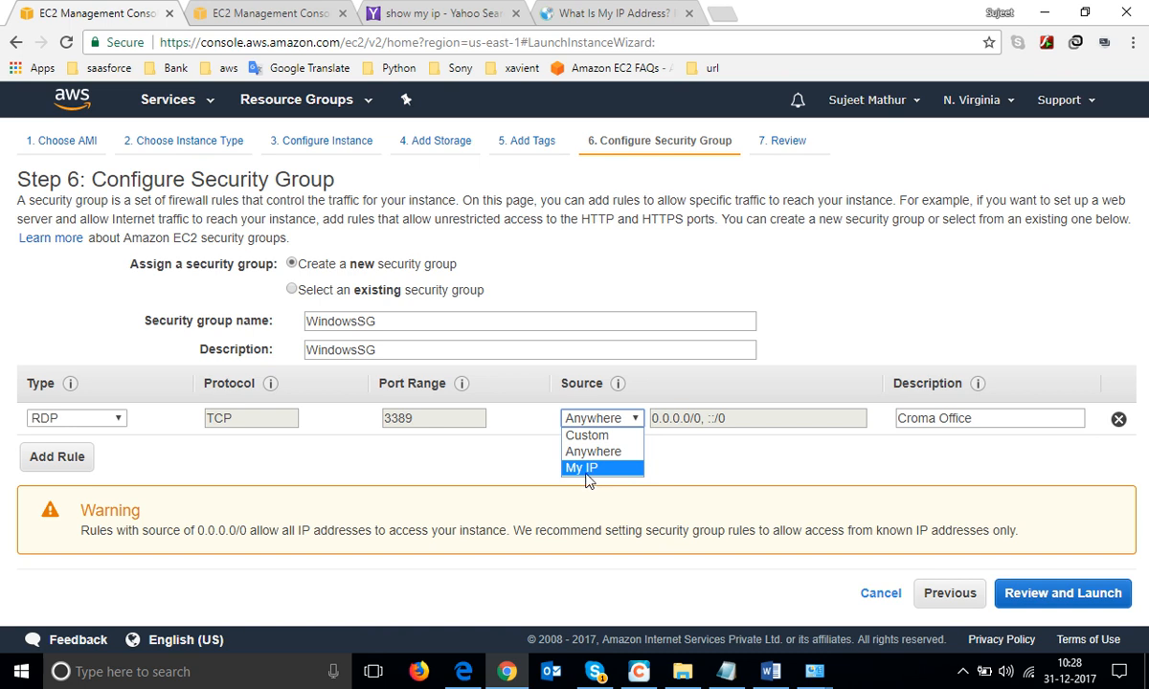
left_click(593, 472)
left_click_drag(777, 421, 682, 419)
left_click(599, 418)
left_click(588, 442)
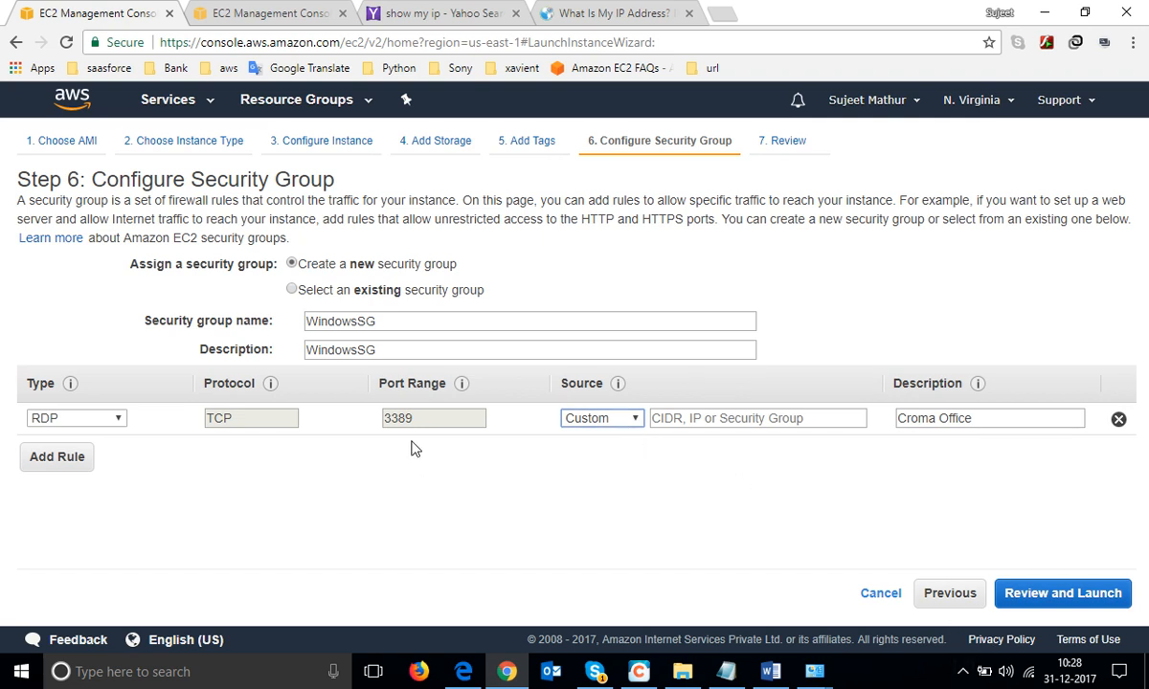
left_click(1050, 599)
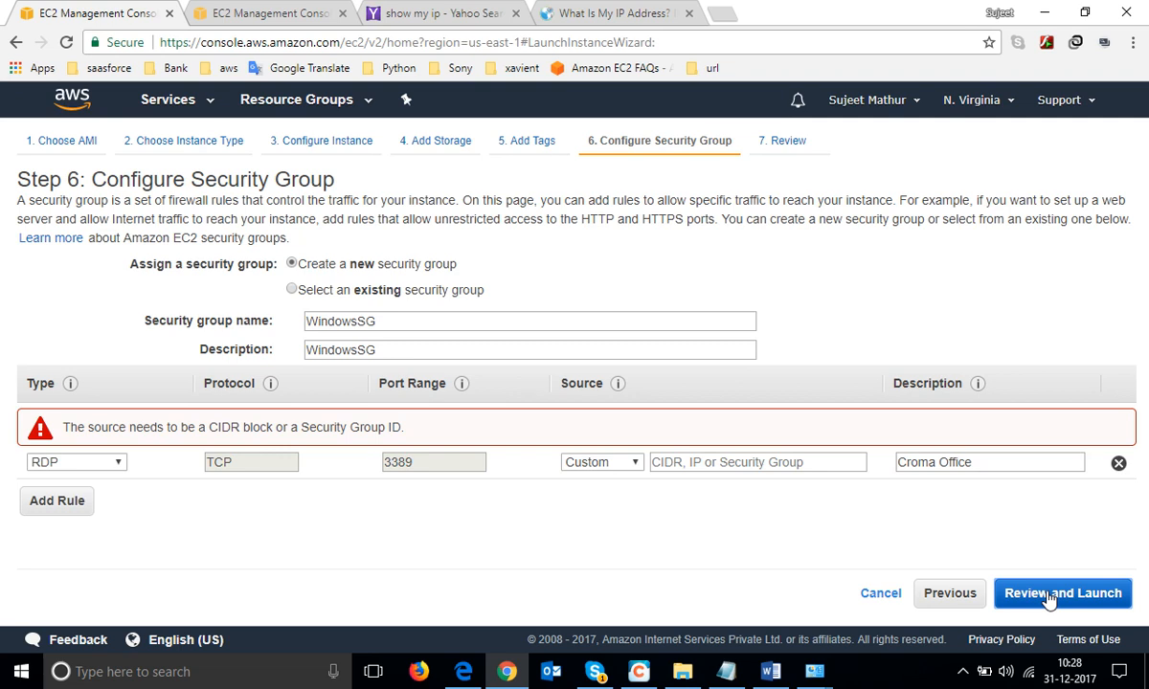
- Recheck the public IPv4 address on the IP lookup page and set the RDP rule's source to My IP
left_click(609, 464)
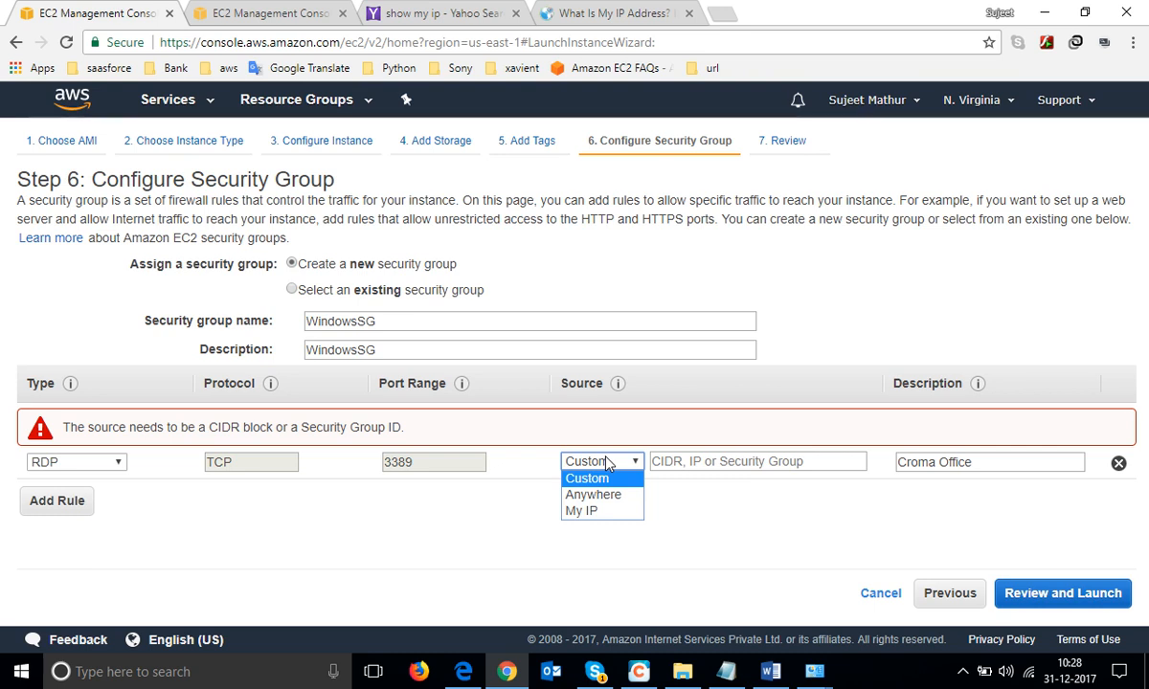
left_click(584, 12)
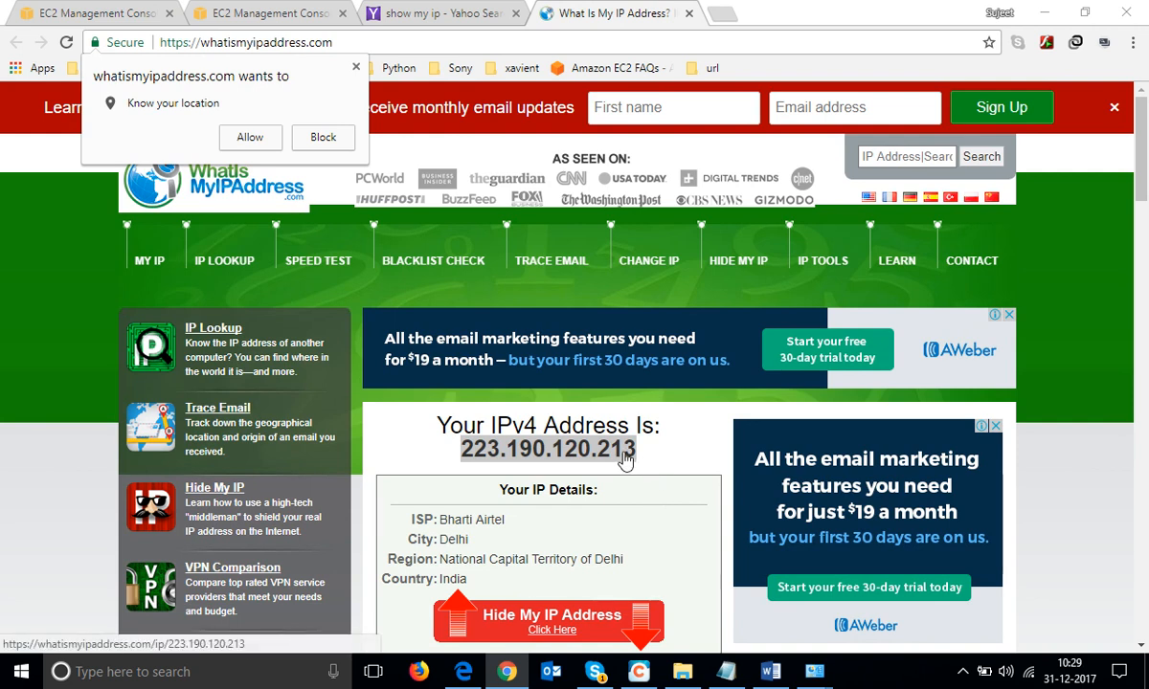
left_click(299, 12)
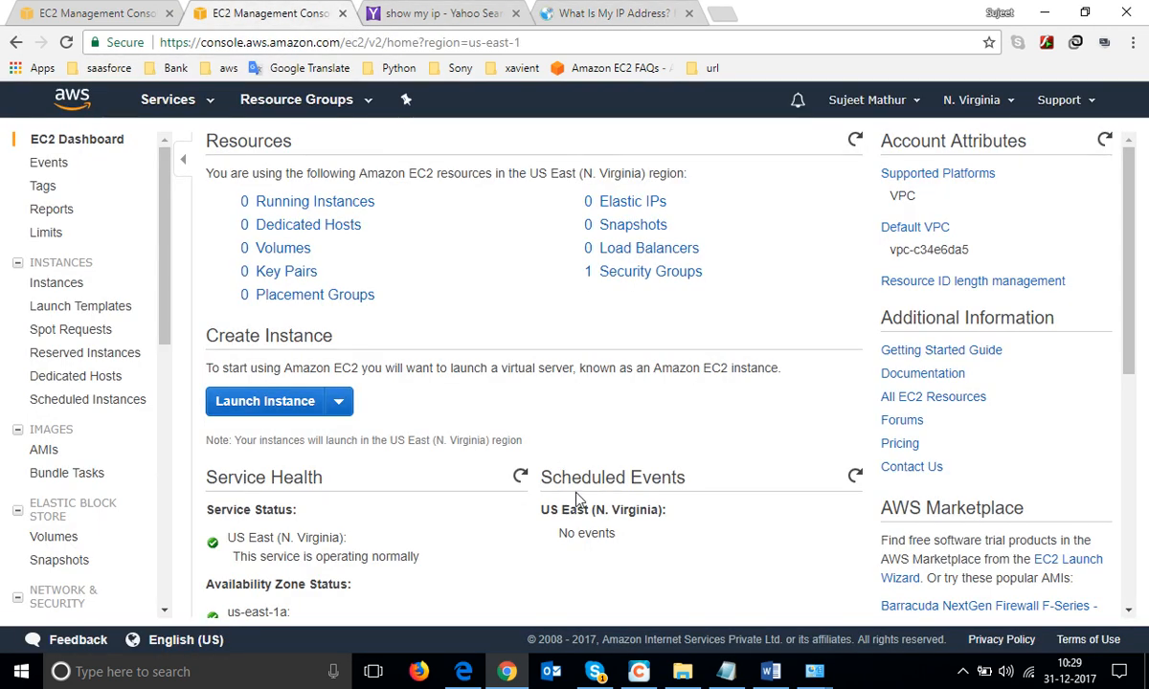
left_click(95, 13)
left_click(766, 463)
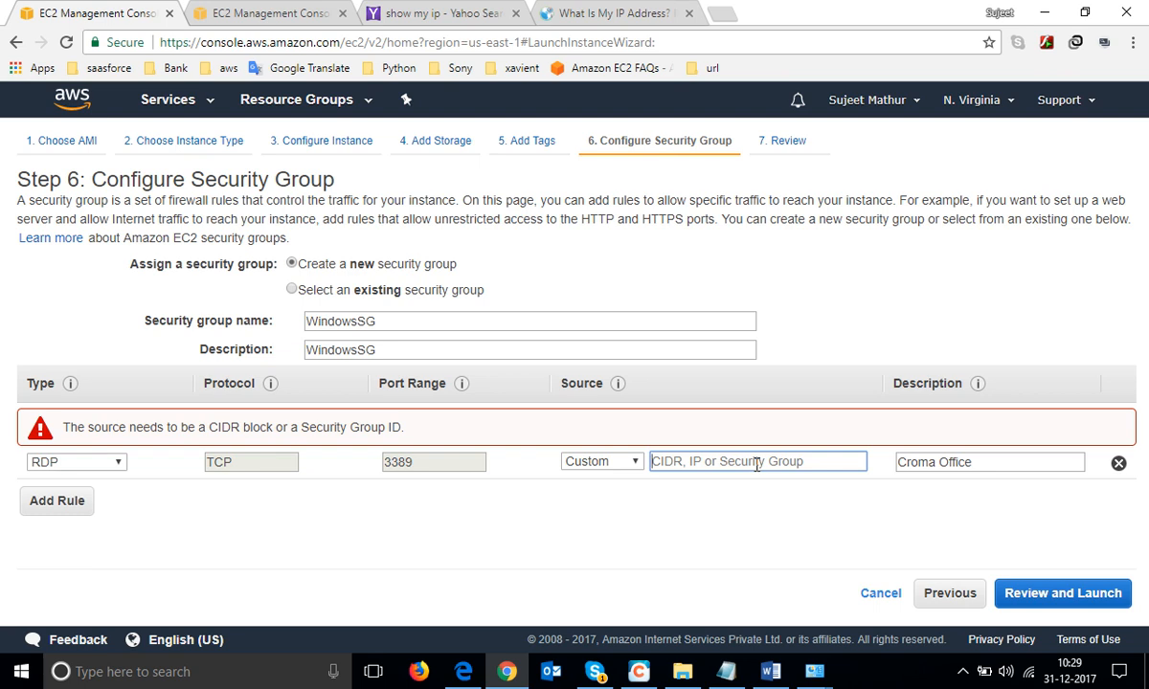
left_click(613, 467)
left_click(585, 510)
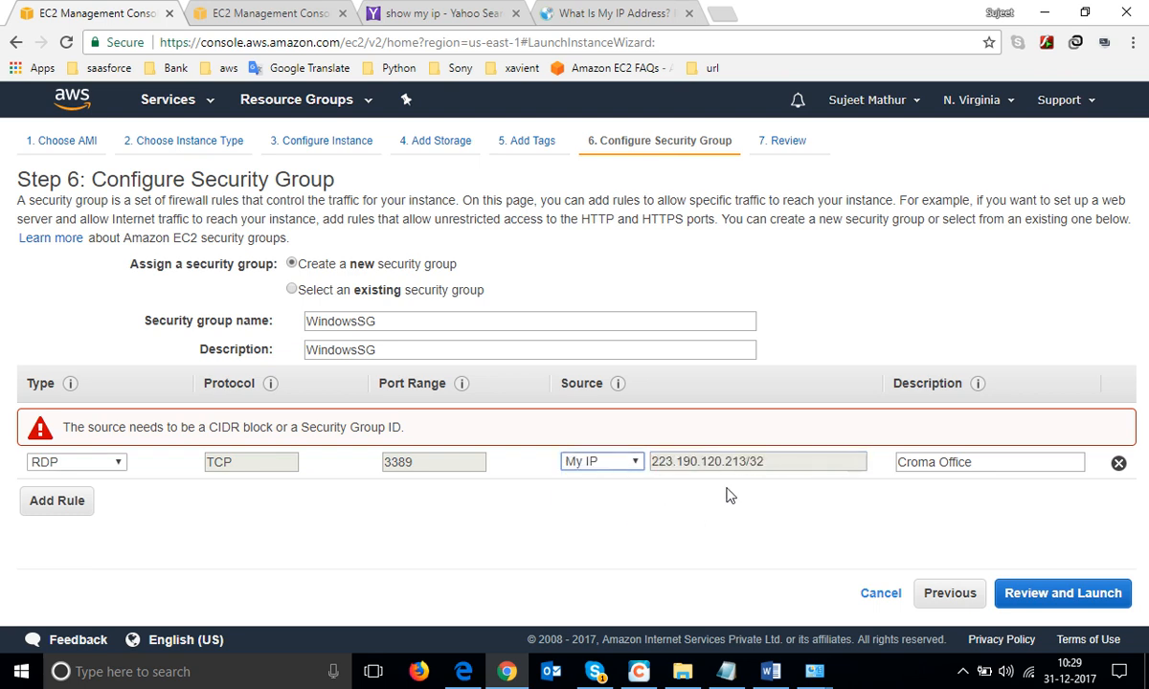
- Continue to the launch review, check the AMI, instance type and security group details, and start the launch
left_click(1108, 593)
scroll(608, 359, "down", 2)
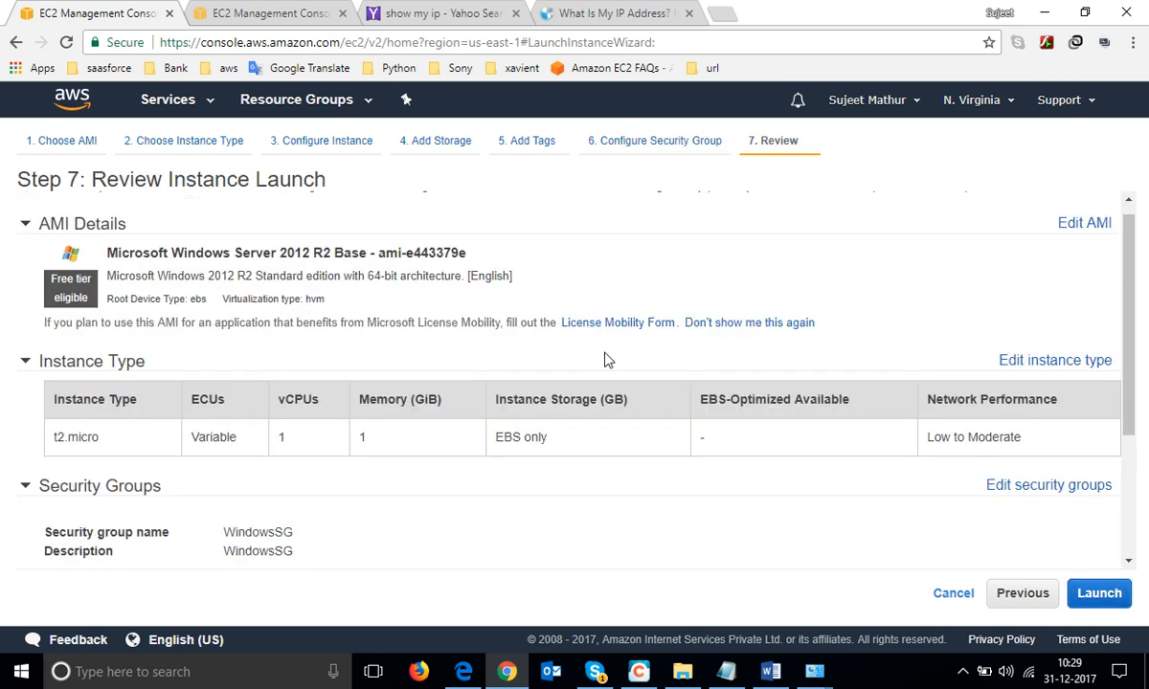
scroll(620, 382, "up", 2)
scroll(623, 379, "down", 2)
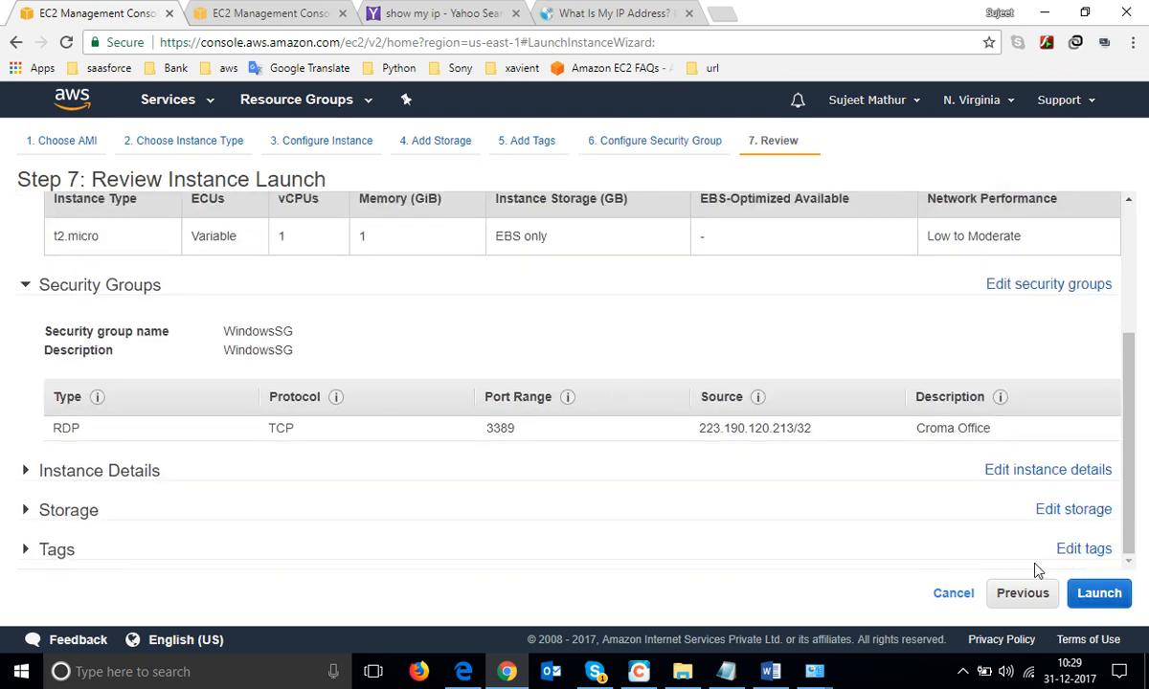
left_click(1099, 595)
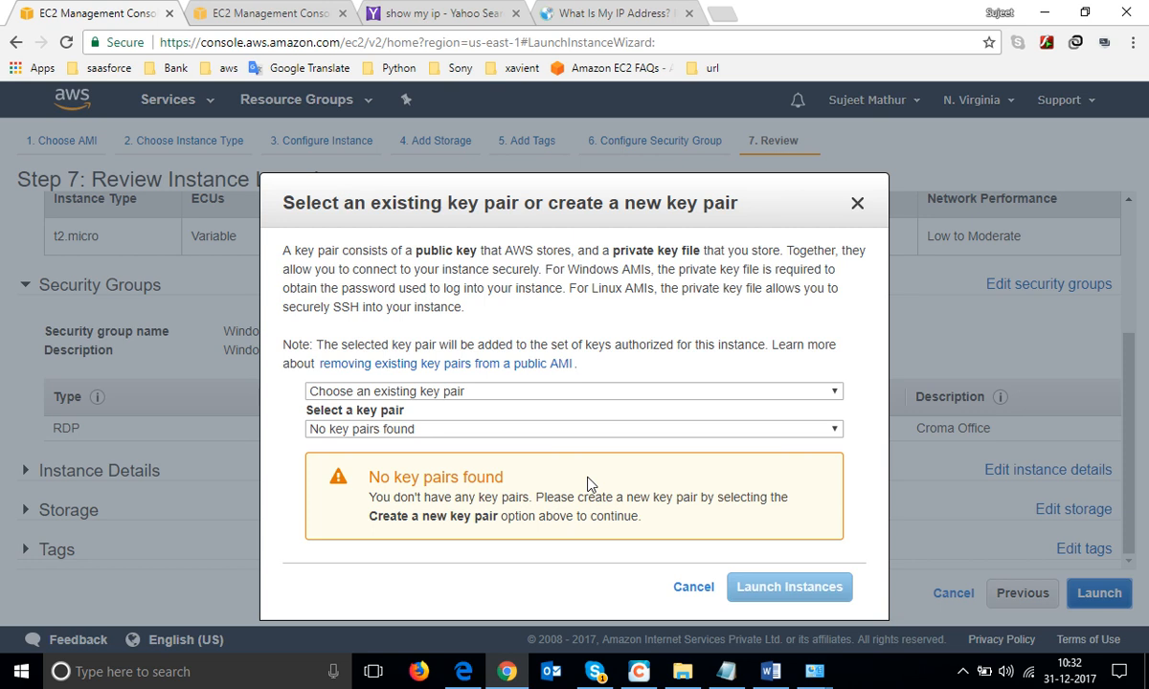
- Create a new key pair named window and download its private key file
left_click(964, 675)
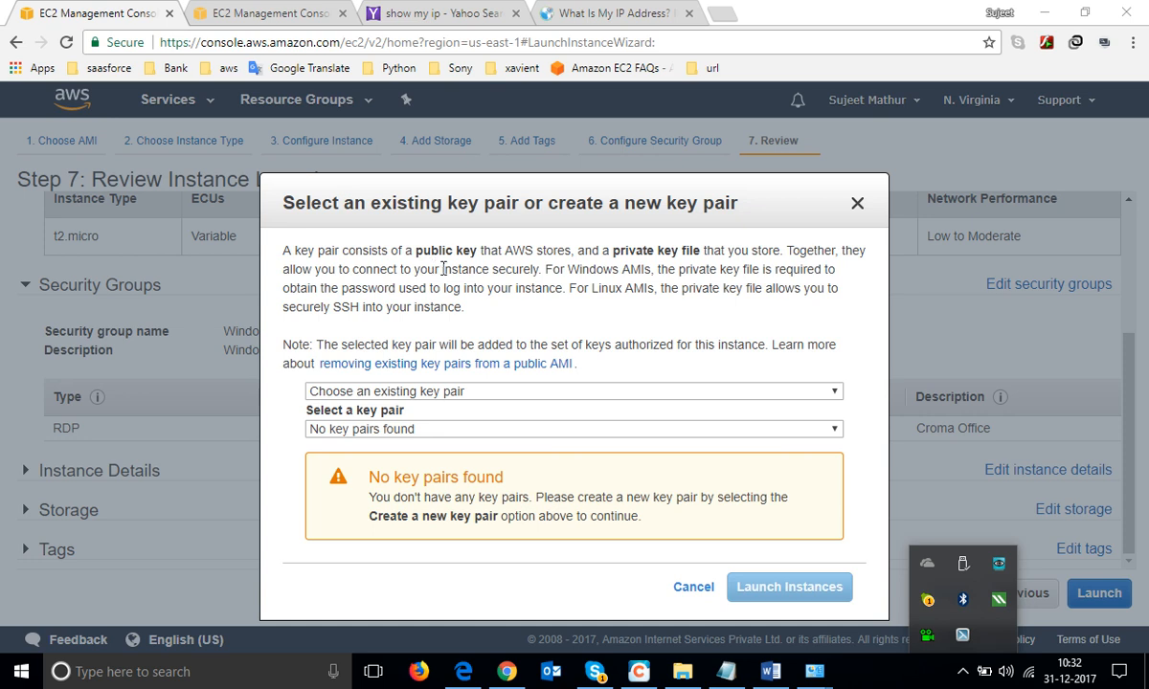
left_click(441, 394)
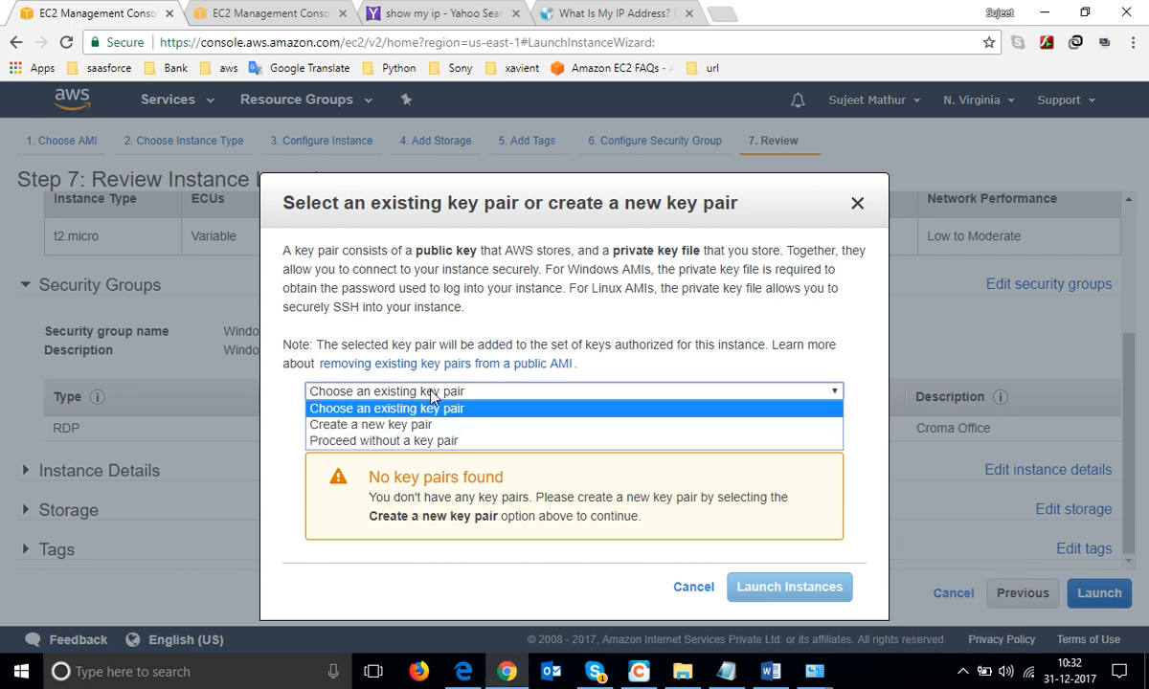
left_click(342, 424)
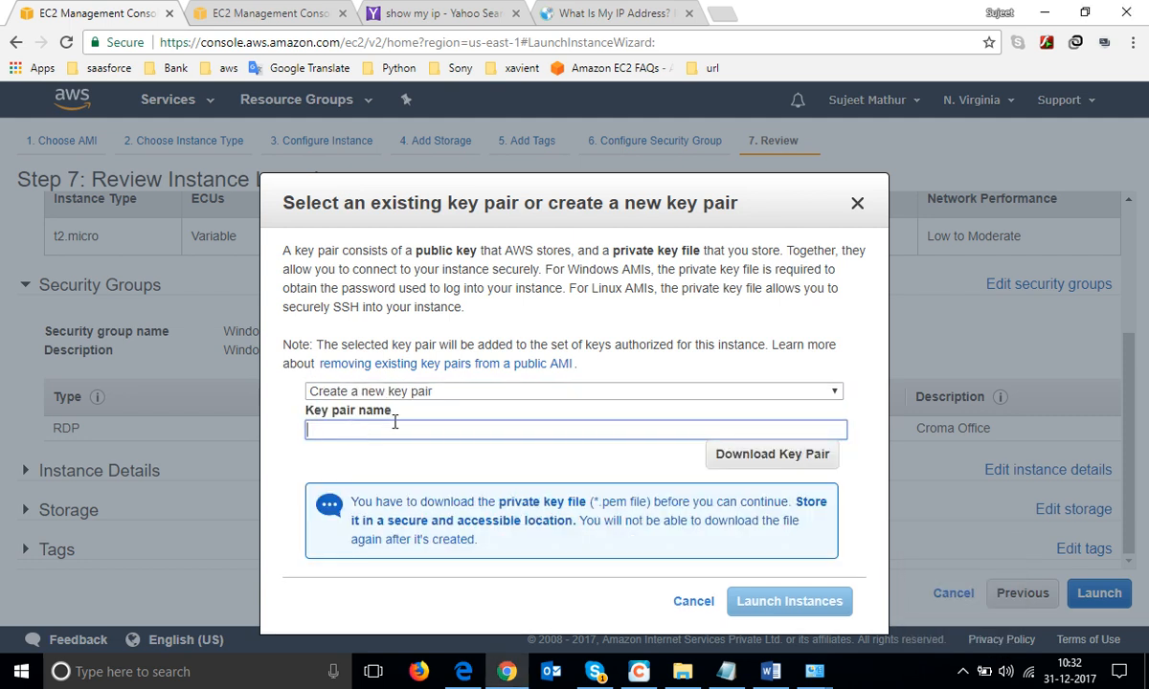
left_click(962, 671)
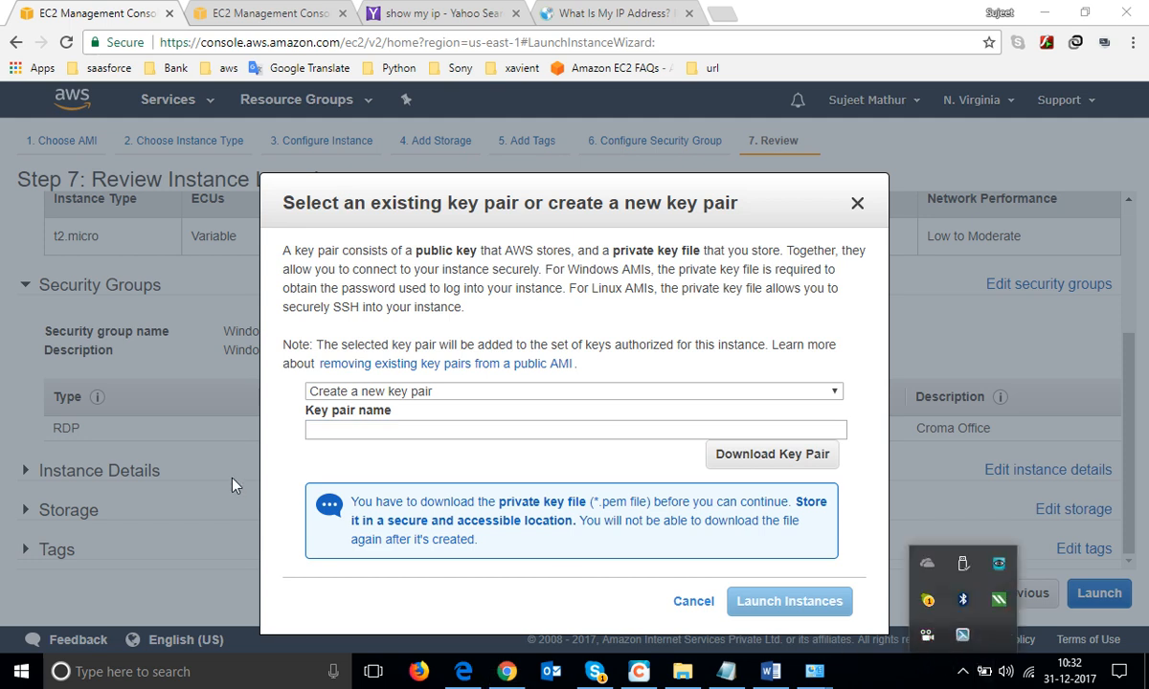
left_click(321, 430)
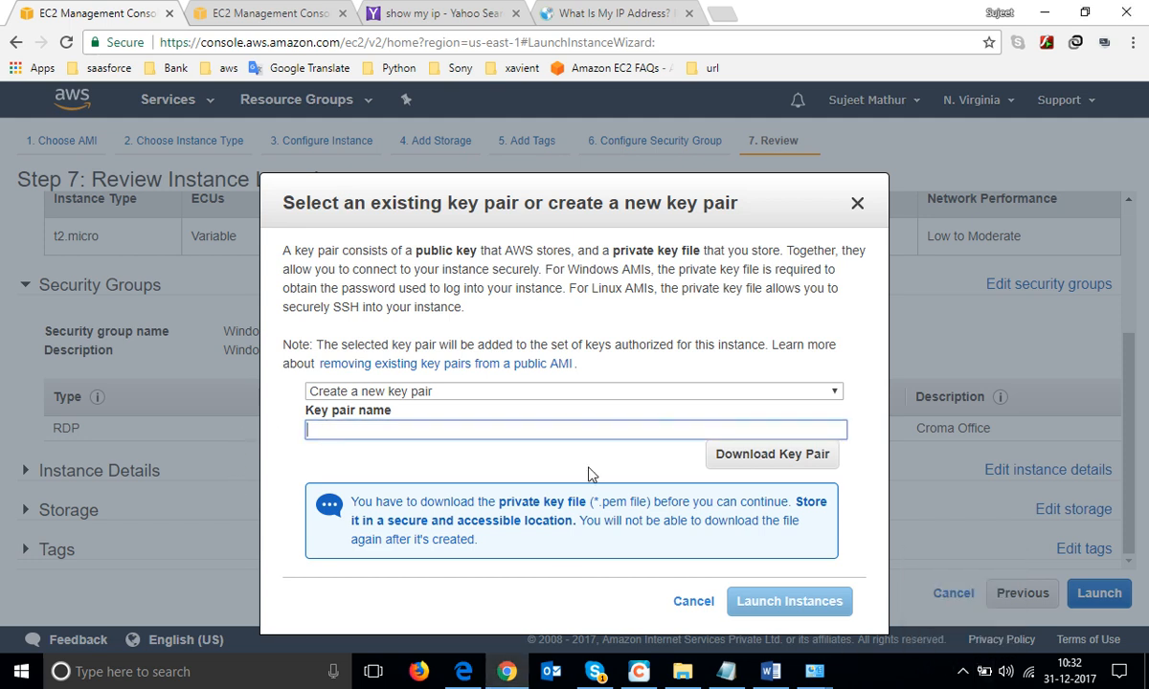
type("window")
left_click(747, 459)
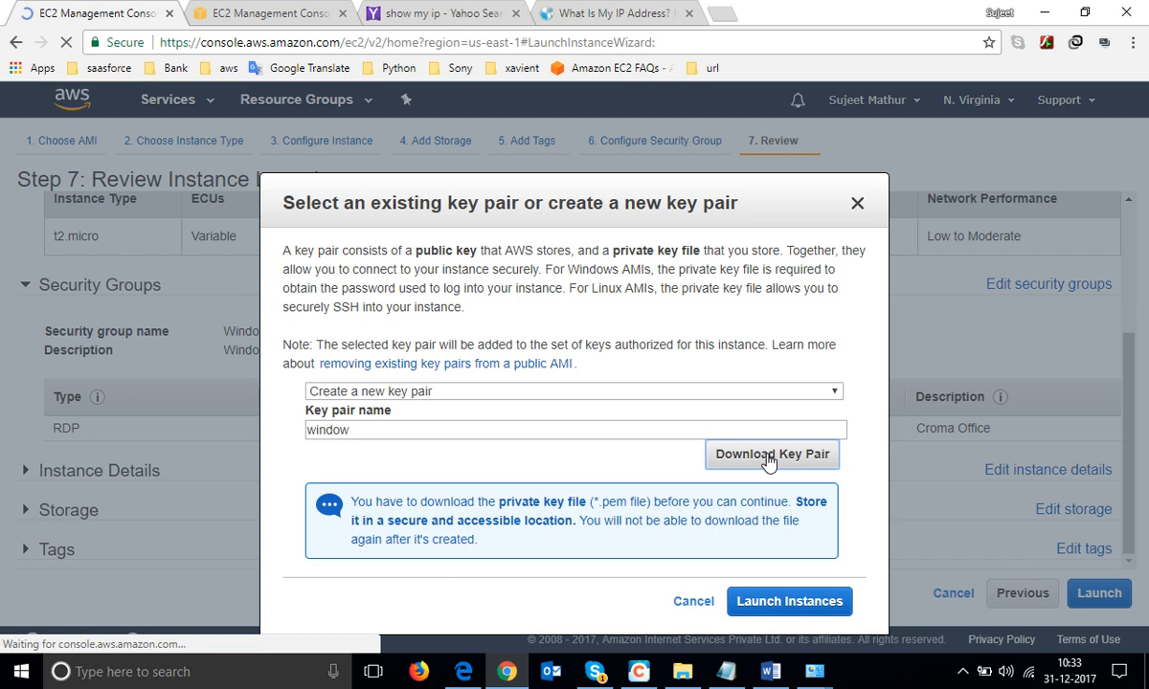
- Launch the instance with the new key pair and open it in the instances list from the launch status page
scroll(765, 551, "down", 1)
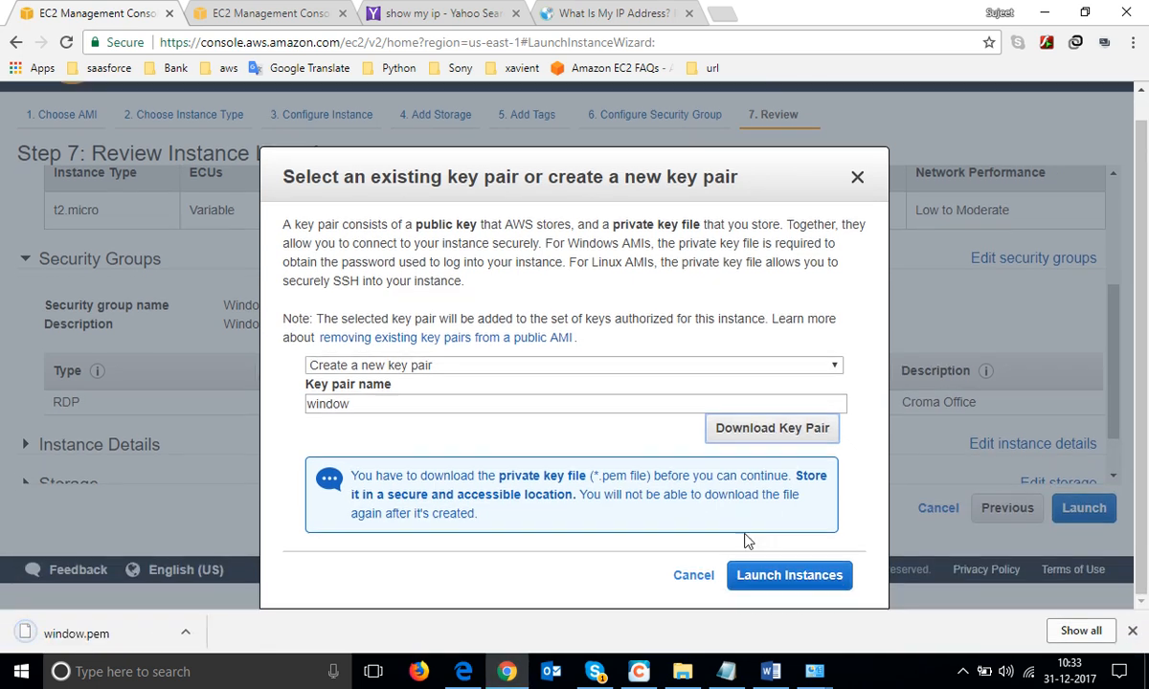
left_click(783, 576)
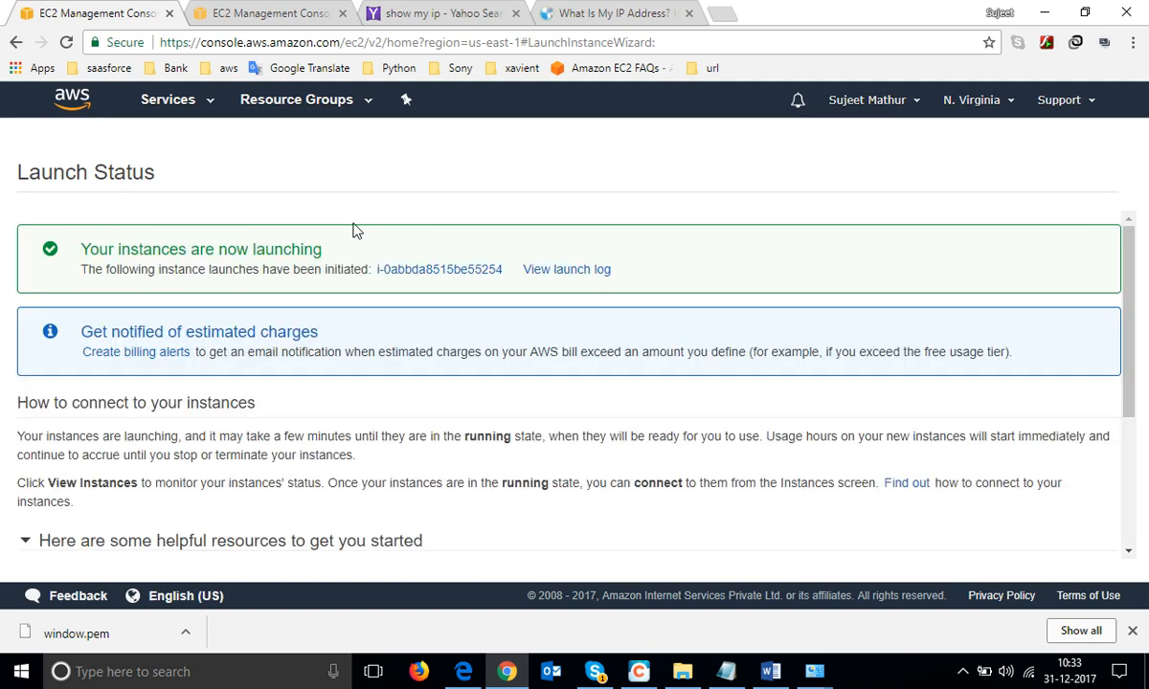
left_click(419, 269)
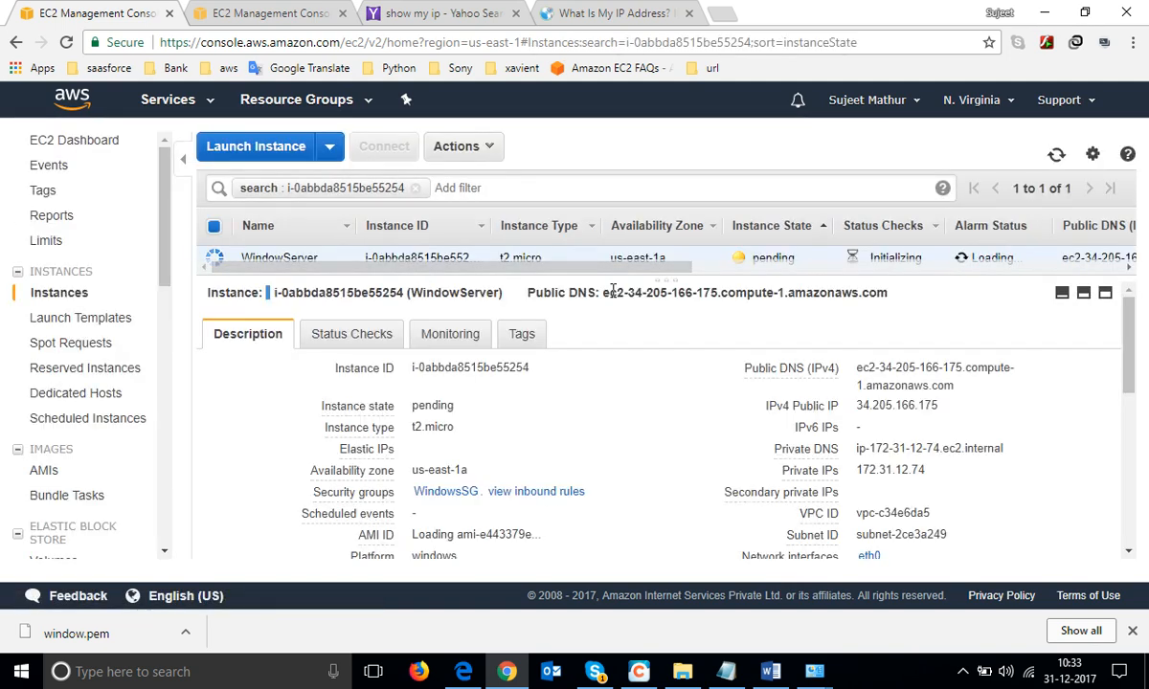
- Examine the instance's IPv4 public IP and refresh the instances list to check its state
left_click_drag(938, 436, 856, 435)
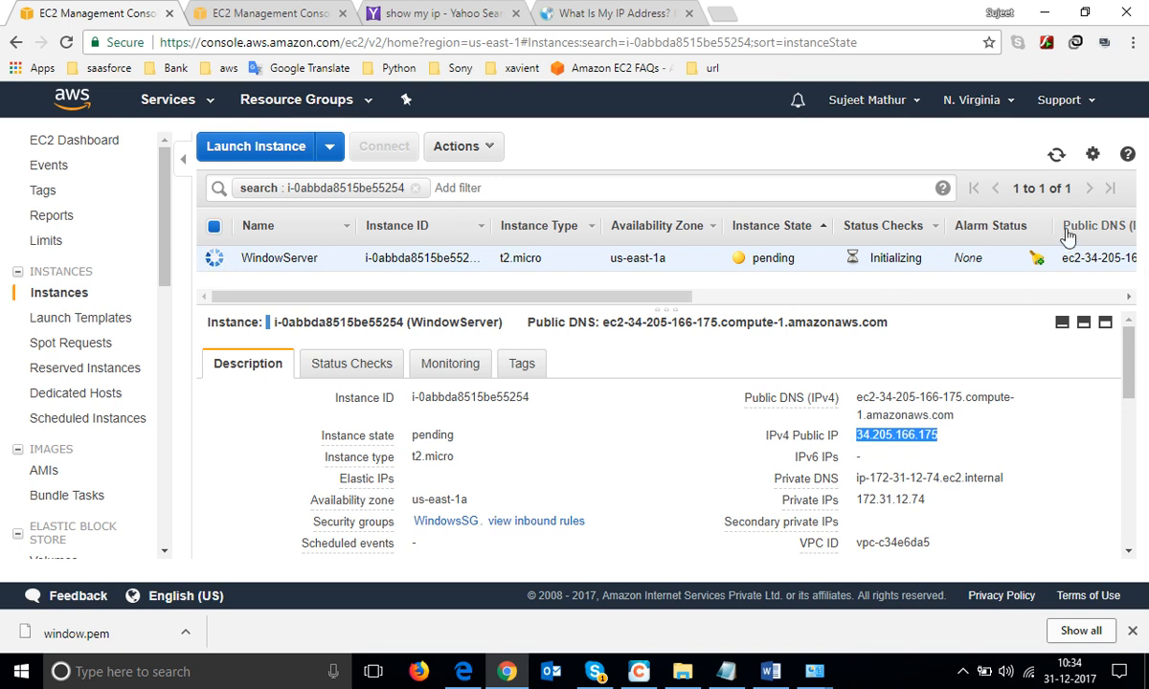
left_click(1055, 156)
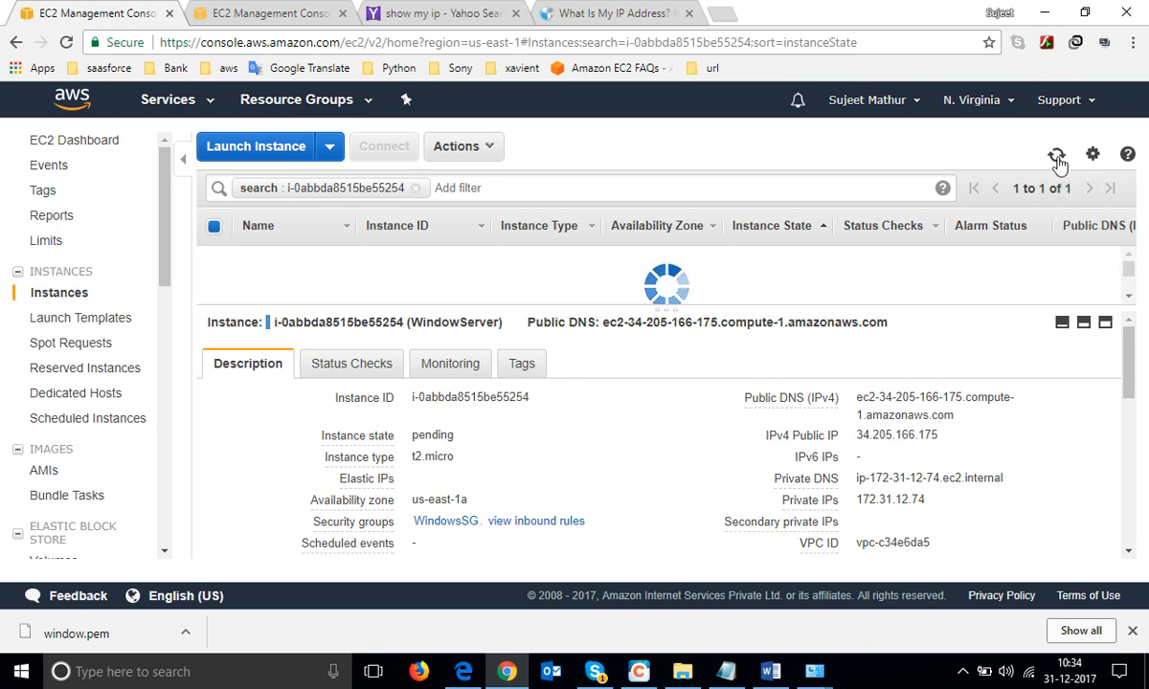
left_click(1057, 159)
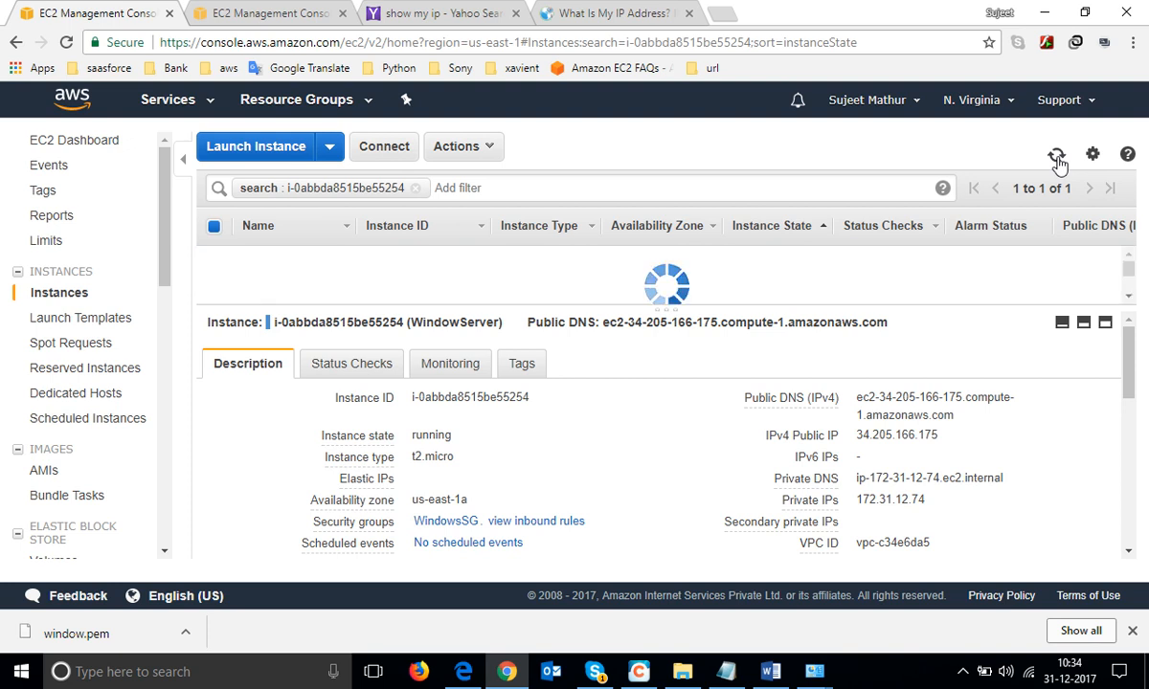
- Try to retrieve the default Windows administrator password for the WindowServer instance
left_click(490, 152)
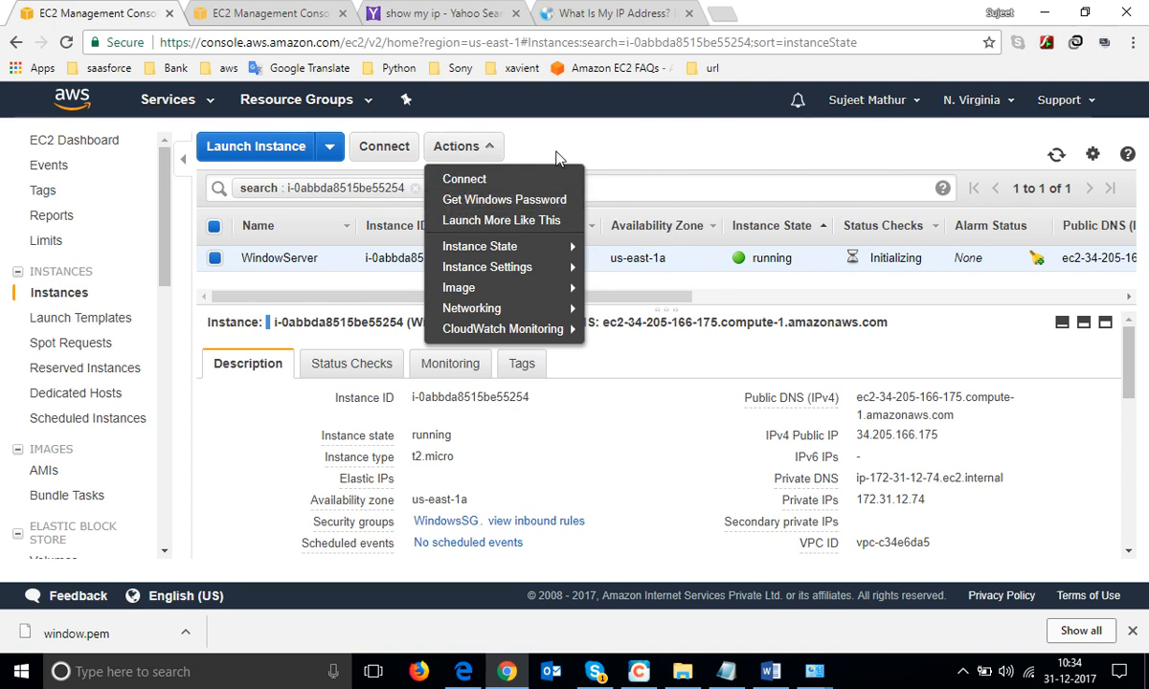
left_click(474, 203)
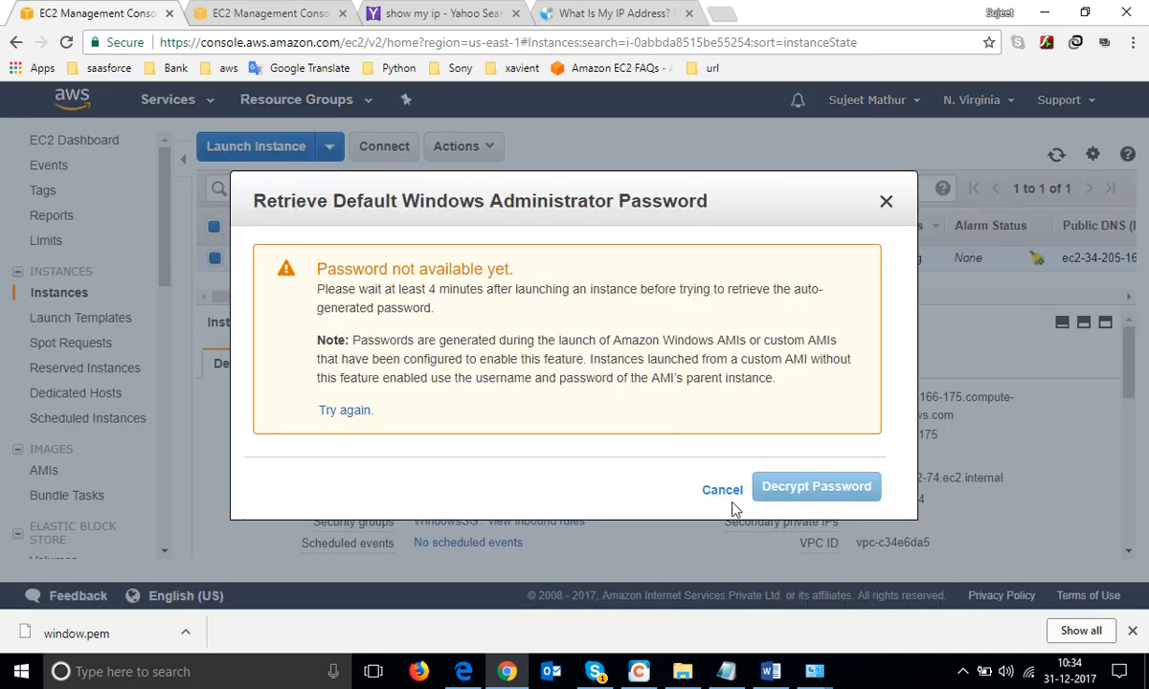
left_click(722, 490)
- Close the IP lookup and Yahoo search pages, and keep refreshing the instances list to check the status checks
left_click(1055, 157)
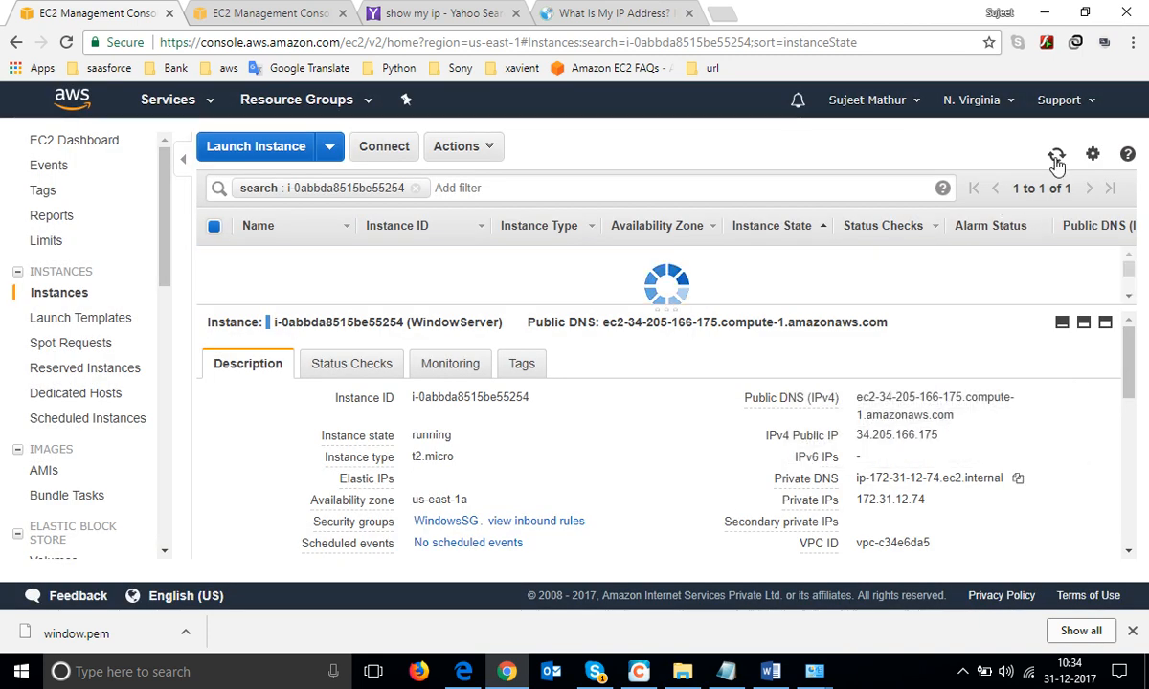
left_click(1056, 157)
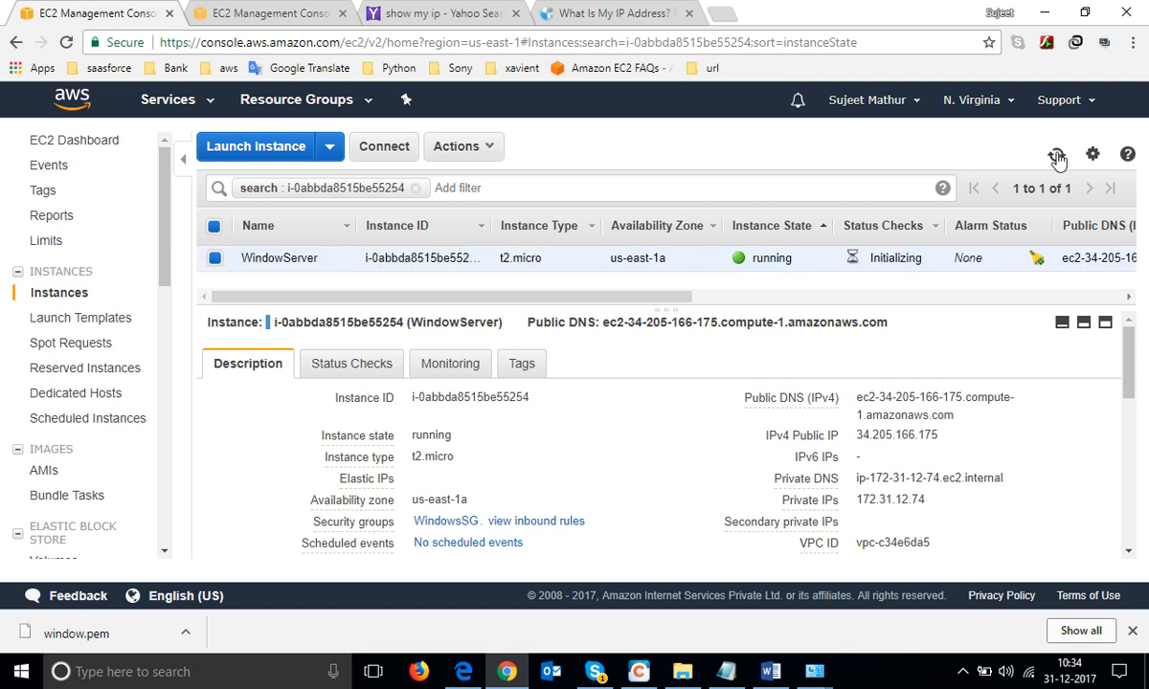
left_click(1056, 157)
left_click(687, 13)
left_click(515, 13)
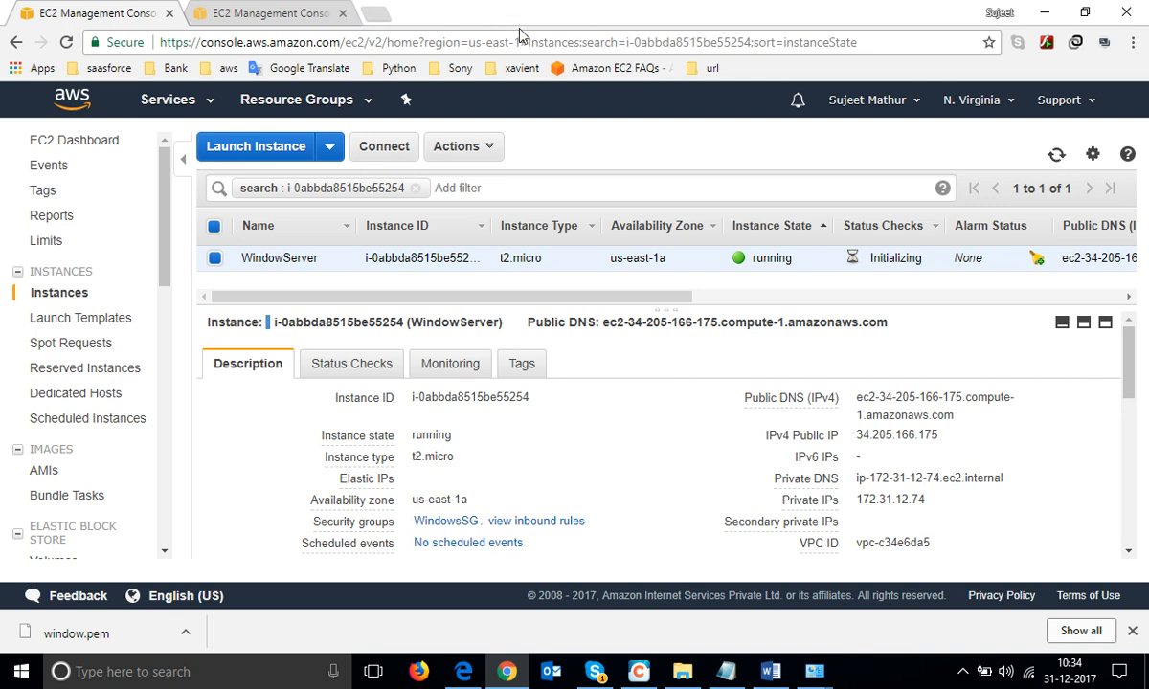
left_click(1056, 158)
left_click(1055, 155)
left_click(1055, 155)
left_click(1056, 157)
left_click(483, 148)
left_click(469, 199)
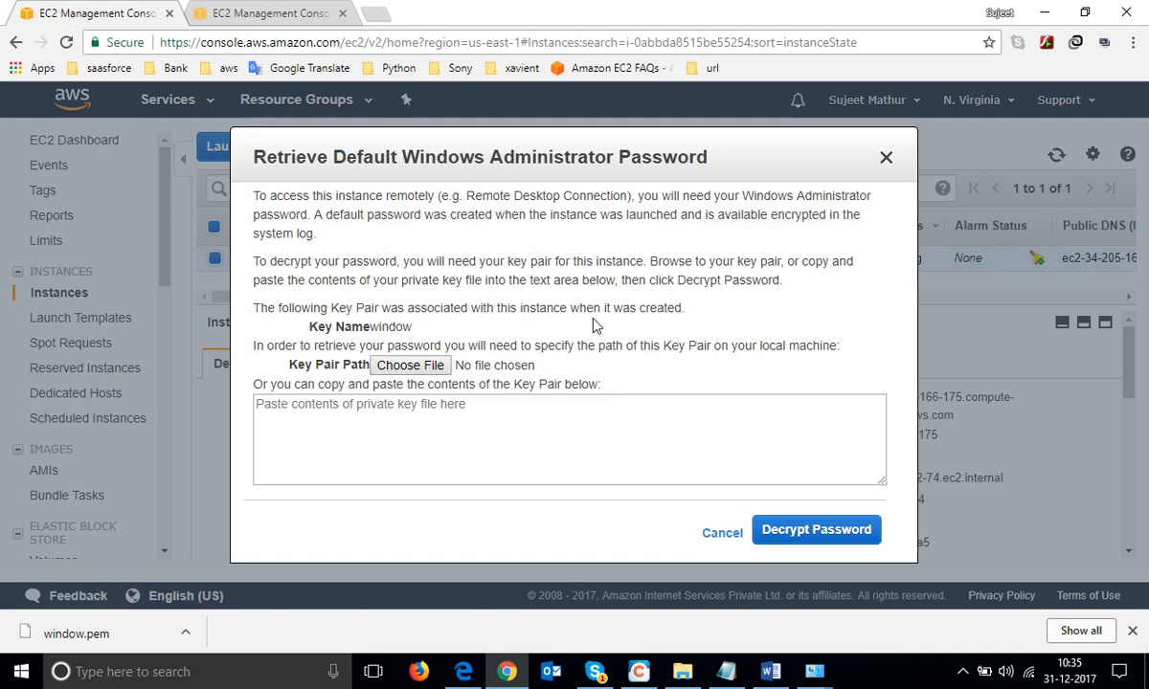
left_click(884, 157)
- Decrypt the instance's default Windows administrator password using the key pair file window.pem from the Downloads folder
left_click(487, 151)
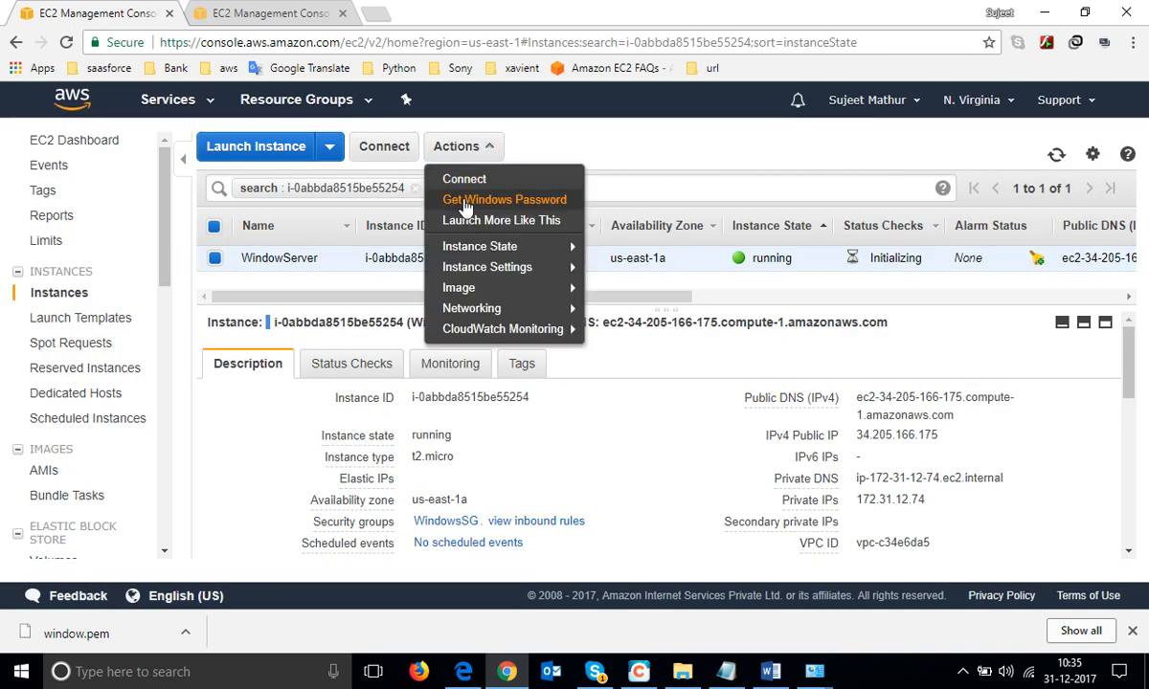
left_click(465, 203)
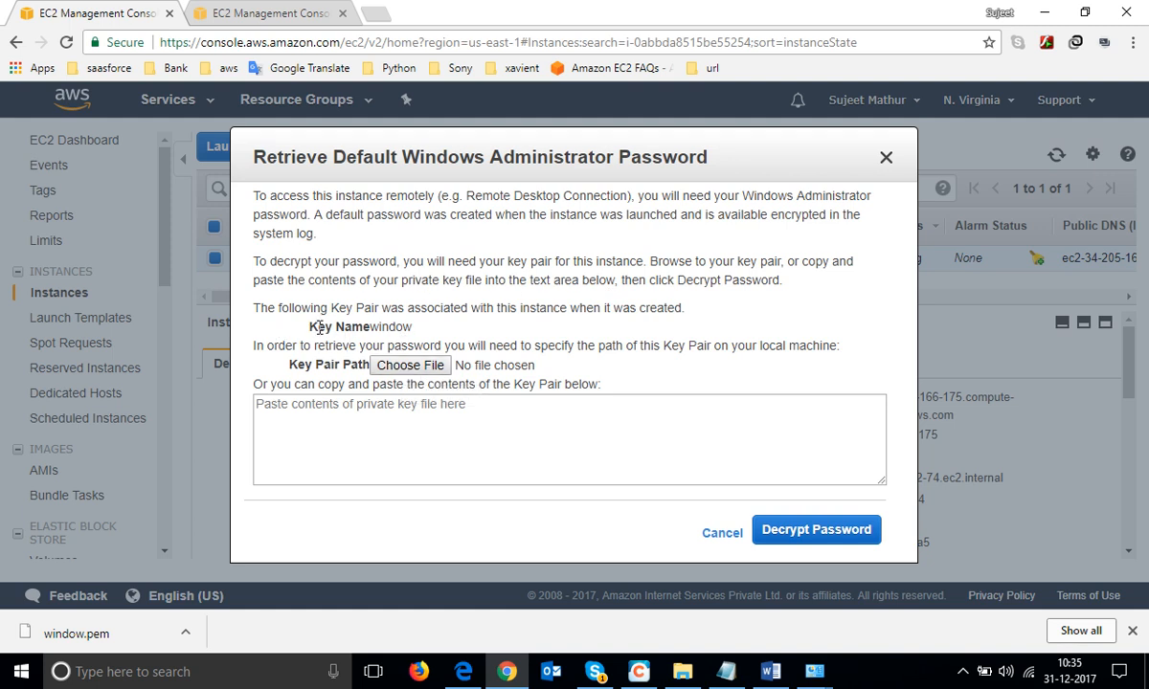
double_click(392, 326)
left_click(392, 365)
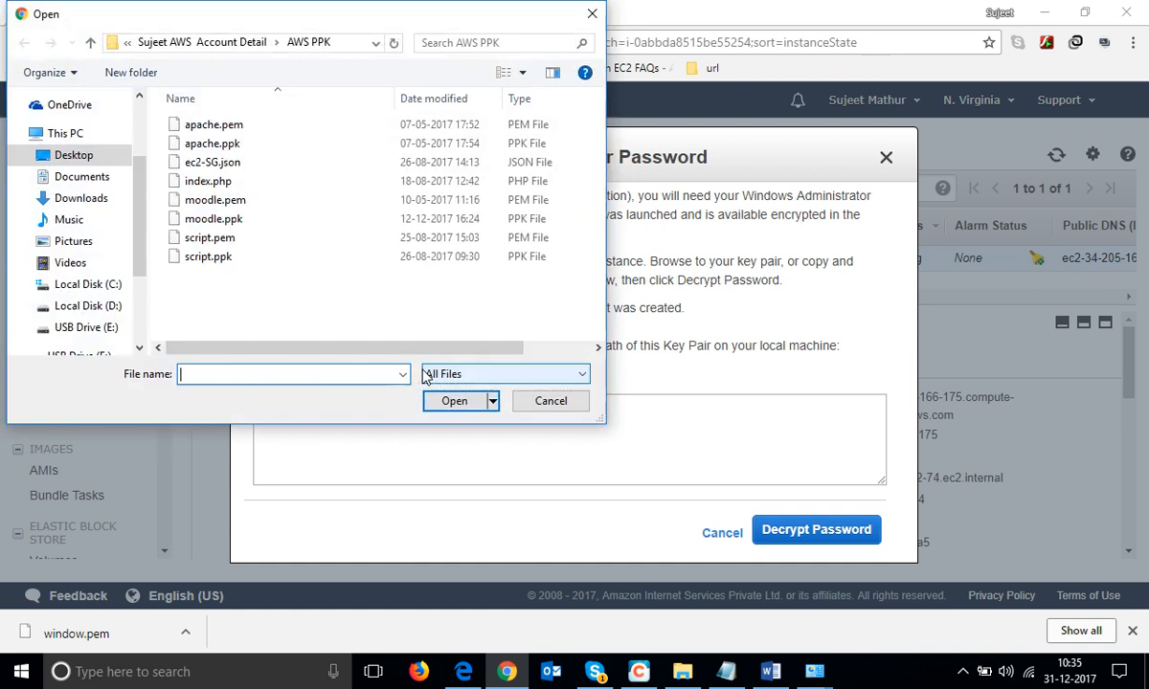
left_click(67, 199)
left_click(421, 170)
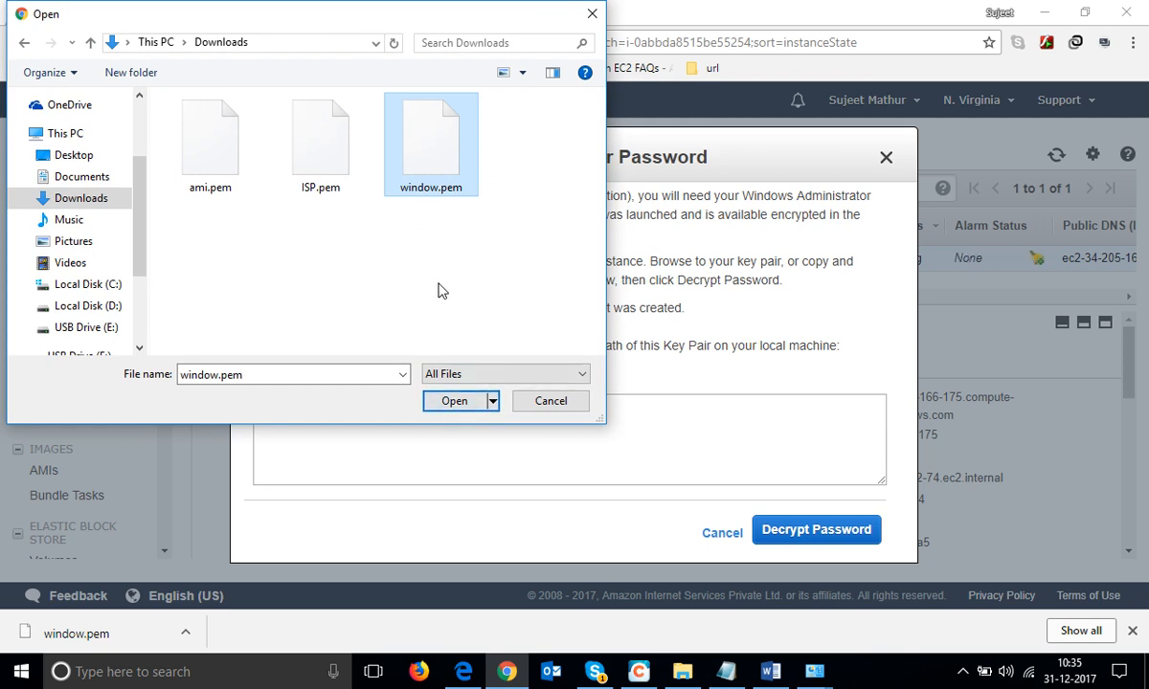
left_click(445, 401)
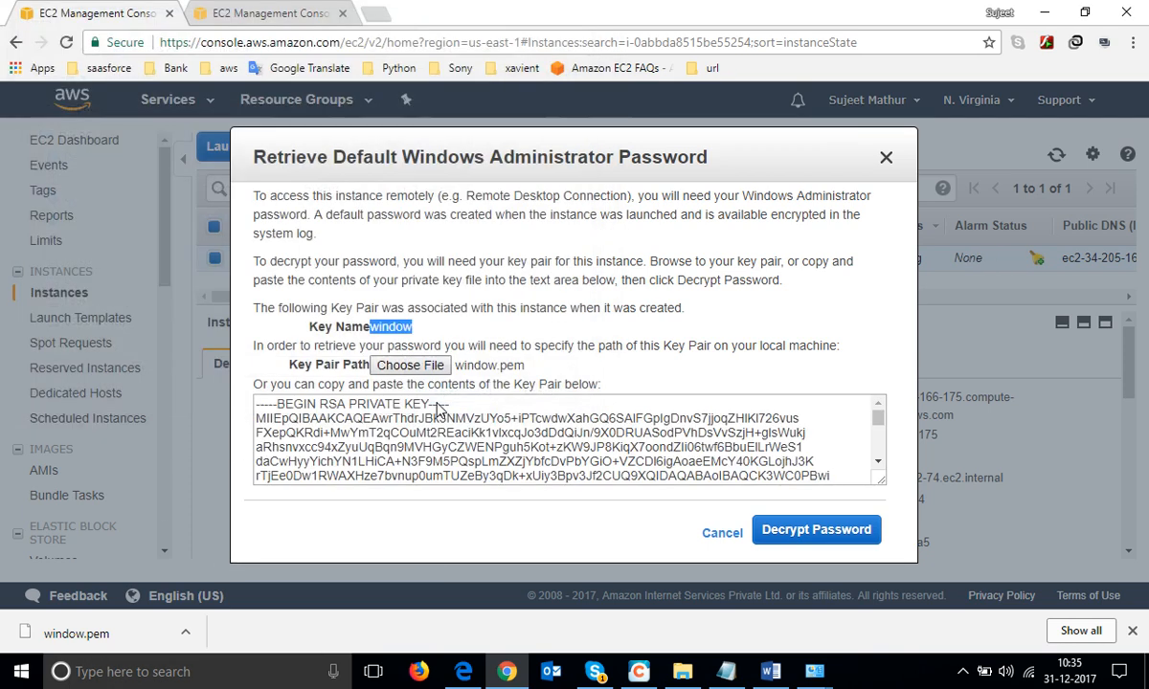
left_click(814, 531)
- Copy the public DNS, user name and password from the decrypted connection information
left_click_drag(467, 482, 294, 440)
right_click(342, 428)
left_click(378, 441)
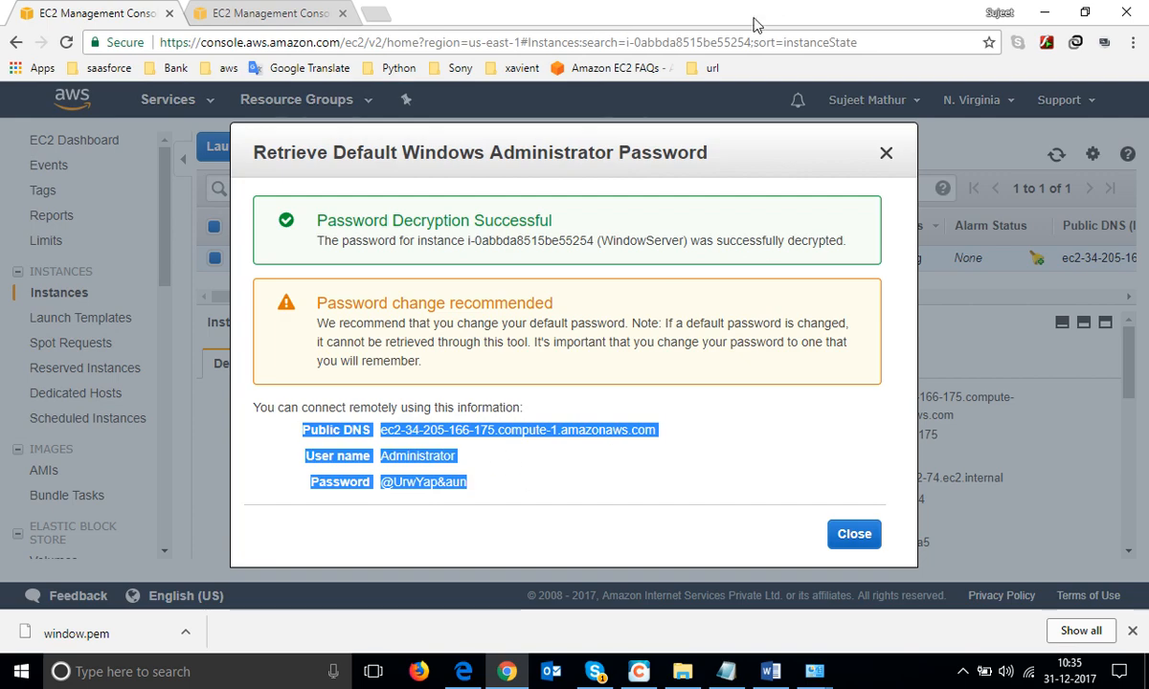
- Replace the contents of the Window text file in Notepad with the copied connection details, putting the administrator password on the Password line
left_click(886, 153)
left_click(1044, 13)
double_click(556, 298)
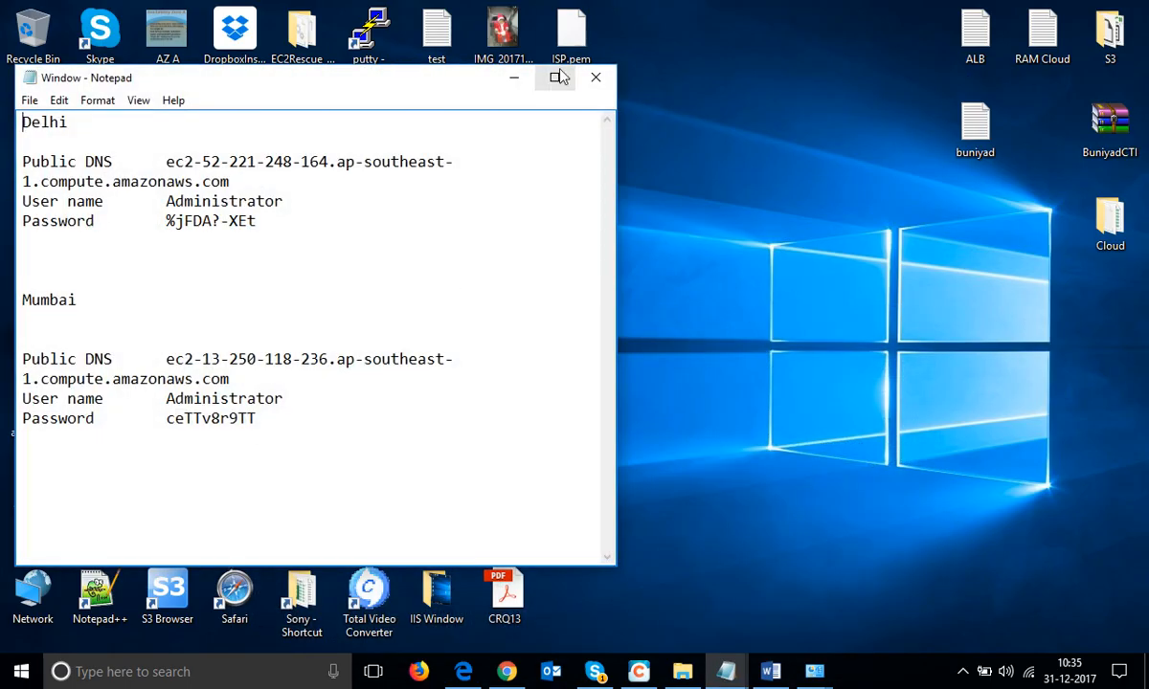
left_click(560, 76)
left_click(302, 313)
key("ctrl+a")
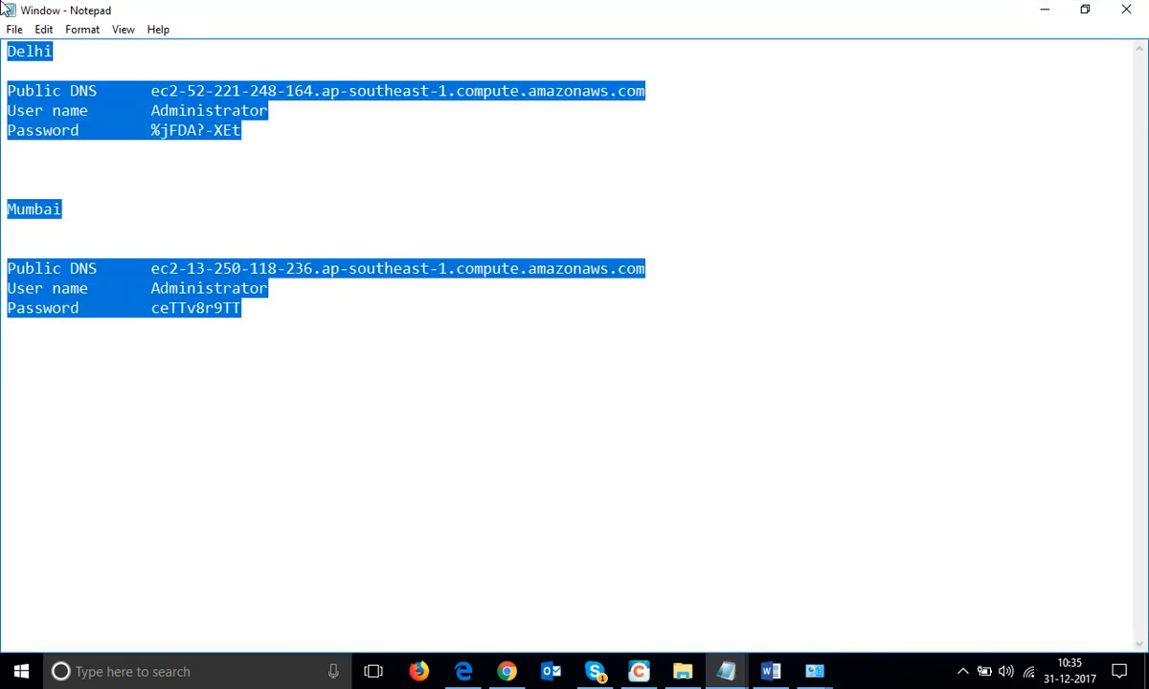
key("ctrl+v")
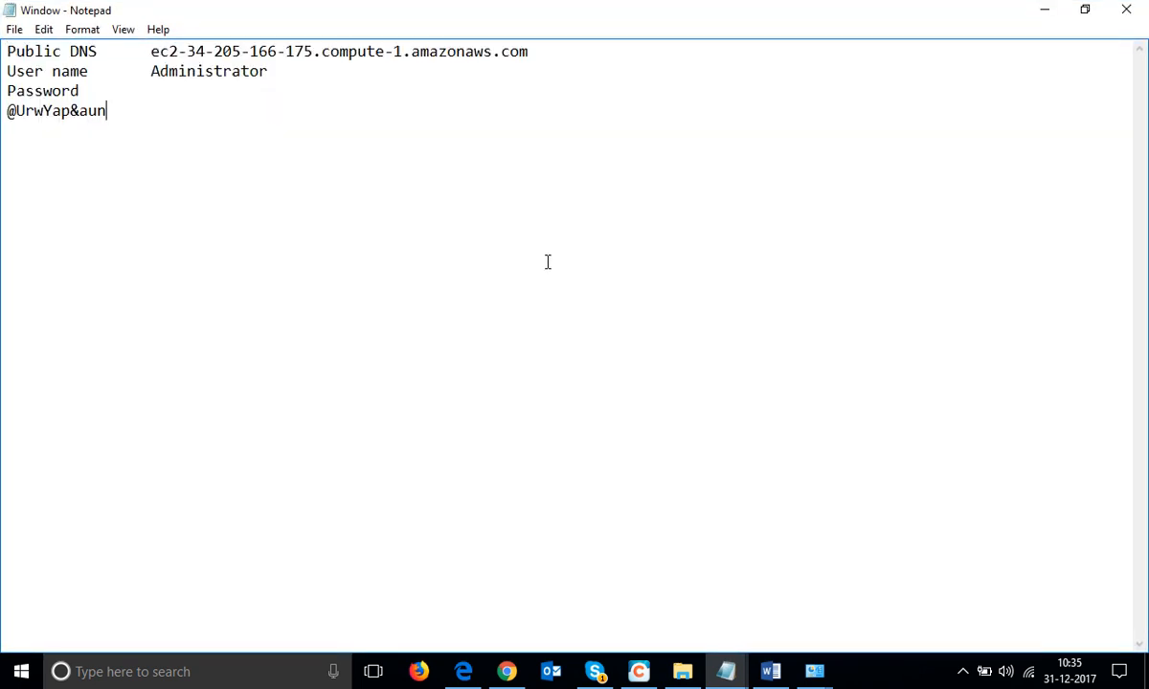
key("BackSpace")
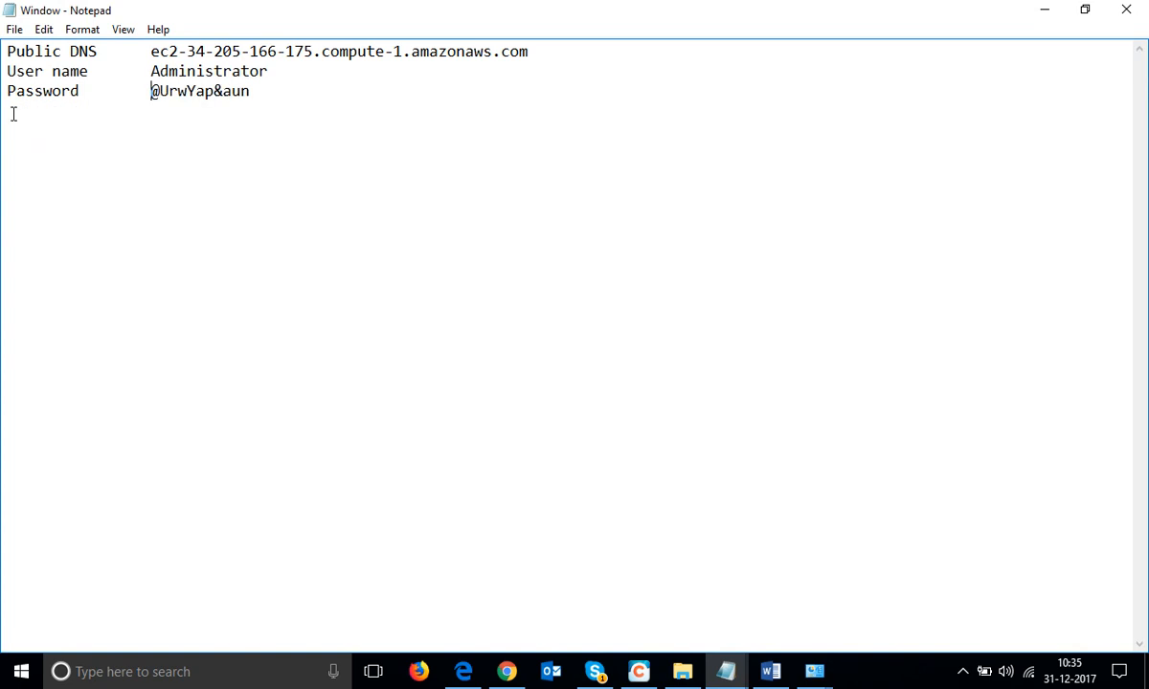
- Decrypt the WindowServer instance's Windows password again in the EC2 console with window.pem and review the connection information
left_click(515, 676)
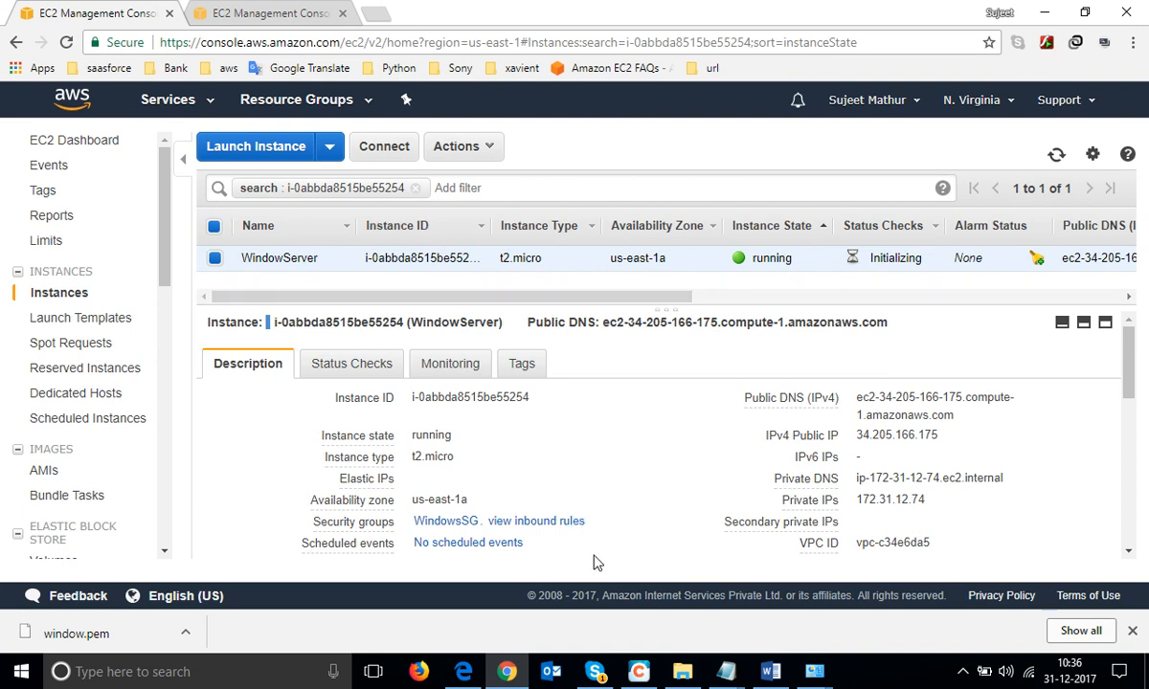
left_click(486, 153)
left_click(469, 206)
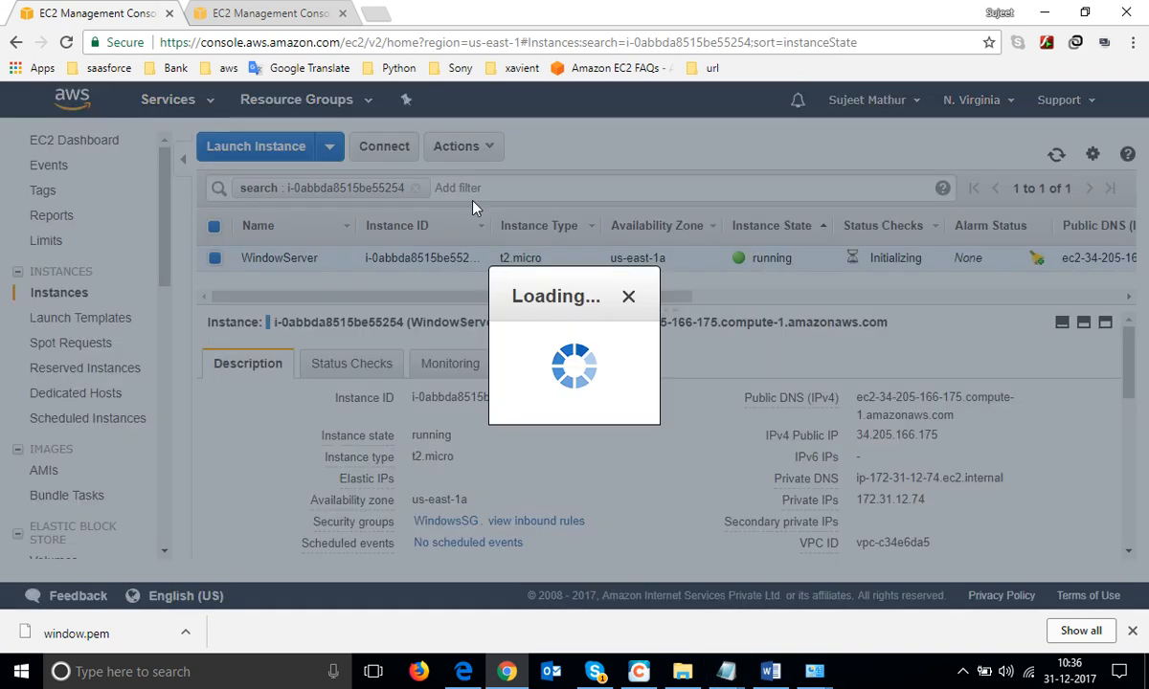
left_click(412, 372)
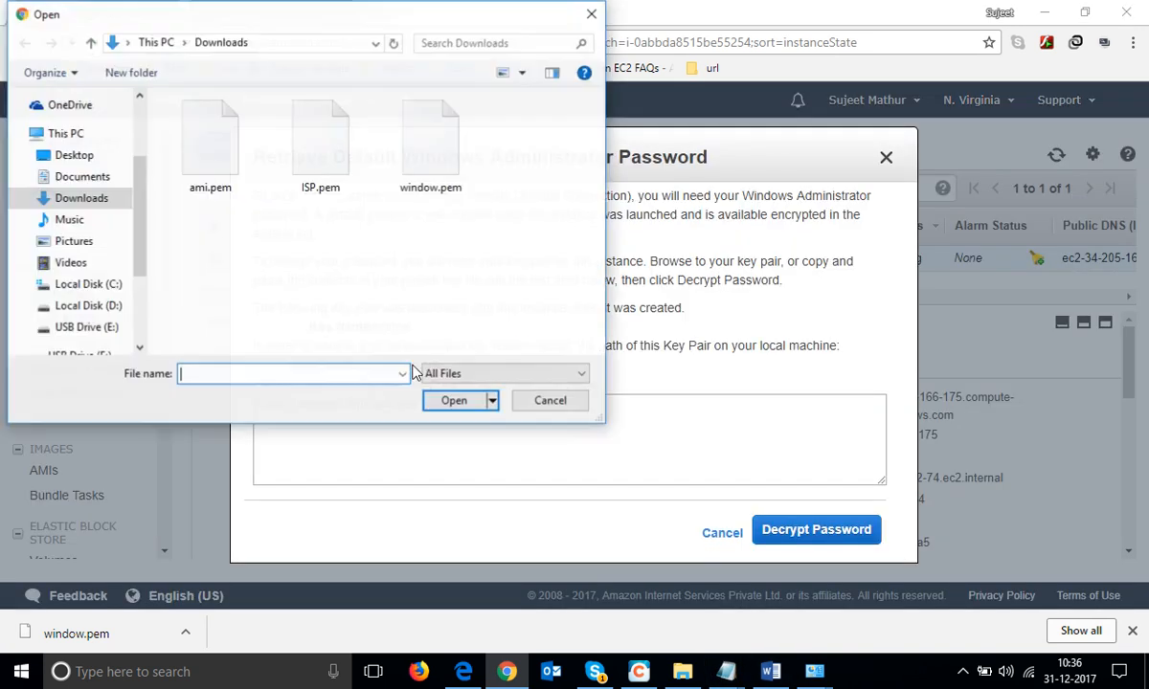
left_click(412, 182)
left_click(453, 400)
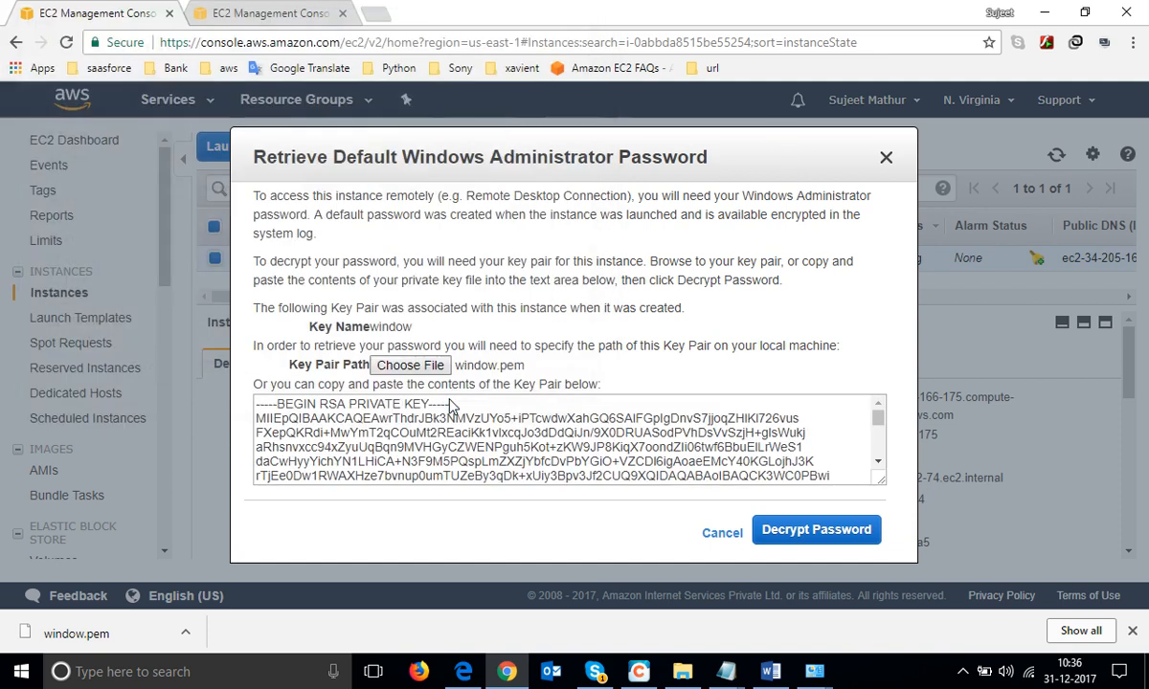
left_click(768, 529)
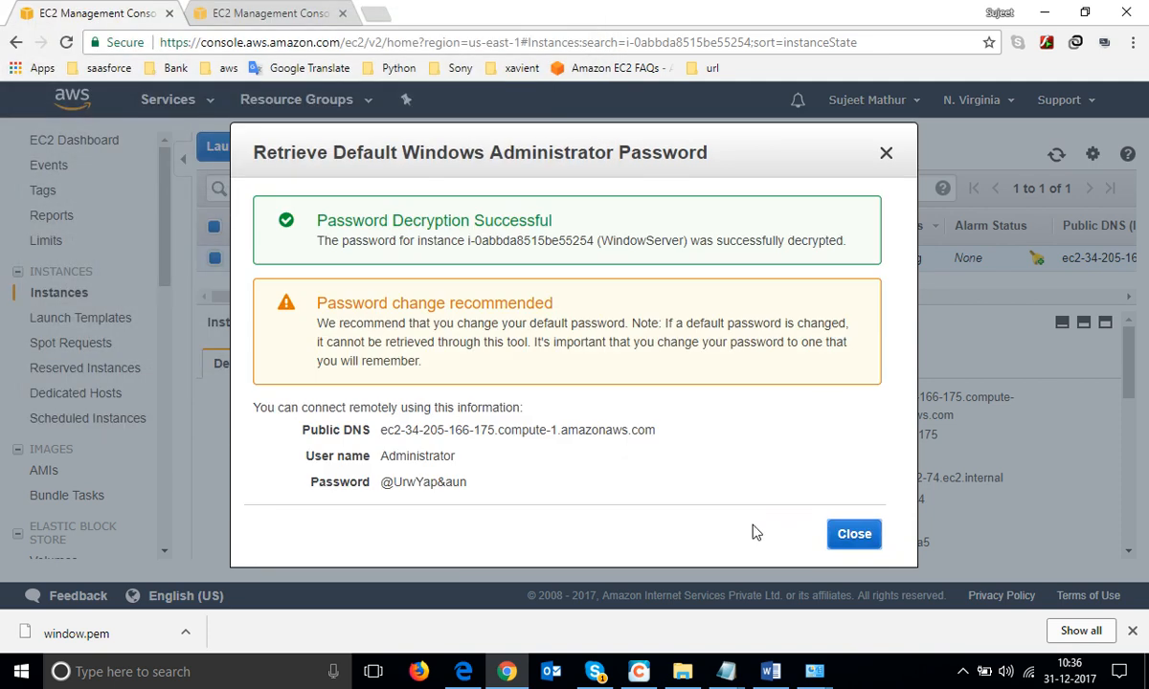
left_click_drag(380, 430, 672, 441)
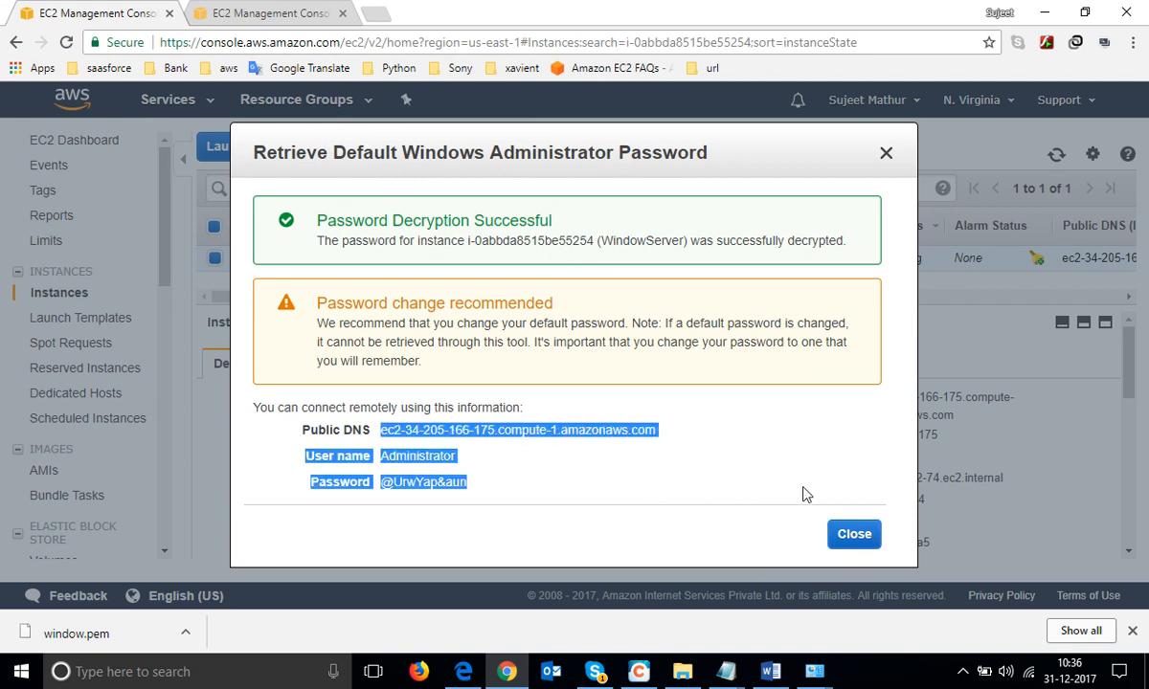
left_click(854, 535)
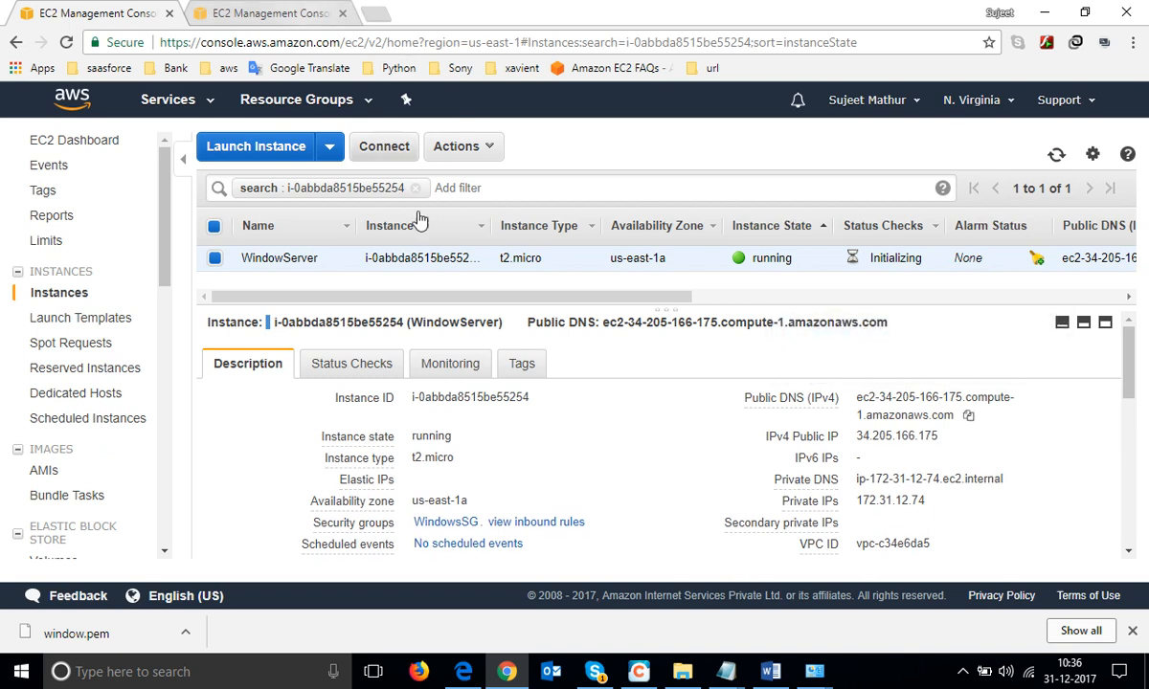
- Copy the public DNS from the Notepad file and compare it with the instance's IPv4 public IP in the EC2 console
left_click(1044, 12)
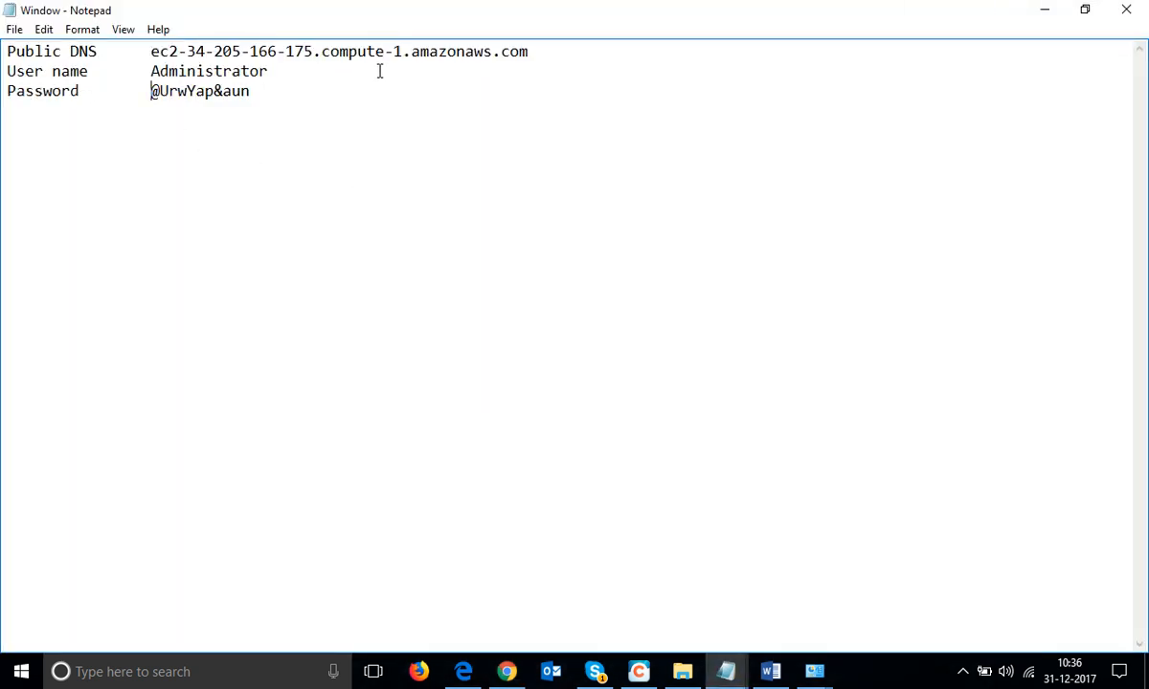
left_click_drag(149, 52, 534, 60)
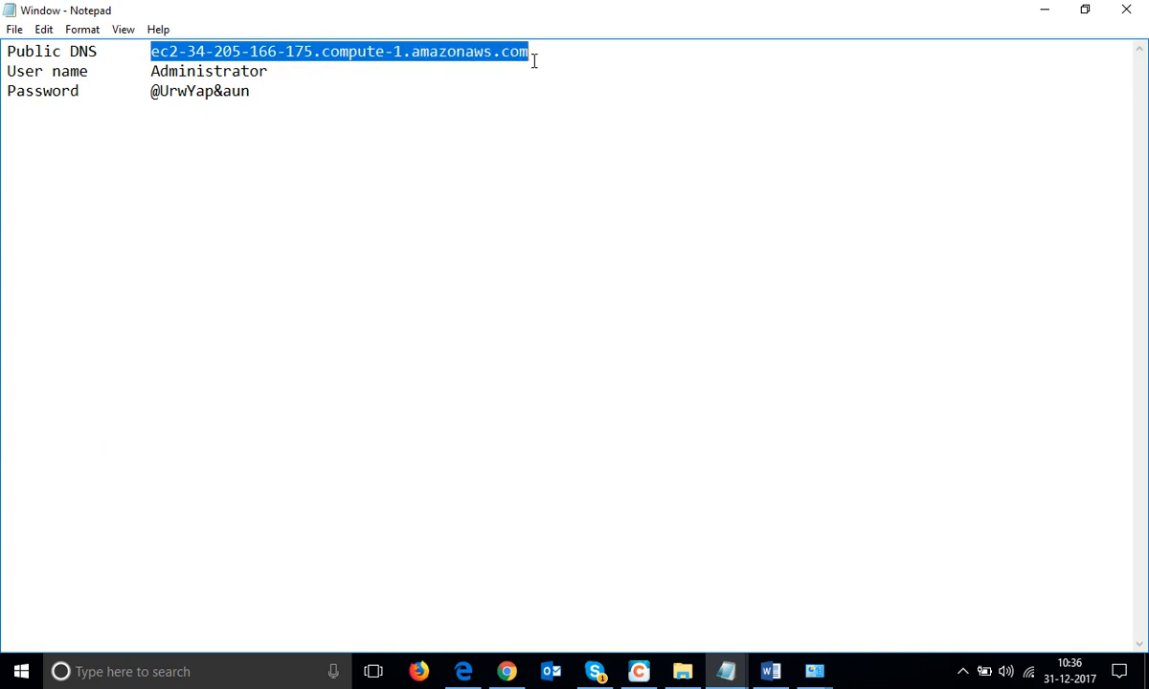
left_click(506, 671)
left_click_drag(938, 436, 858, 439)
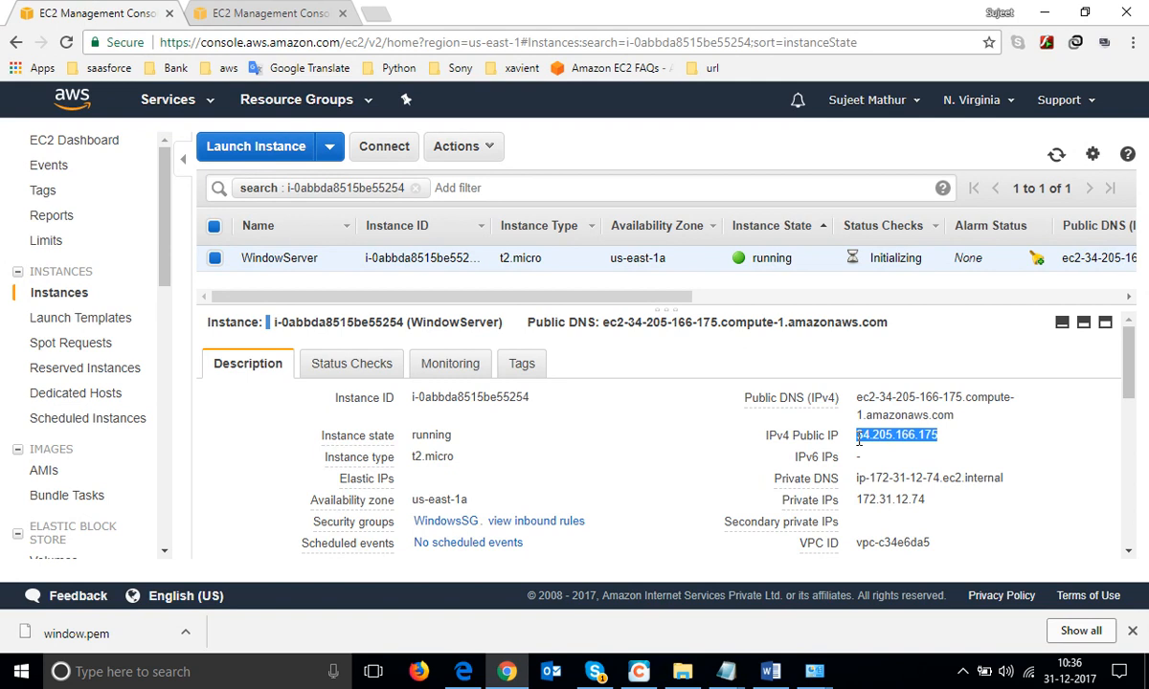
left_click(1045, 13)
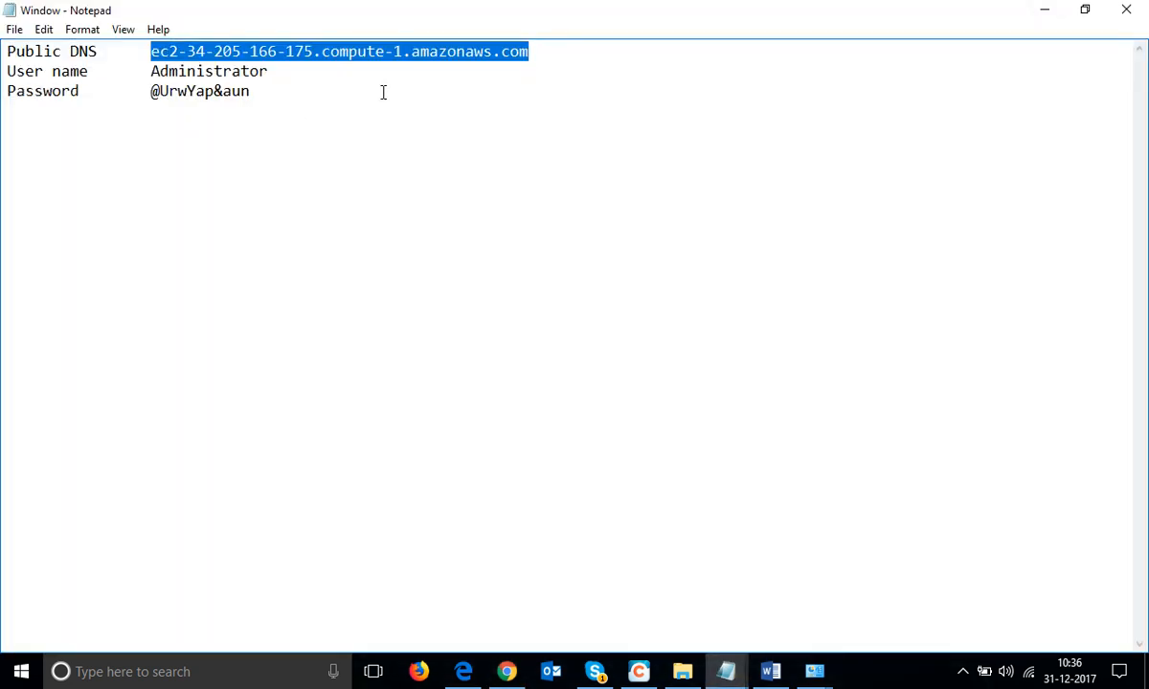
- Start a Remote Desktop Connection to ec2-34-205-166-175.compute-1.amazonaws.com
key("super")
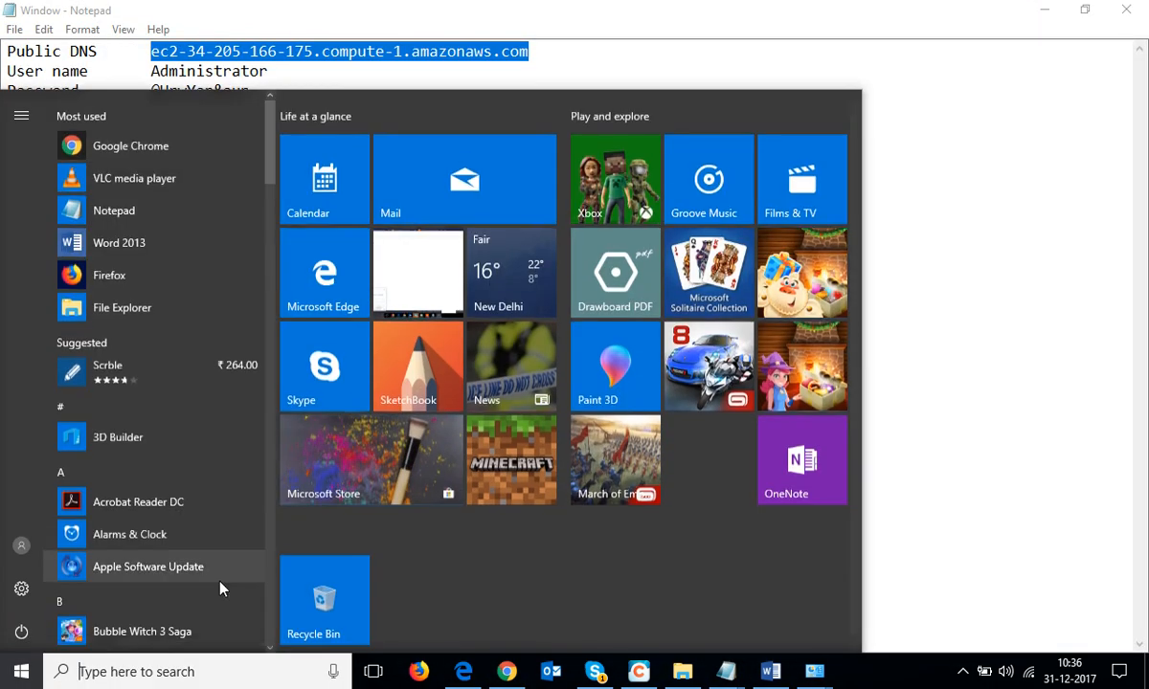
type("remo")
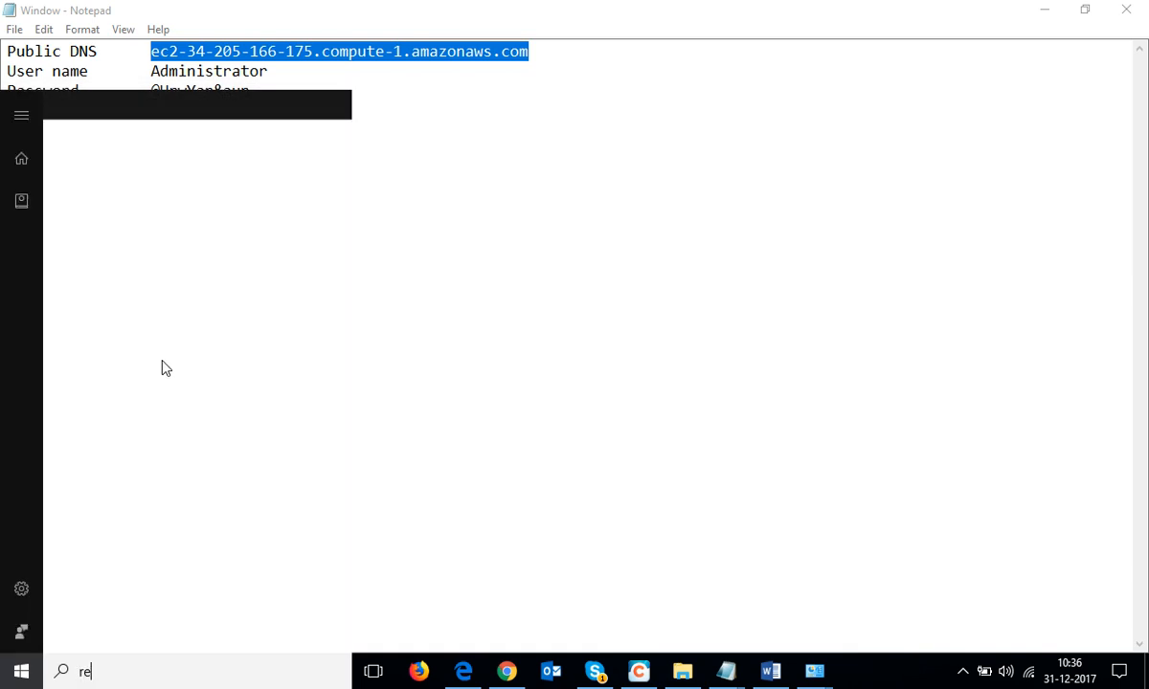
left_click(143, 196)
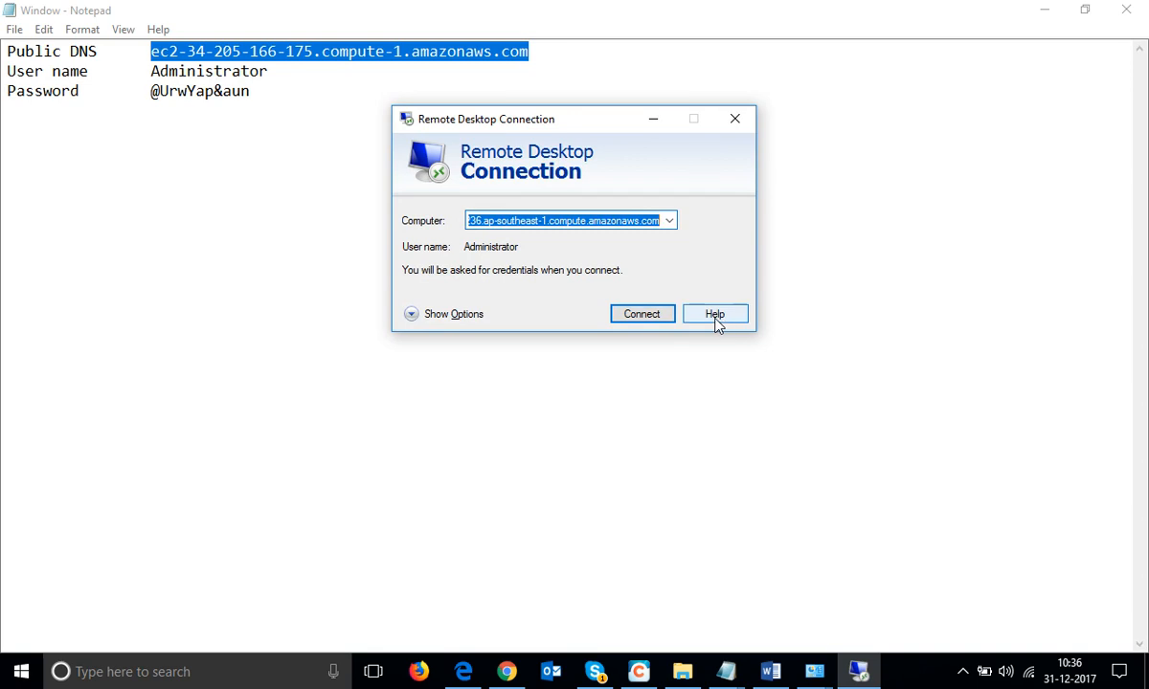
key("ctrl+v")
left_click(644, 320)
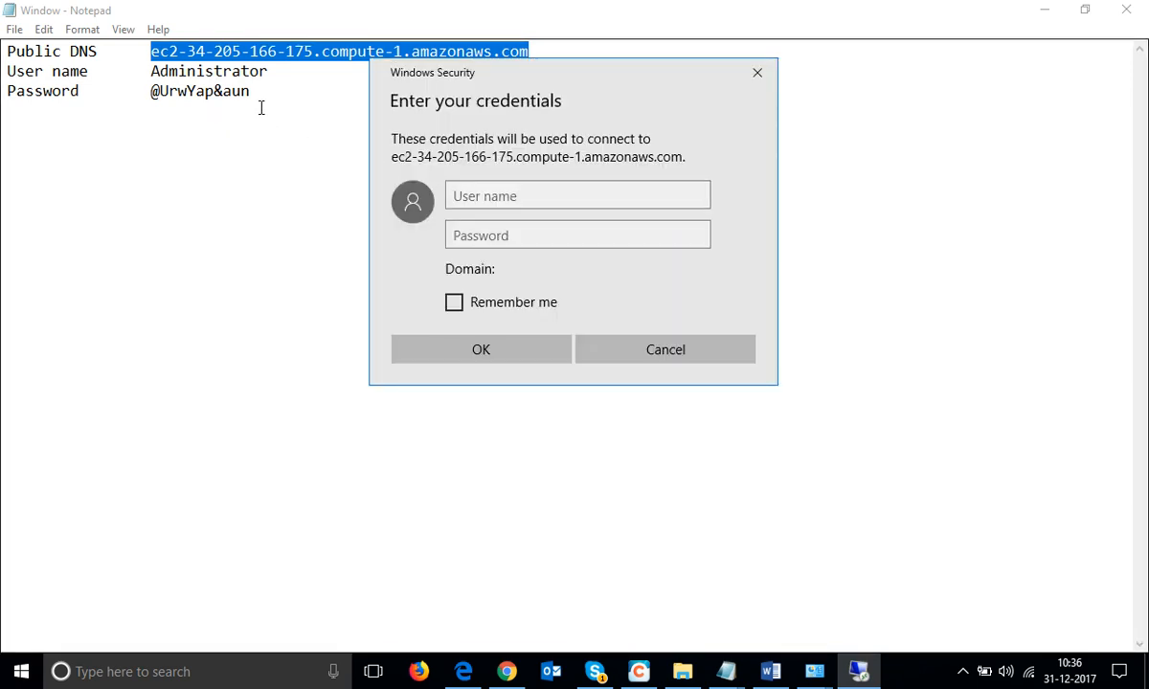
- Copy the user name Administrator from the Notepad file into the remote connection's credentials prompt
left_click(206, 73)
double_click(206, 73)
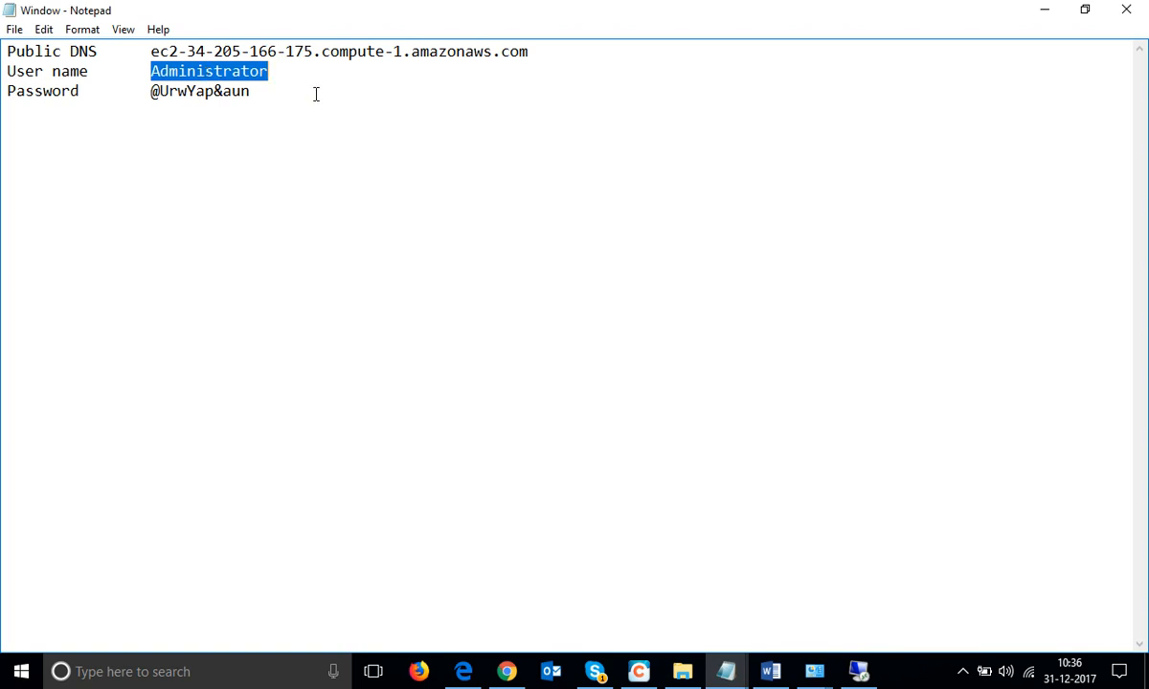
key("alt+Tab")
left_click(525, 197)
key("ctrl+v")
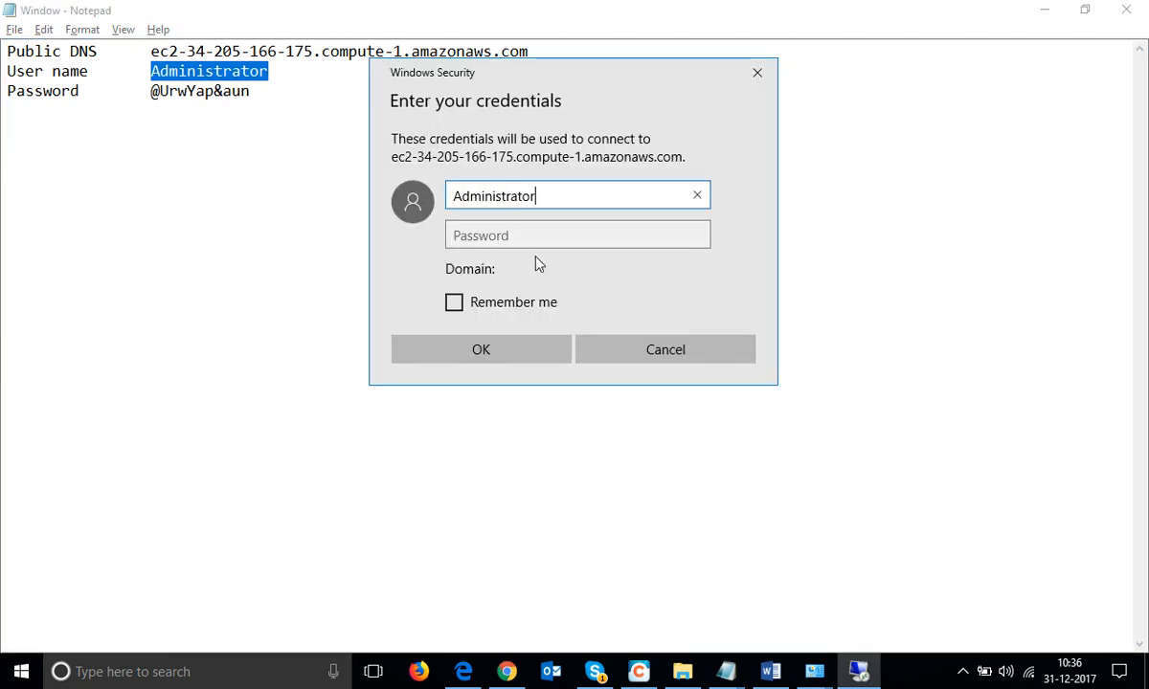
key("Tab")
- Copy the administrator password from the Notepad file into the credentials prompt and connect despite the certificate errors
left_click(219, 91)
double_click(220, 92)
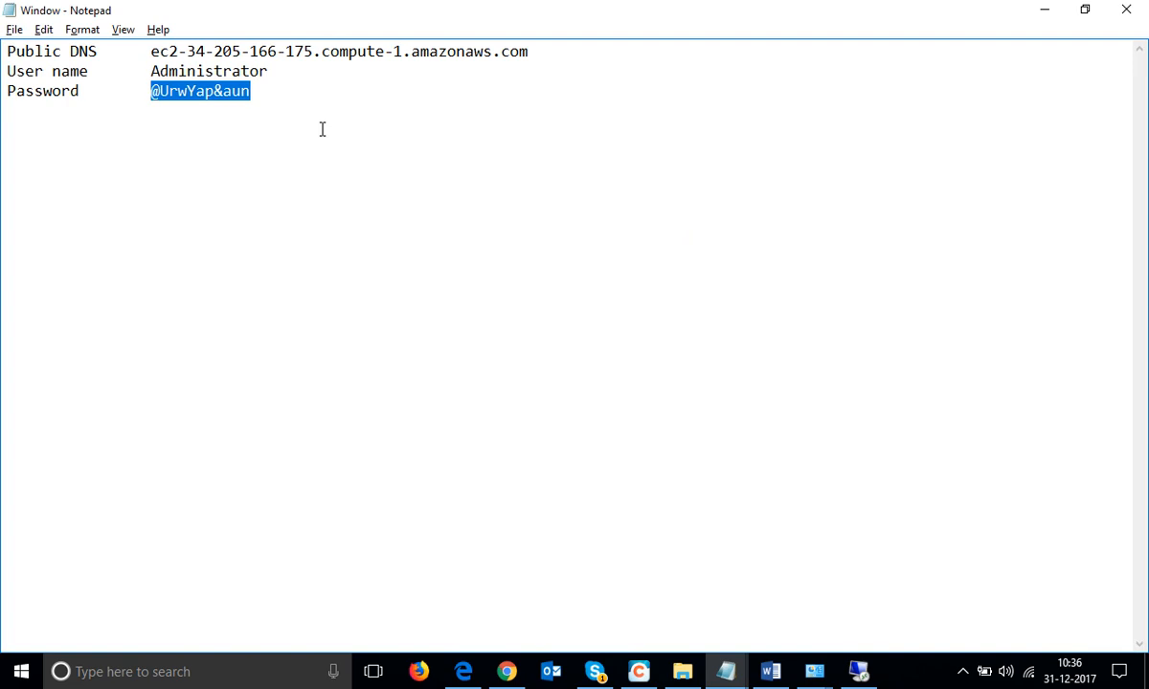
key("alt+Tab")
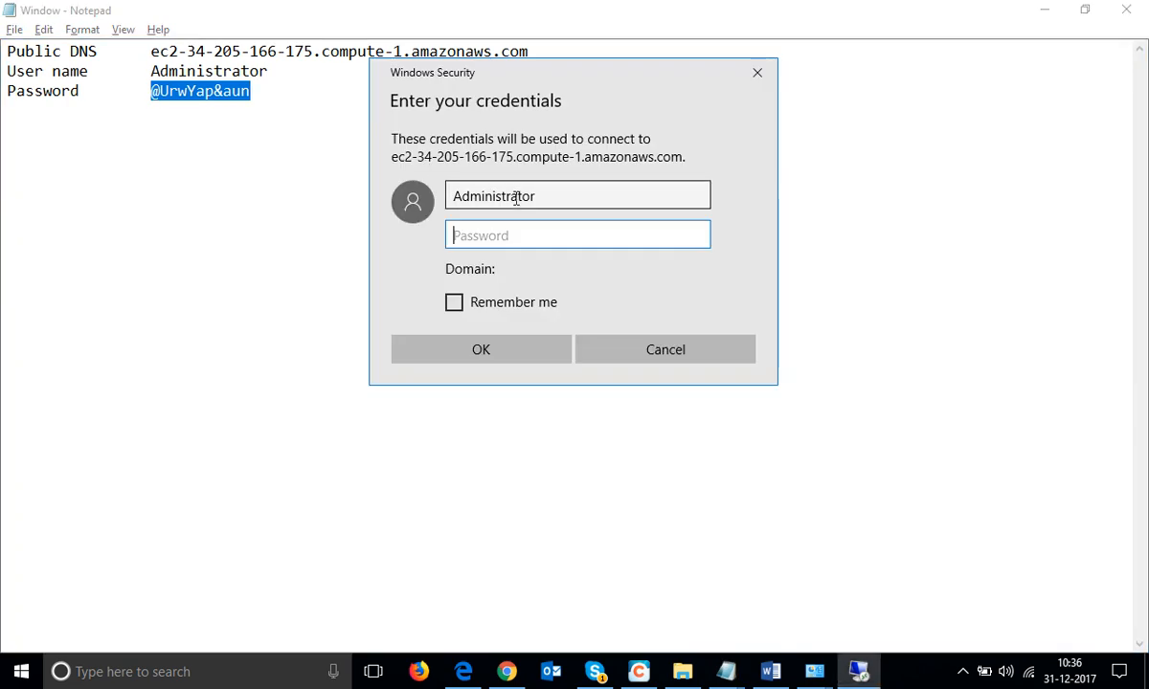
key("ctrl+v")
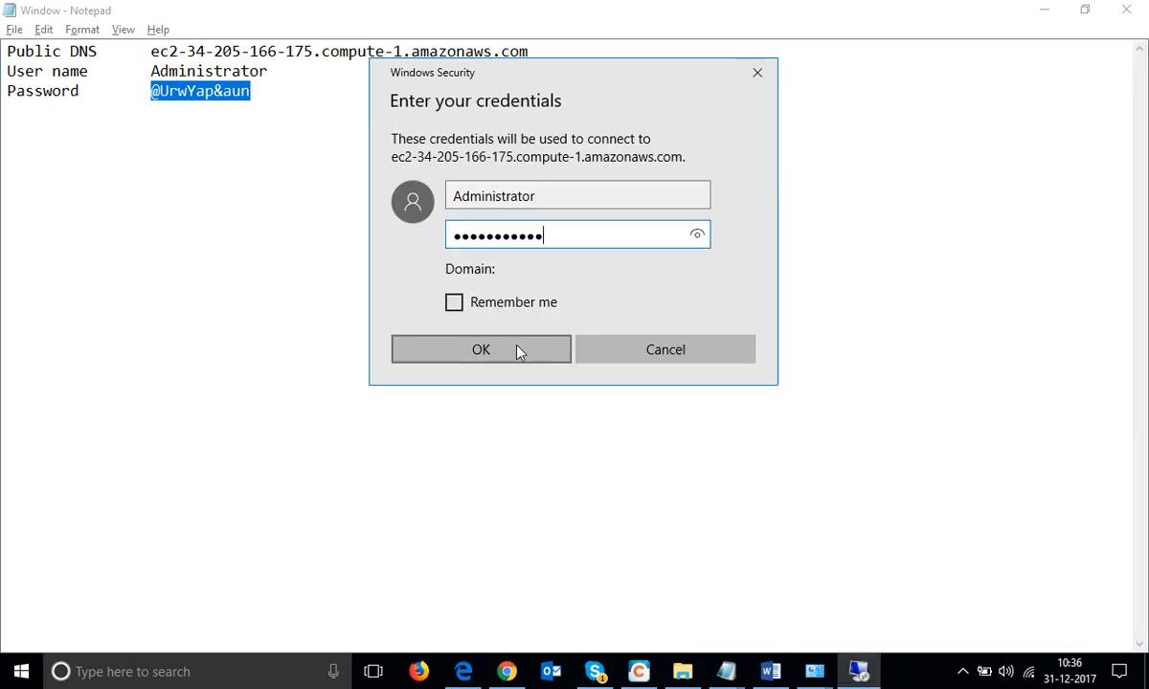
left_click(512, 349)
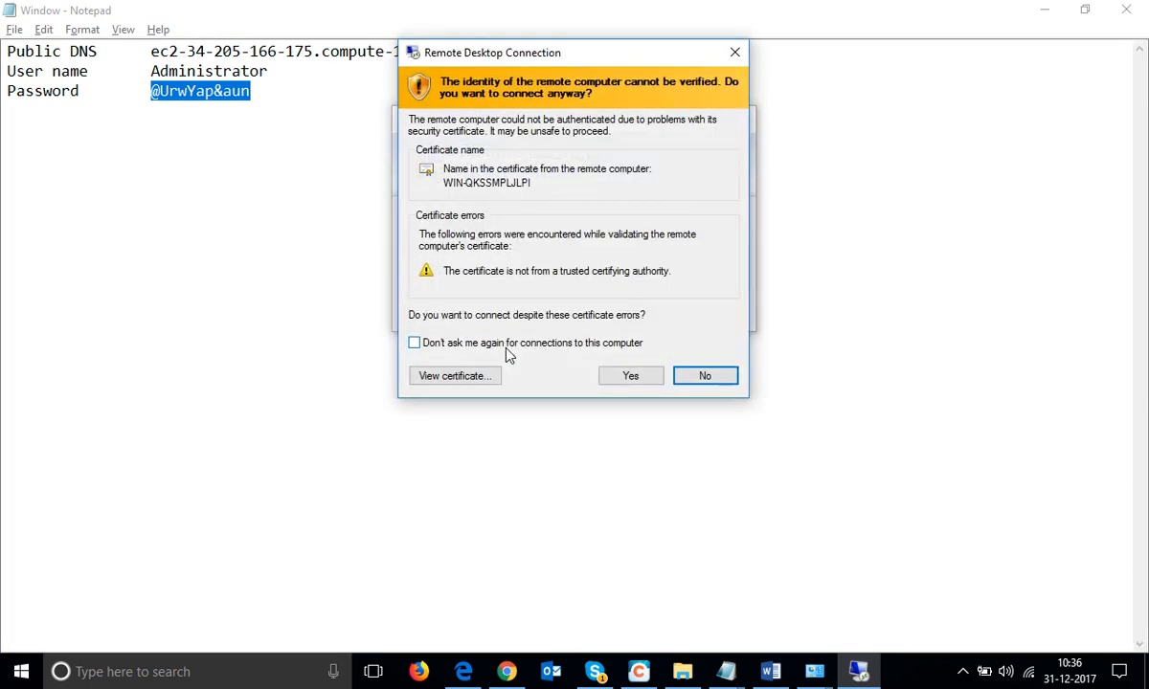
left_click(607, 374)
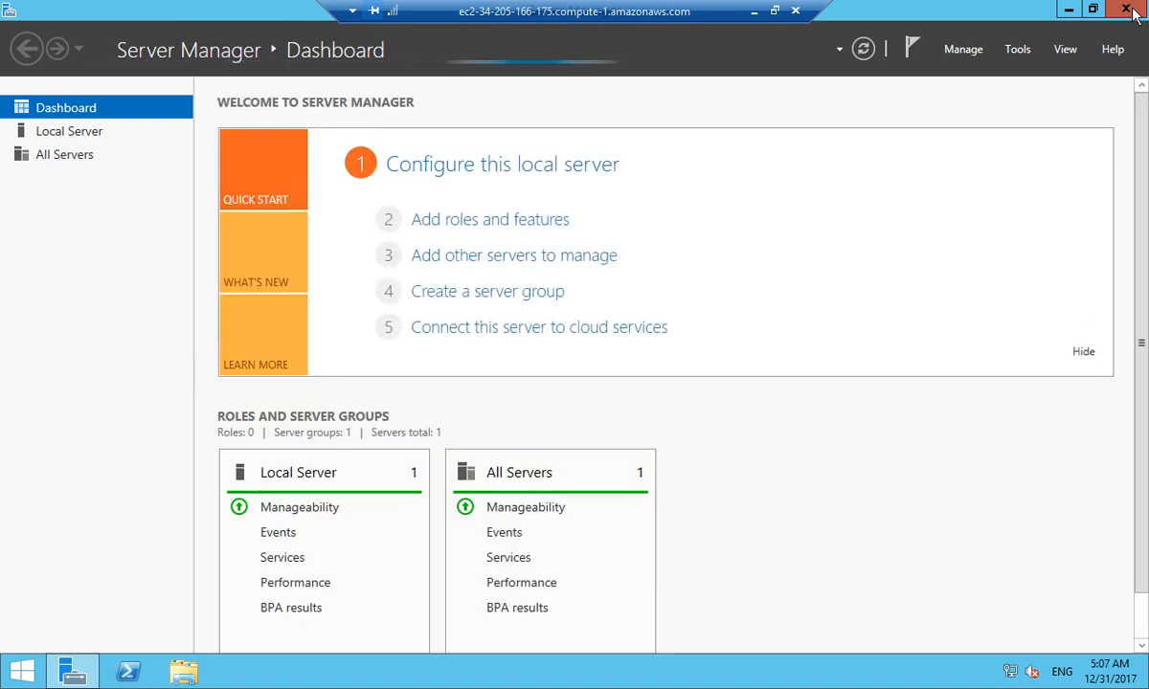
- Close Server Manager on the remote server, disconnect the remote session and minimize Notepad
left_click(1128, 10)
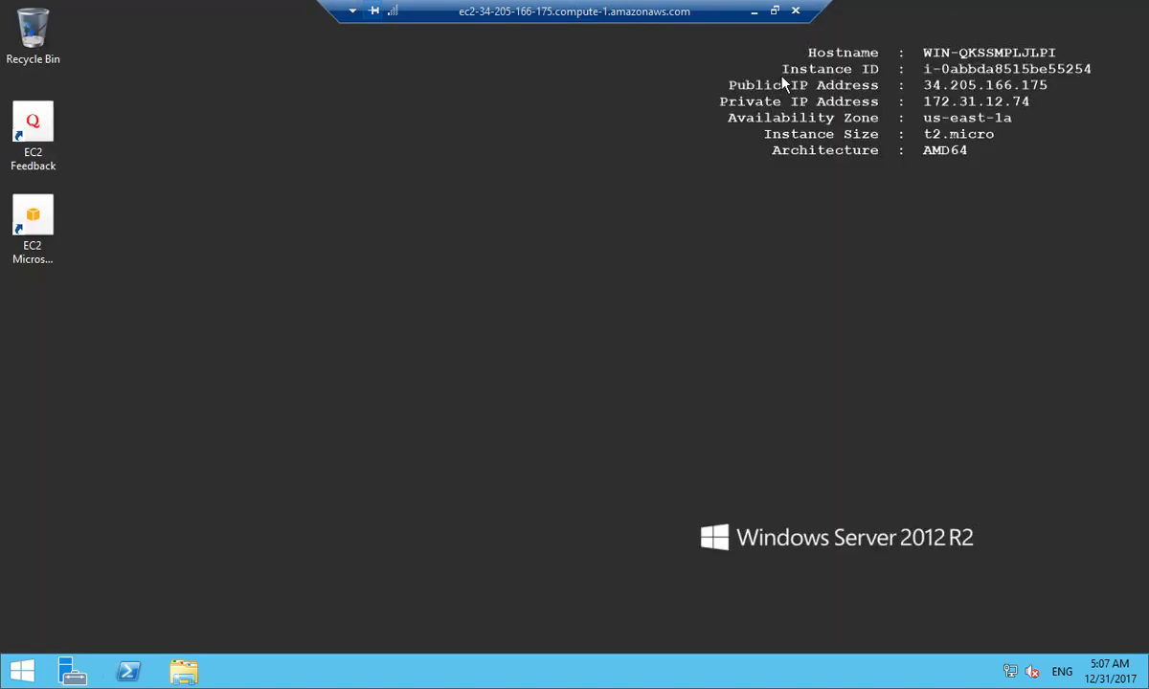
left_click(795, 11)
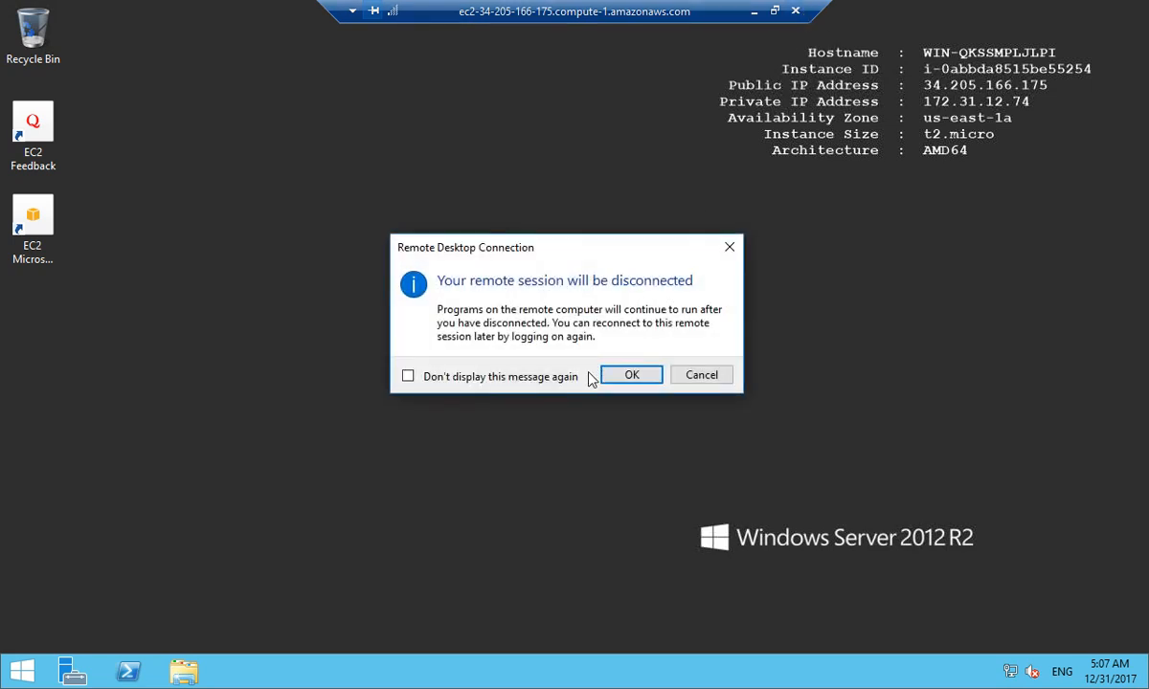
left_click(618, 374)
left_click(1043, 11)
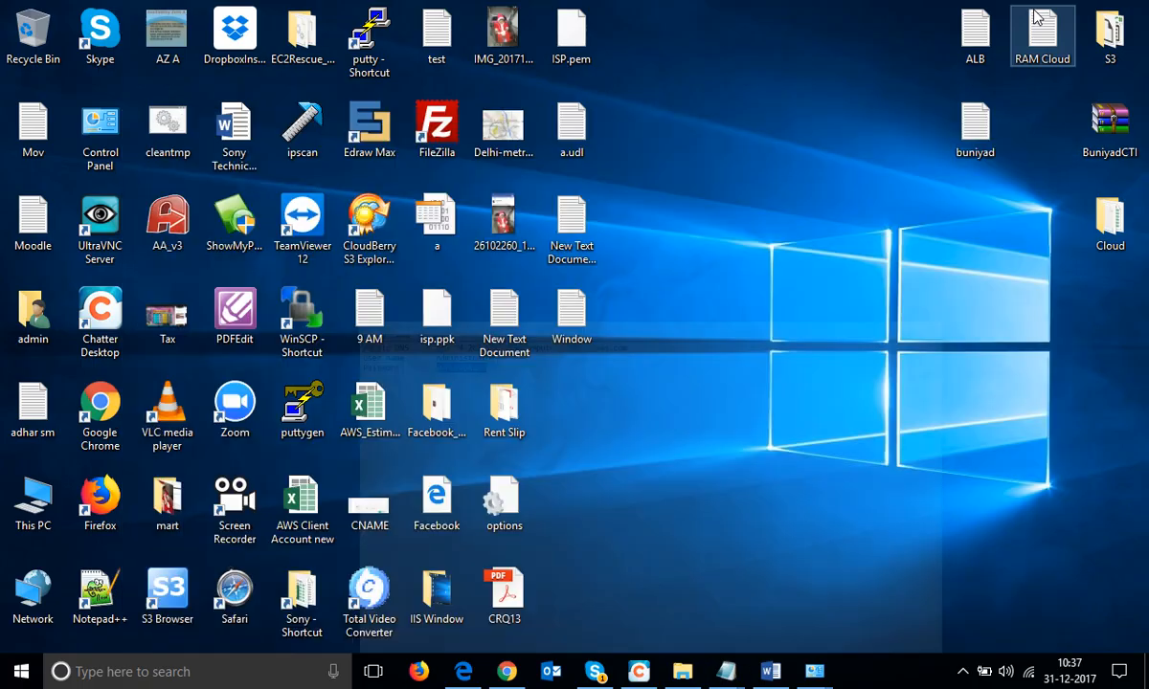
- Return to the EC2 console in Chrome and list the running instances from the EC2 Dashboard
left_click(506, 671)
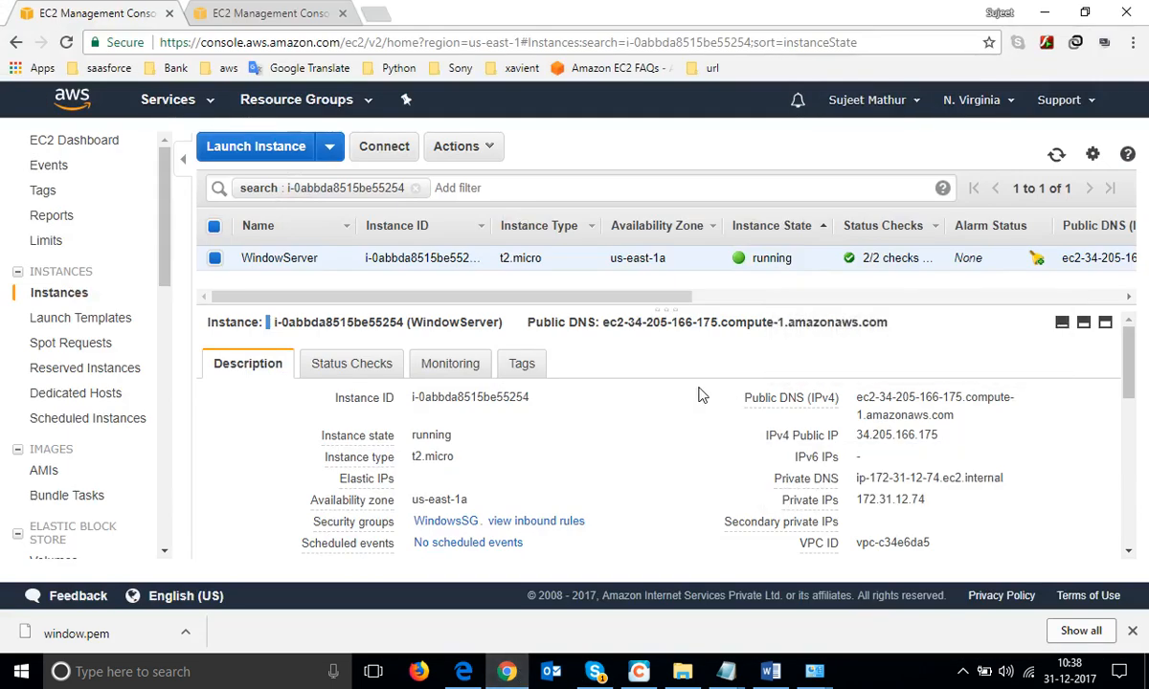
mouse_move(641, 313)
left_mouse_down()
mouse_move(639, 292)
mouse_move(636, 305)
left_mouse_up()
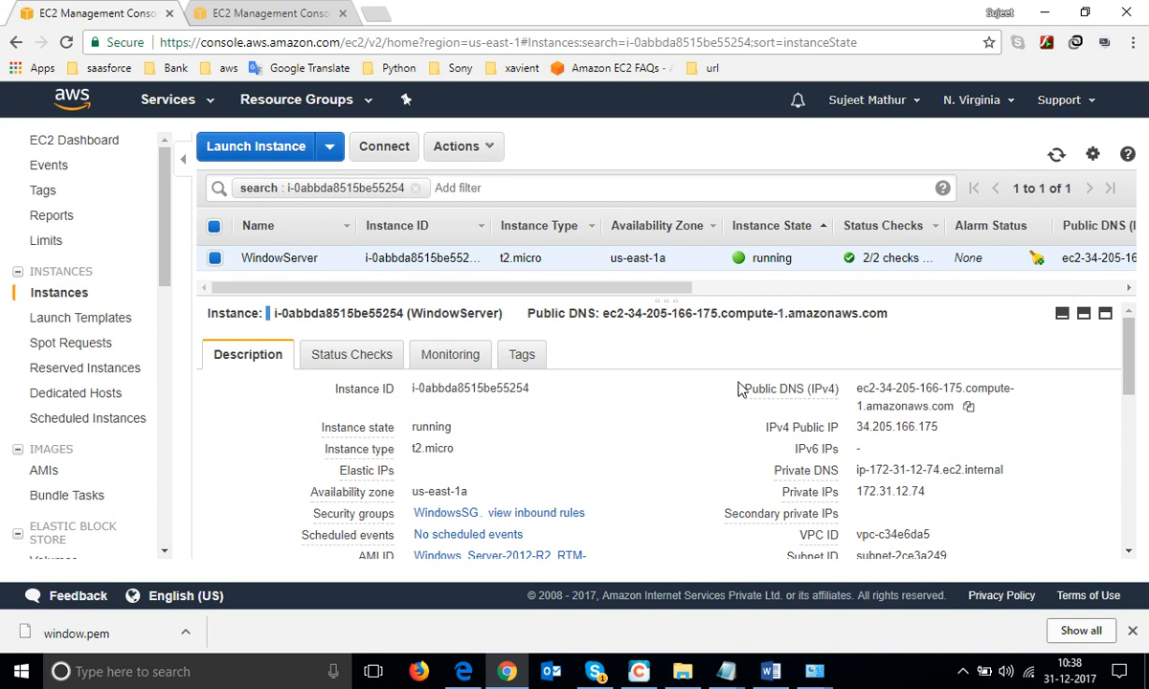
mouse_move(747, 392)
left_click(54, 144)
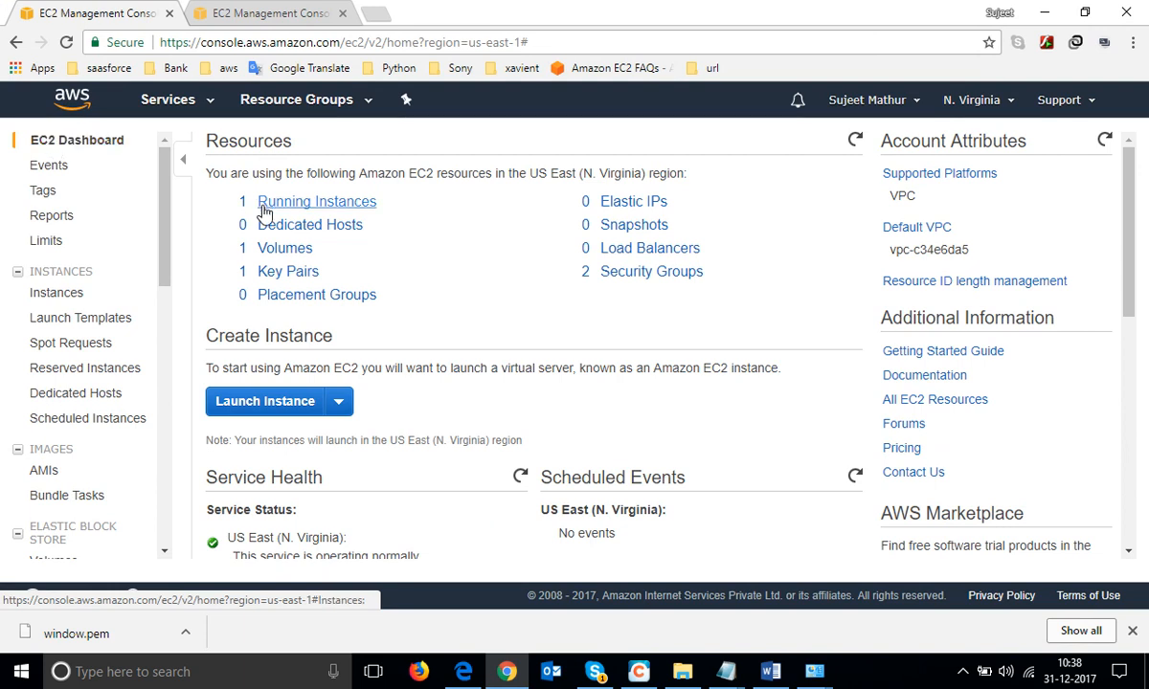
left_click(315, 204)
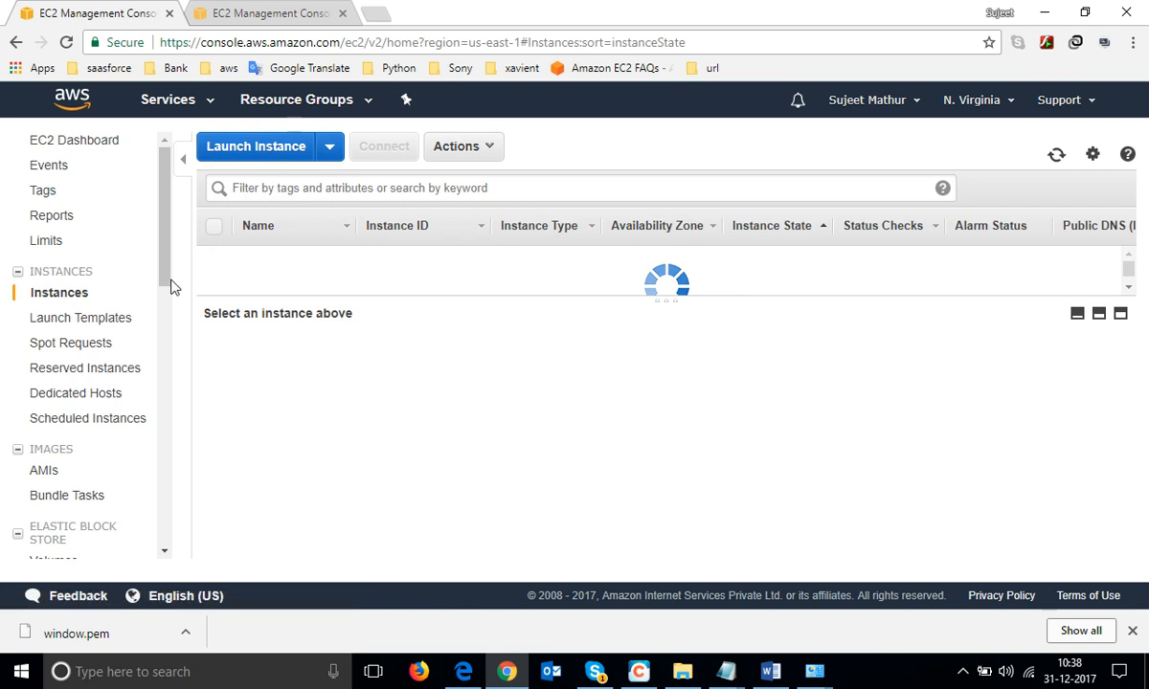
- Examine the Elastic IPs and IPv4 Public IP fields in the WindowServer instance's description
scroll(109, 453, "down", 1)
mouse_move(347, 473)
left_click_drag(343, 470, 407, 473)
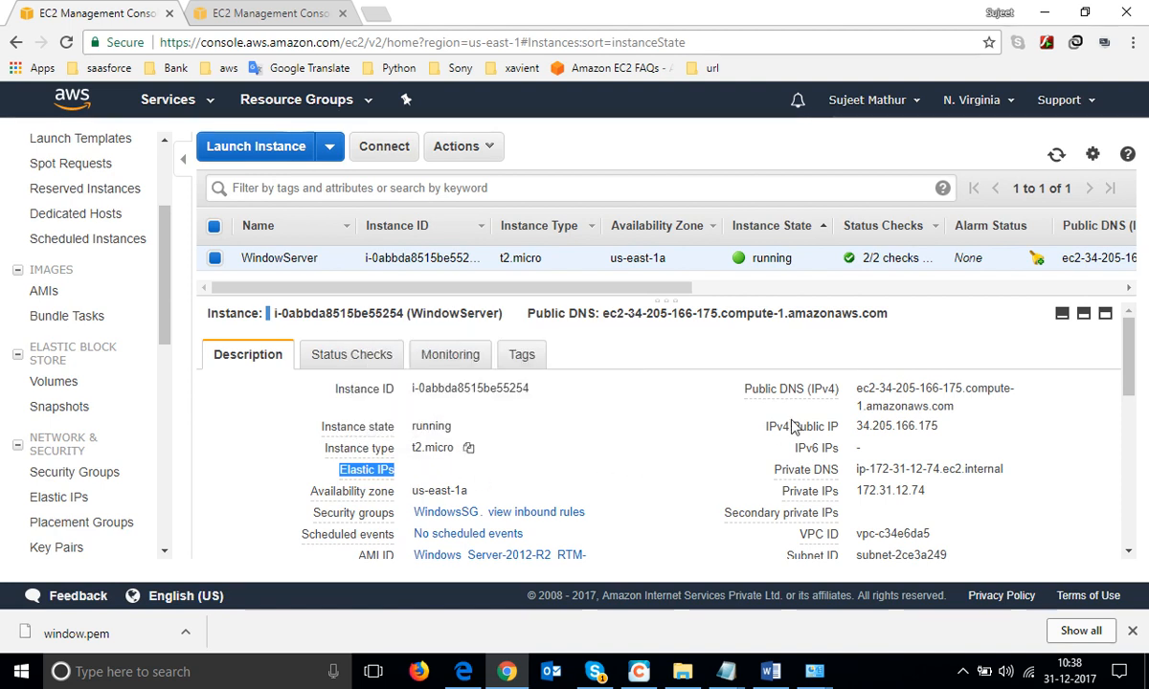
left_click_drag(764, 426, 986, 431)
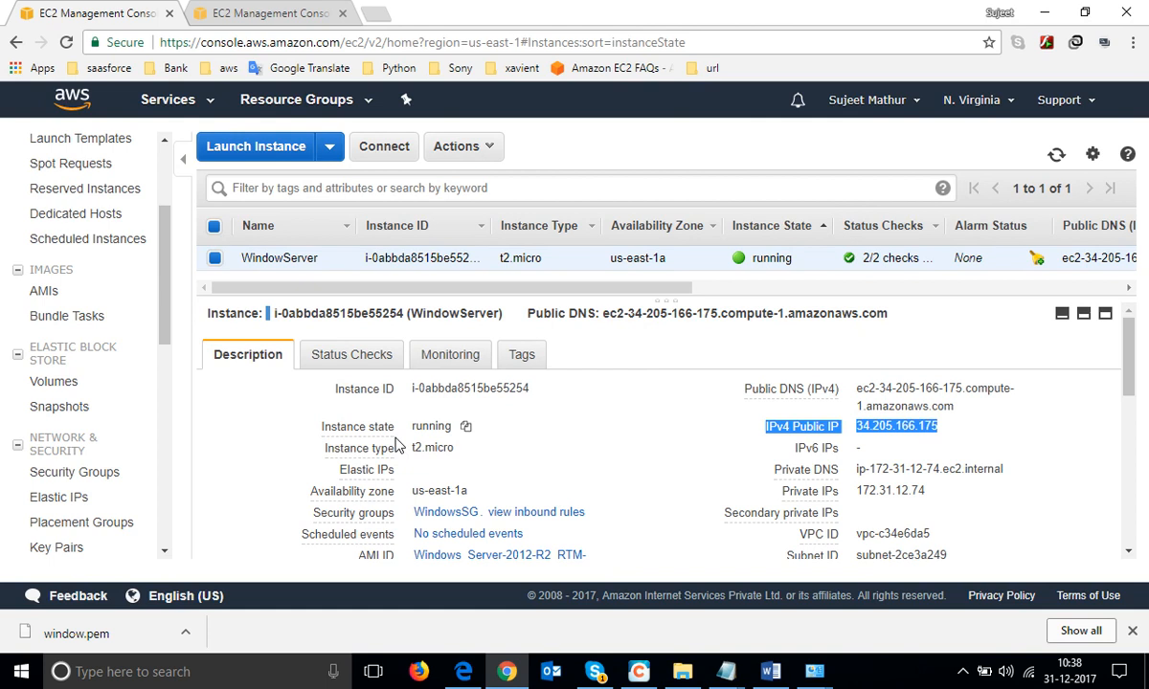
- Stop the WindowServer instance and confirm the stop request
left_click(704, 448)
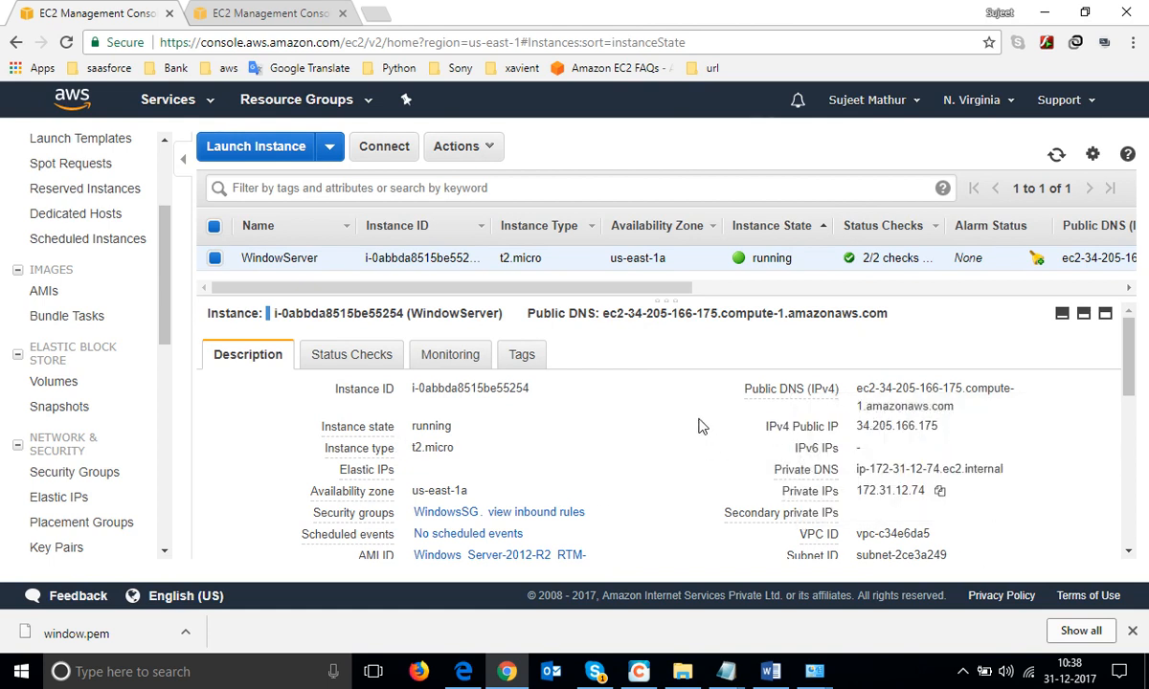
left_click(489, 155)
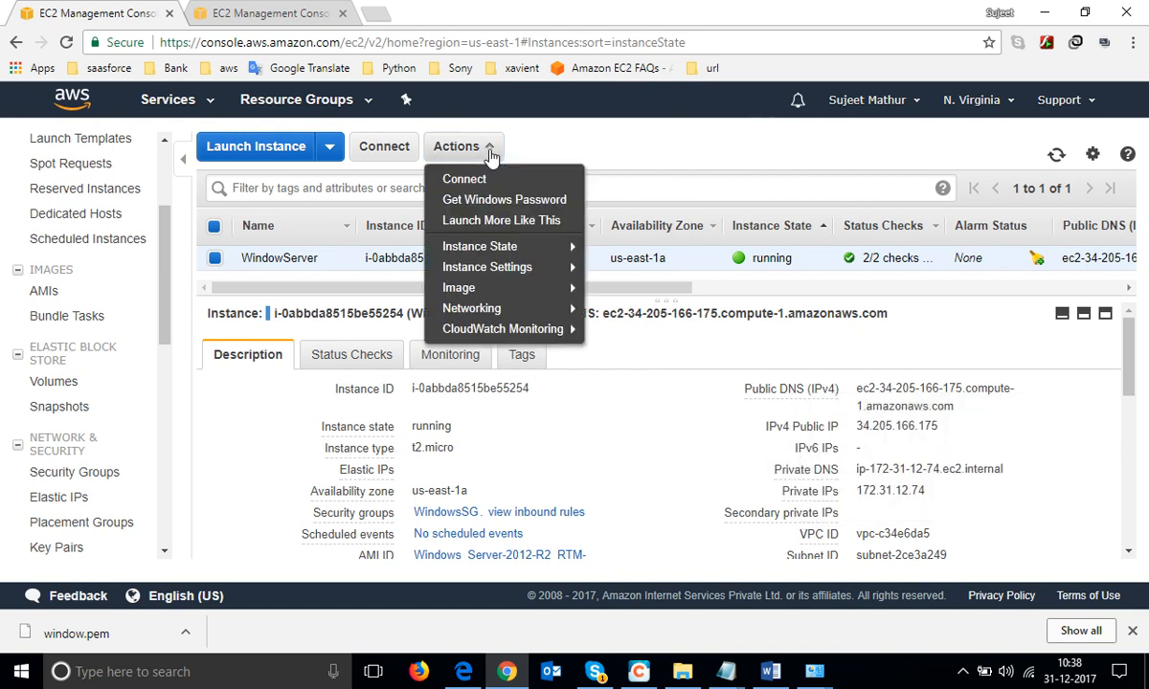
mouse_move(471, 239)
left_click(612, 265)
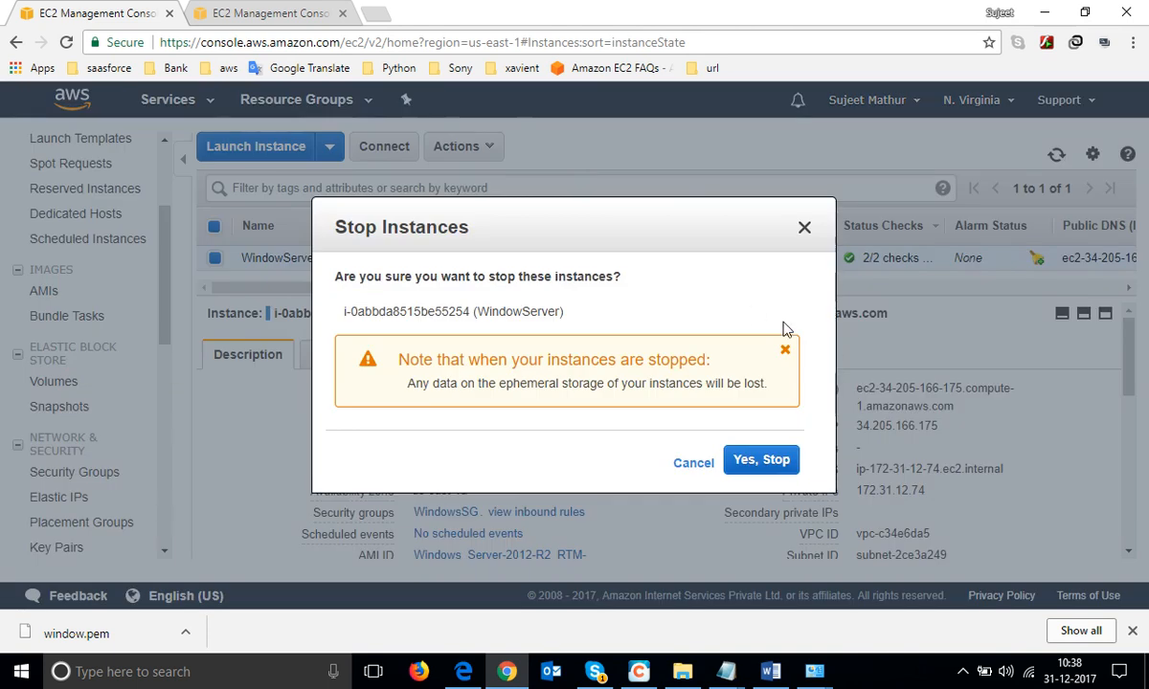
left_click(766, 460)
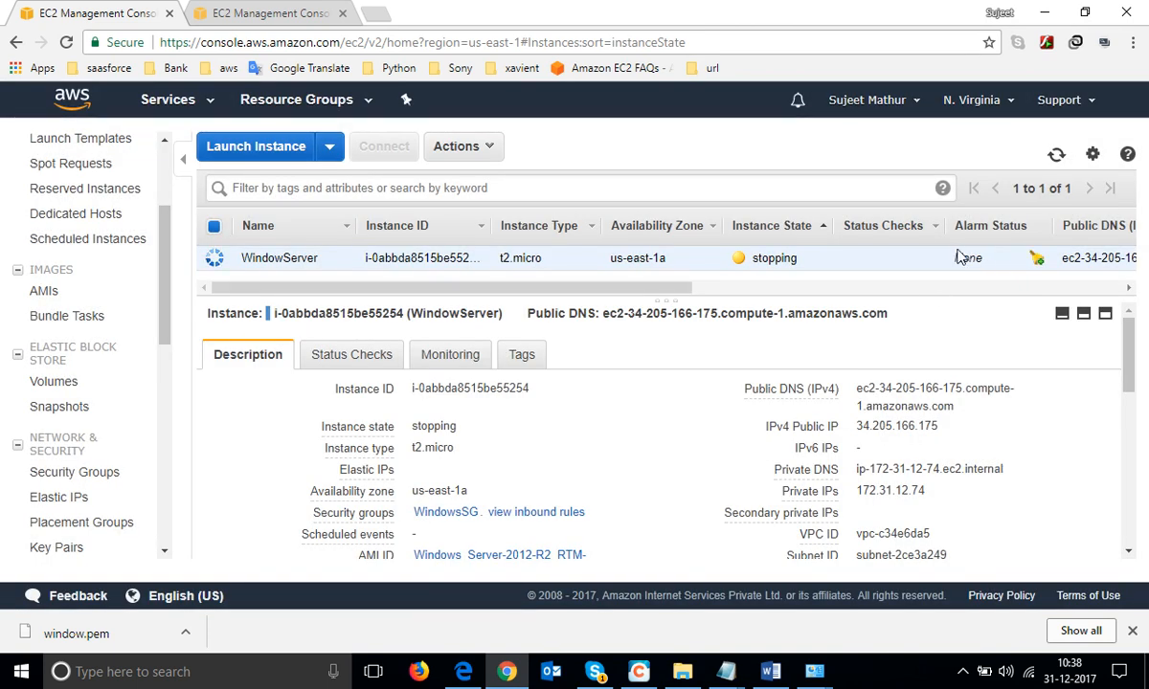
- Refresh the instance list until WindowServer has stopped, examining its Public DNS and IPv4 Public IP fields
left_click(1057, 156)
left_click(1057, 156)
left_click(1057, 156)
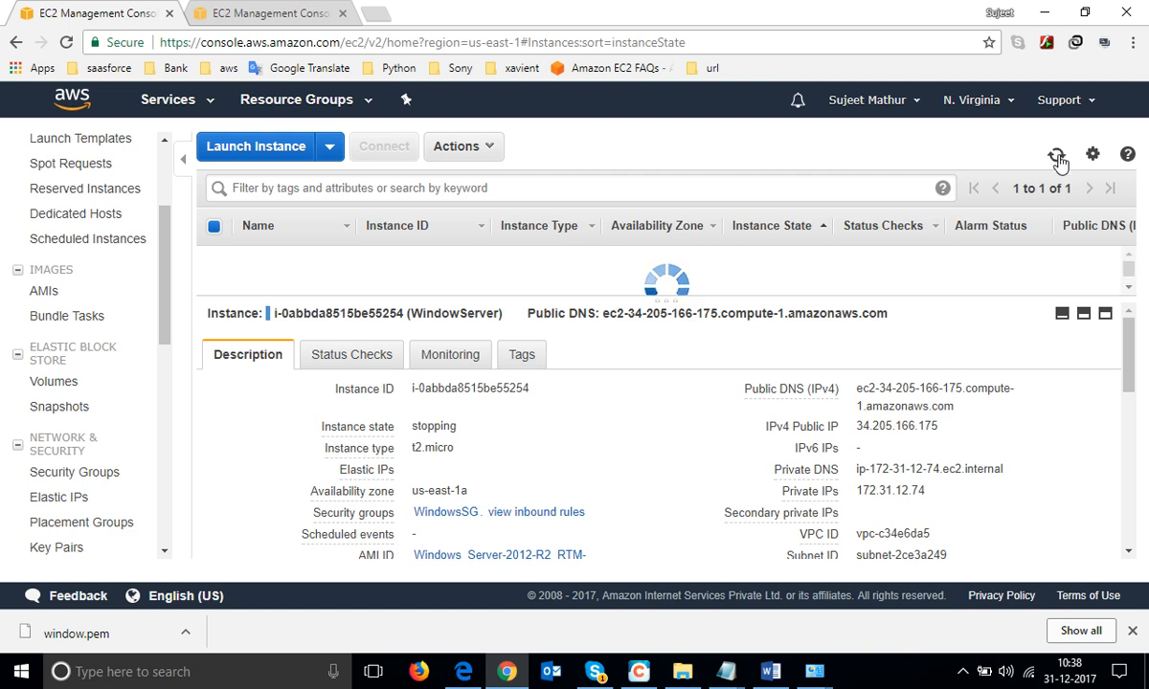
left_click(1057, 157)
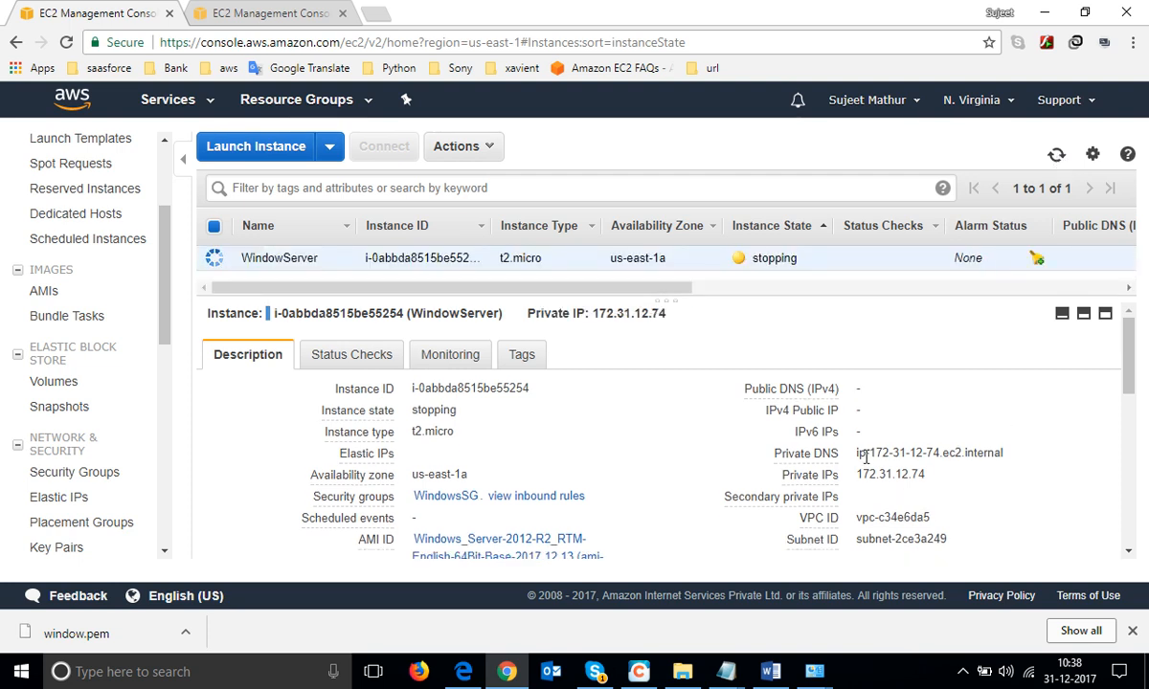
mouse_move(776, 383)
left_click_drag(750, 396, 874, 431)
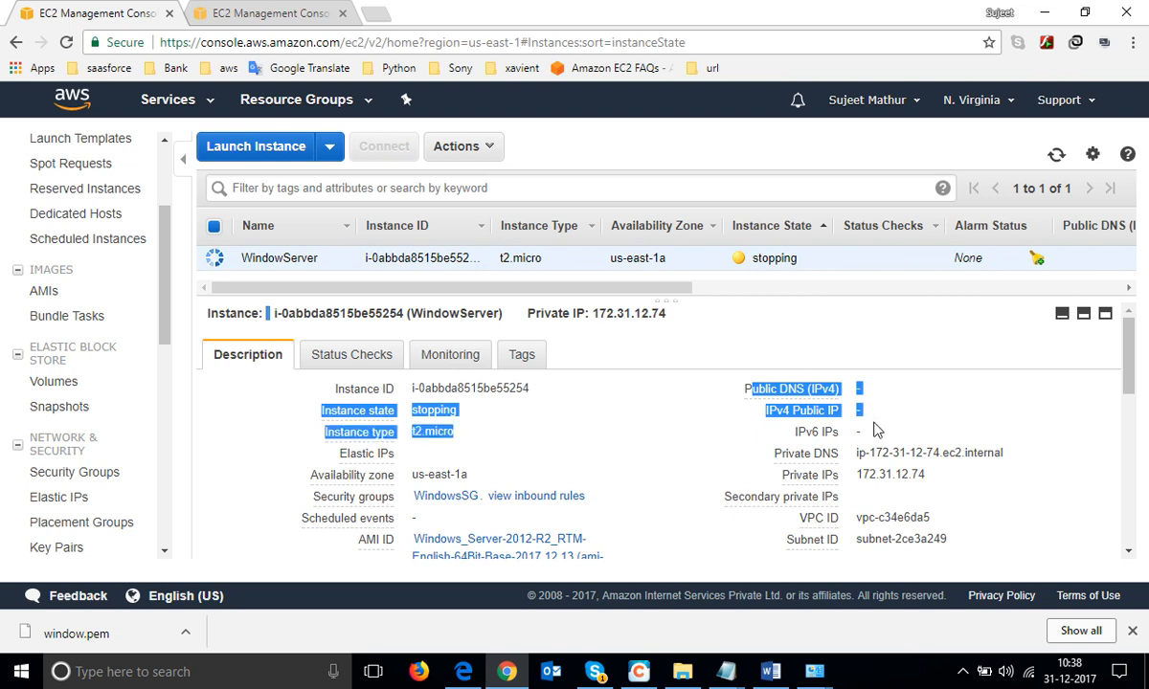
left_click(749, 415)
left_click(1059, 158)
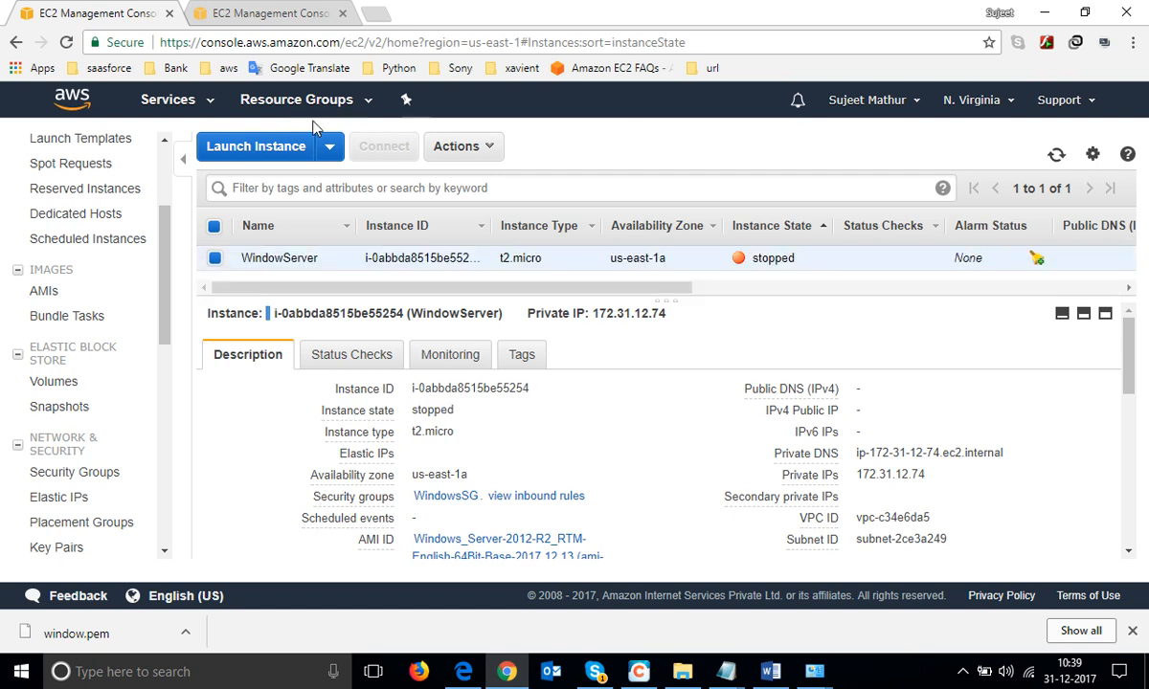
- Start the stopped WindowServer instance and confirm the start request
left_click(482, 152)
mouse_move(467, 249)
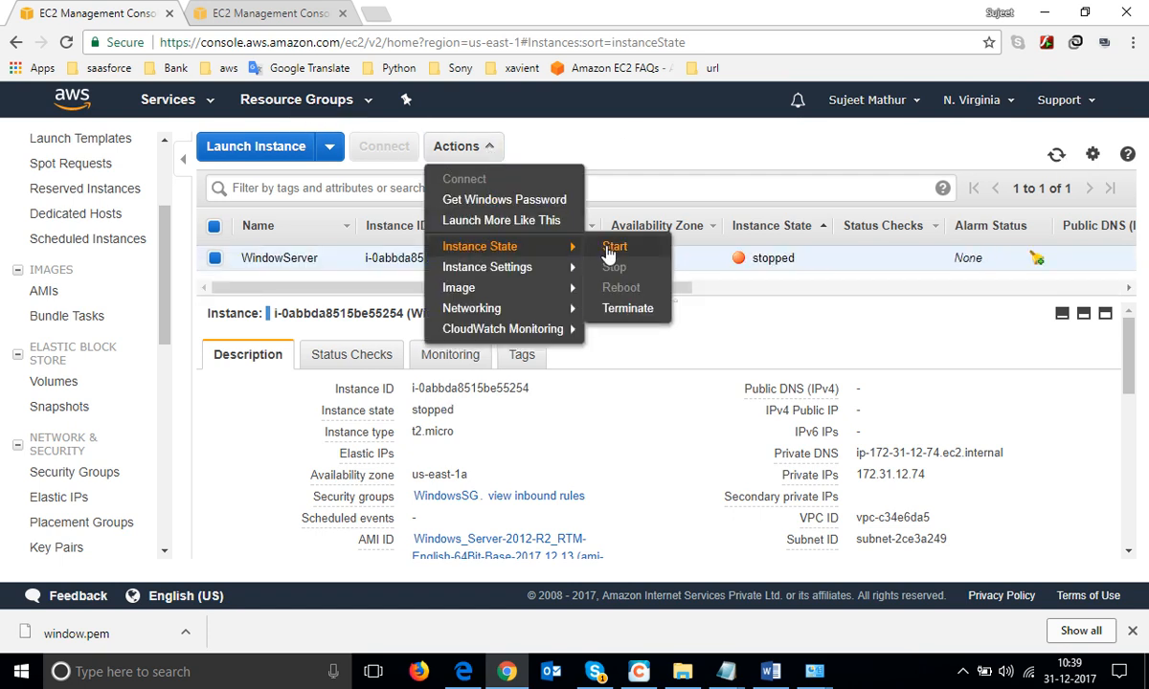
left_click(608, 247)
left_click(728, 414)
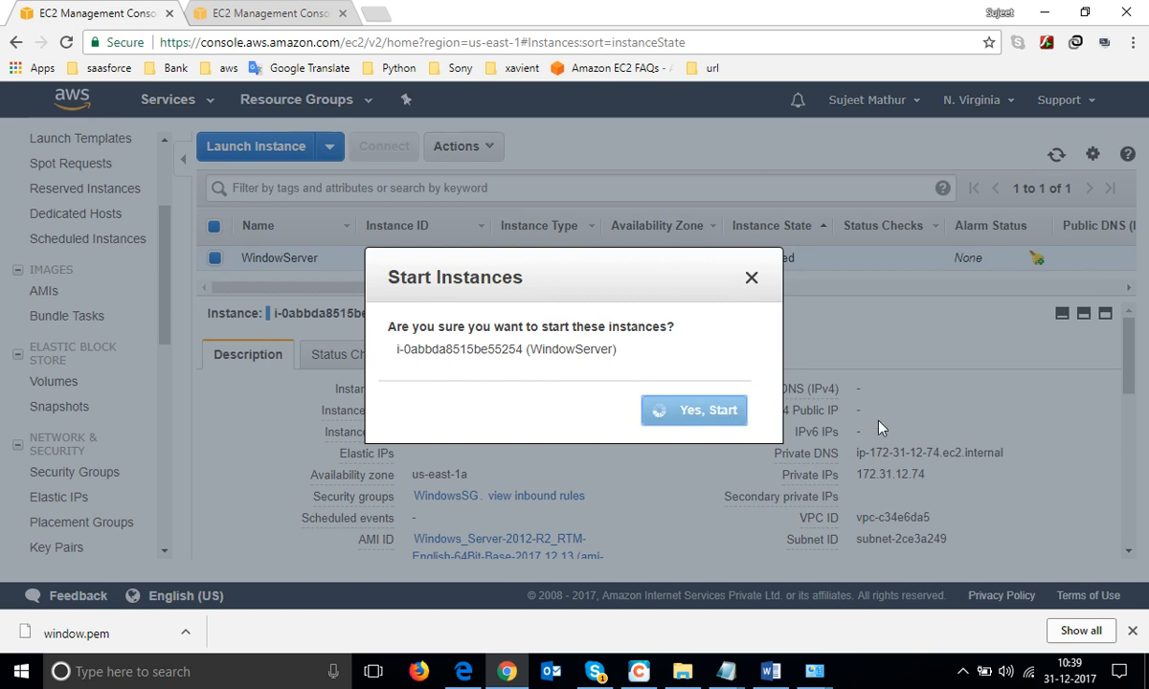
- Allocate a new Elastic IP address and open it in the Elastic IPs list
scroll(58, 426, "down", 2)
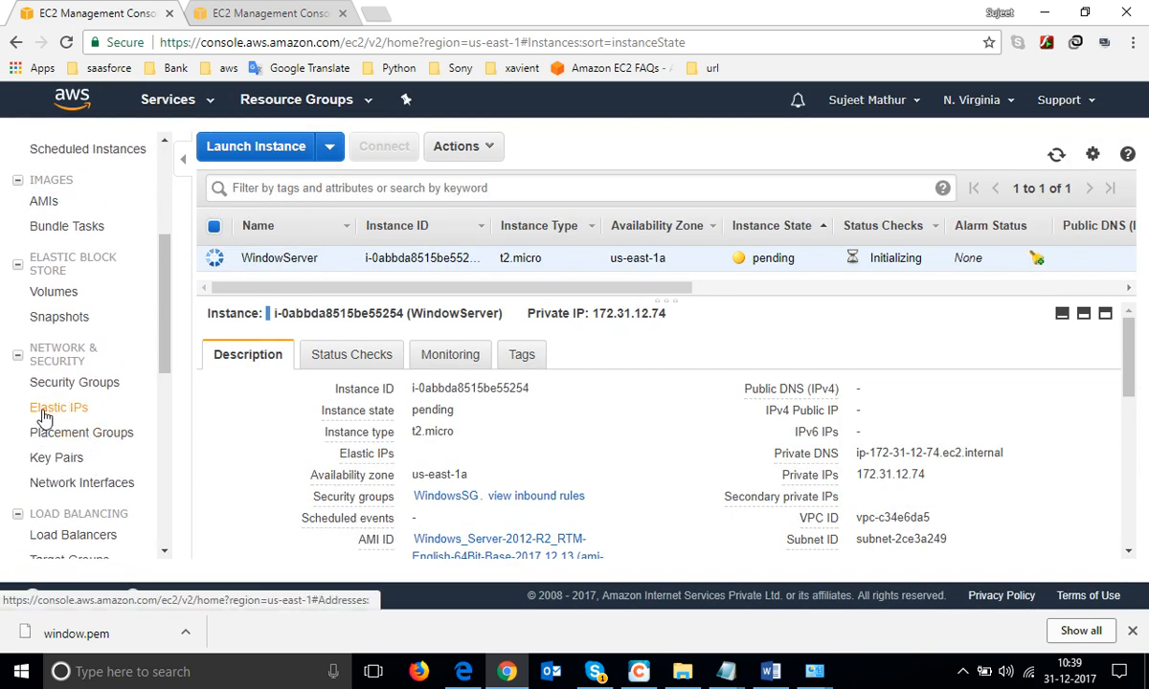
left_click(43, 412)
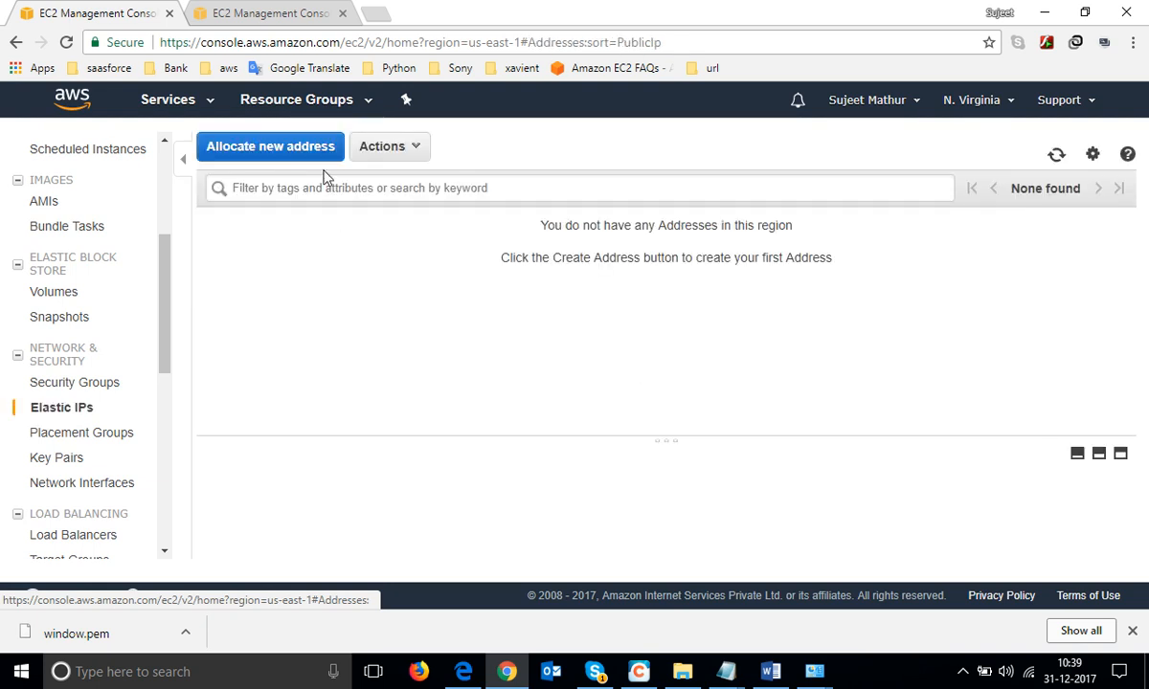
left_click(276, 153)
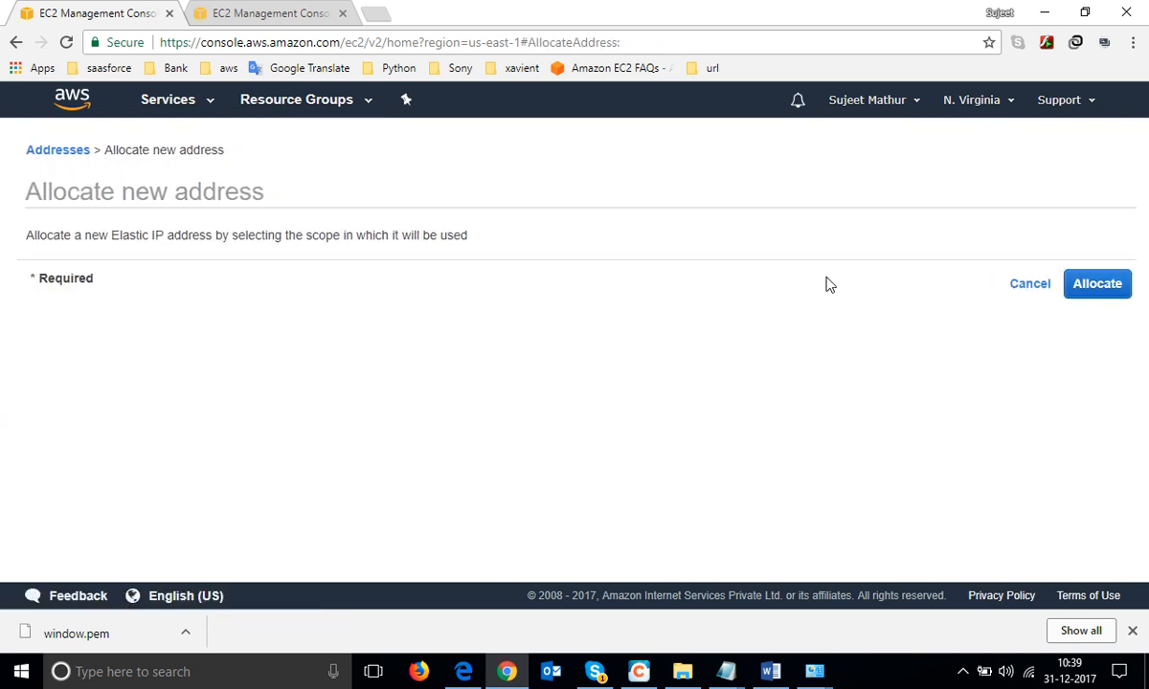
left_click(1098, 284)
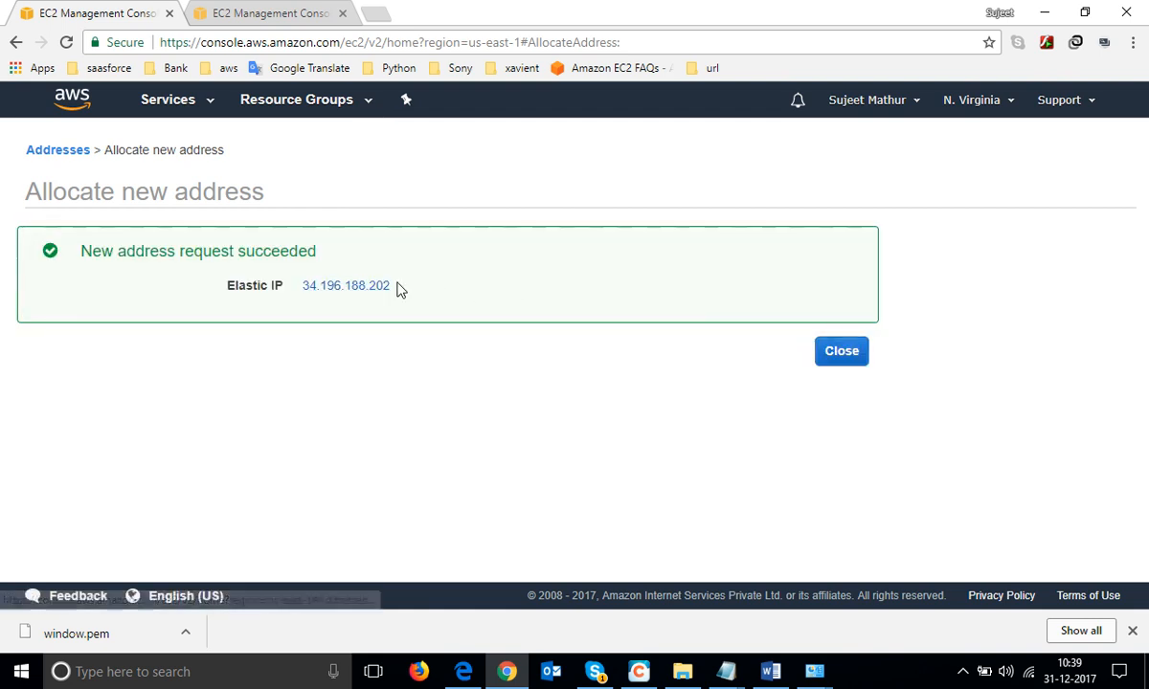
left_click(356, 287)
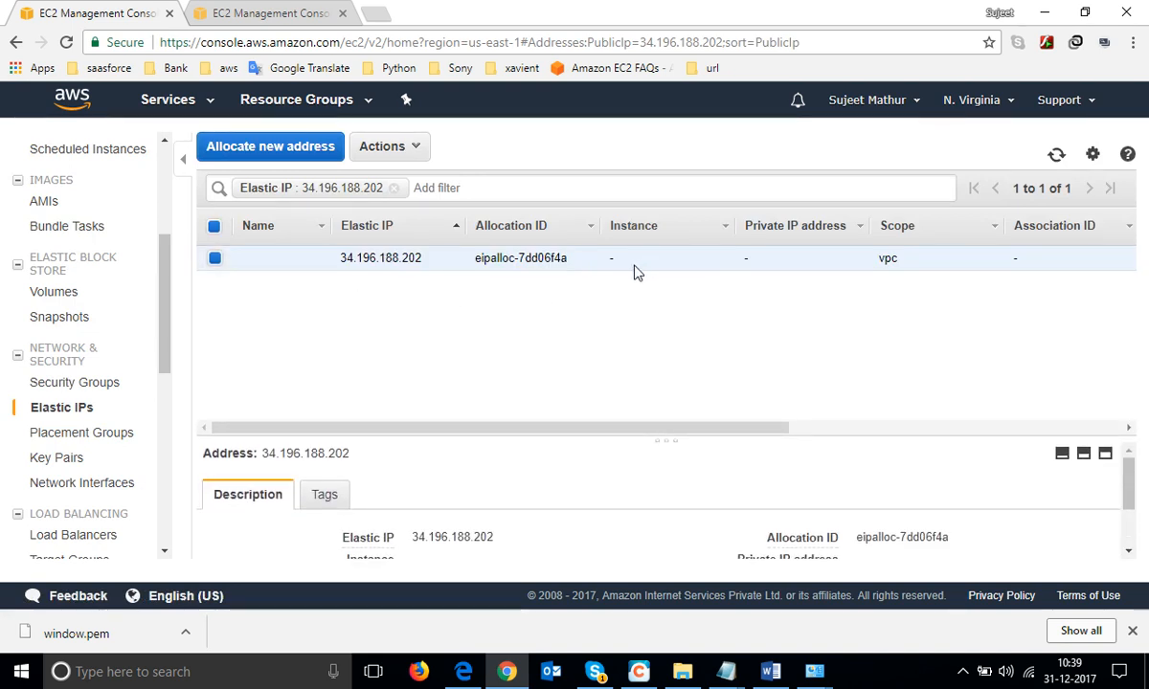
- List the instances in the second console tab and compare WindowServer's public address with the Public DNS saved in Notepad
left_click(263, 13)
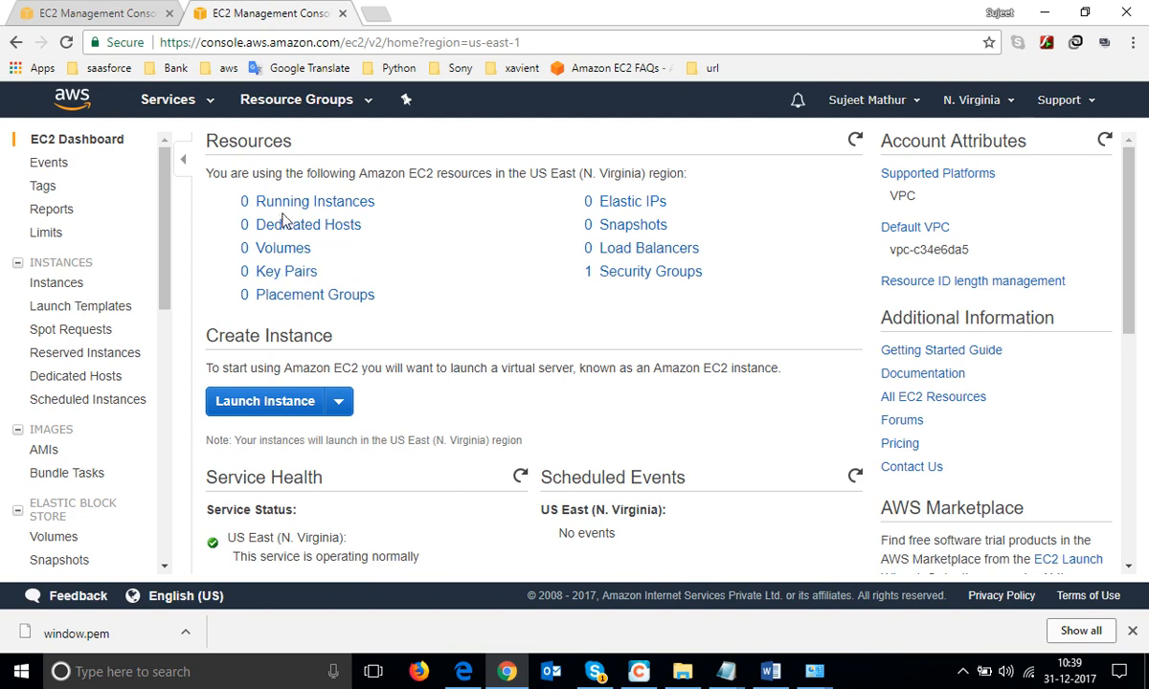
left_click(46, 286)
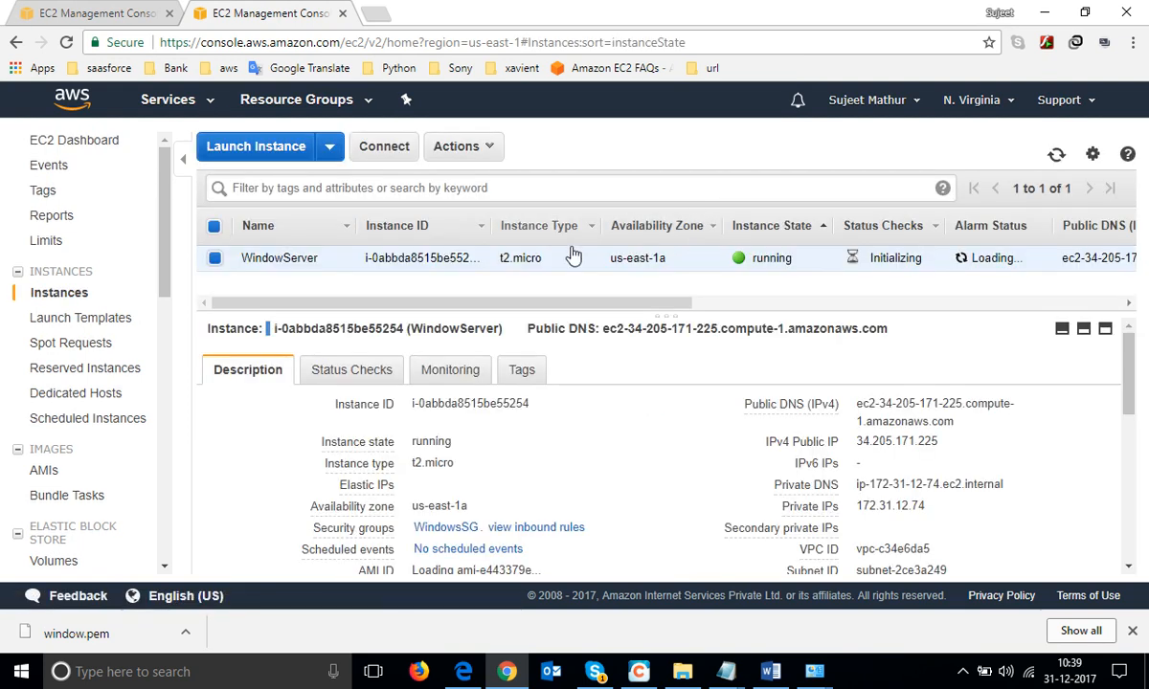
left_click_drag(855, 441, 939, 441)
left_click(727, 671)
left_click(859, 608)
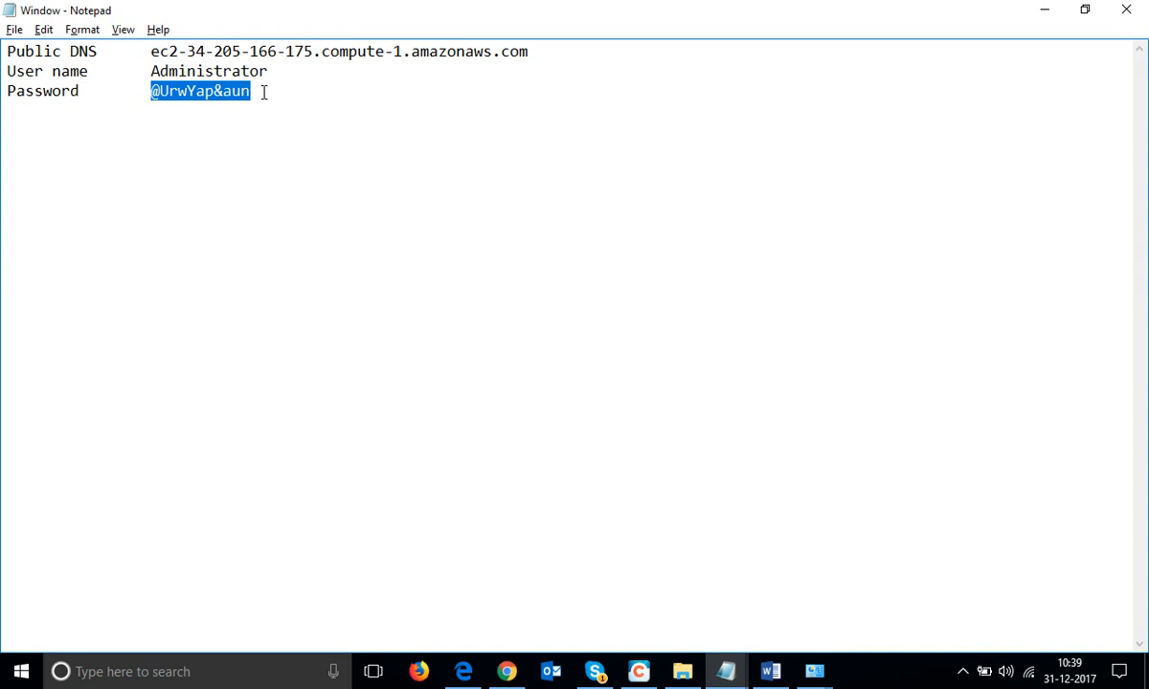
left_click_drag(314, 51, 285, 51)
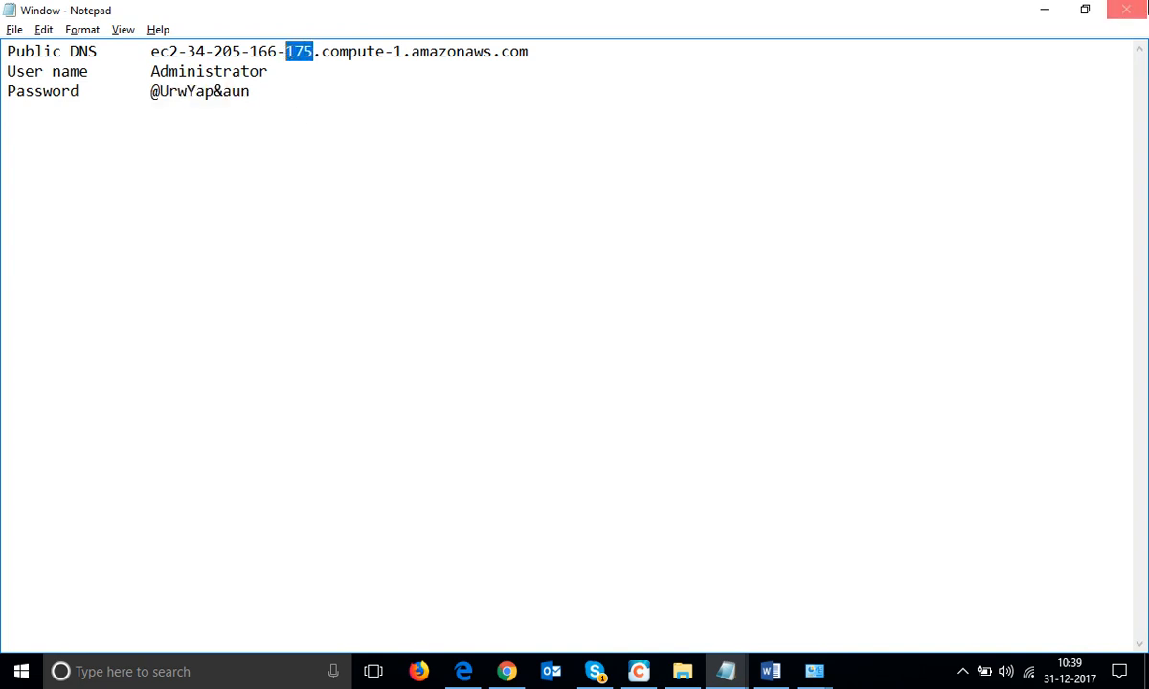
left_click(1044, 9)
left_click_drag(956, 403, 941, 403)
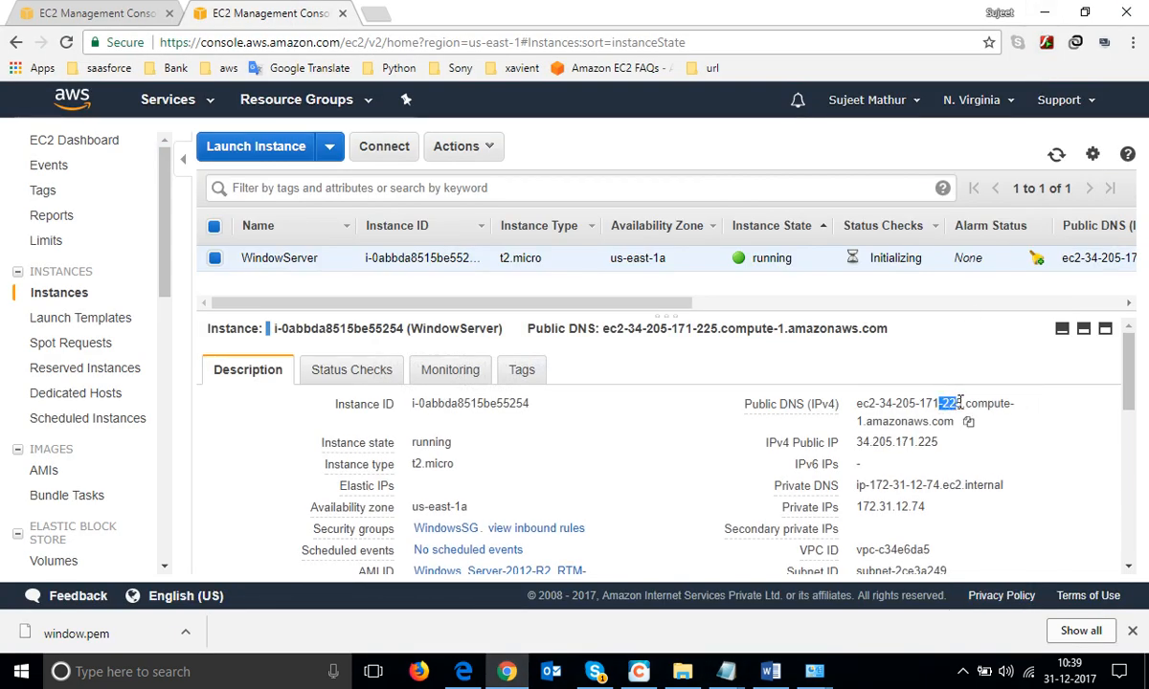
- Associate the new Elastic IP with the WindowServer instance and private IP 172.31.12.74, allowing reassociation if already attached
left_click(99, 11)
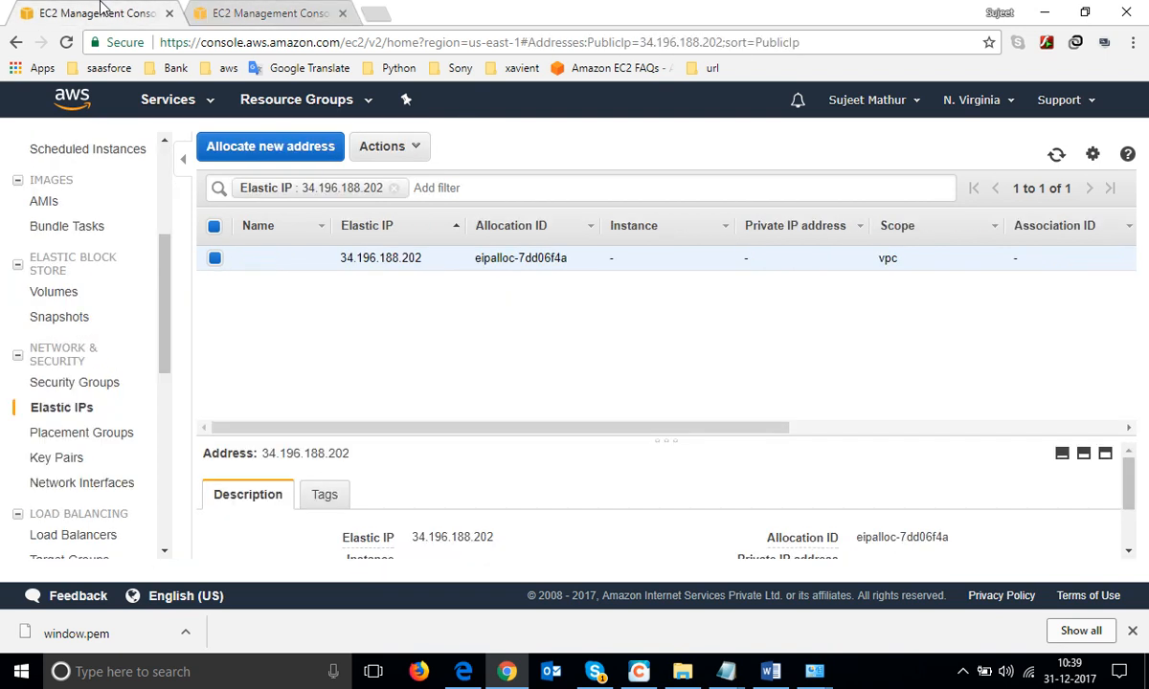
left_click(411, 152)
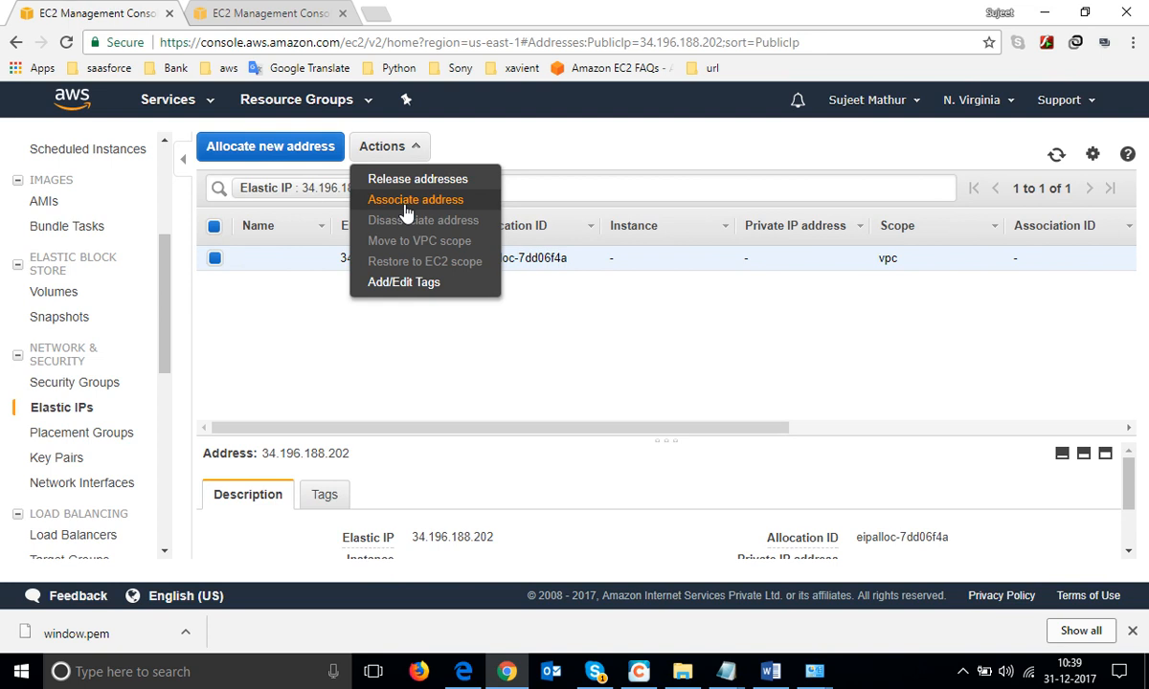
left_click(407, 212)
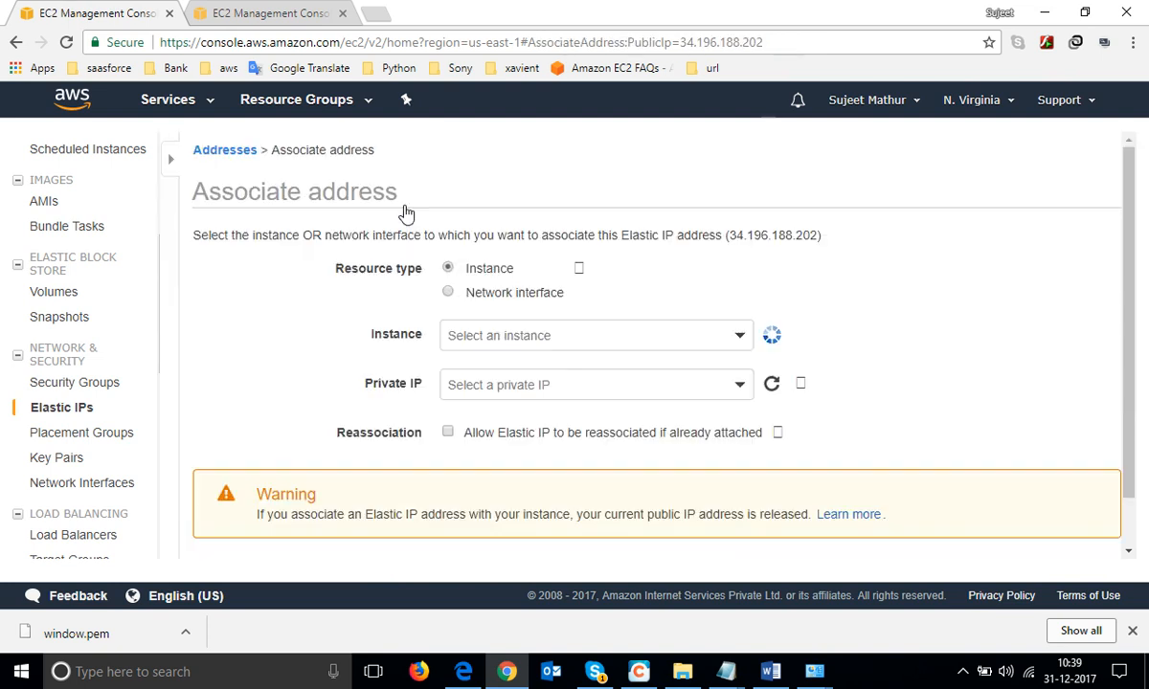
left_click(556, 337)
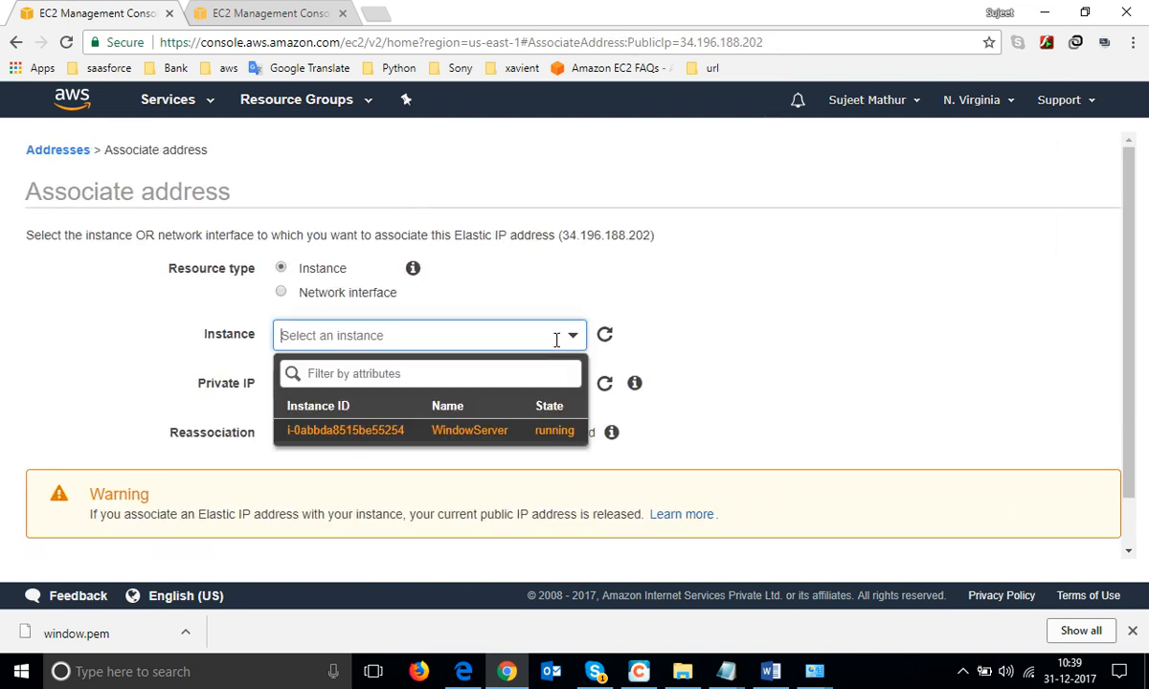
left_click(330, 433)
left_click(394, 383)
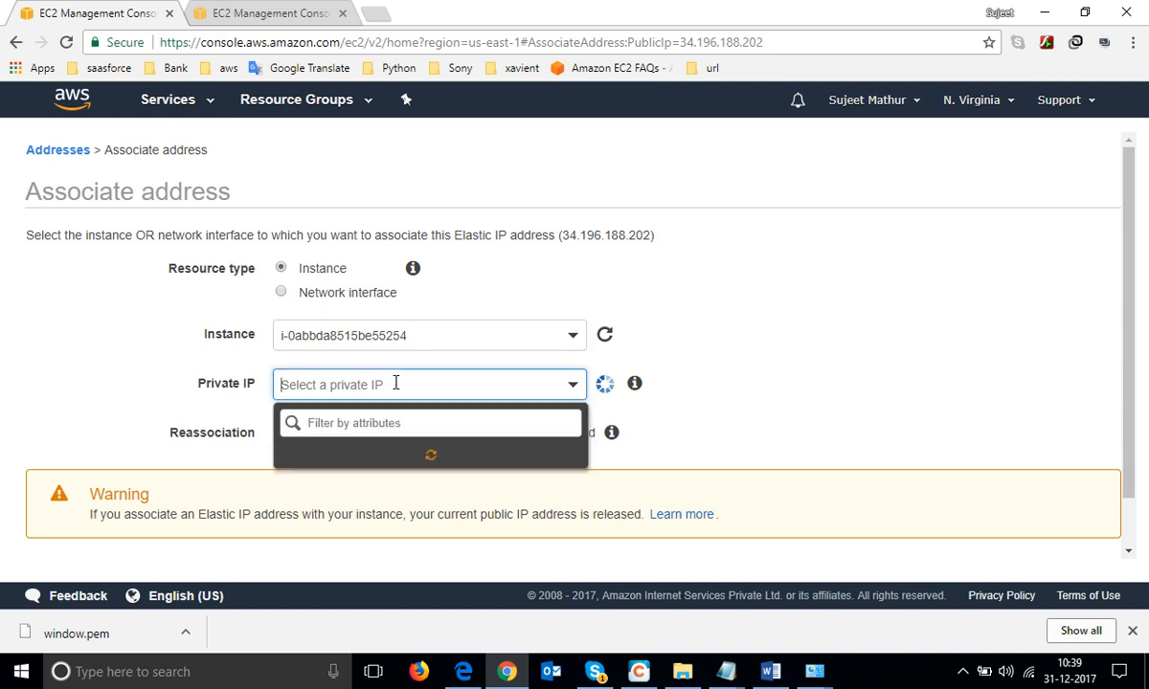
left_click(330, 454)
left_click(281, 433)
scroll(467, 453, "down", 2)
left_click(1090, 546)
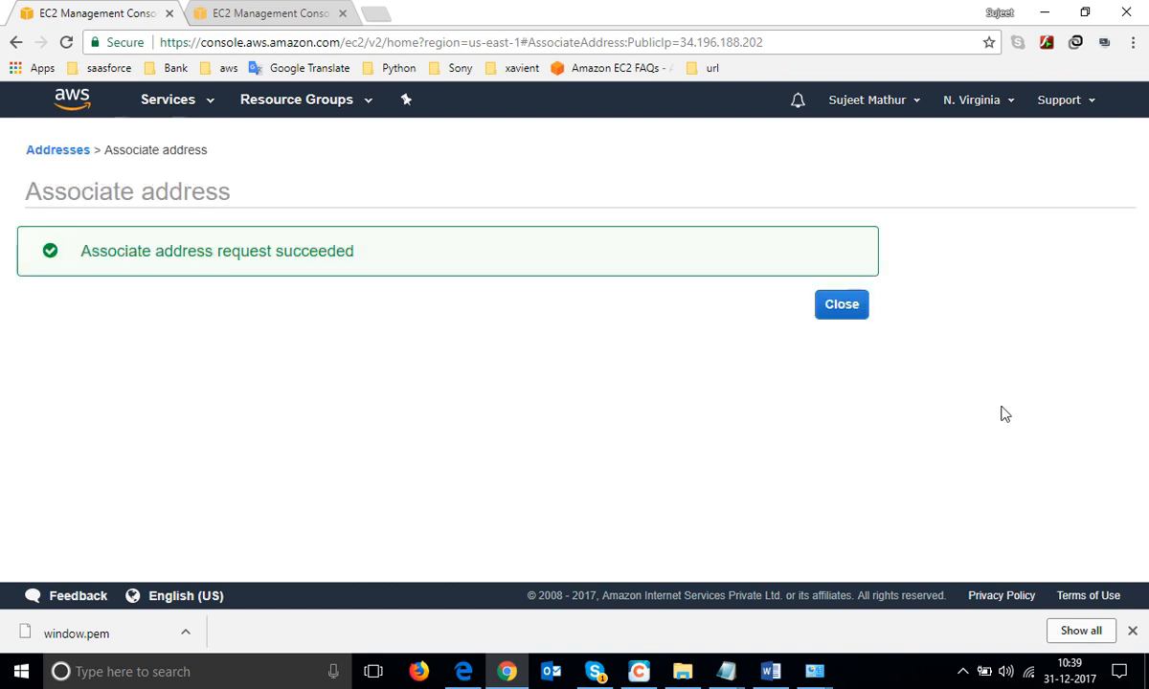
- Reload the instances page in the second console tab and stop WindowServer with the Elastic IP attached
left_click(285, 12)
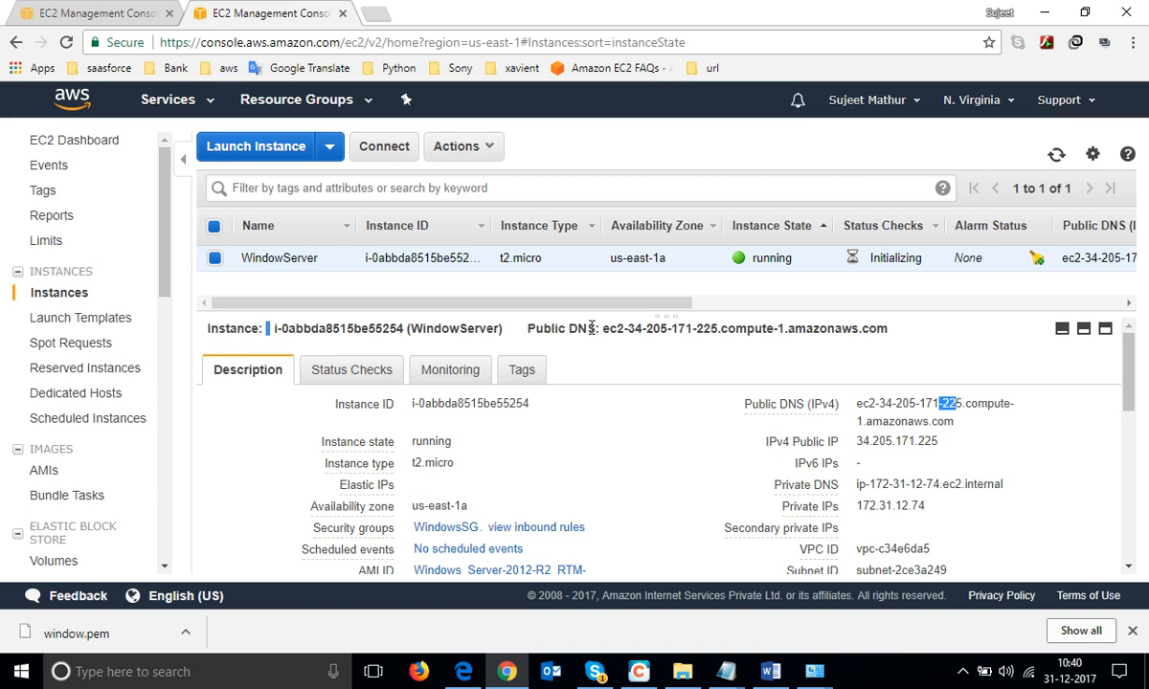
left_click(67, 42)
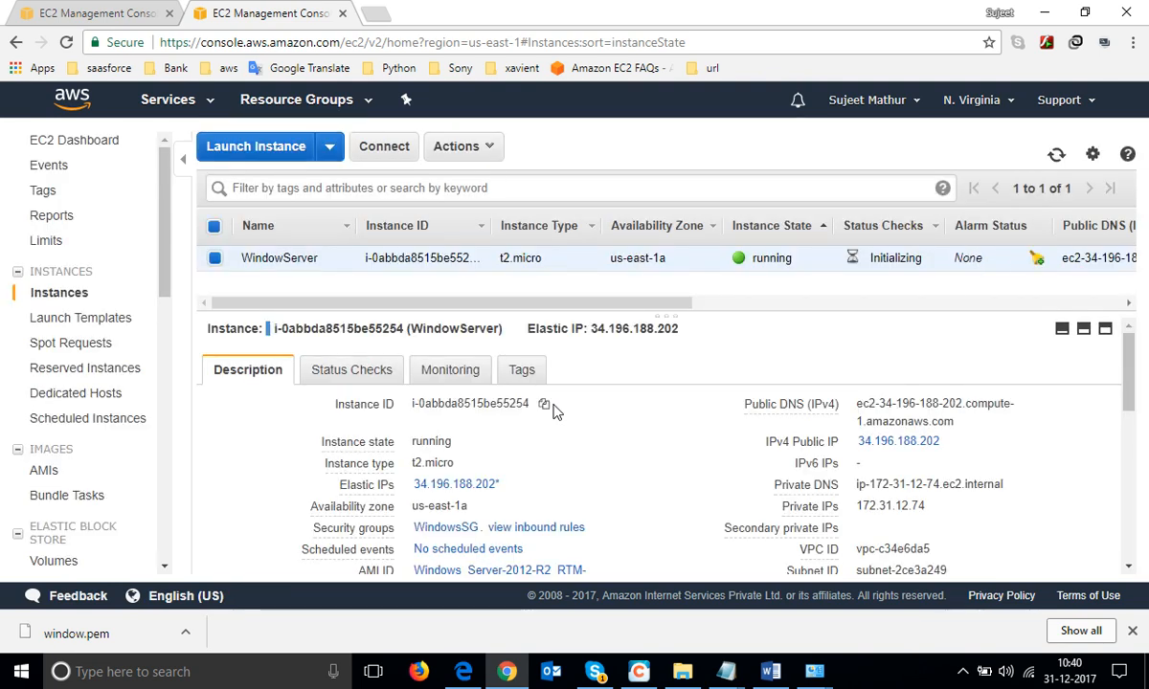
left_click(499, 149)
mouse_move(478, 246)
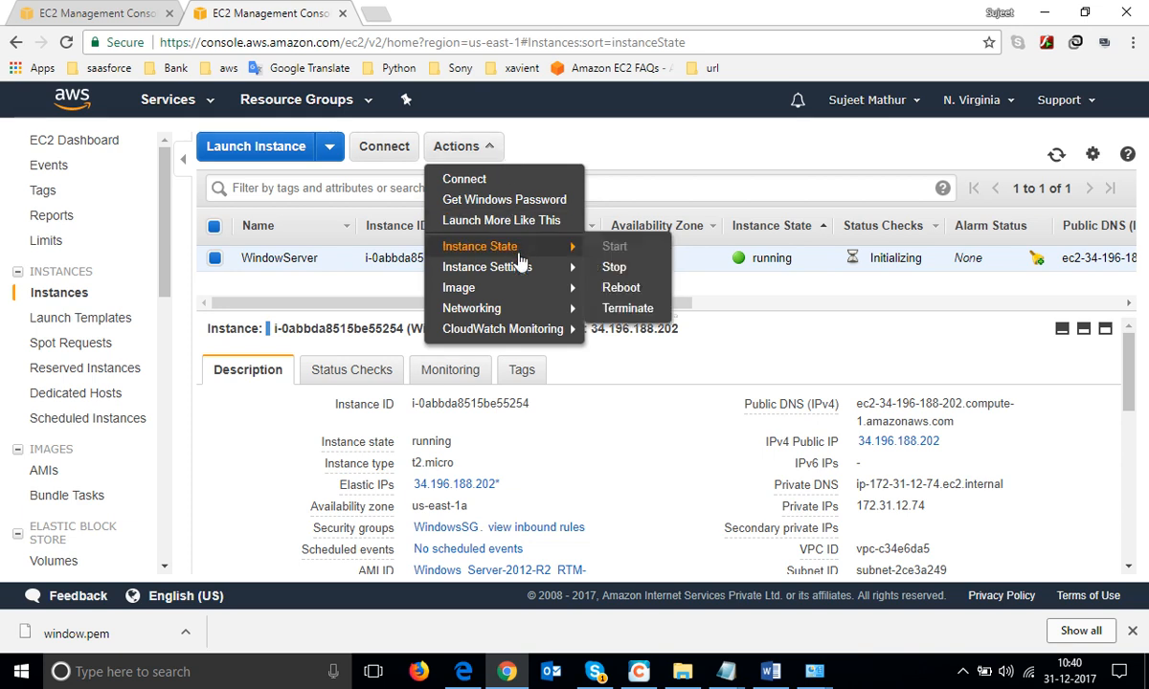
left_click(621, 266)
left_click(780, 464)
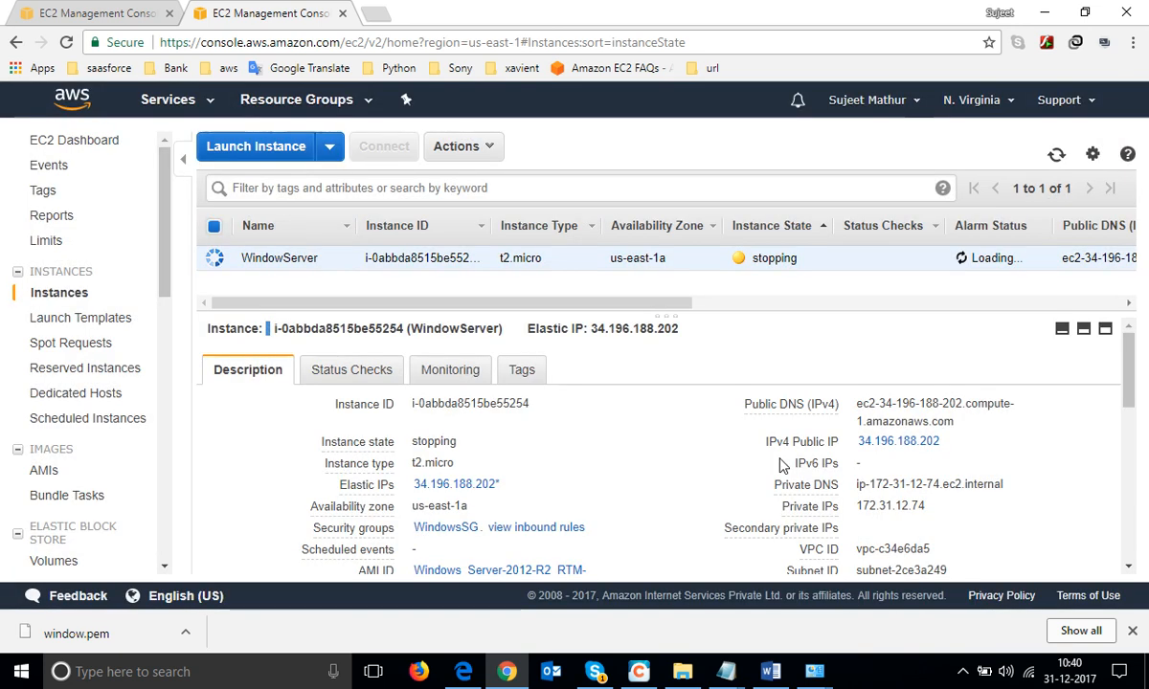
- Refresh the instance list and examine WindowServer's IPv4 Public IP and Instance ID while it is stopped
left_click(1056, 155)
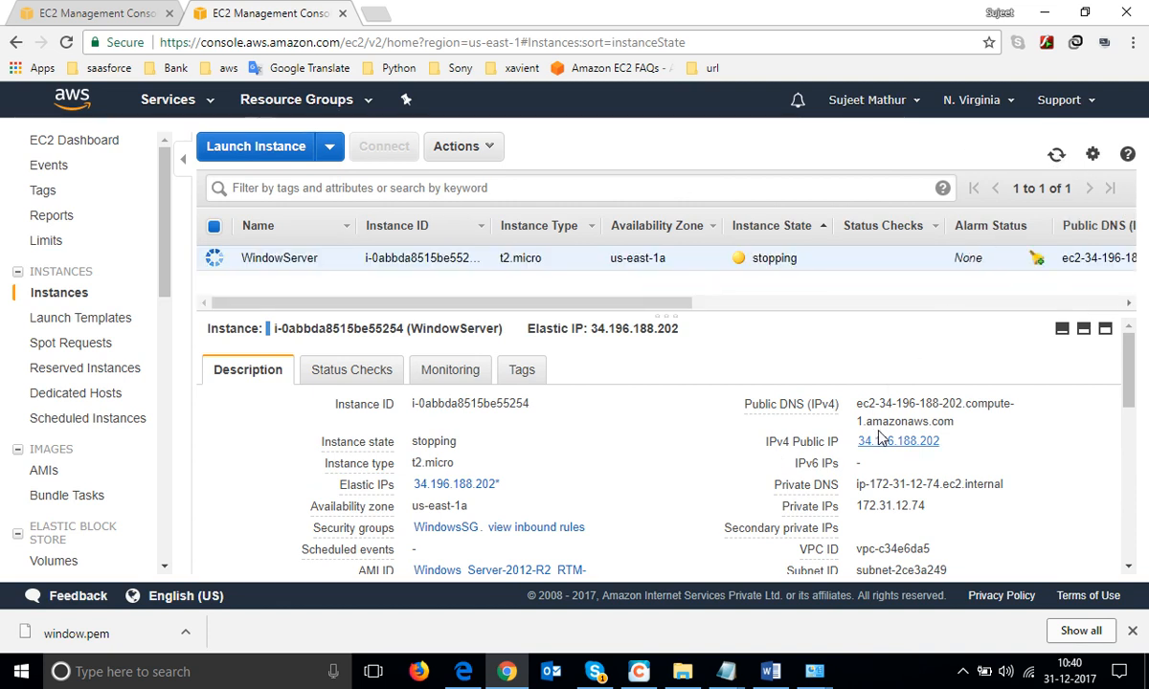
left_click_drag(855, 441, 958, 443)
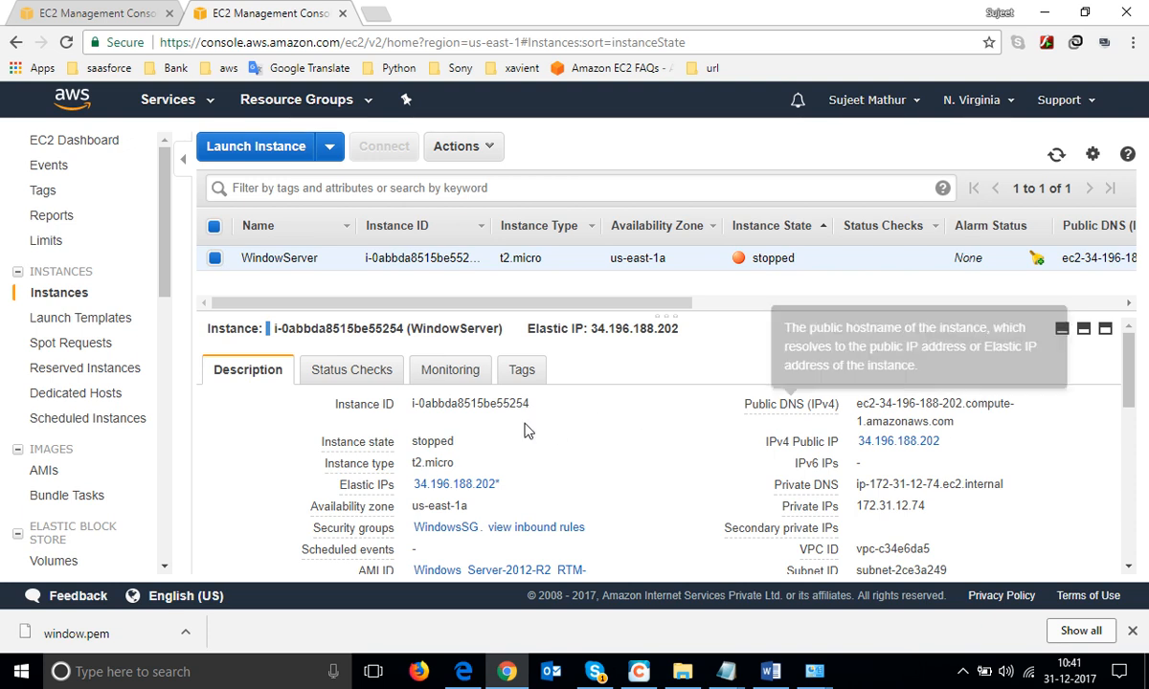
mouse_move(533, 405)
left_mouse_down()
mouse_move(413, 417)
mouse_move(542, 411)
left_mouse_up()
left_click(407, 414)
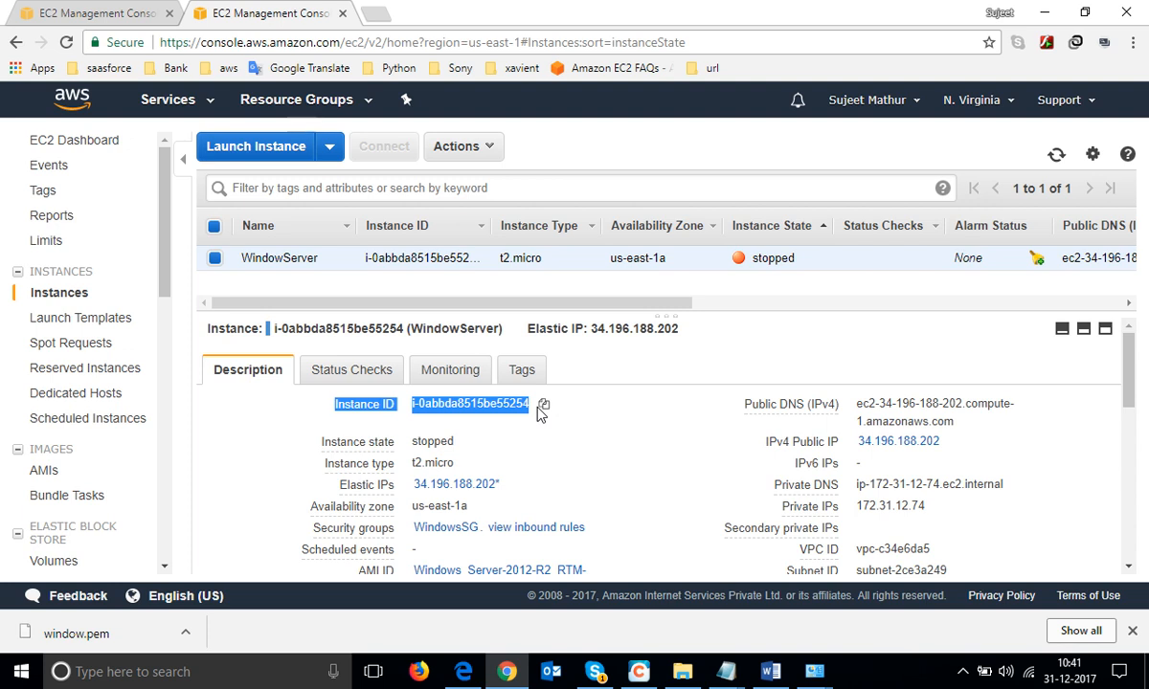
left_click(672, 400)
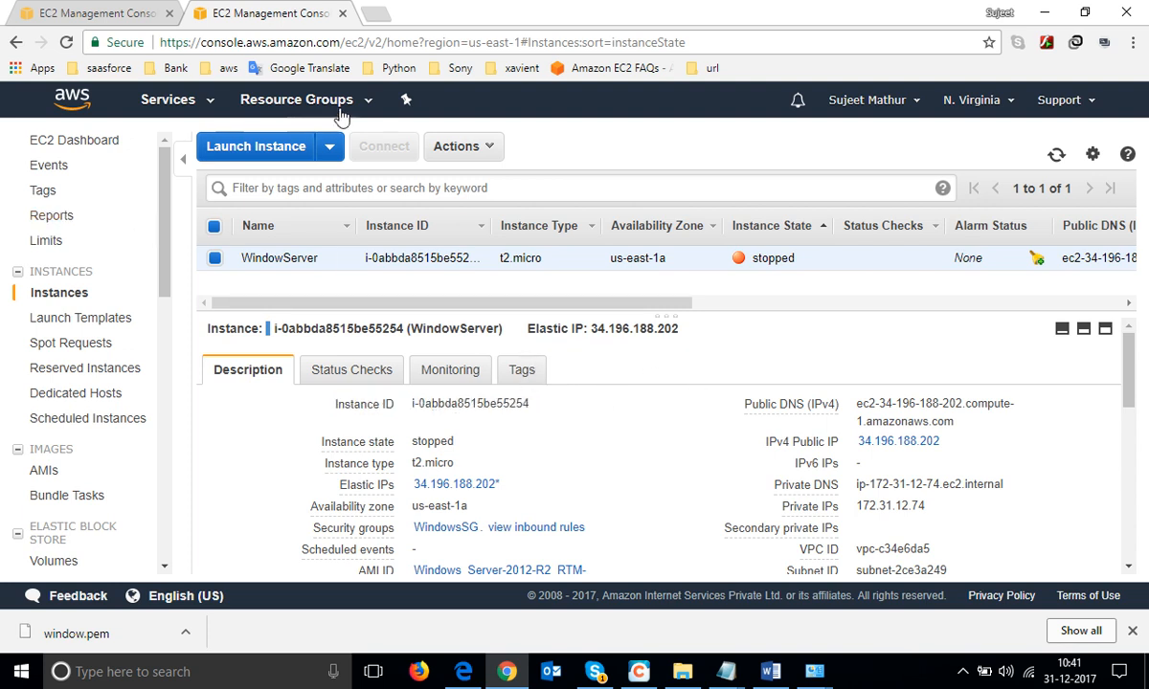
- Start WindowServer with the Elastic IP attached and confirm the start request
left_click(468, 146)
mouse_move(507, 246)
left_click(608, 254)
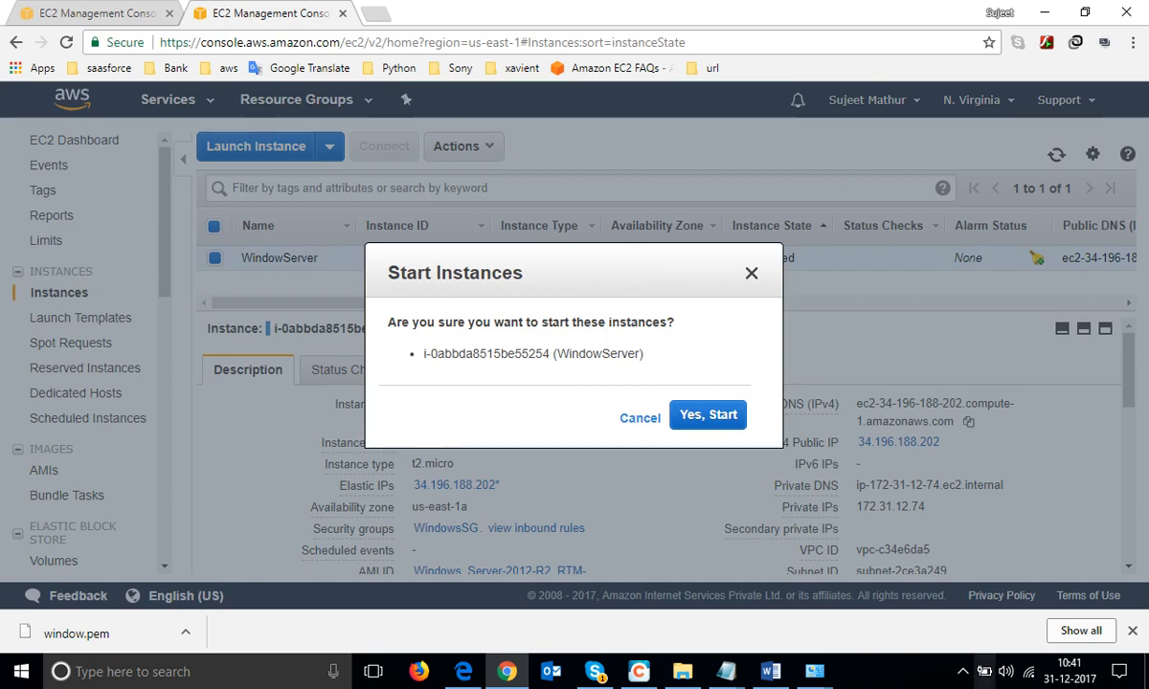
left_click(694, 412)
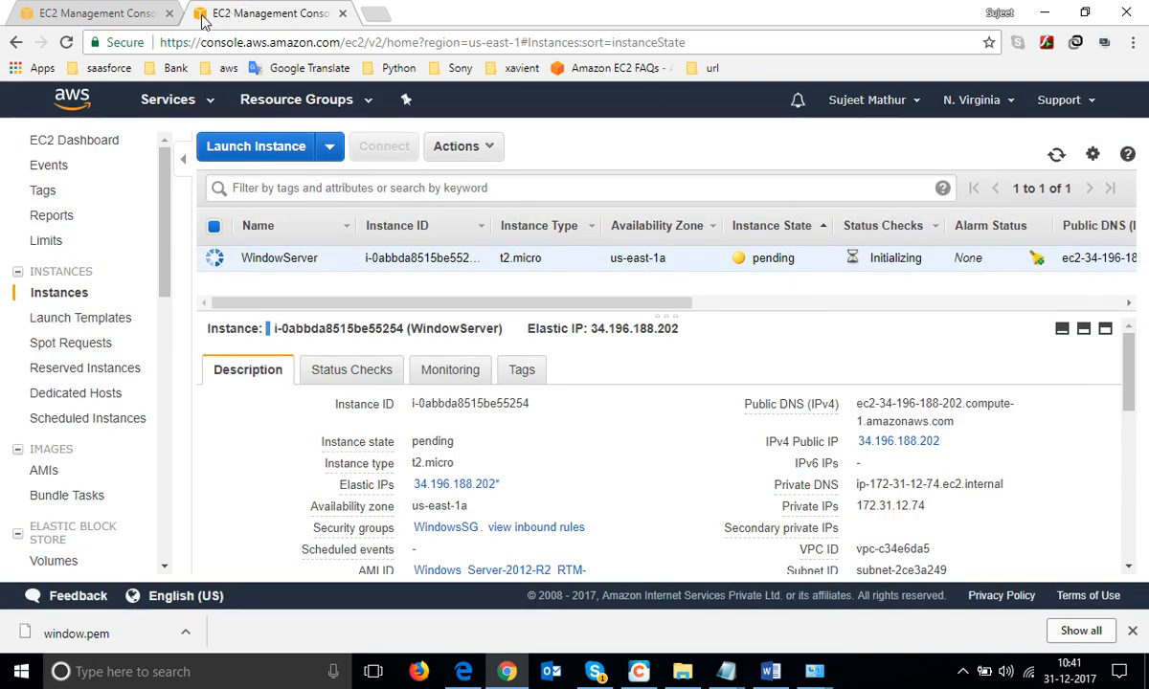
- Refresh the instance list, and close the Associate address page in the first console tab to check the Elastic IP's association
left_click(1055, 154)
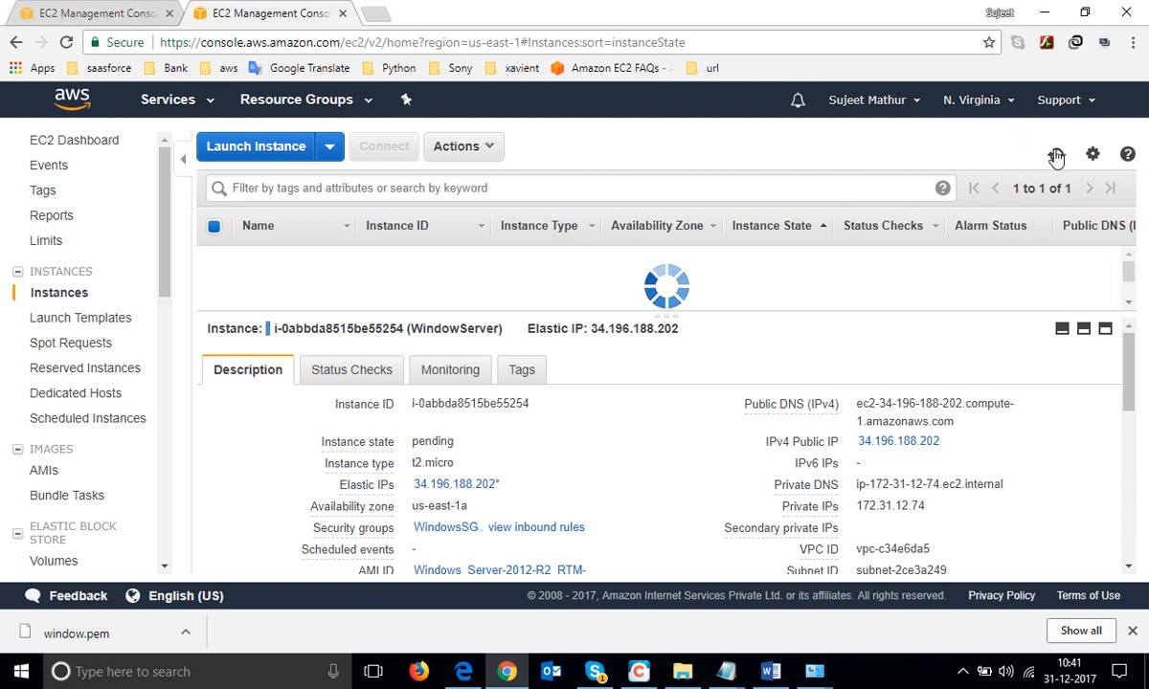
left_click(1056, 155)
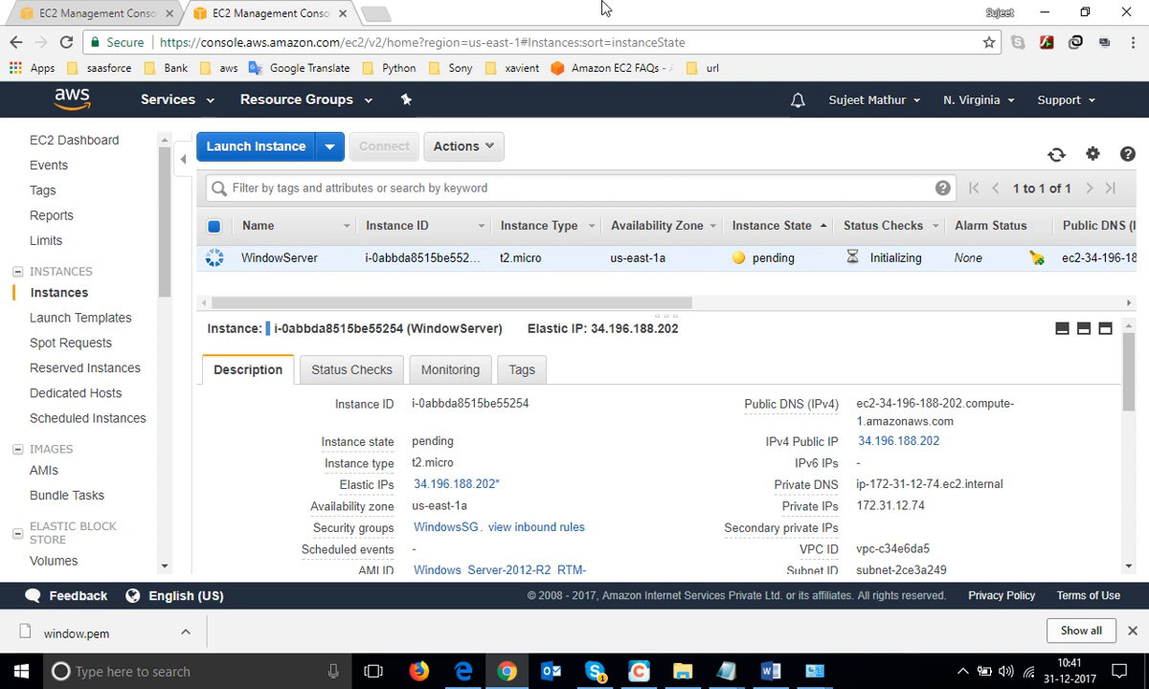
left_click(103, 11)
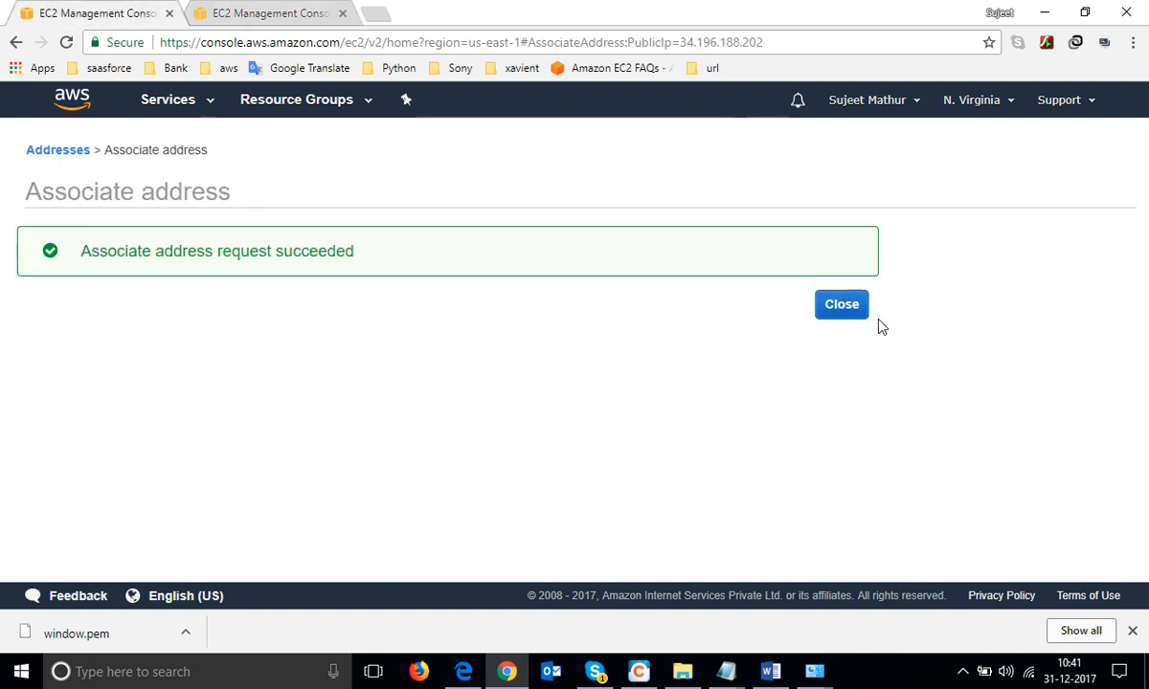
left_click(833, 304)
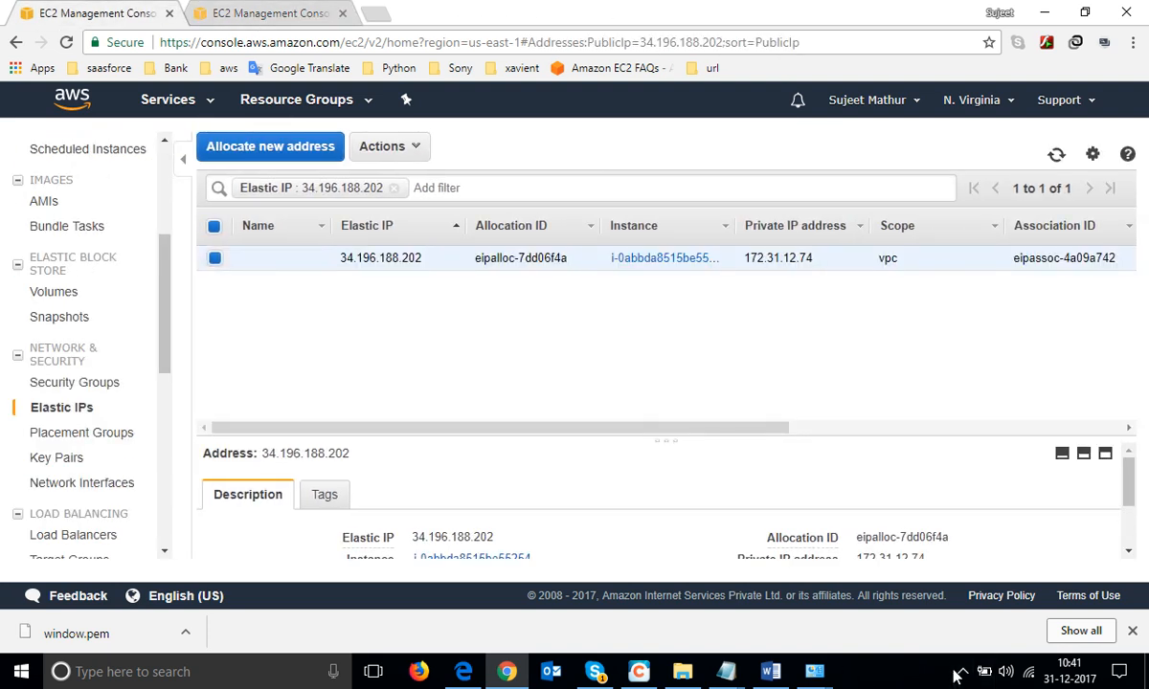